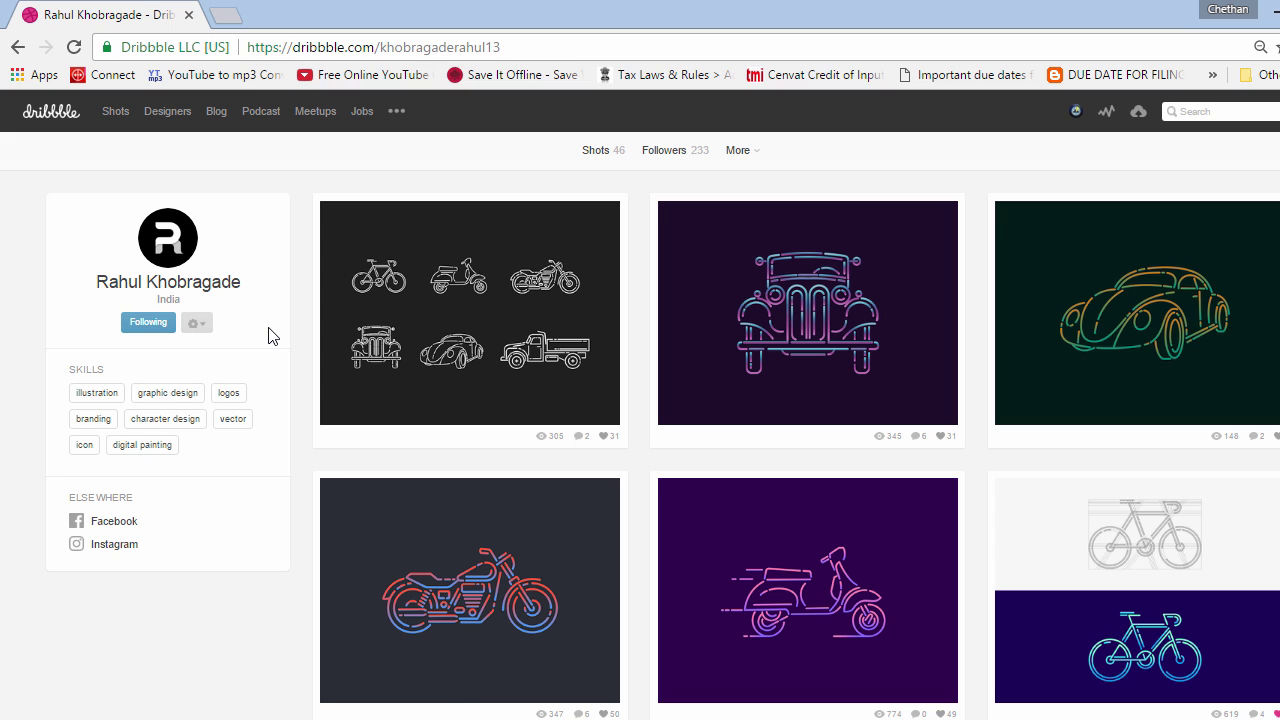
Look through the designer's Dribbble portfolio and open the Bicycle Grid shot for a closer look
mouse_move(716, 306)
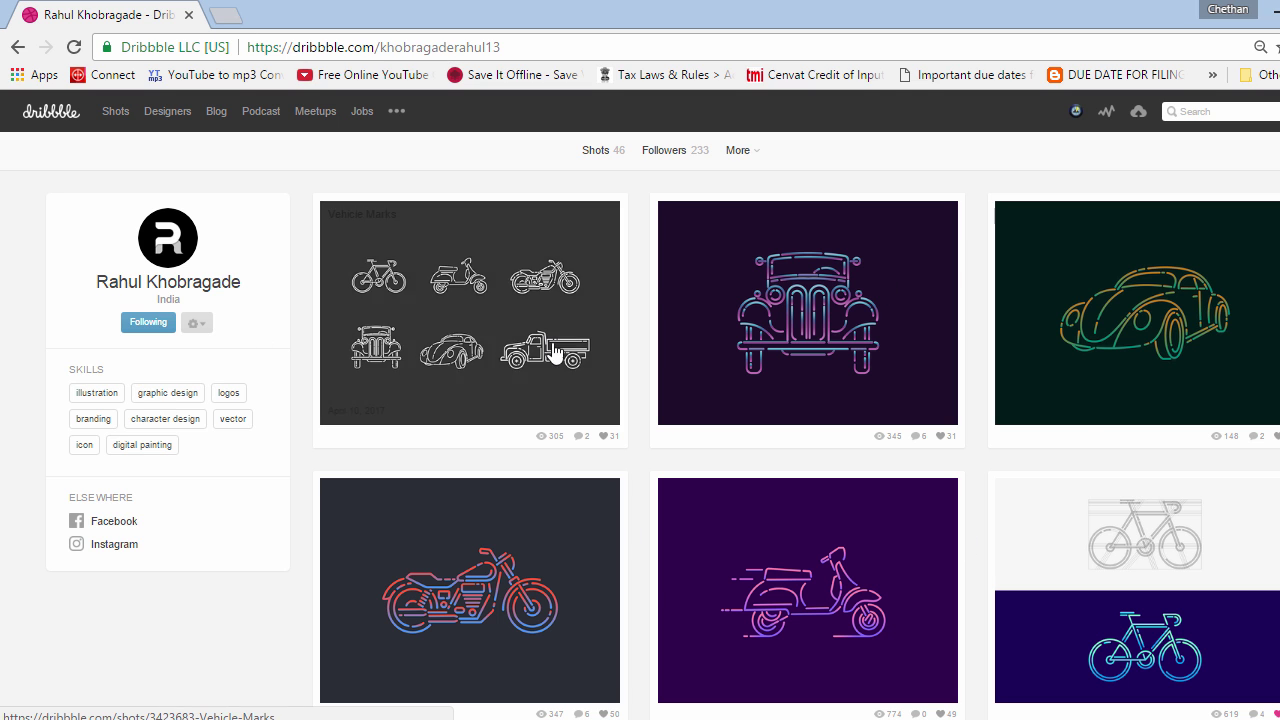
scroll(200, 628, down, 5)
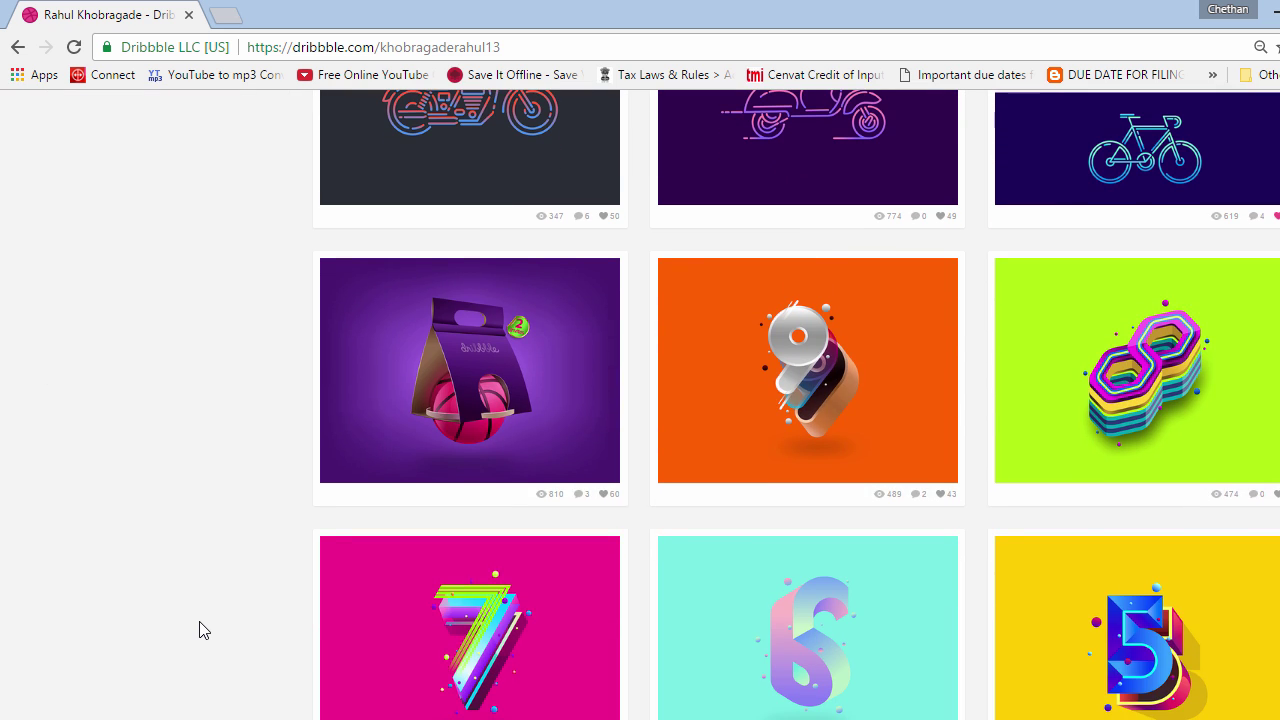
scroll(200, 628, down, 2)
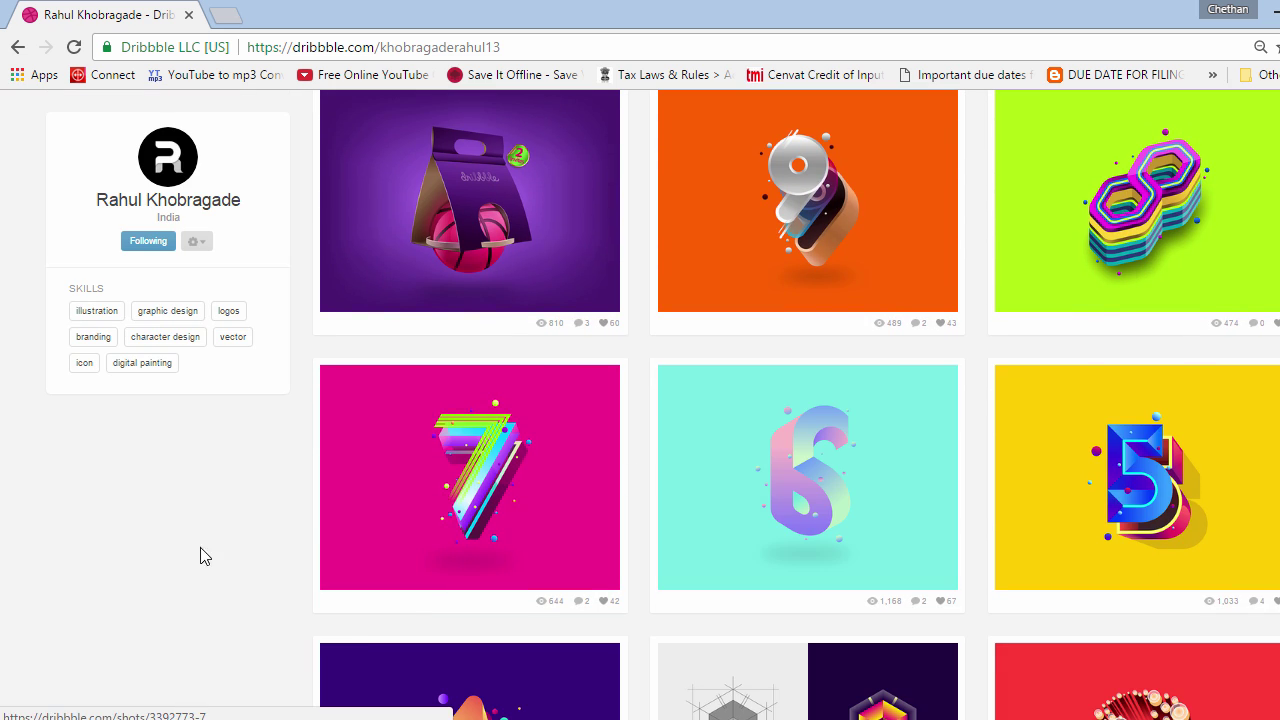
scroll(138, 620, down, 3)
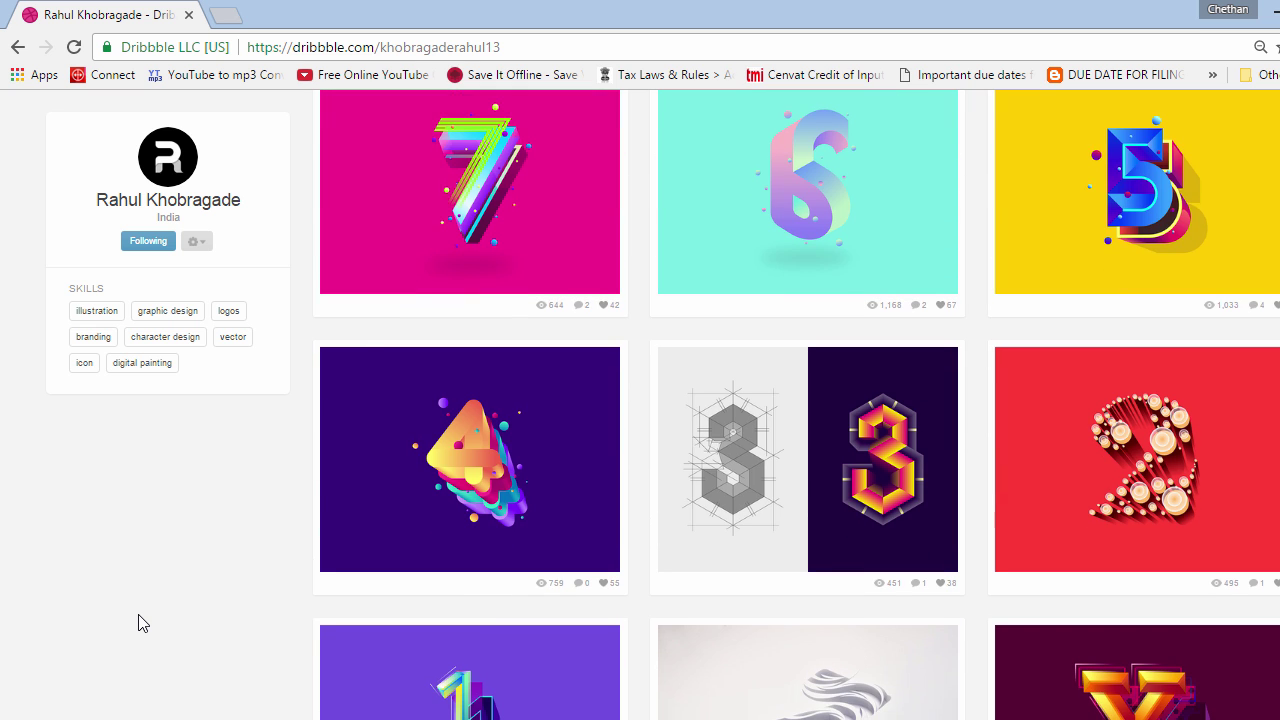
scroll(138, 622, down, 10)
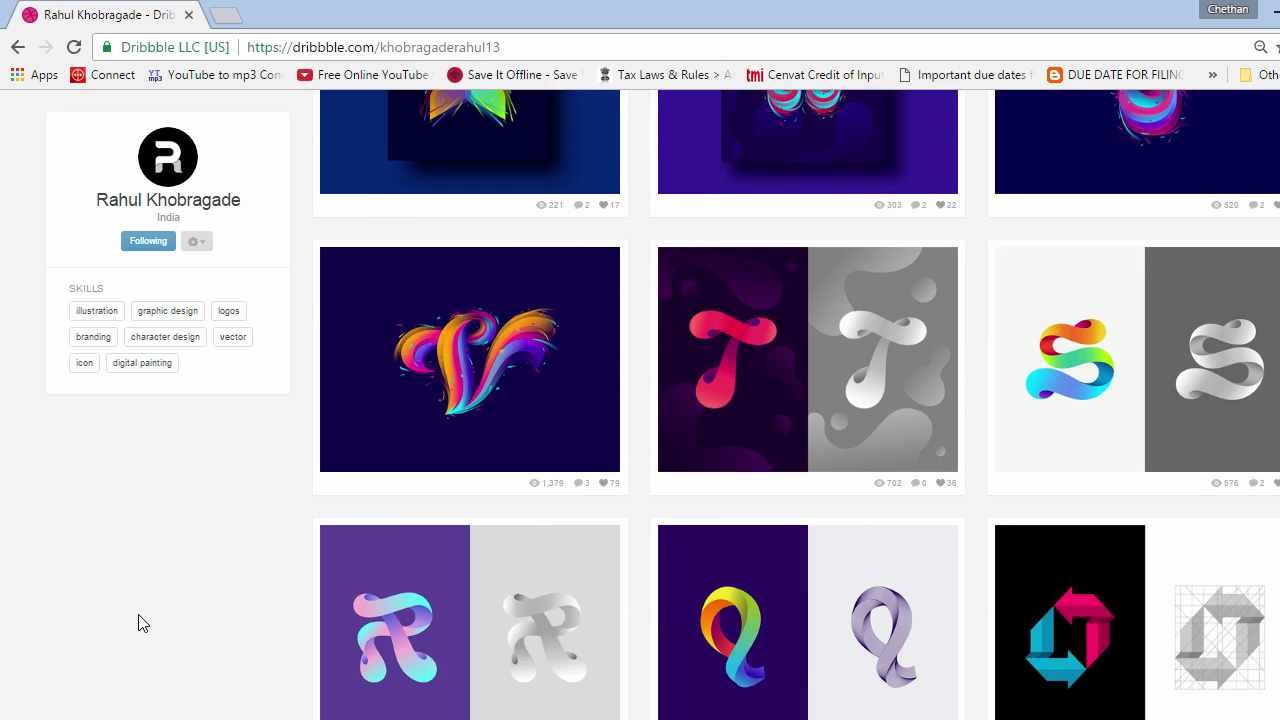
scroll(138, 622, down, 10)
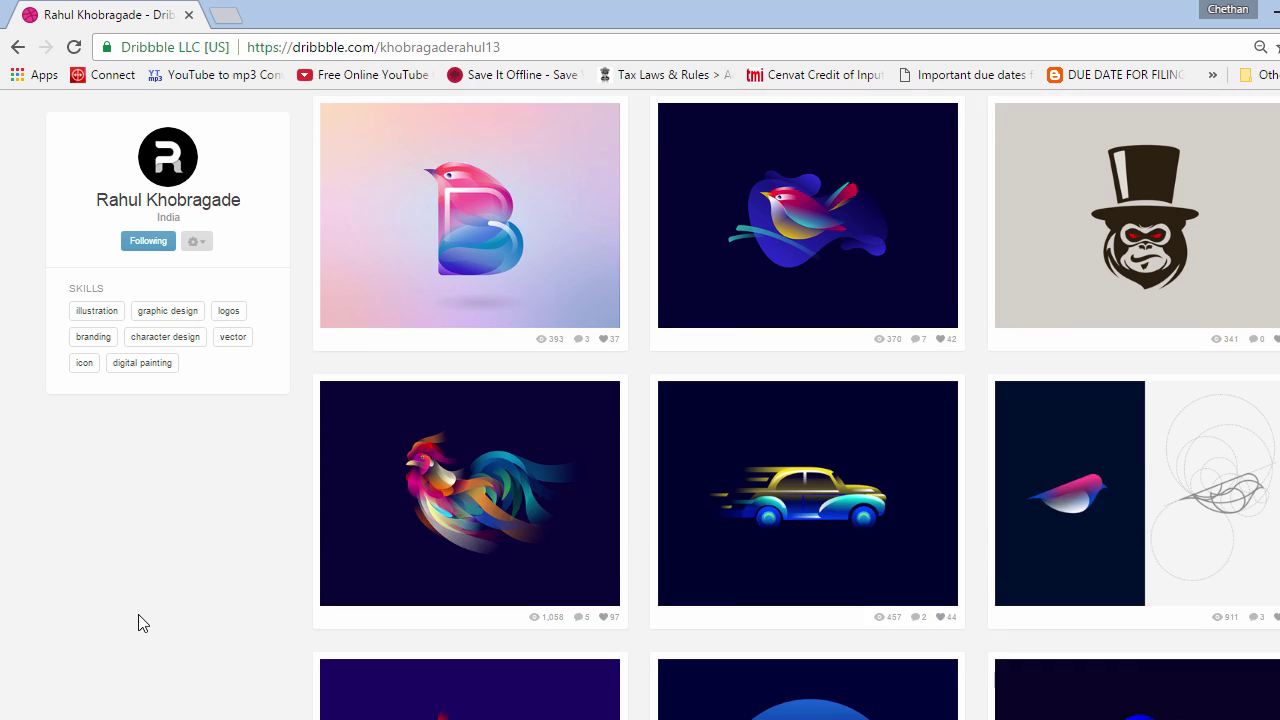
scroll(138, 622, up, 20)
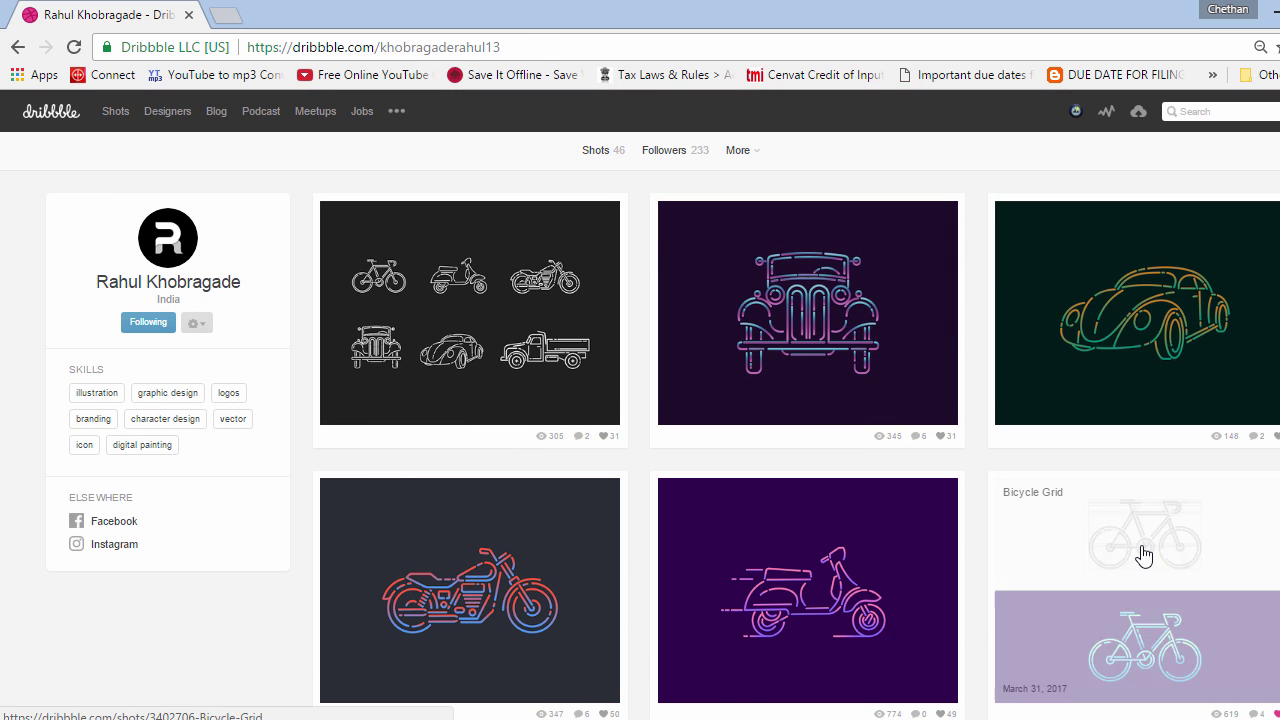
click(1144, 556)
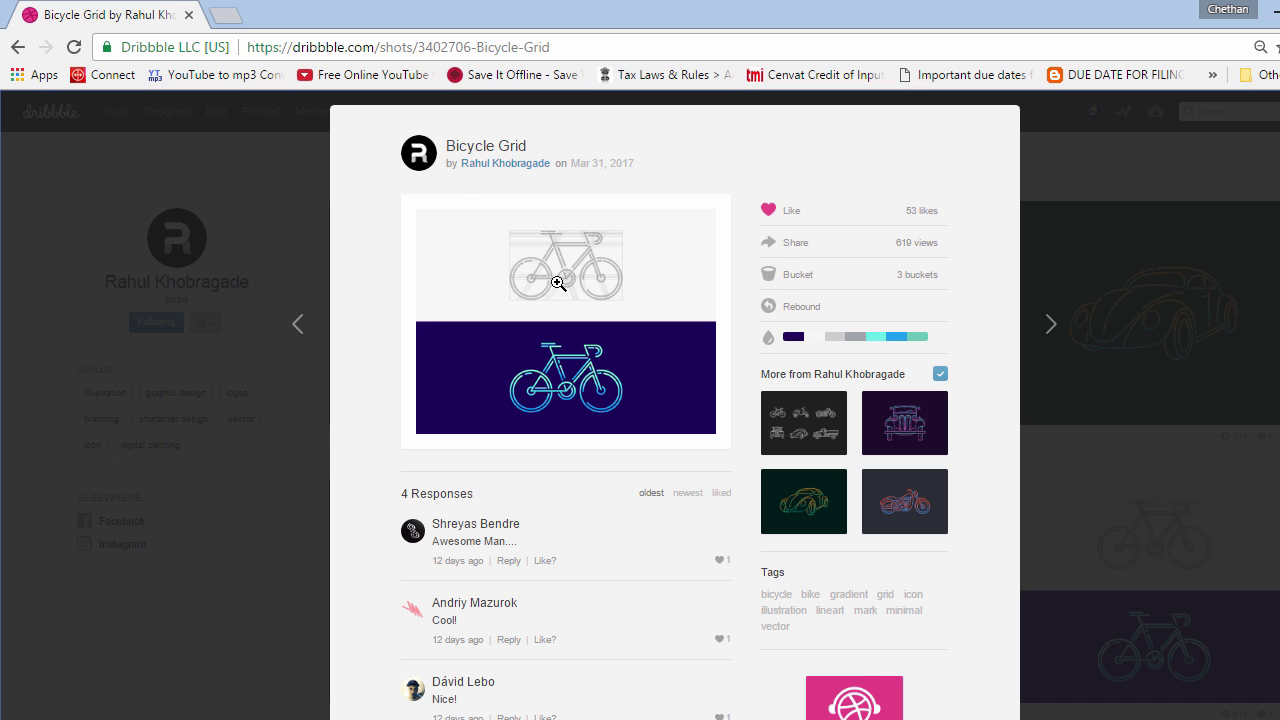
click(601, 300)
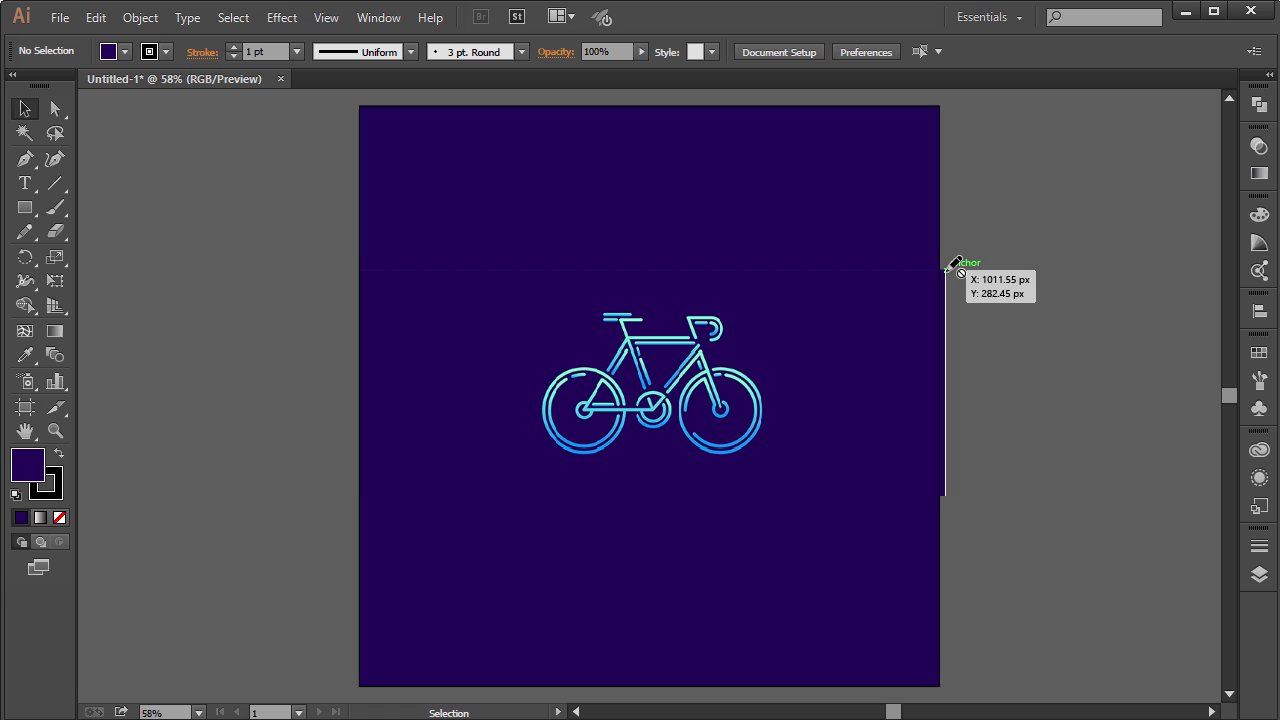
Switch to Illustrator and add a new layer above the locked Layer 1 and Layer 2
click(1259, 574)
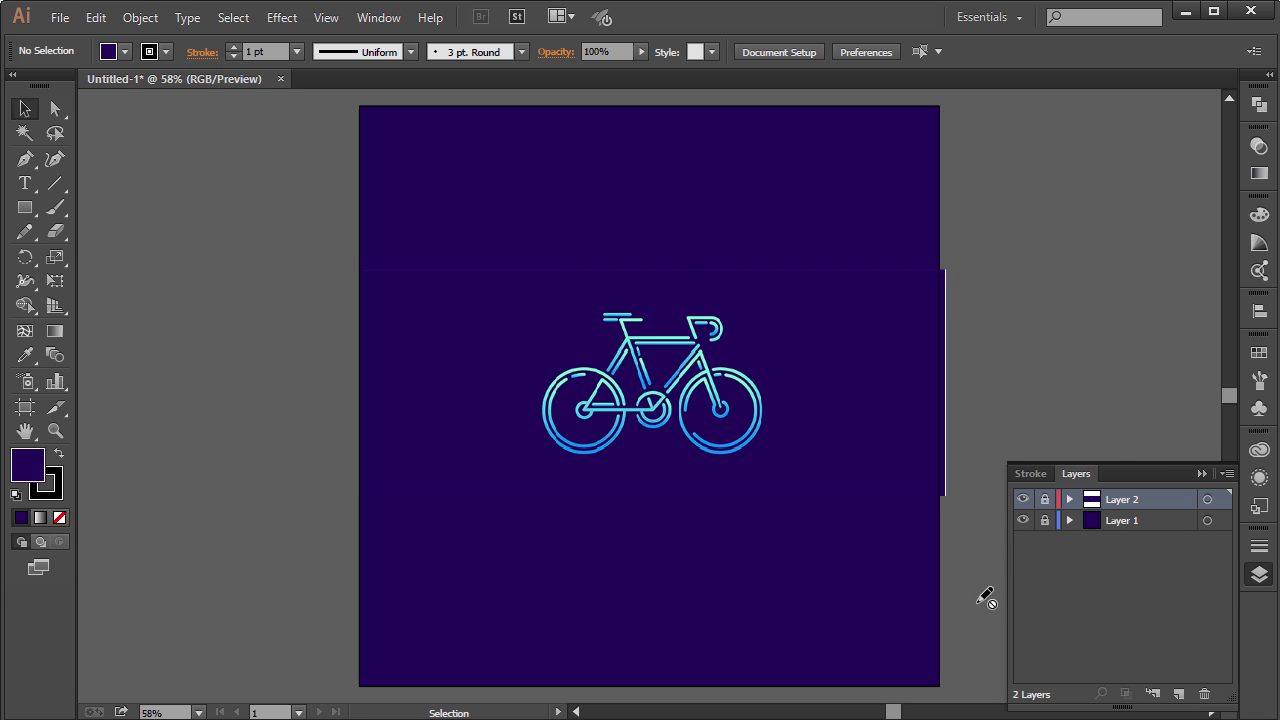
click(1178, 693)
click(1202, 473)
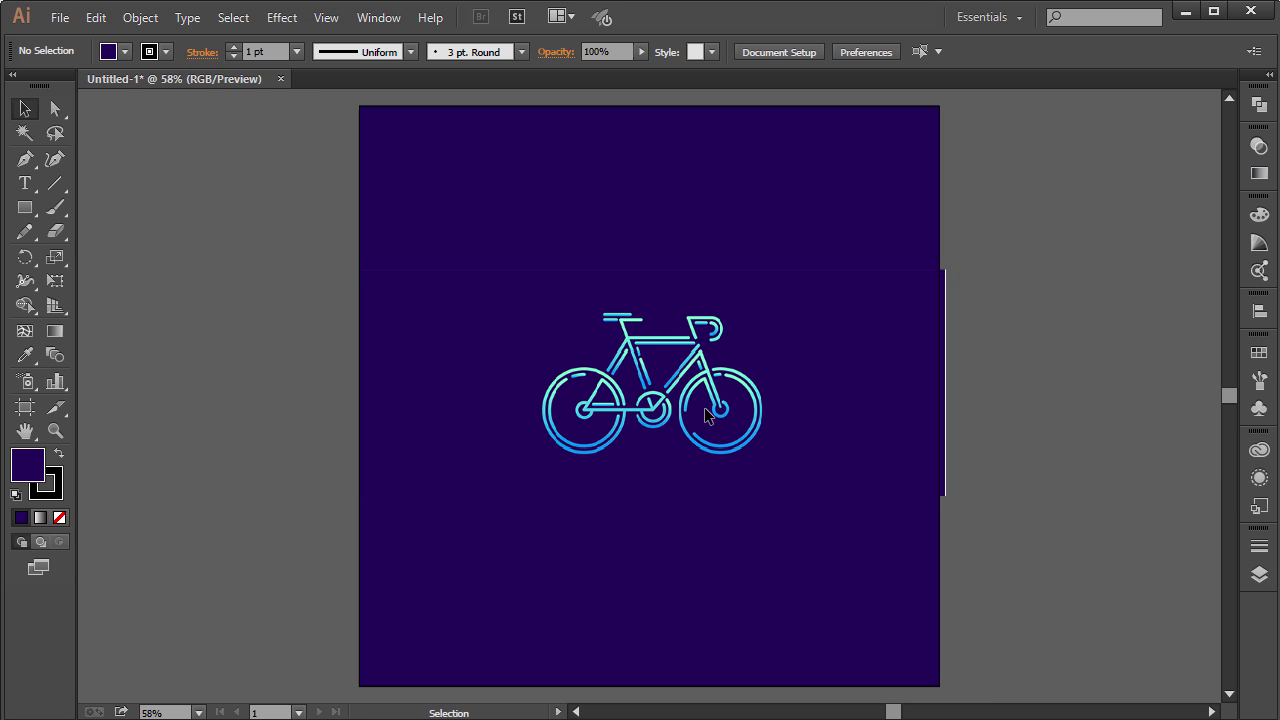
Set the fill to white and trace the bicycle's upper saddle bar with a straight Pen tool path
key(ctrl+equal)
key(ctrl+equal)
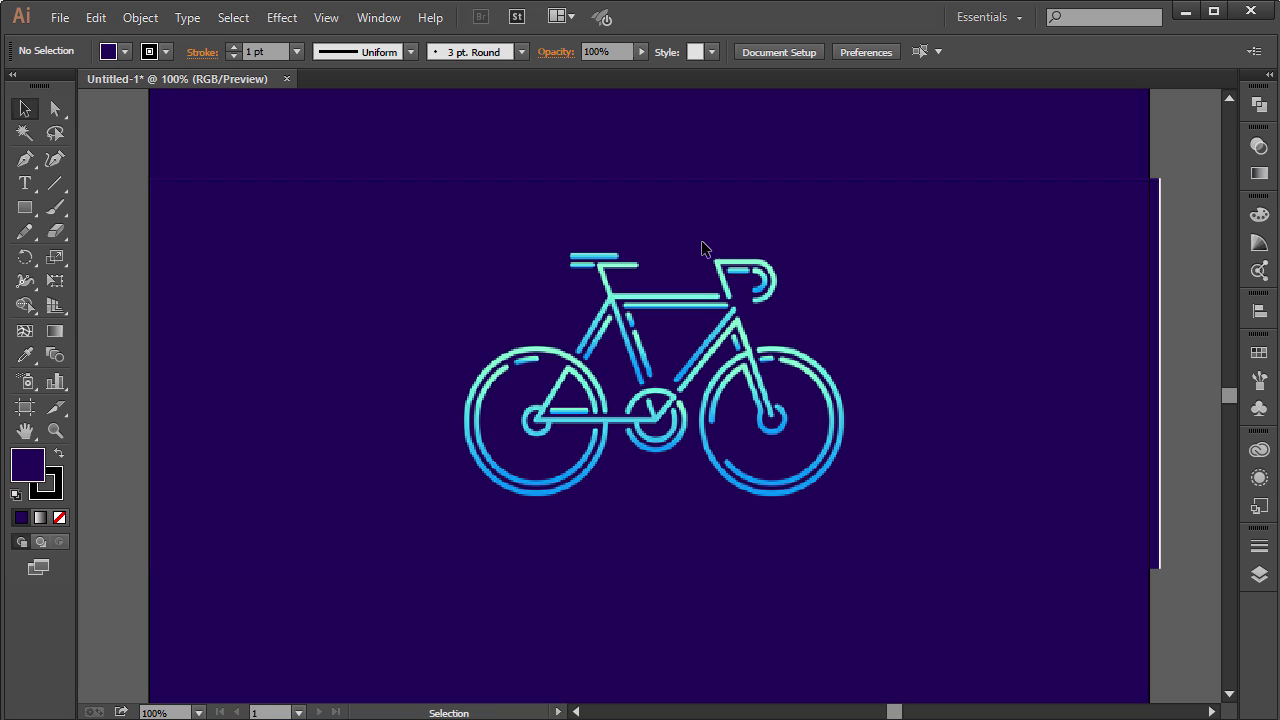
click(25, 160)
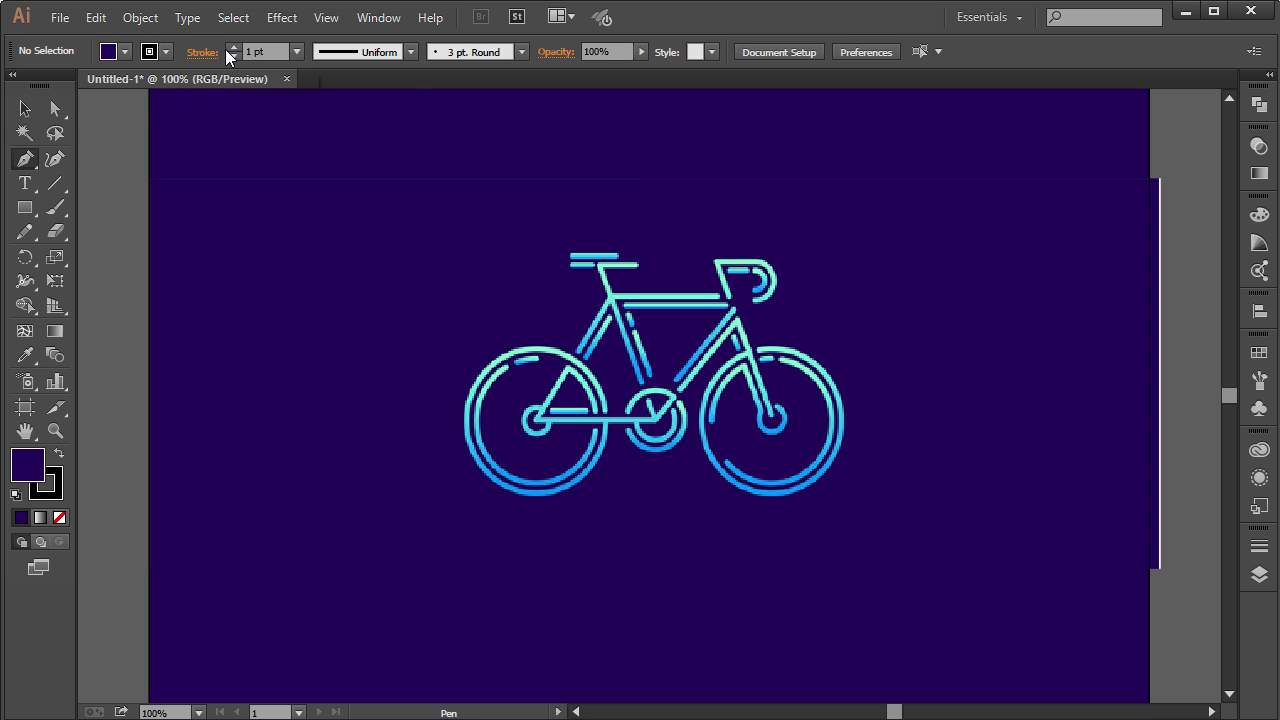
click(125, 52)
click(41, 85)
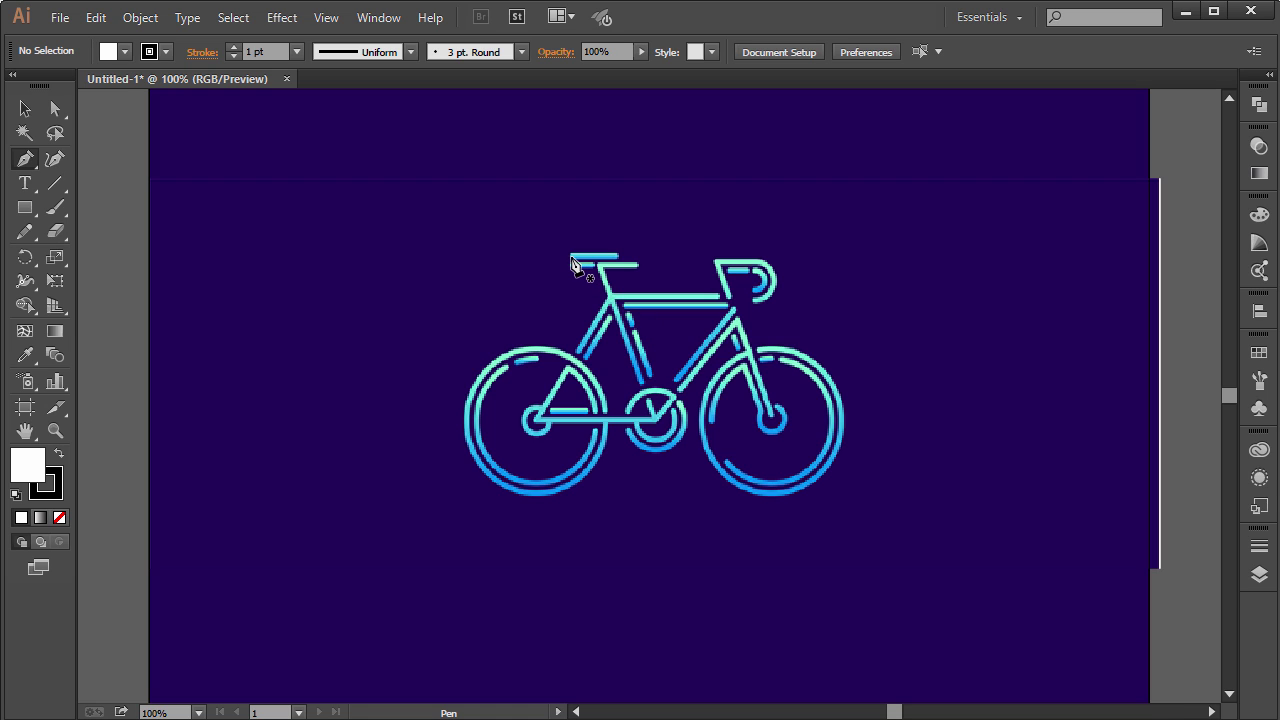
drag(570, 262, 622, 298)
key(v)
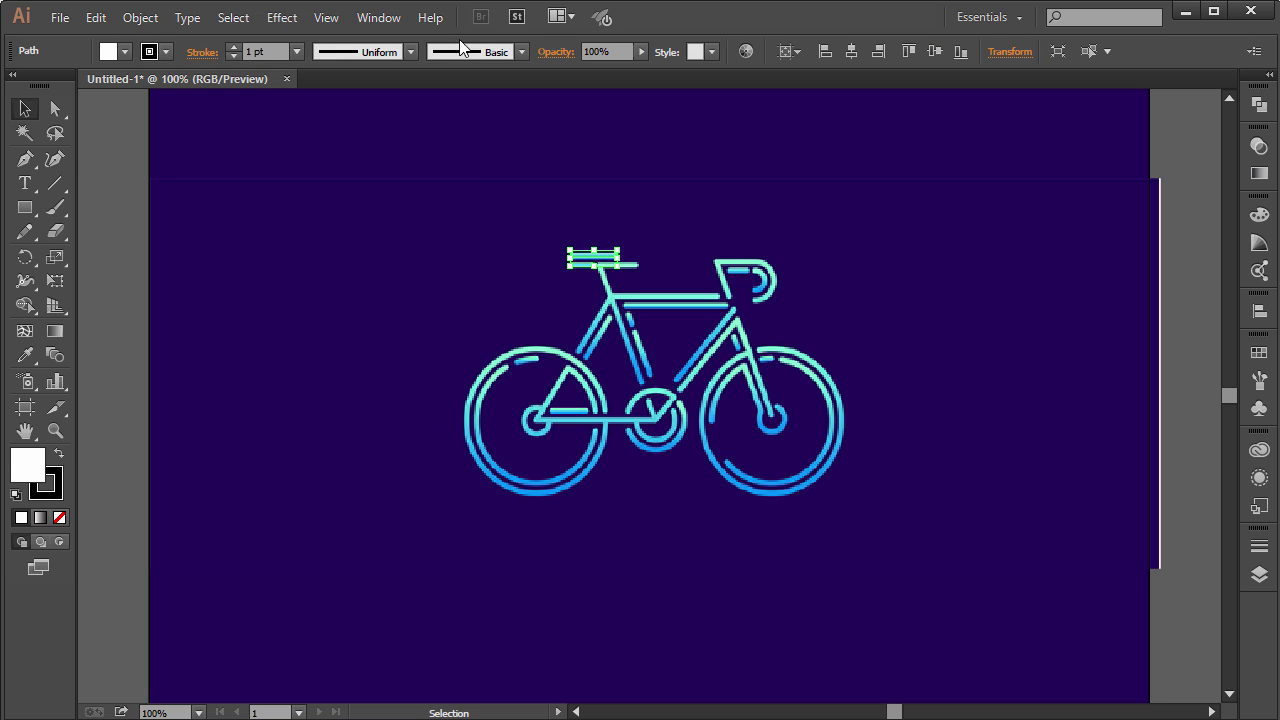
Set the saddle path's stroke weight to 10 pt
click(295, 52)
click(320, 161)
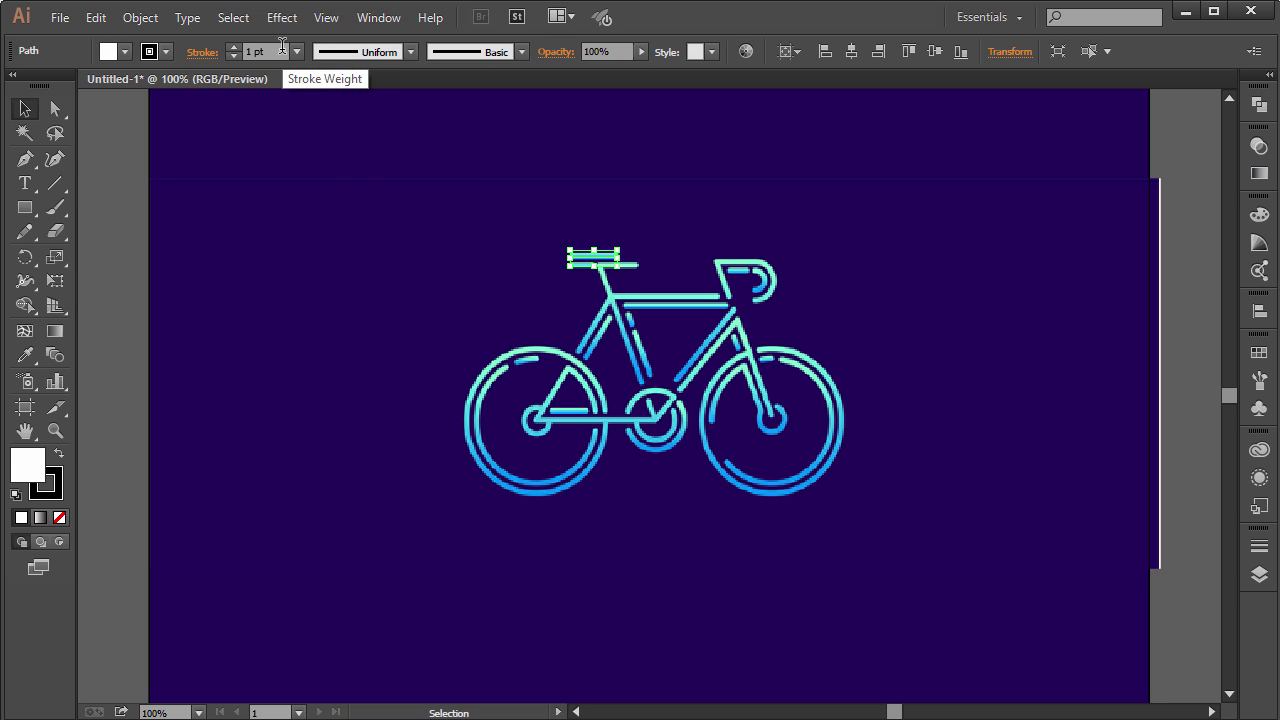
click(276, 53)
text(10)
key(Return)
click(855, 213)
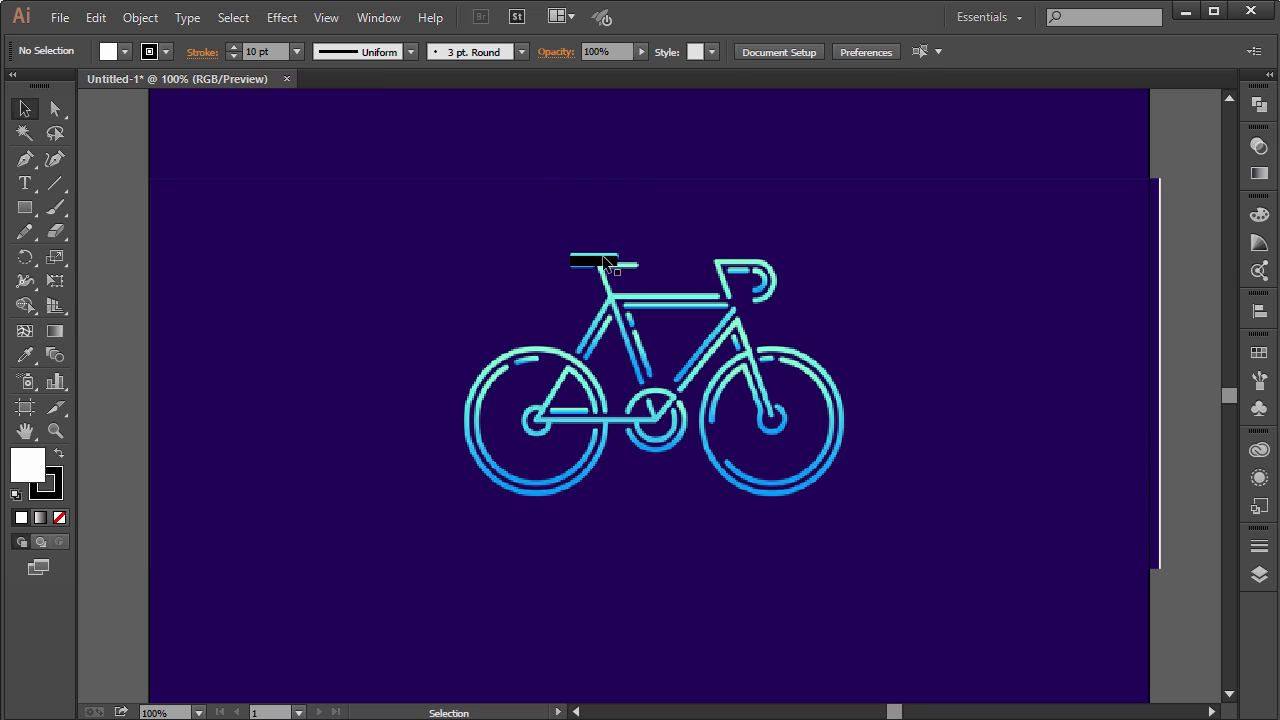
Change the saddle path's stroke colour to white
click(600, 263)
click(166, 52)
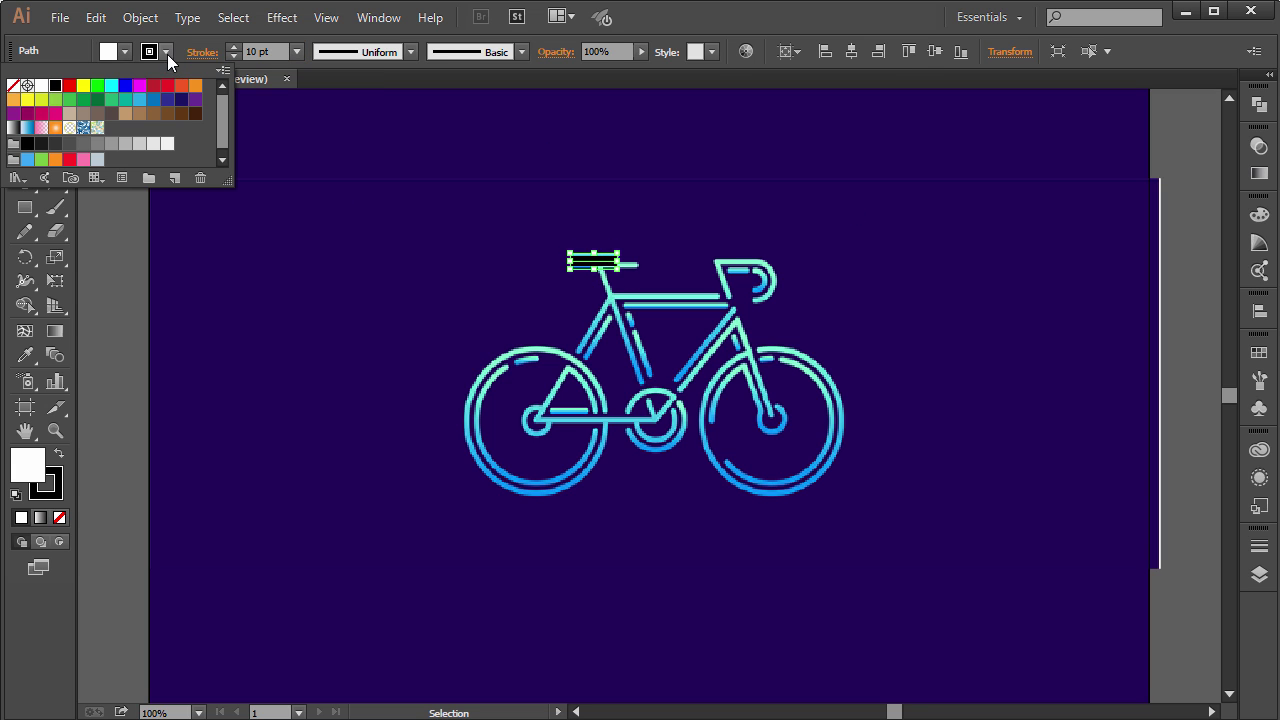
click(41, 85)
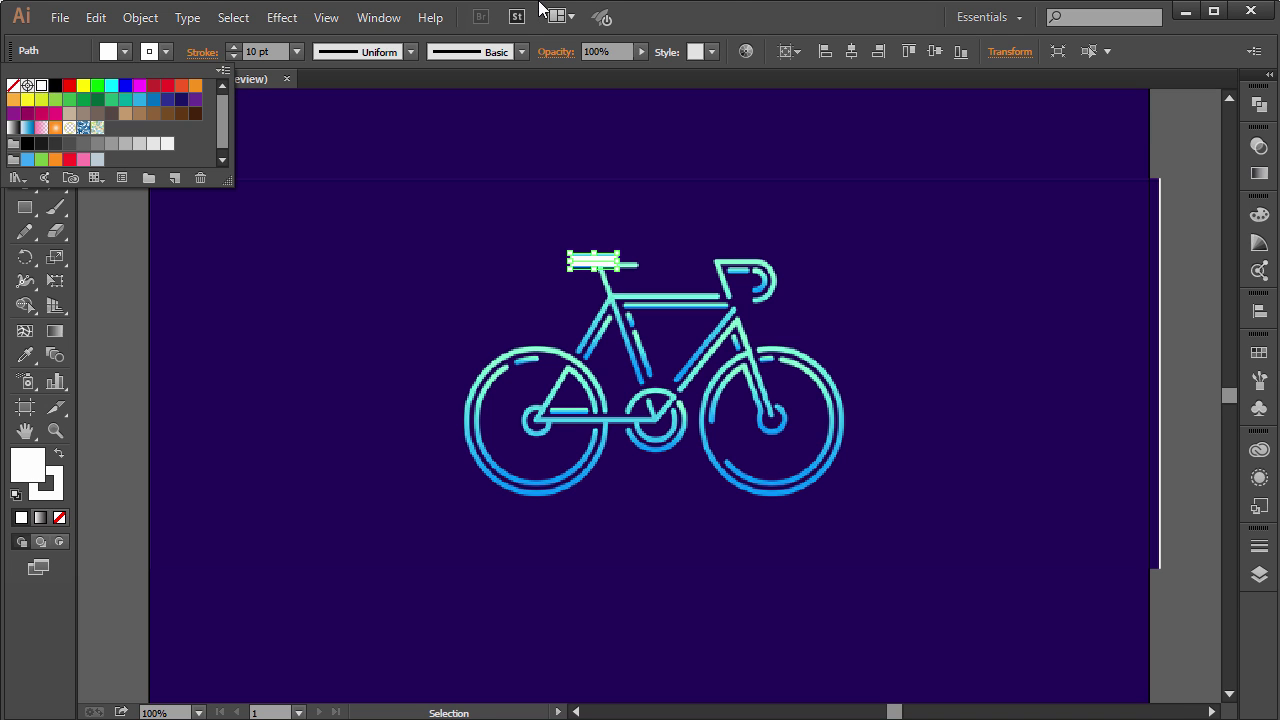
Set the white saddle line's stroke weight to 5 pt
key(ctrl+equal)
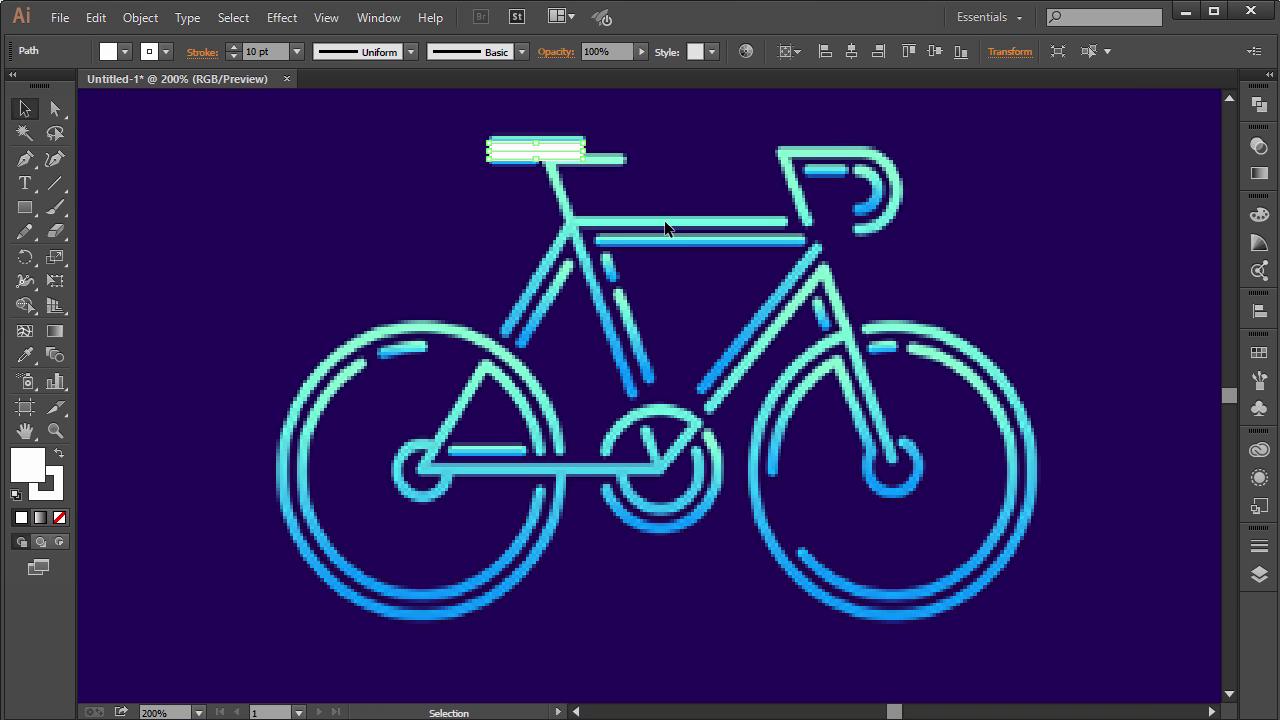
click(671, 137)
click(591, 147)
click(262, 51)
text(5)
key(Return)
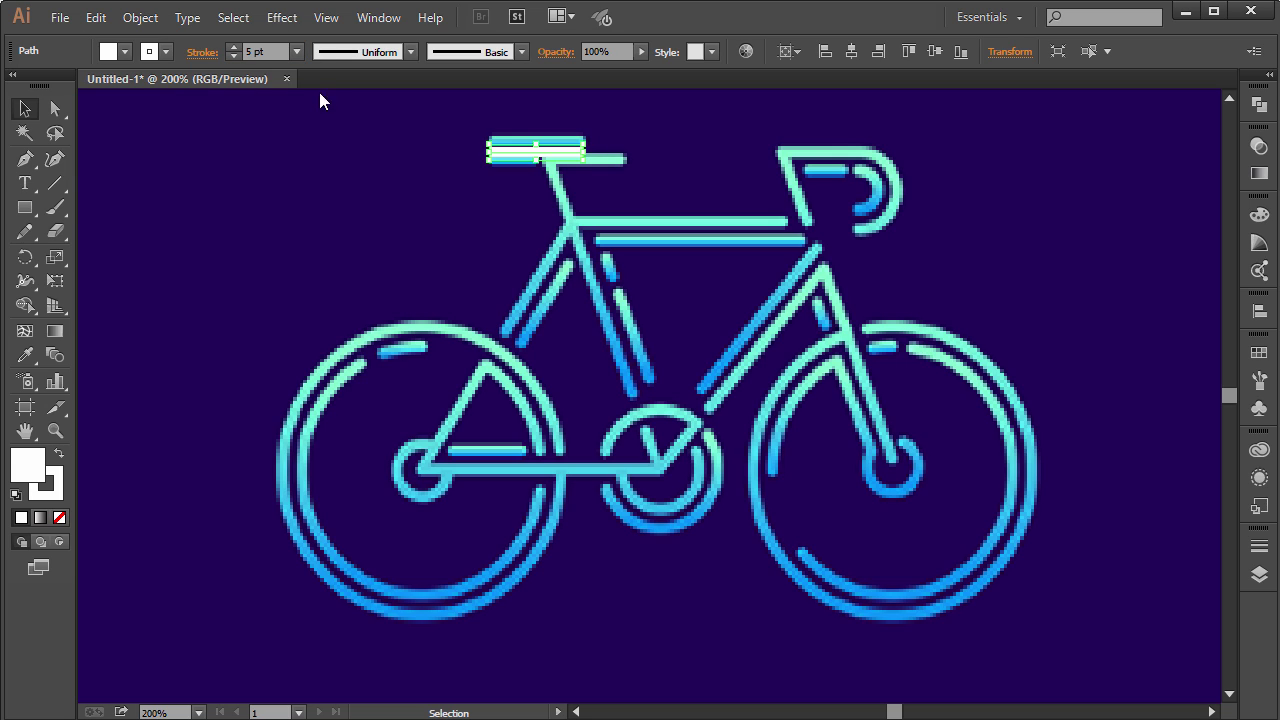
Nudge the white line upward until it covers the reference's upper saddle bar
key(Up)
key(Up)
key(Up)
key(Up)
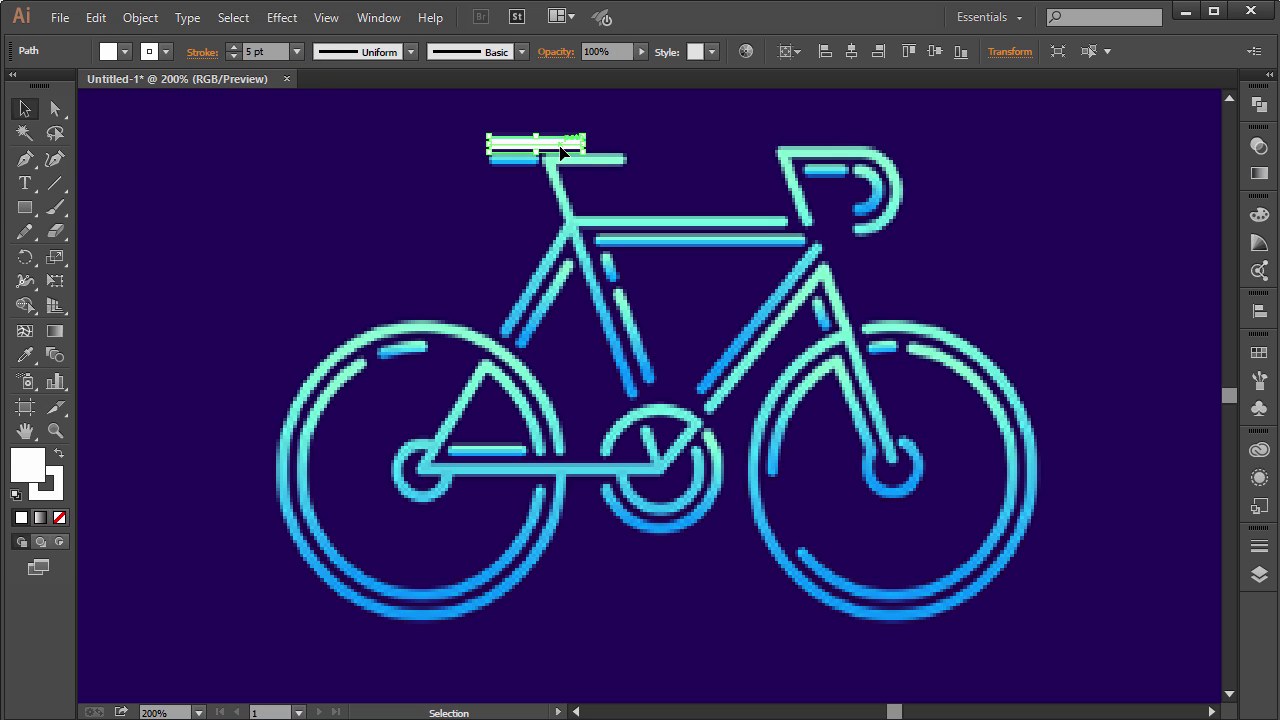
click(665, 163)
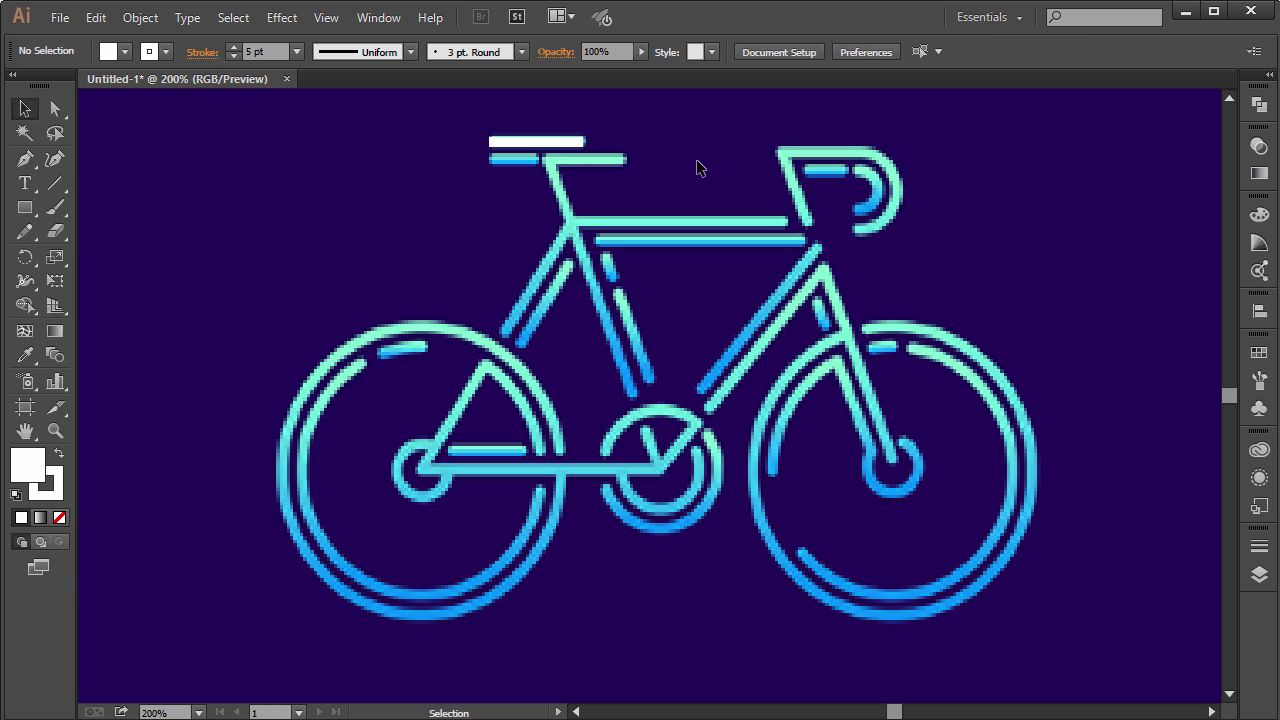
Give the white saddle line's stroke round caps
click(585, 141)
key(ctrl+minus)
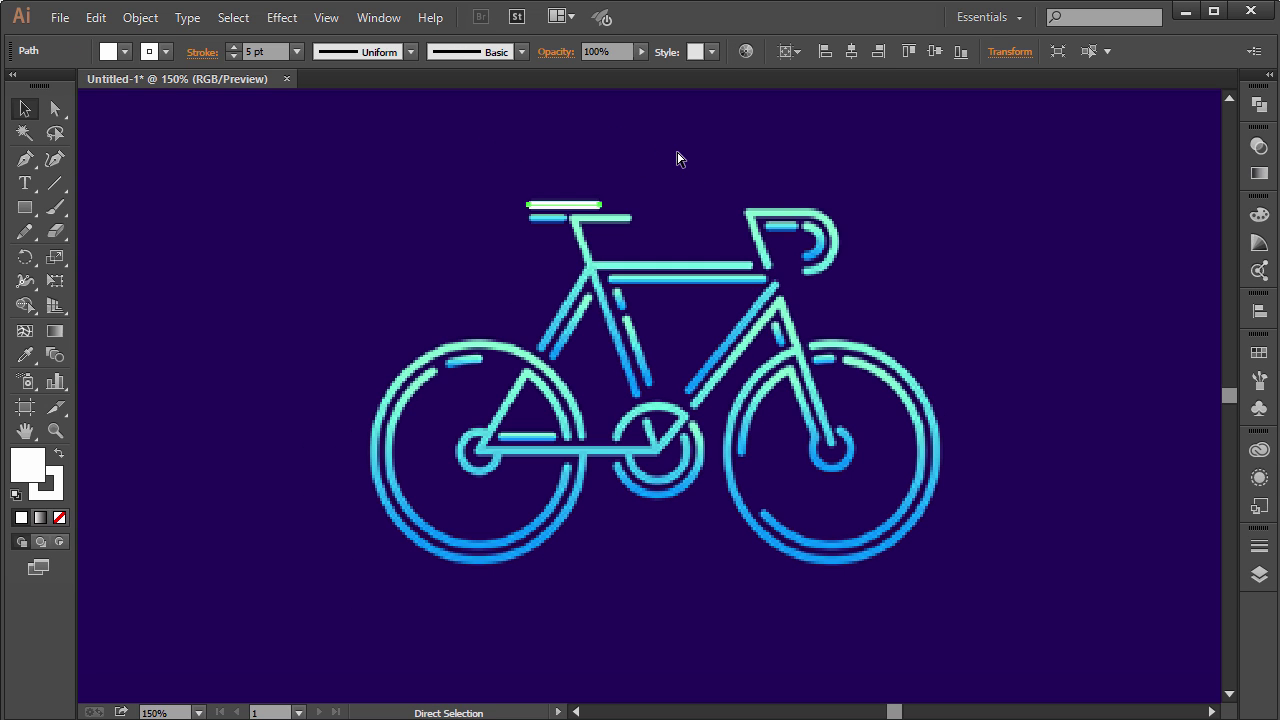
click(669, 189)
click(564, 201)
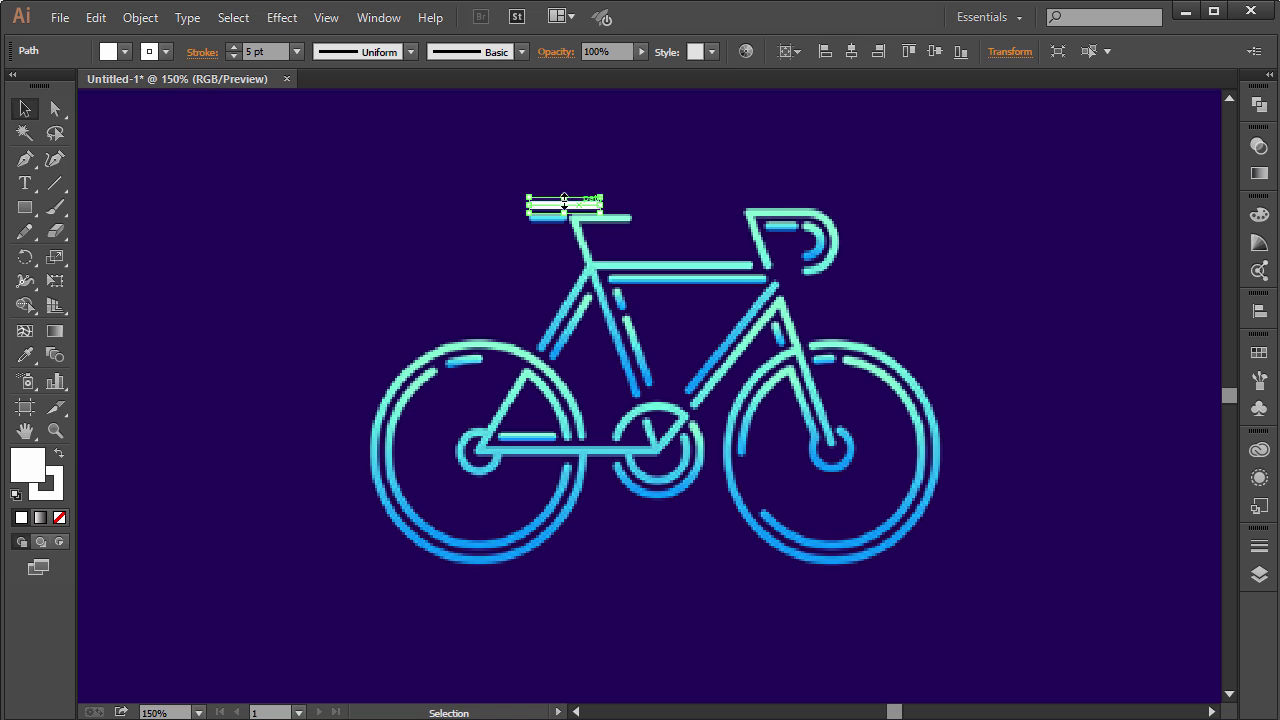
click(202, 55)
click(104, 104)
click(617, 204)
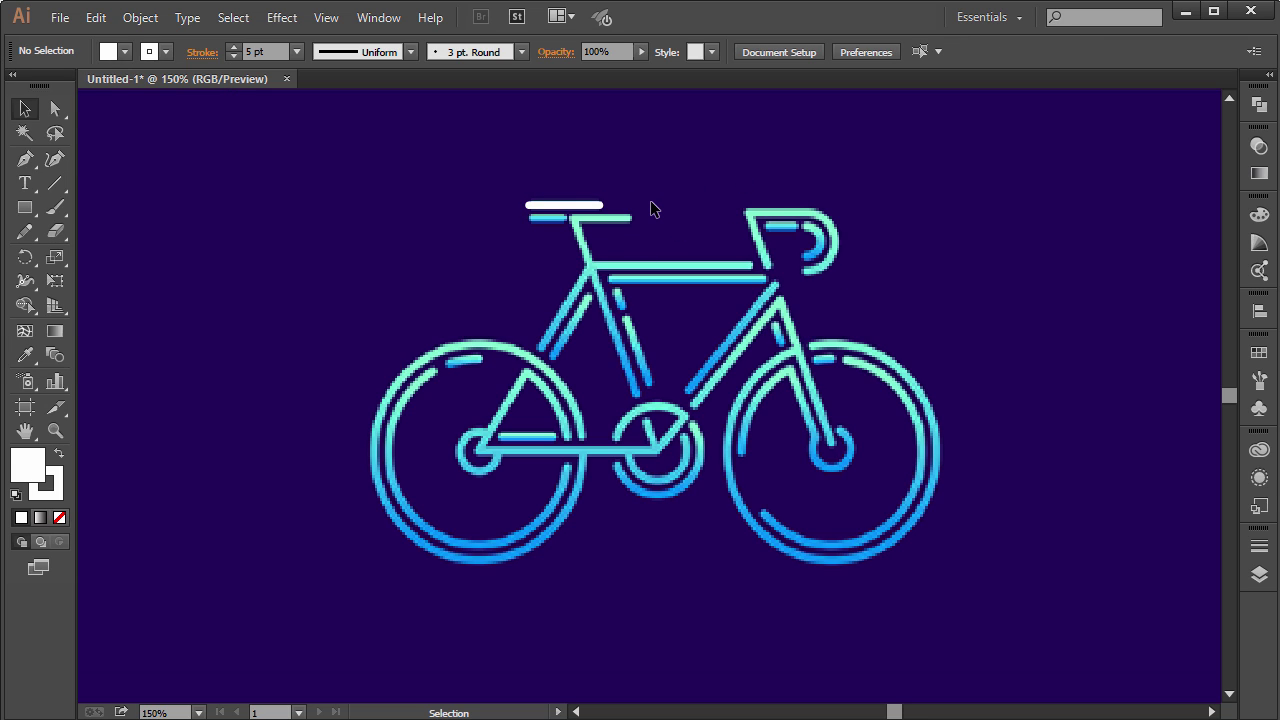
Duplicate the saddle line just below itself and shorten the copy to match the reference's short rear saddle bar
click(562, 208)
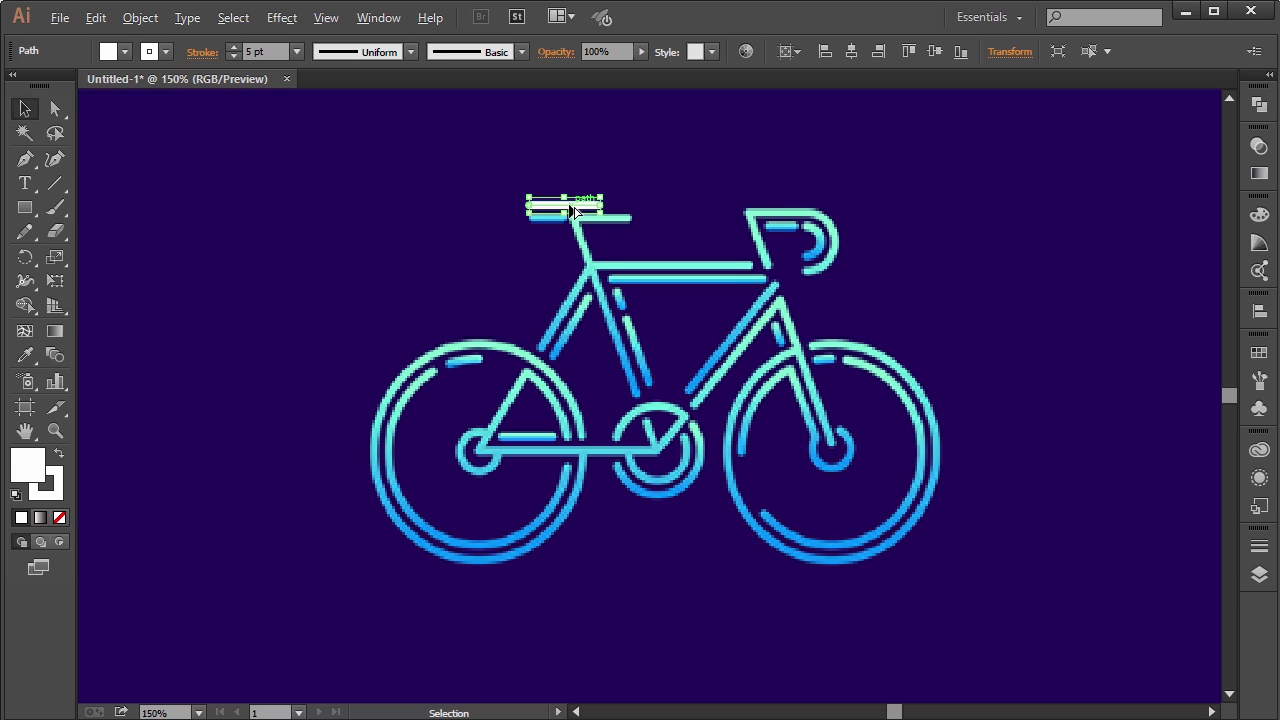
mouse_move(569, 212)
alt+mouse_down()
mouse_move(617, 224)
mouse_move(563, 222)
alt+mouse_up()
click(648, 220)
click(656, 221)
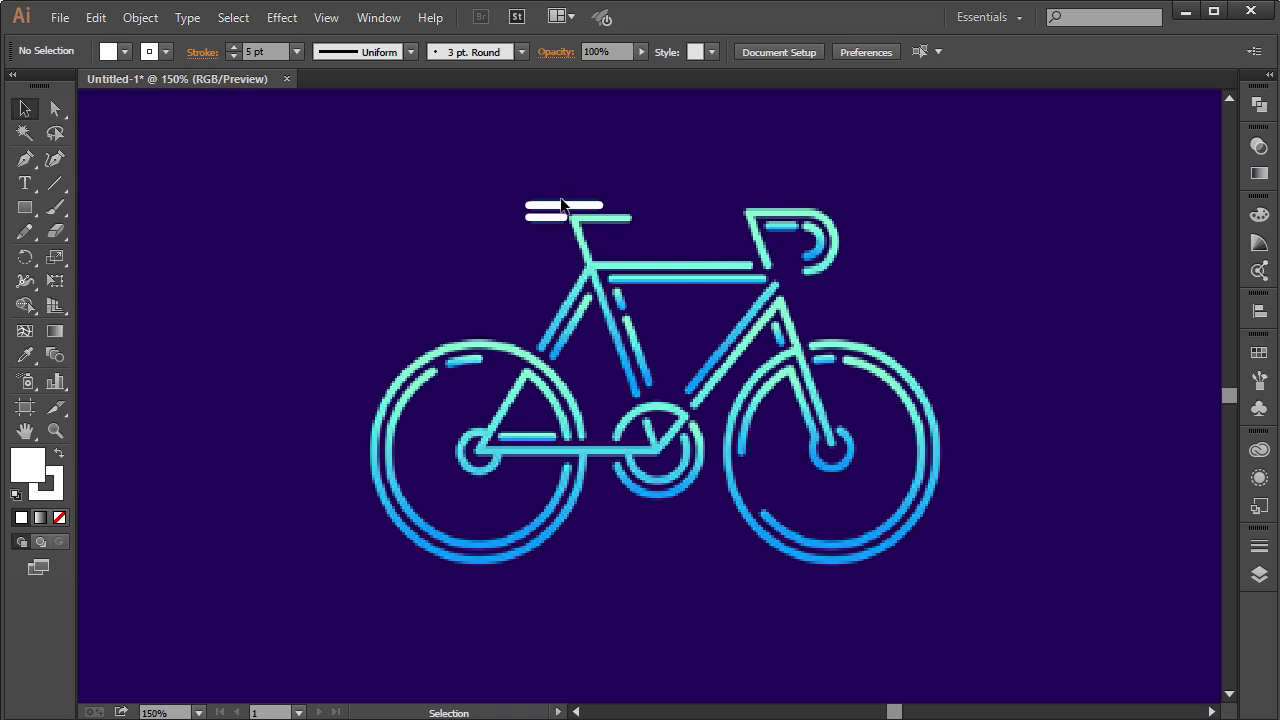
Copy the short saddle line forward and lengthen it to cover the lower front saddle bar above the seat post
mouse_move(553, 227)
mouse_down()
mouse_move(548, 216)
mouse_move(615, 222)
mouse_move(600, 209)
mouse_move(550, 222)
mouse_up()
click(701, 223)
click(608, 220)
click(725, 212)
click(615, 232)
click(555, 222)
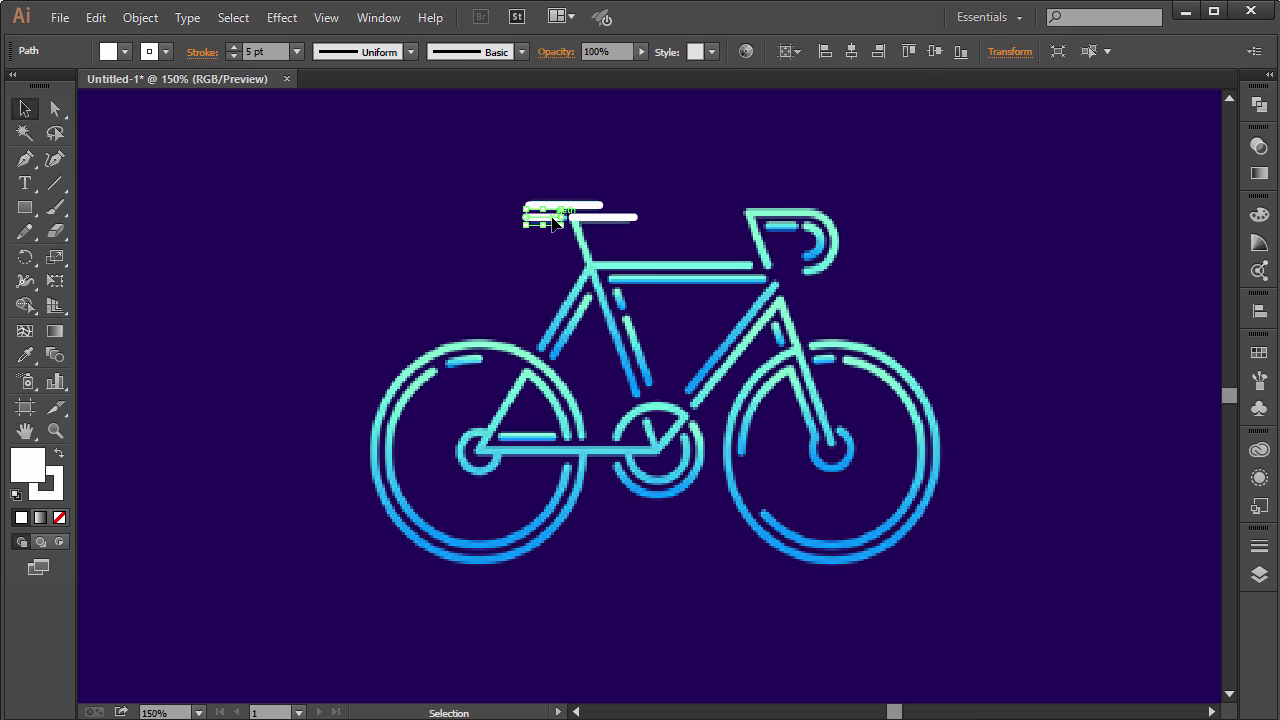
click(681, 192)
click(612, 226)
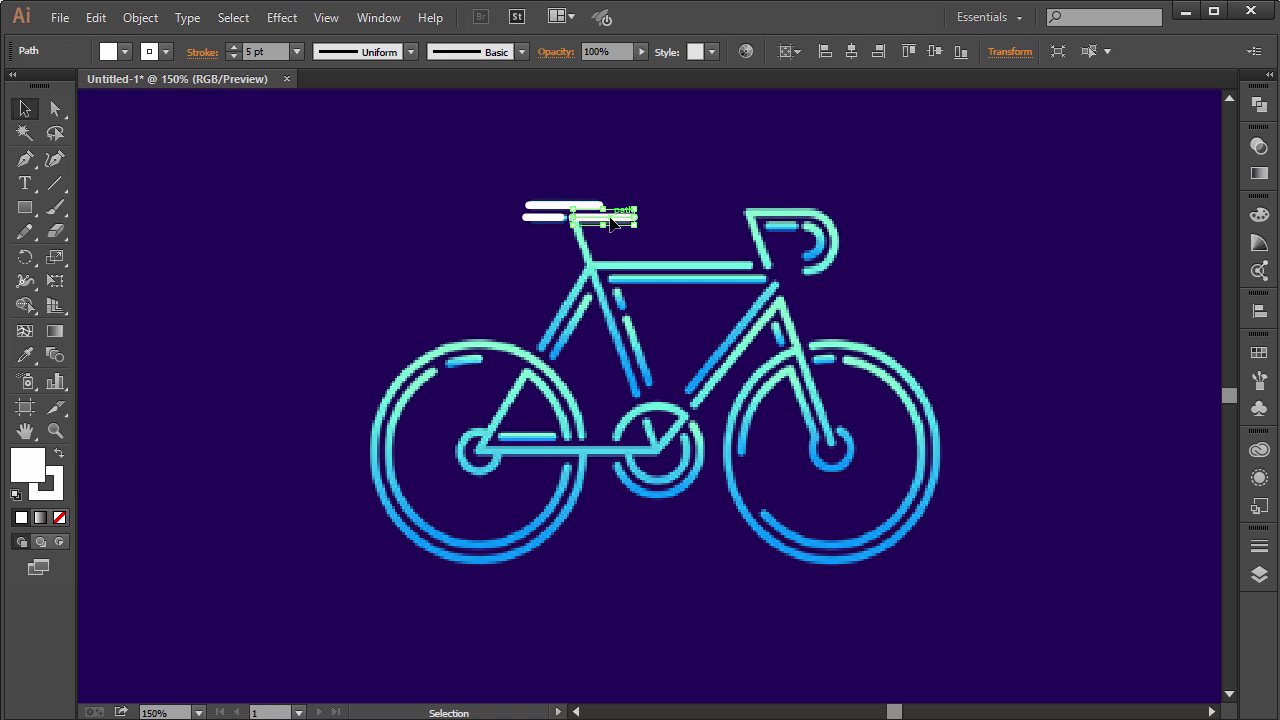
Continue the lower front saddle line with the Pen tool down the seat tube to about X 491 px, Y 485 px, and select the path
click(517, 251)
key(p)
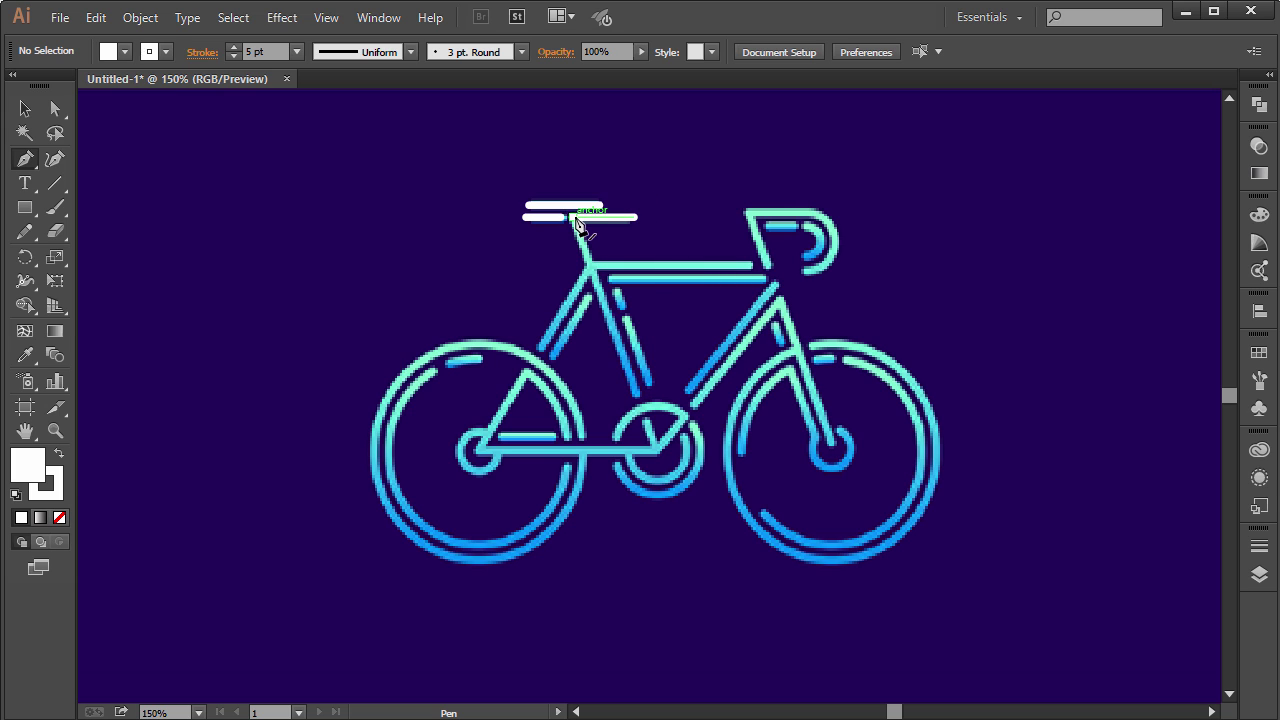
click(576, 220)
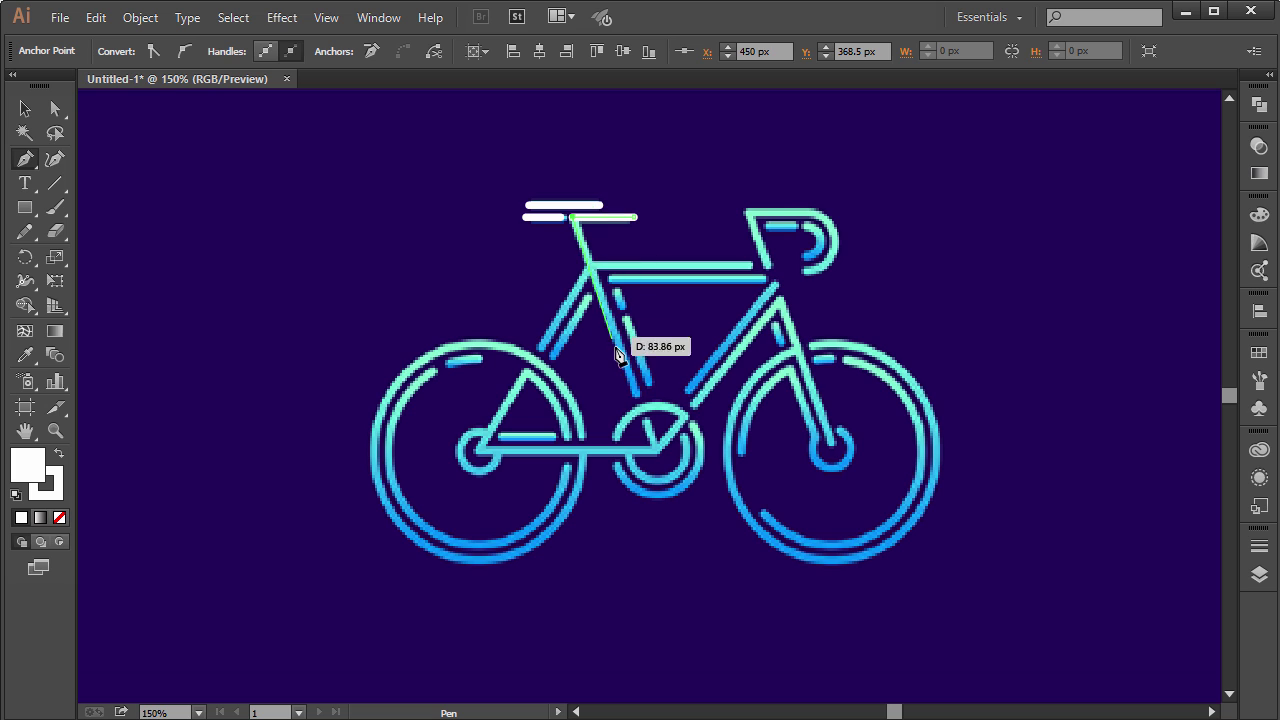
click(635, 393)
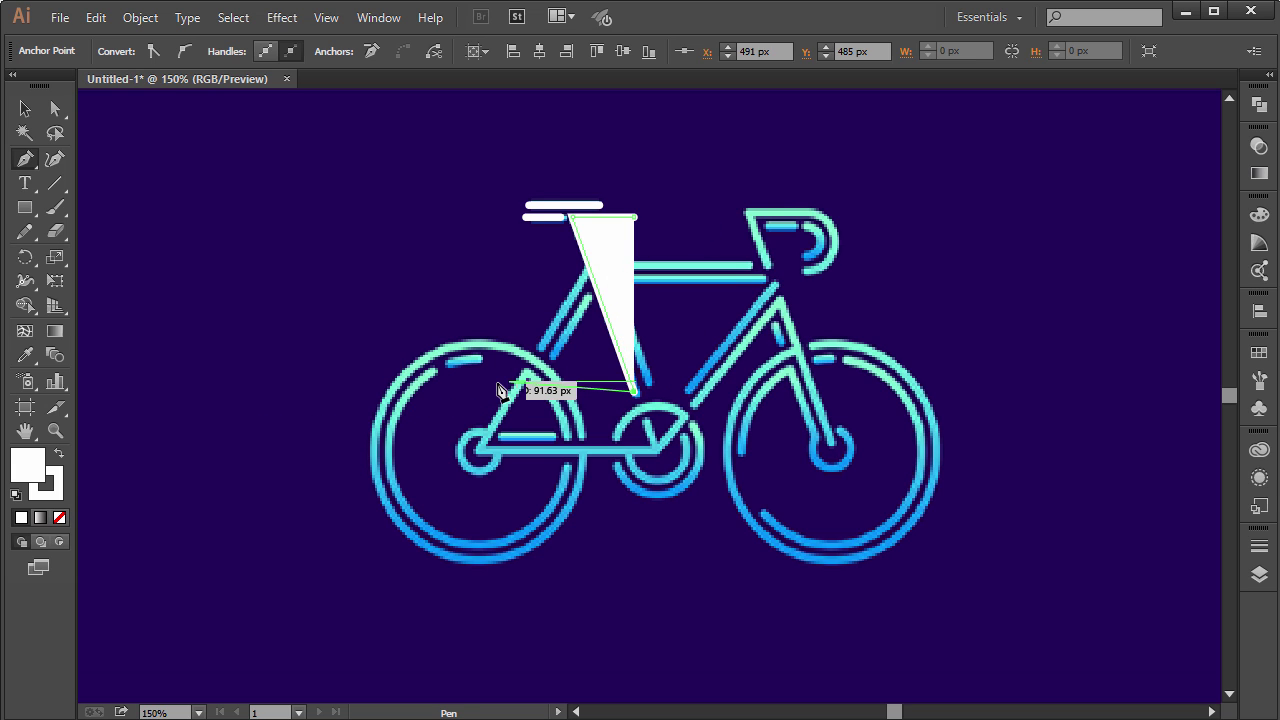
key(Escape)
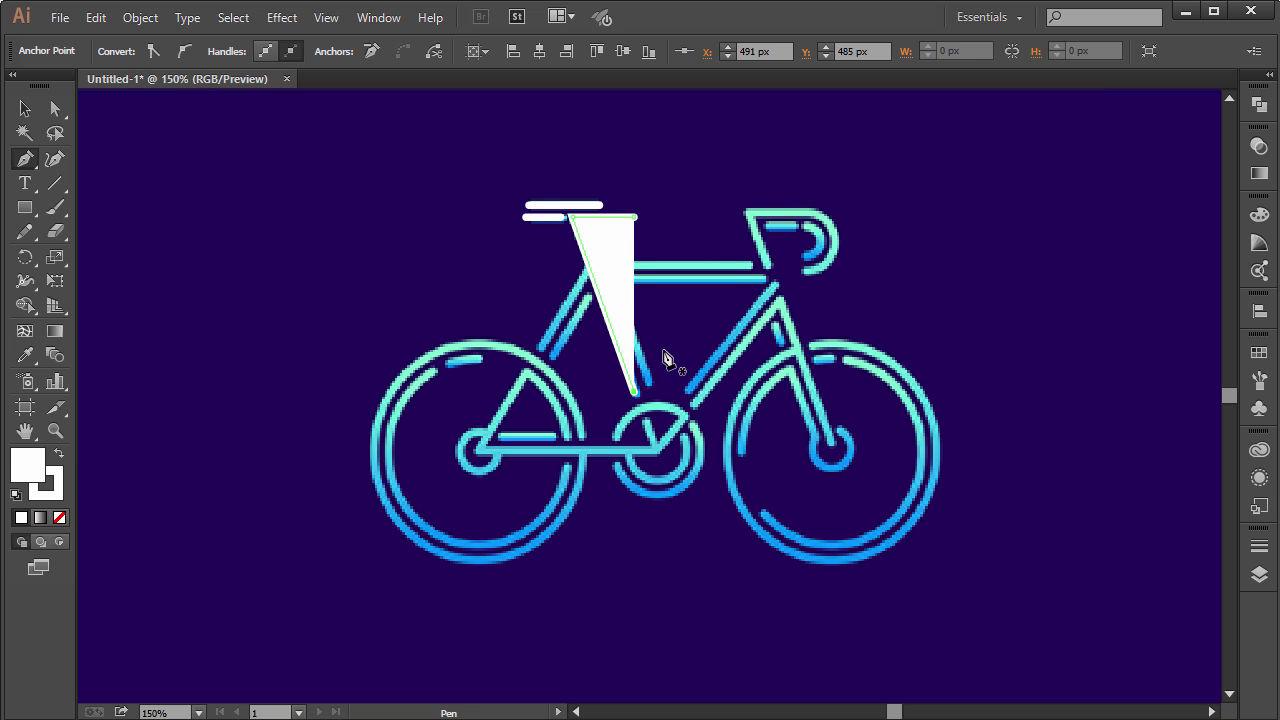
key(v)
click(612, 295)
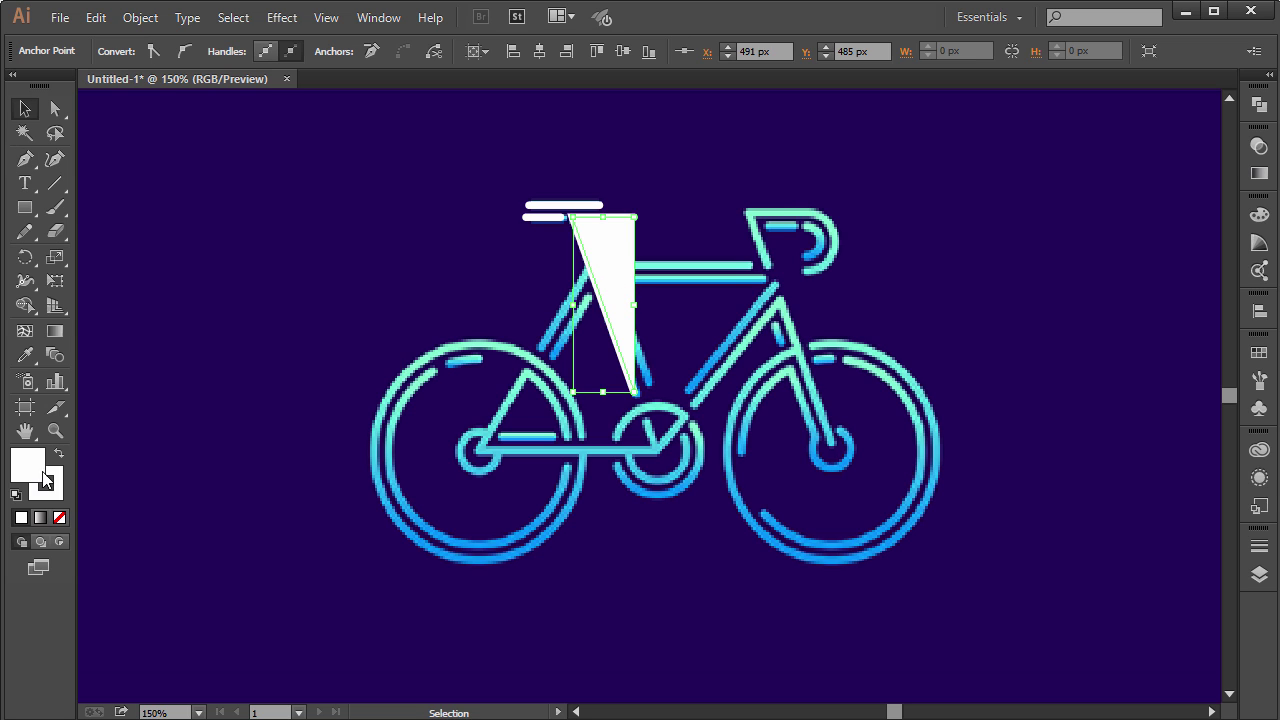
Remove the fill from the white seat tube path and give its 5 pt stroke a round corner join
click(60, 518)
click(663, 294)
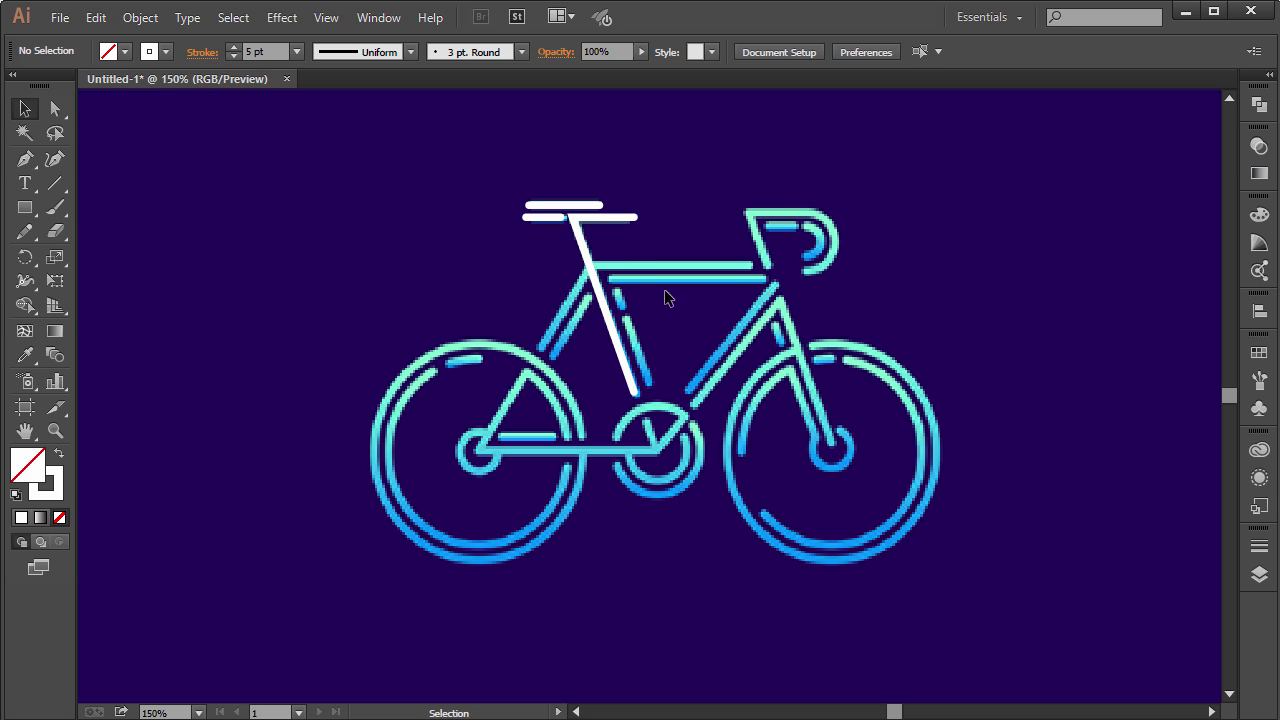
click(580, 217)
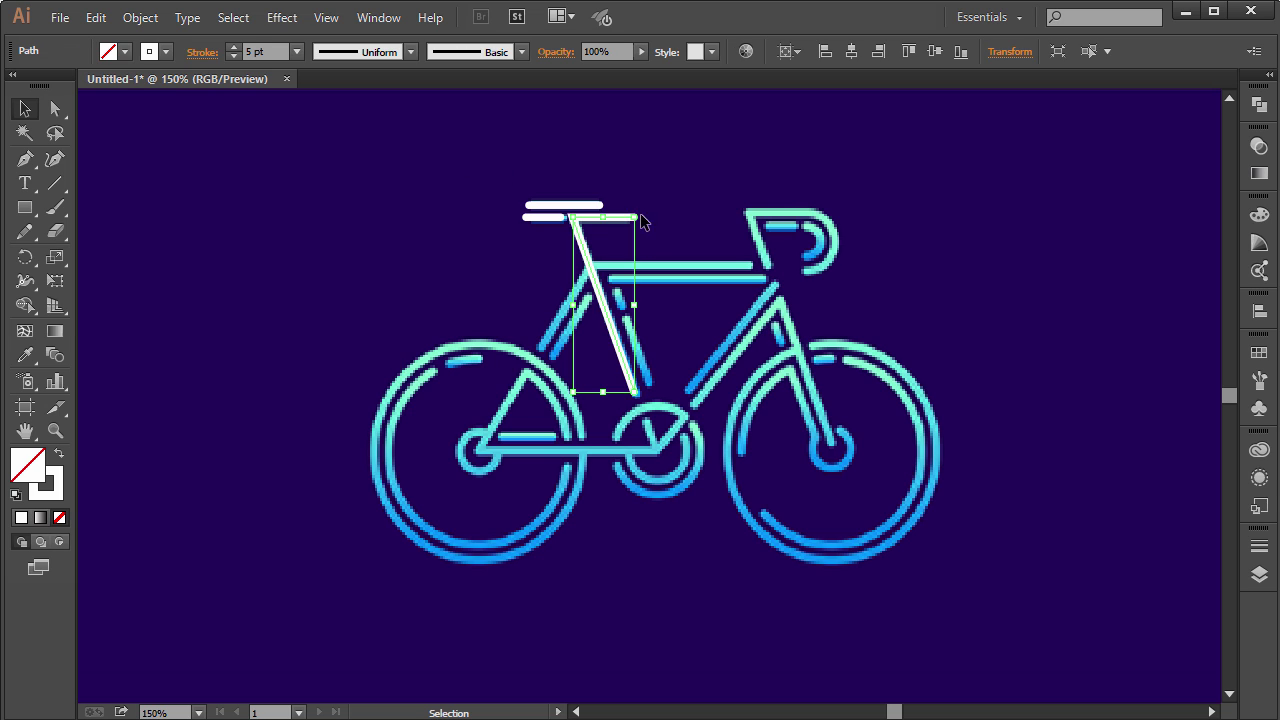
click(188, 60)
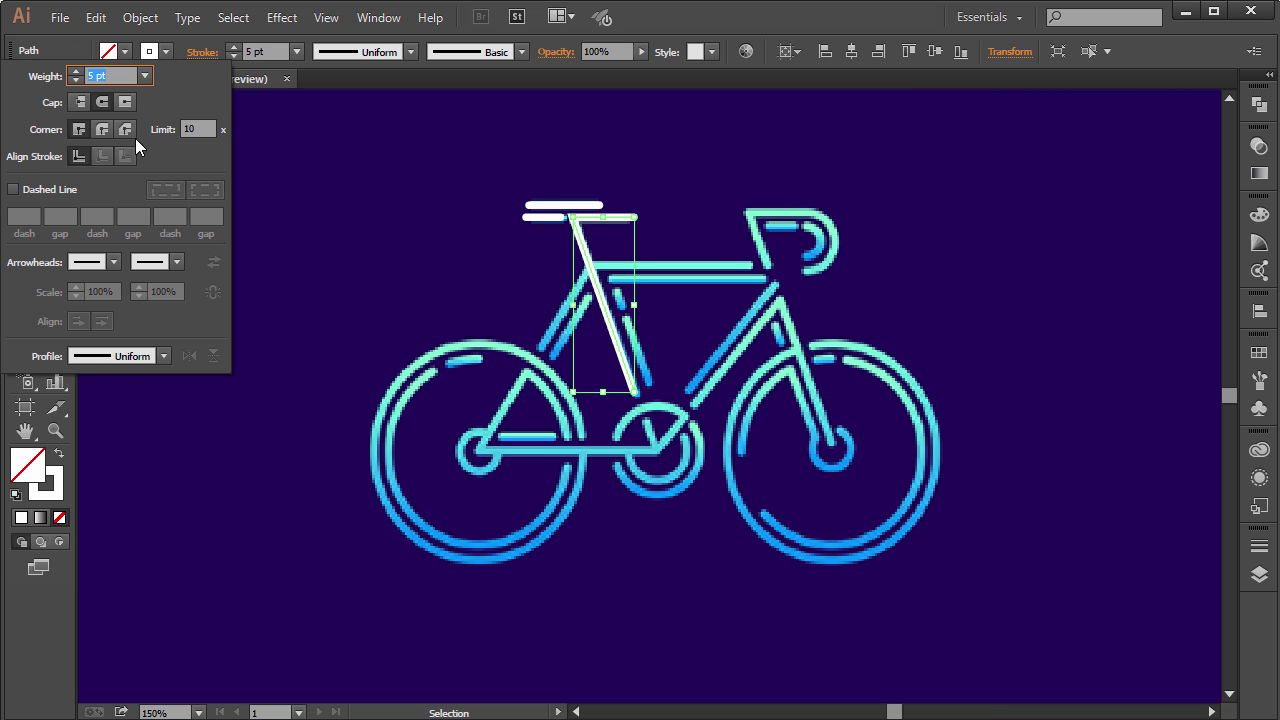
click(104, 131)
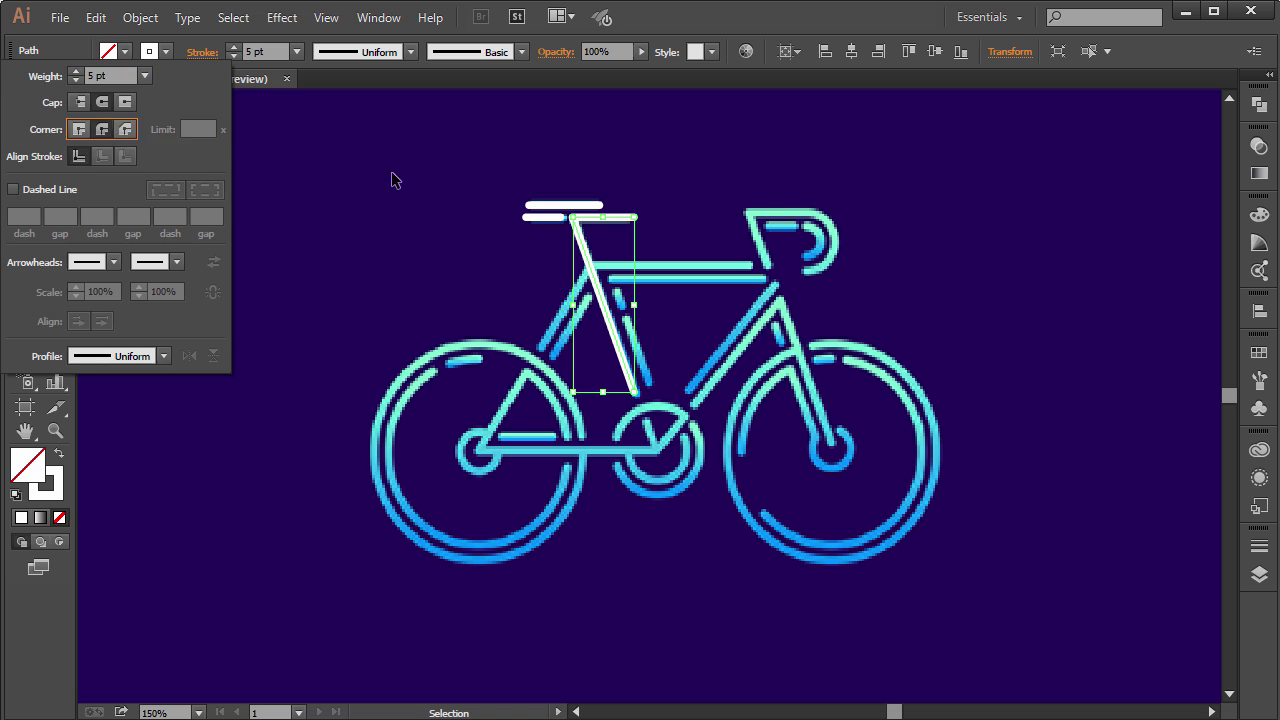
click(723, 206)
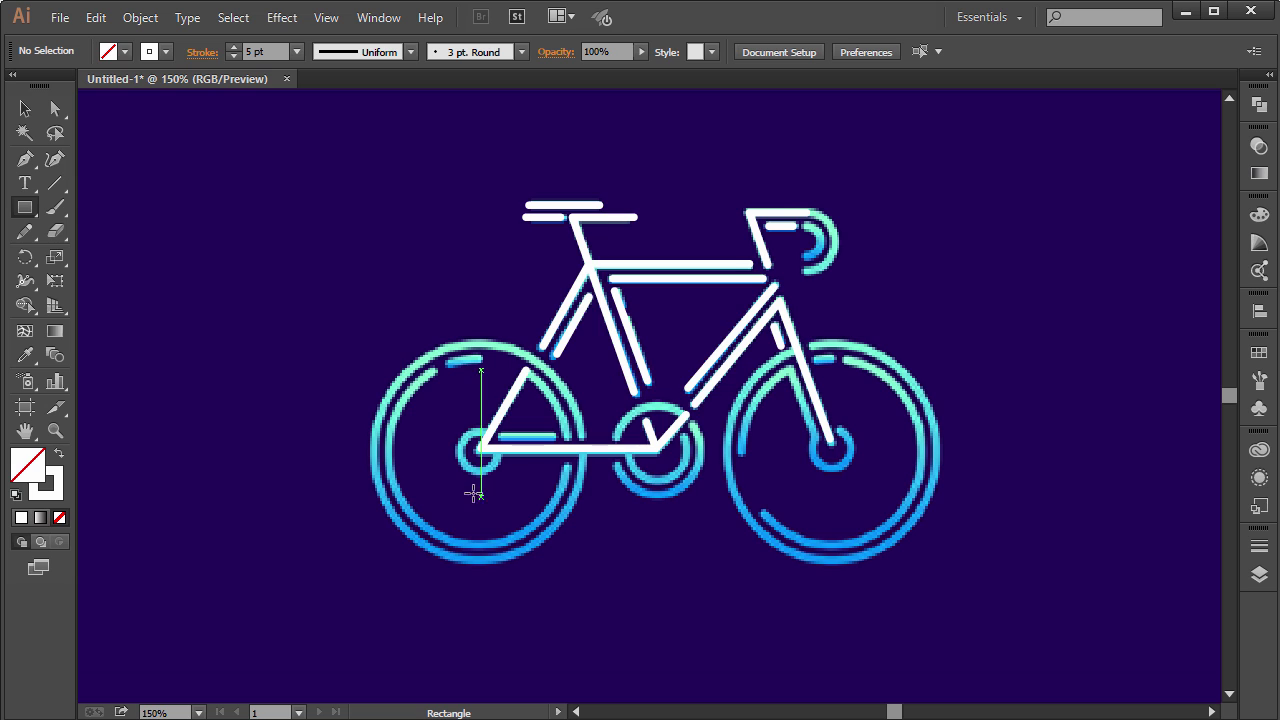
Draw a circle with the Ellipse tool from the rear hub outward to cover the rear wheel's outer ring
click(33, 214)
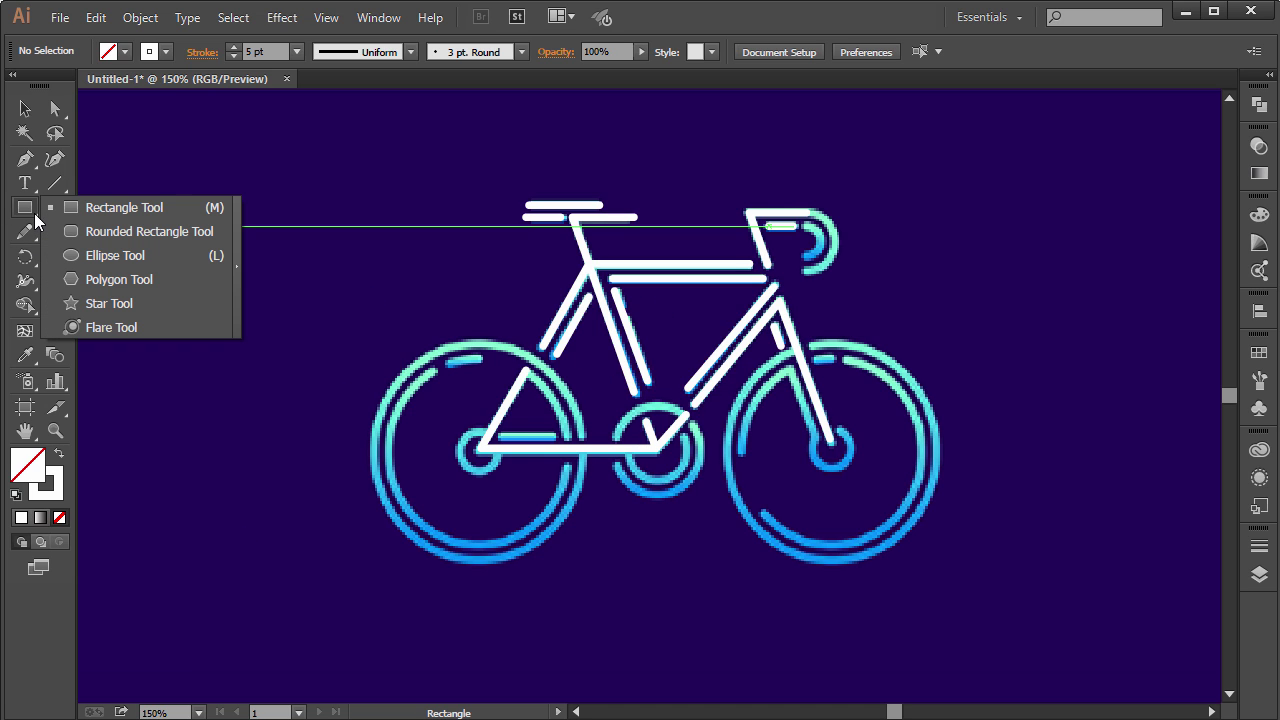
click(90, 257)
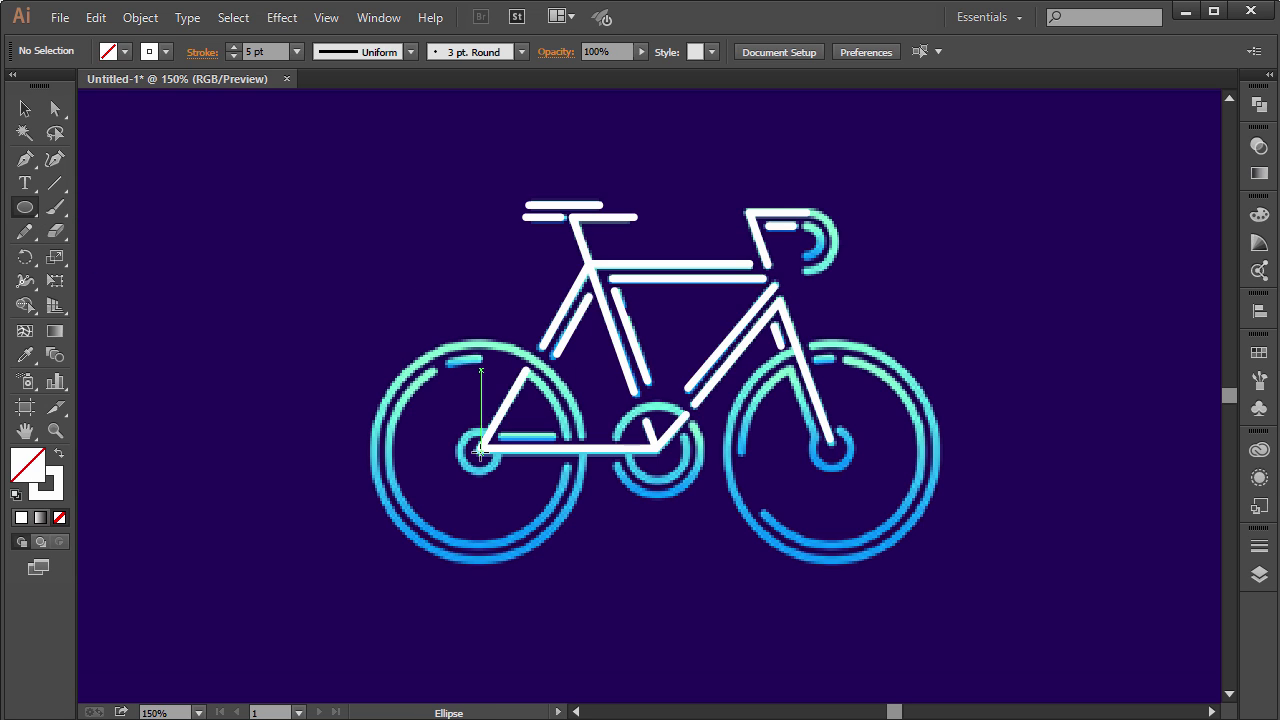
drag(481, 449, 583, 538)
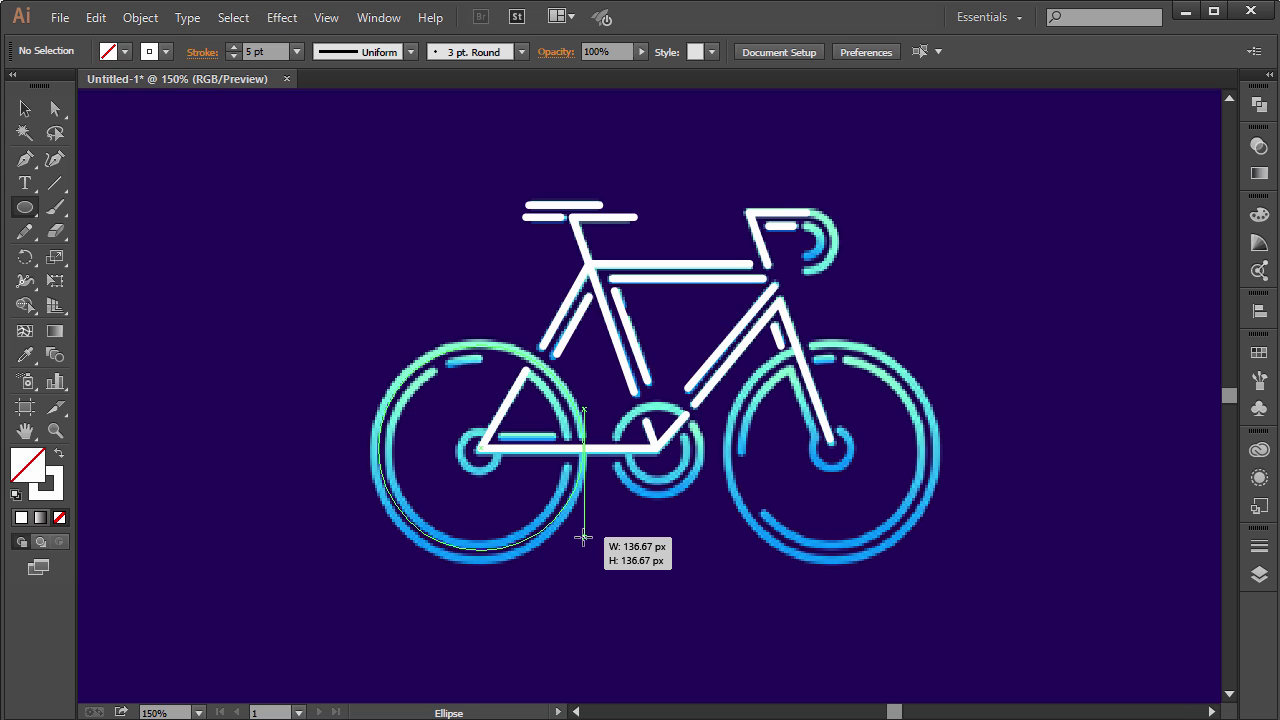
drag(583, 538, 589, 546)
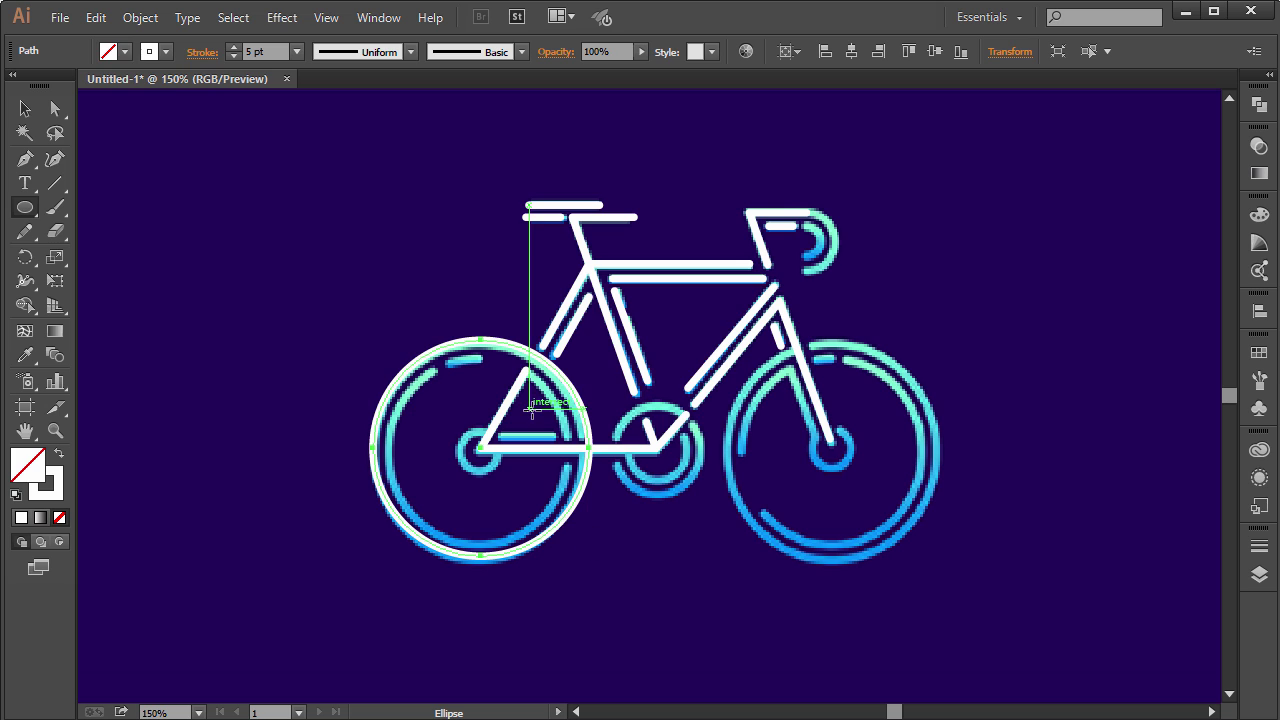
Nudge the rear wheel circle slightly down and left to align it with the reference's outer ring
key(v)
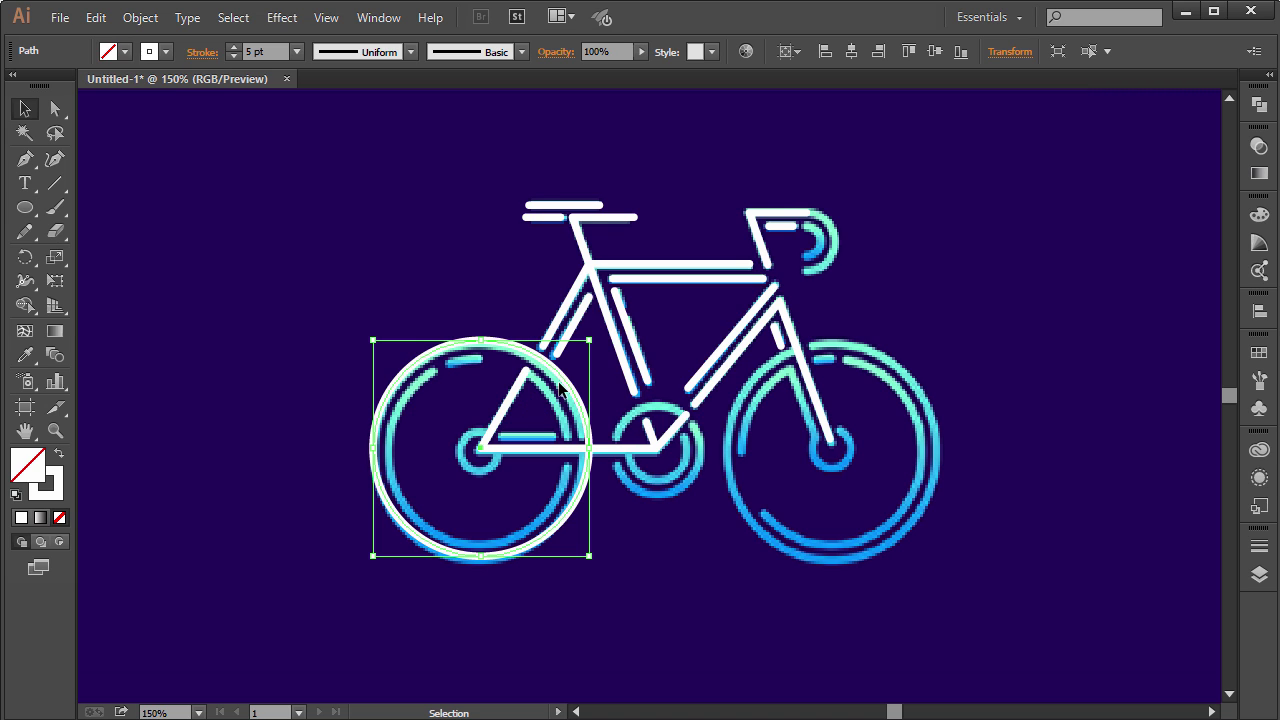
key(Down)
key(Down)
key(Down)
key(Left)
key(Up)
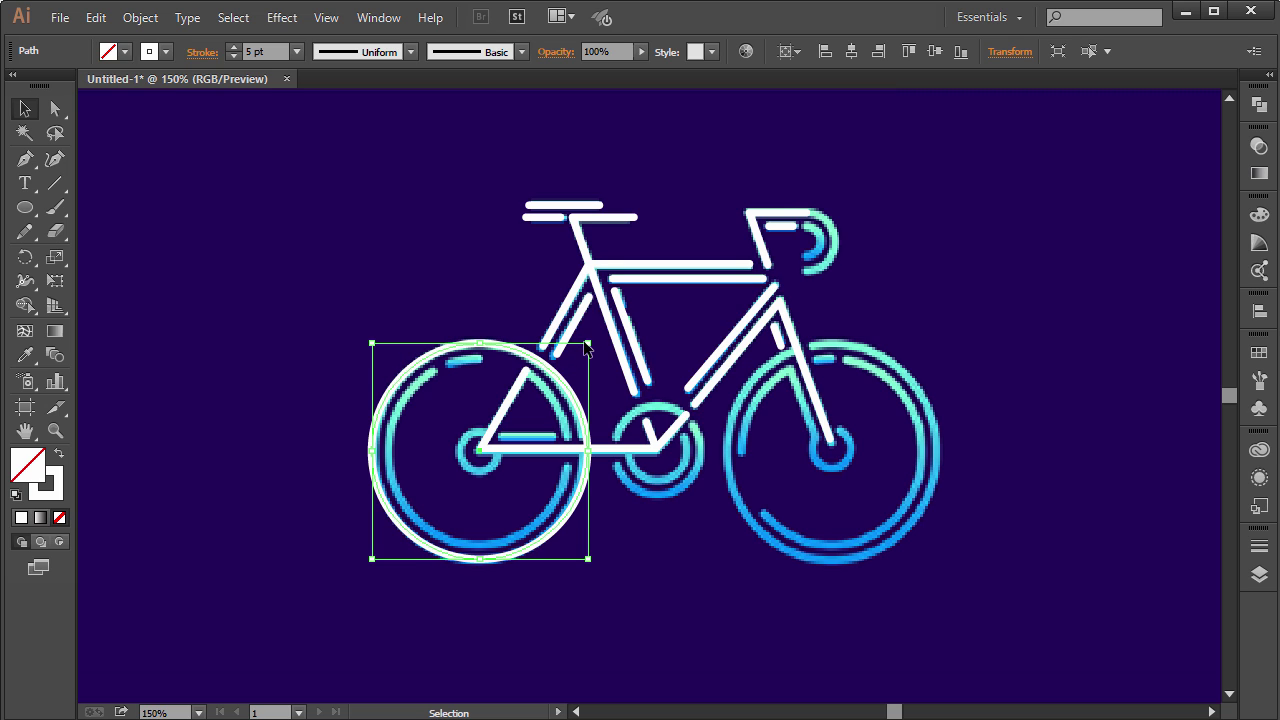
Duplicate the rear wheel circle and scale the copy down to match the reference's inner ring
drag(590, 343, 574, 358)
key(ctrl+z)
click(572, 388)
drag(567, 390, 583, 390)
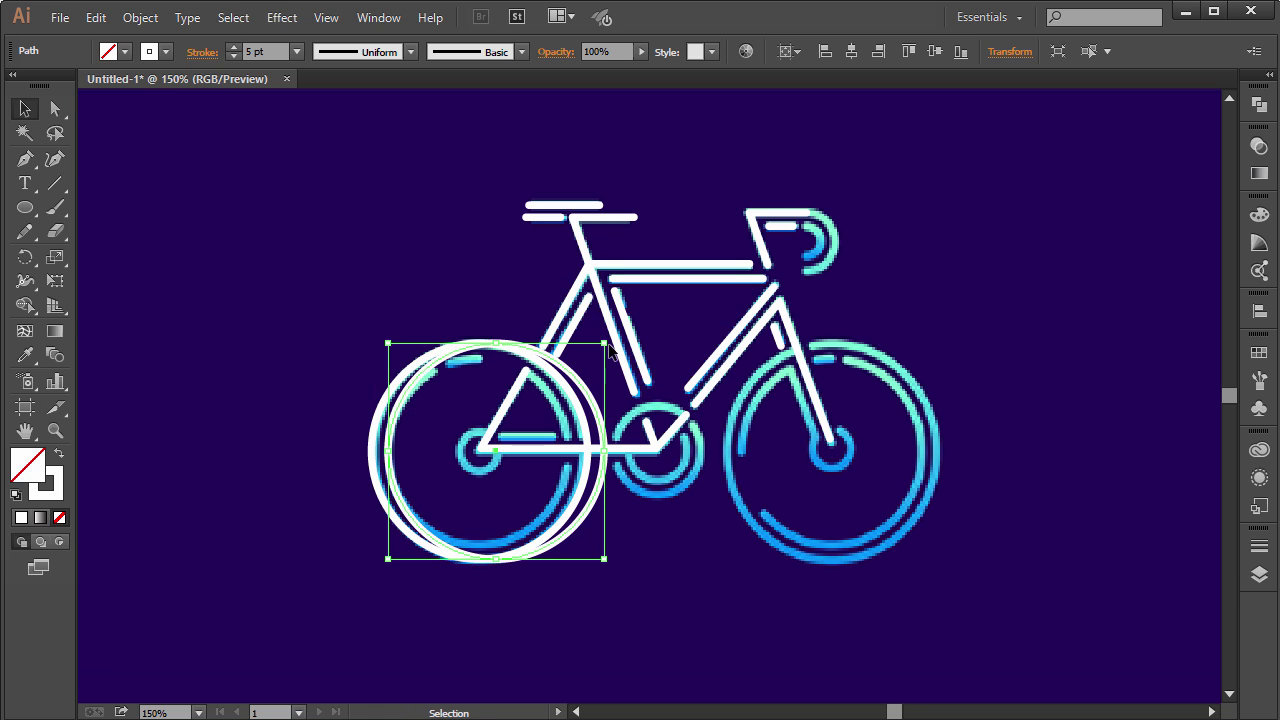
drag(604, 343, 572, 360)
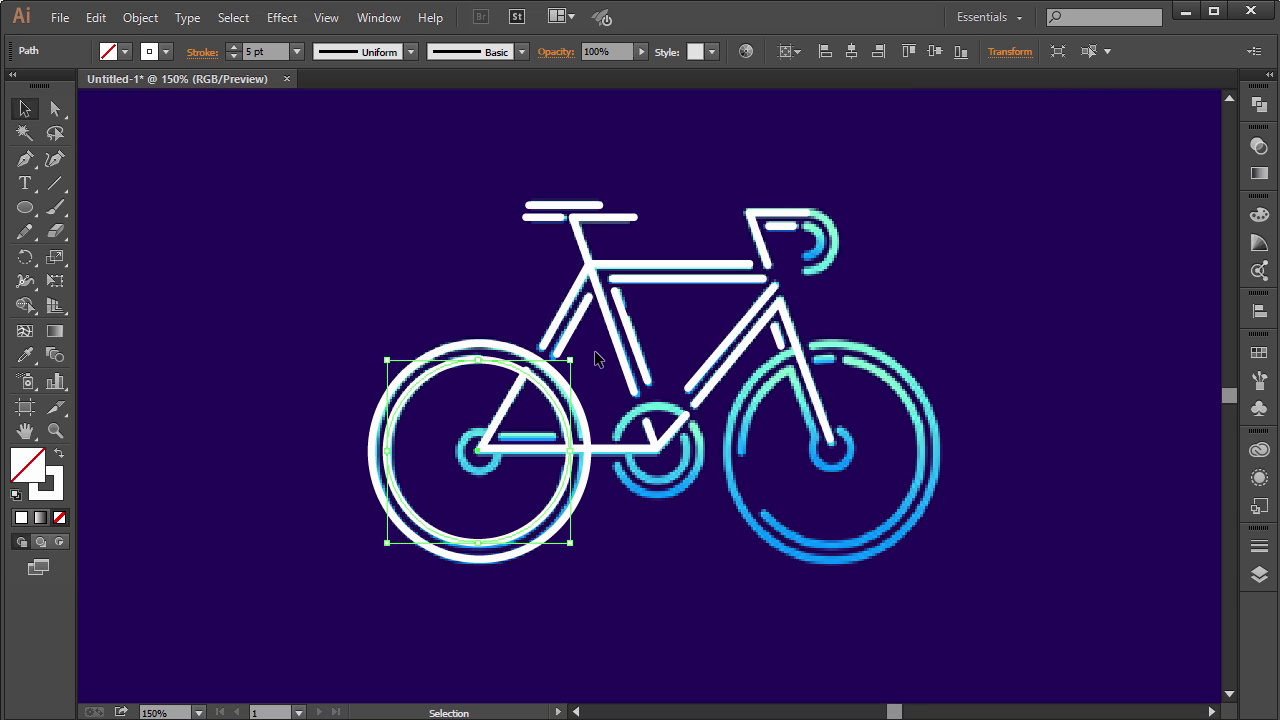
click(689, 514)
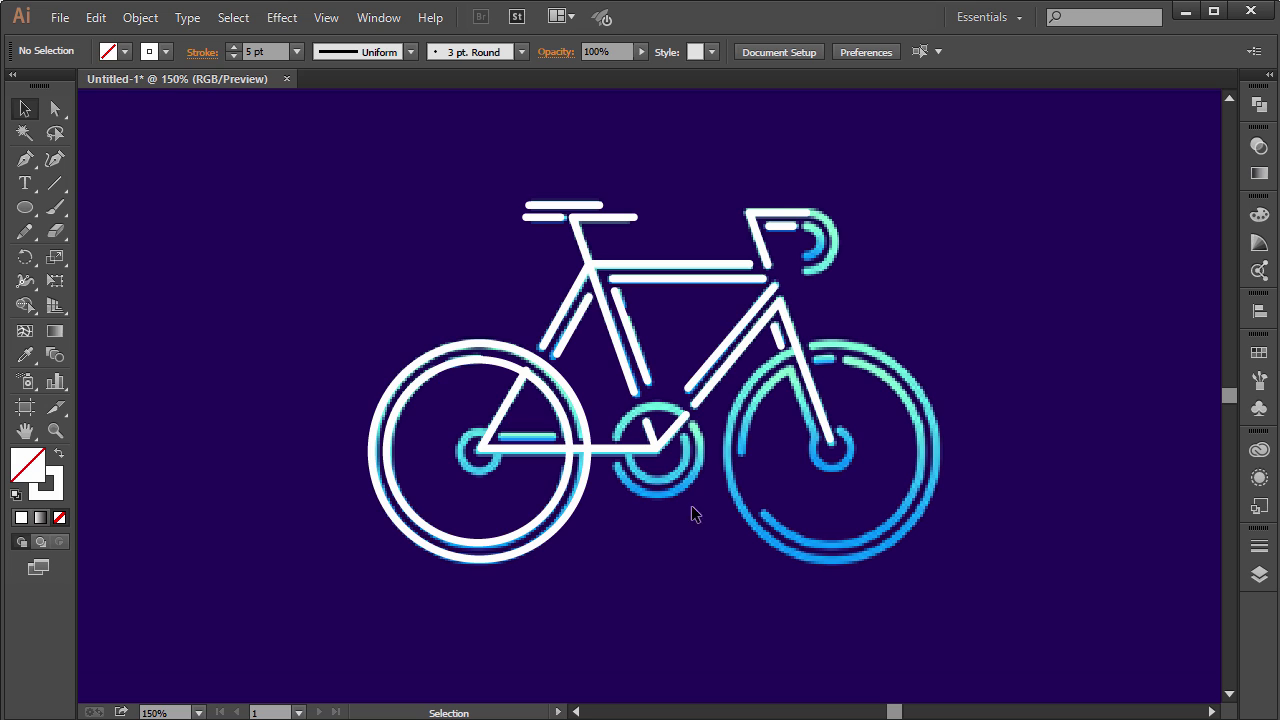
Copy both rear wheel circles across onto the reference's front wheel
click(558, 500)
drag(563, 586, 886, 532)
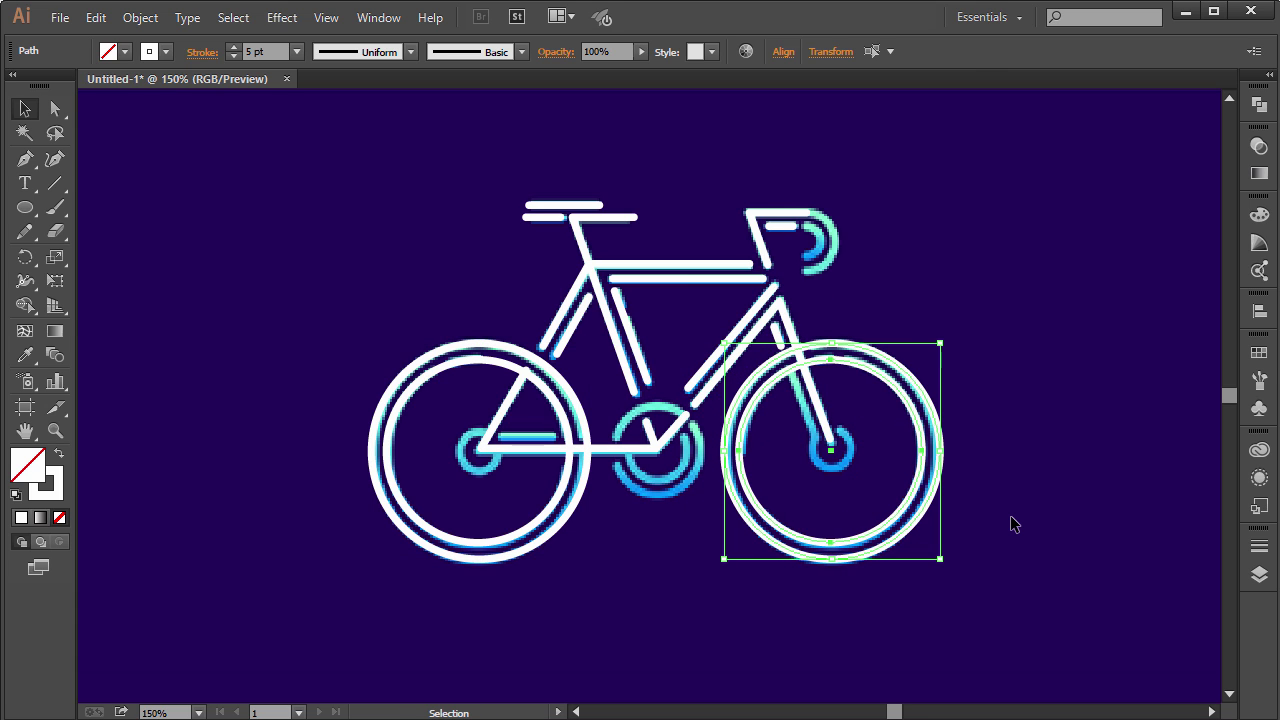
click(1058, 452)
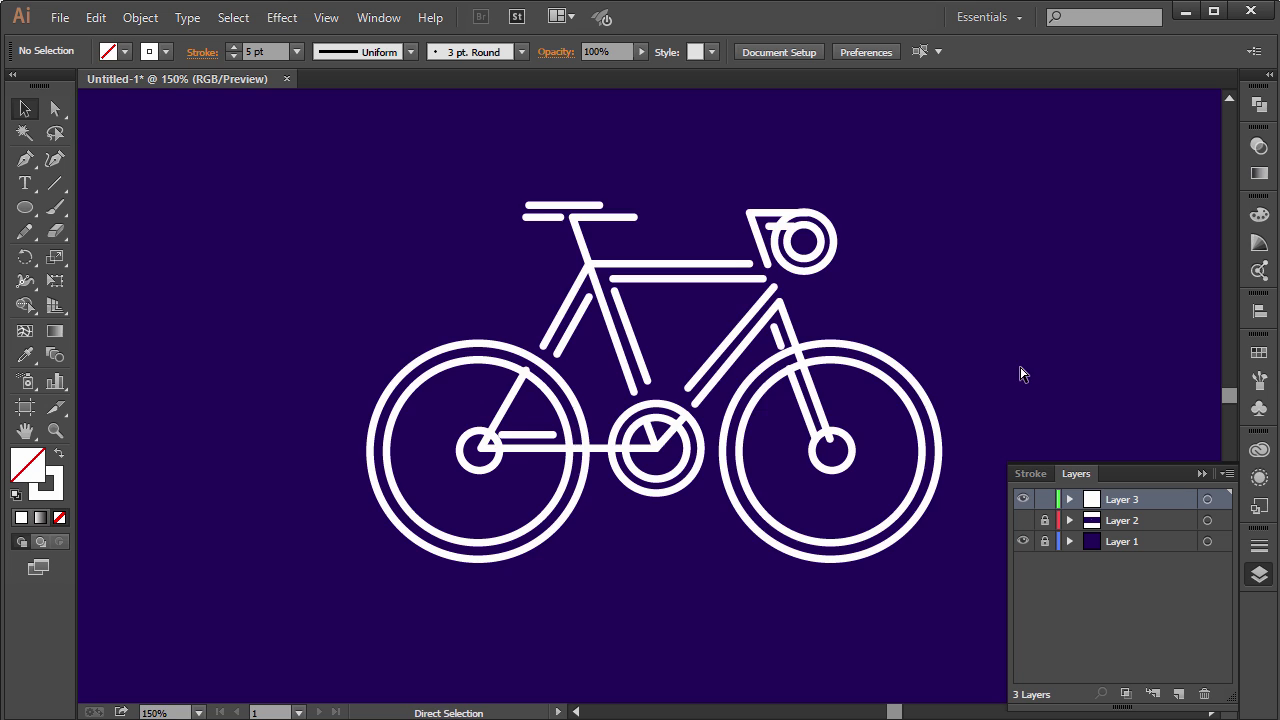
Show and unlock Layer 2 and move its reference image to the left of the white bicycle tracing
key(ctrl+minus)
key(ctrl+minus)
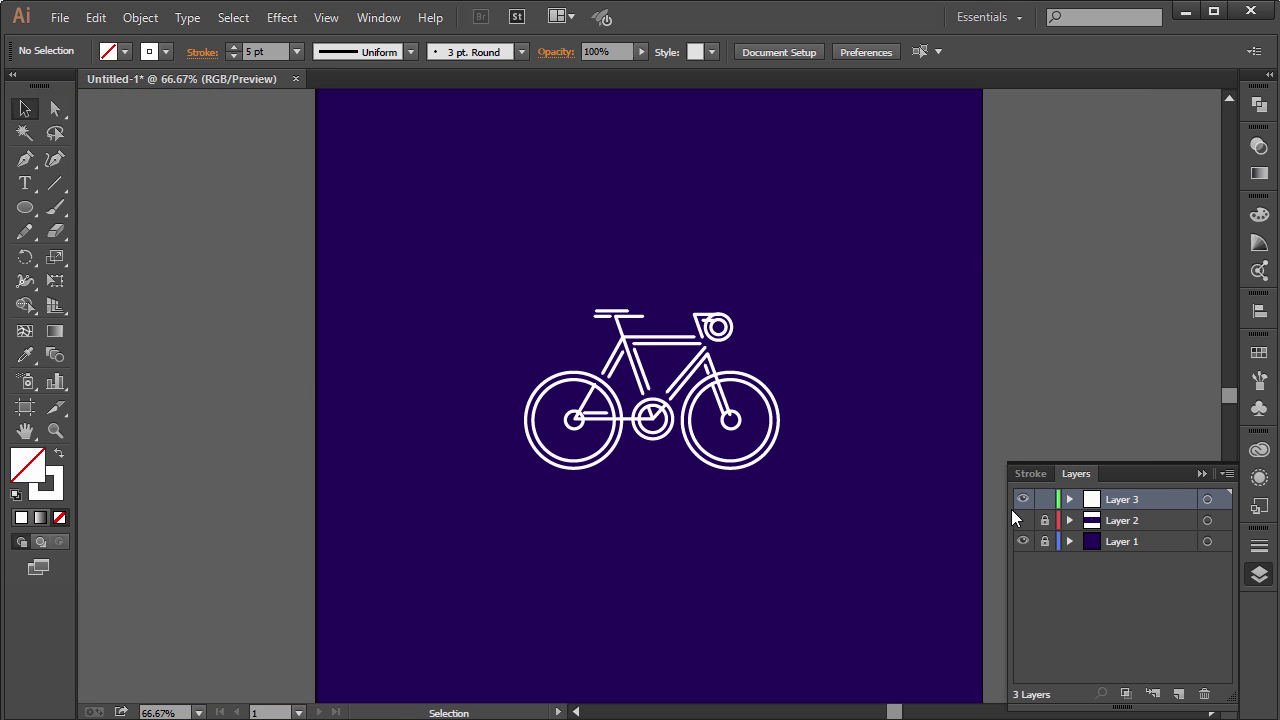
click(1044, 520)
click(820, 414)
drag(852, 403, 661, 403)
click(666, 406)
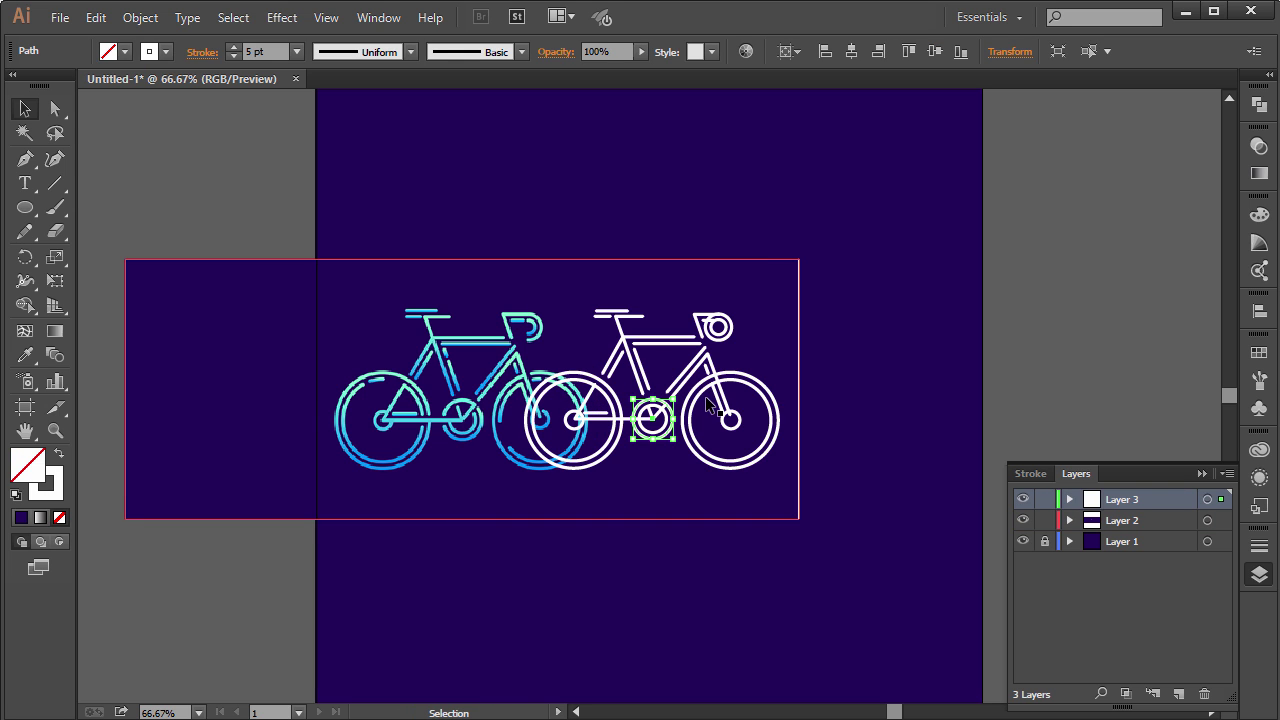
Move the reference image farther left until its bicycle sits clear beside the white one, and lock Layer 2
drag(486, 392, 430, 390)
mouse_move(587, 393)
mouse_down()
mouse_move(478, 394)
mouse_move(582, 393)
mouse_up()
key(ctrl+1)
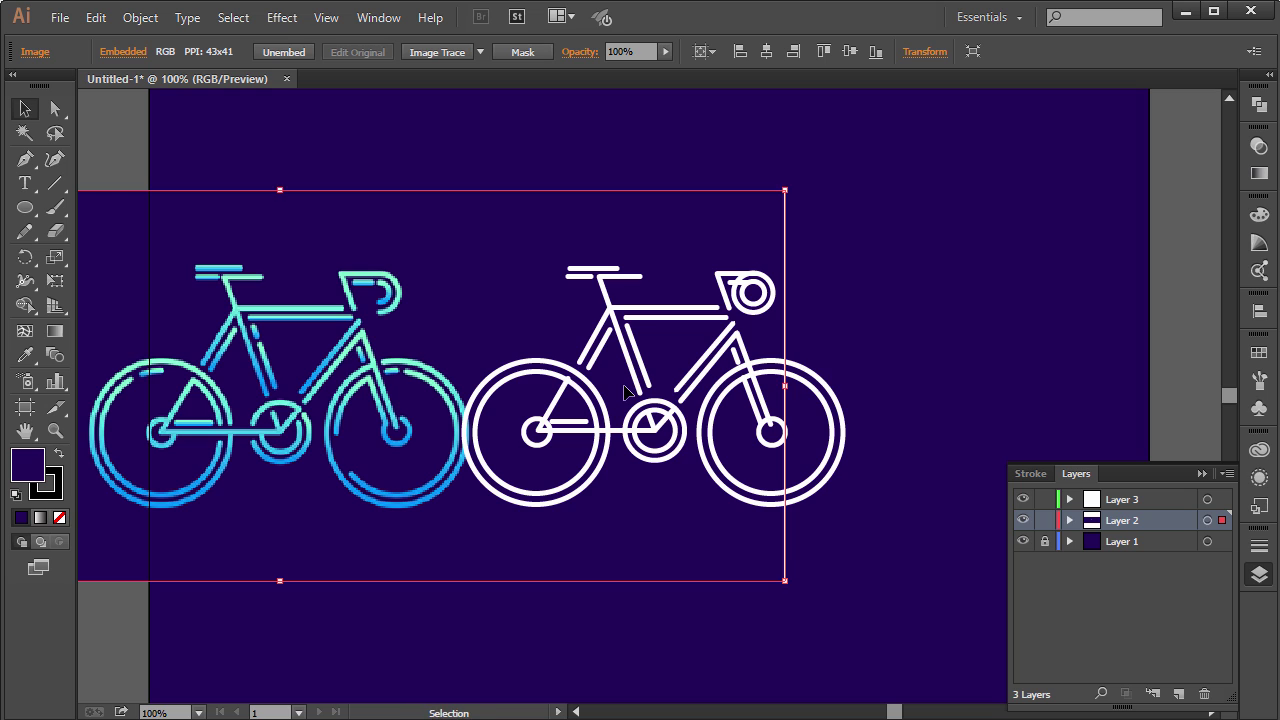
key(space)
drag(514, 329, 626, 340)
click(1045, 520)
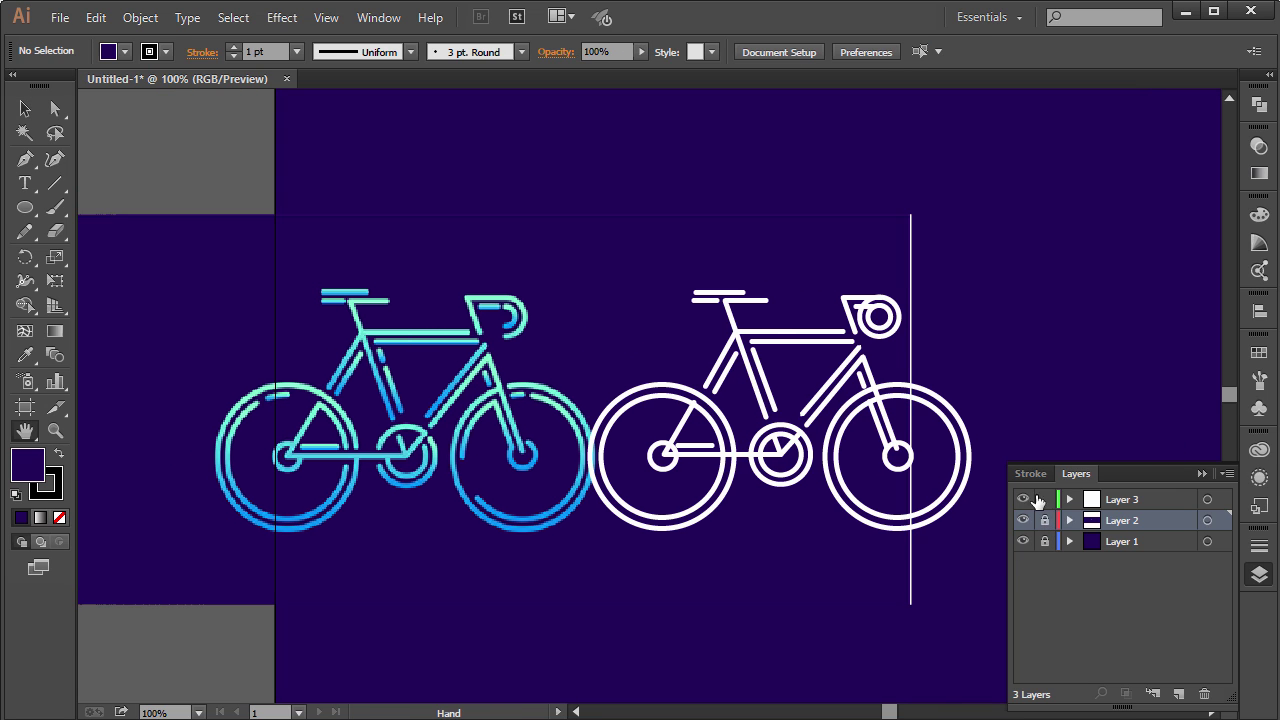
key(ctrl+plus)
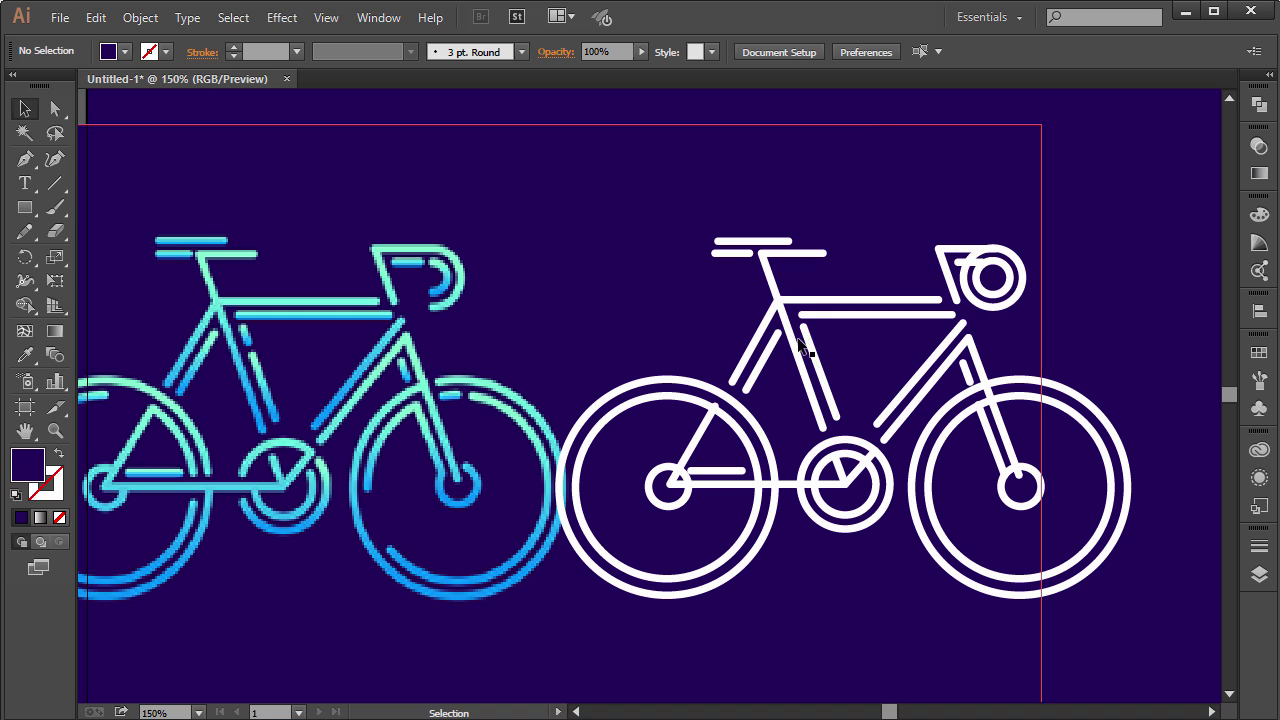
click(1259, 574)
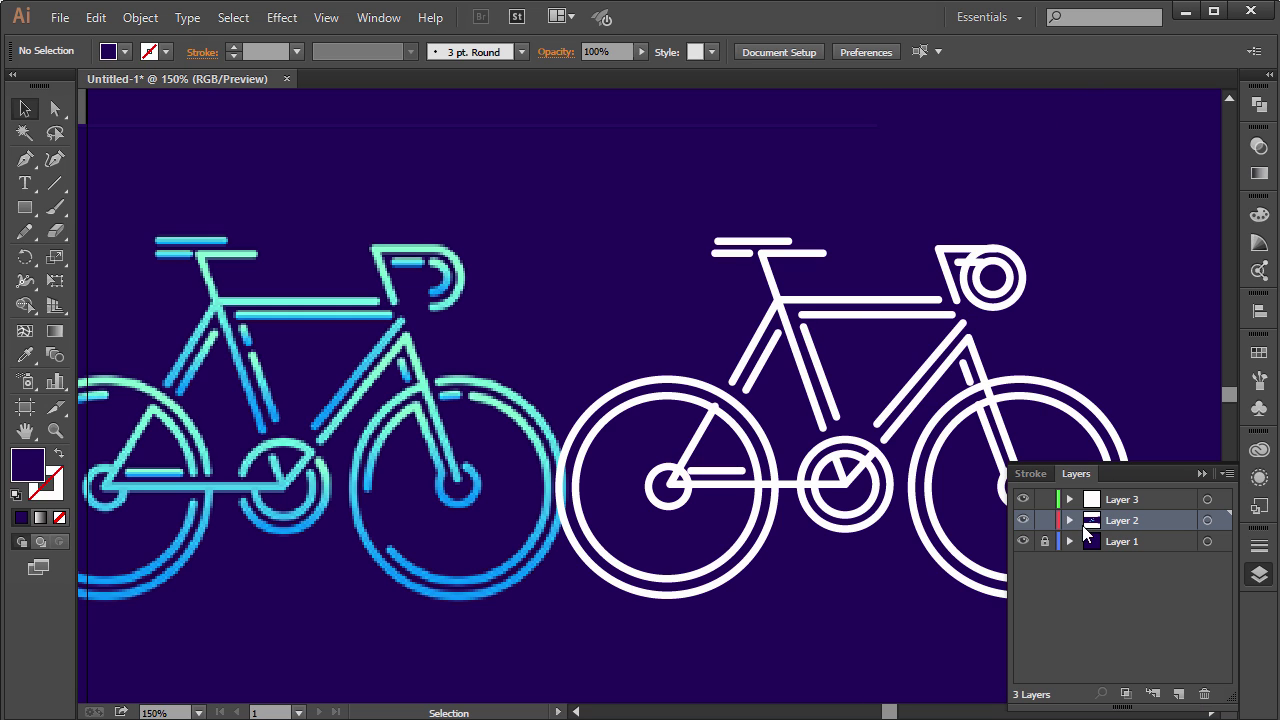
click(660, 308)
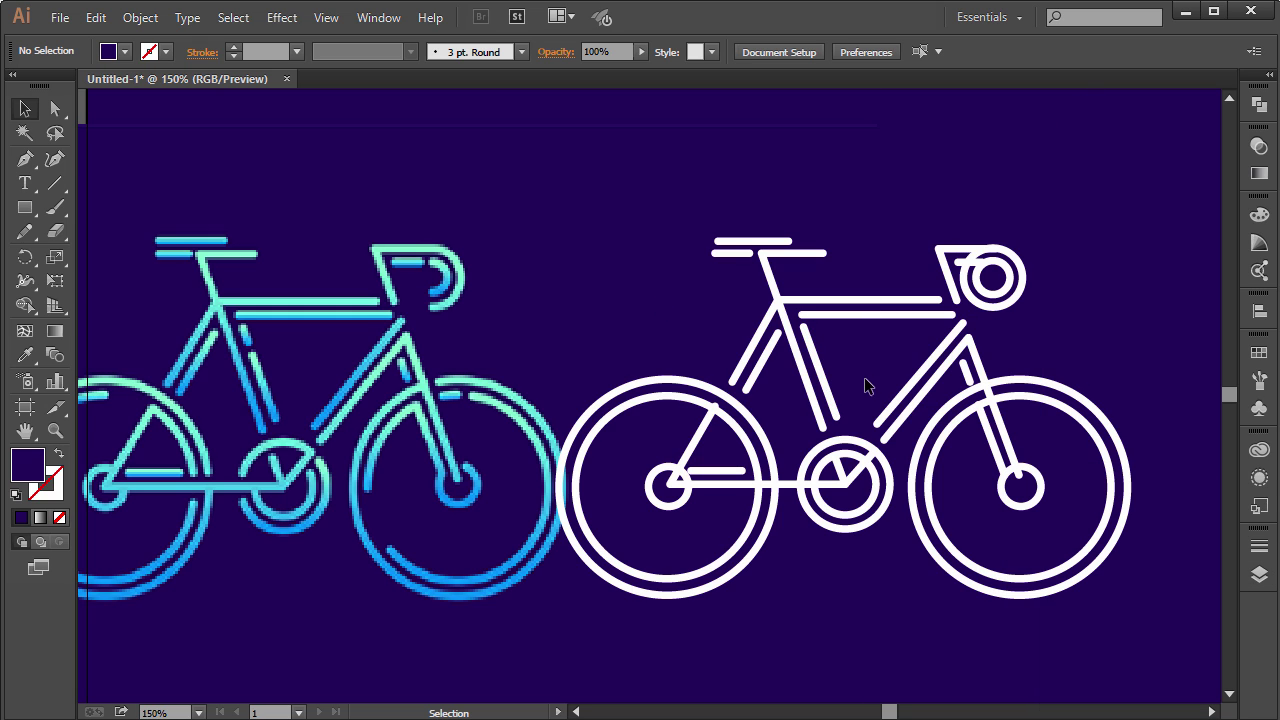
click(822, 355)
click(228, 214)
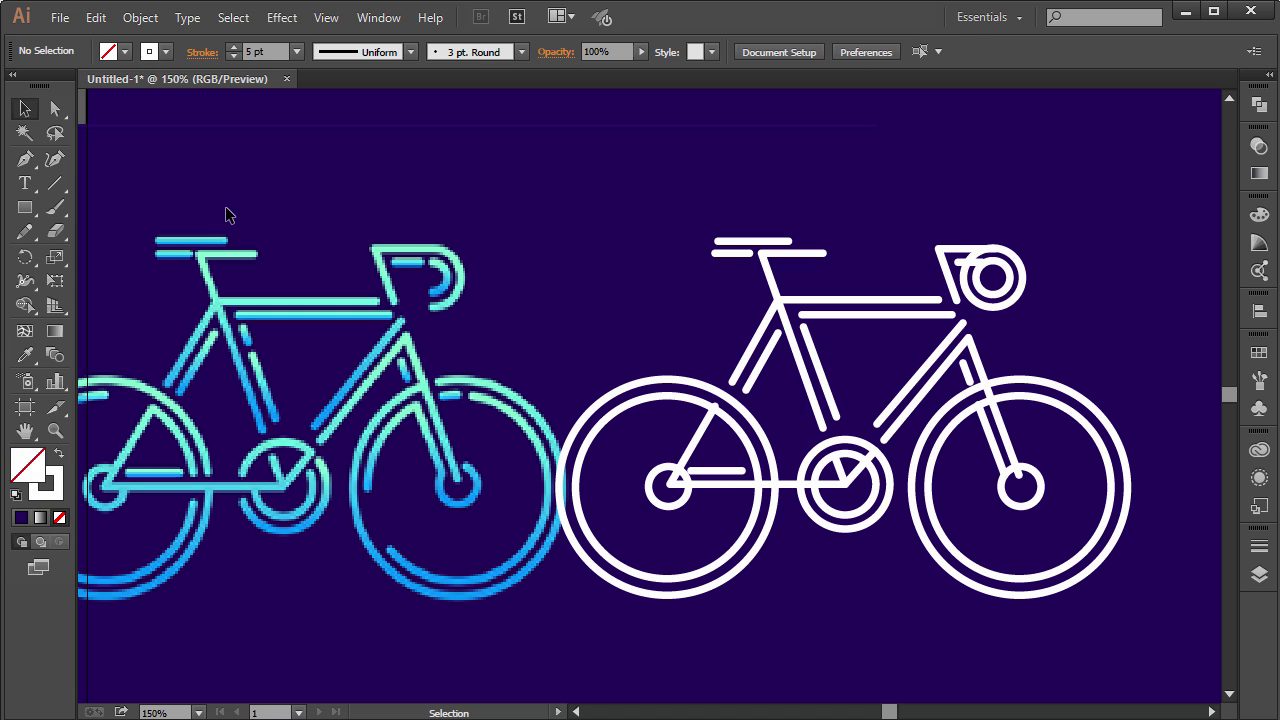
Add two anchor points near the upper end of the line parallel to the seat tube, where the reference shows a gap
click(58, 232)
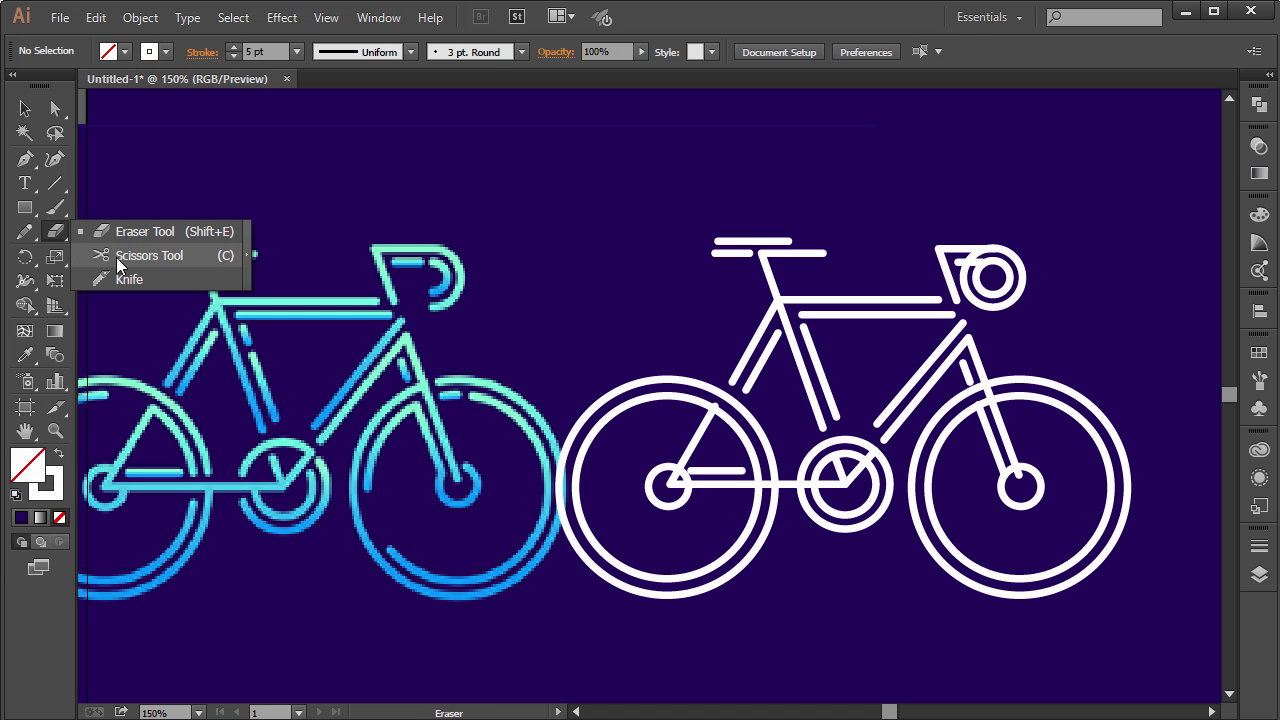
key(c)
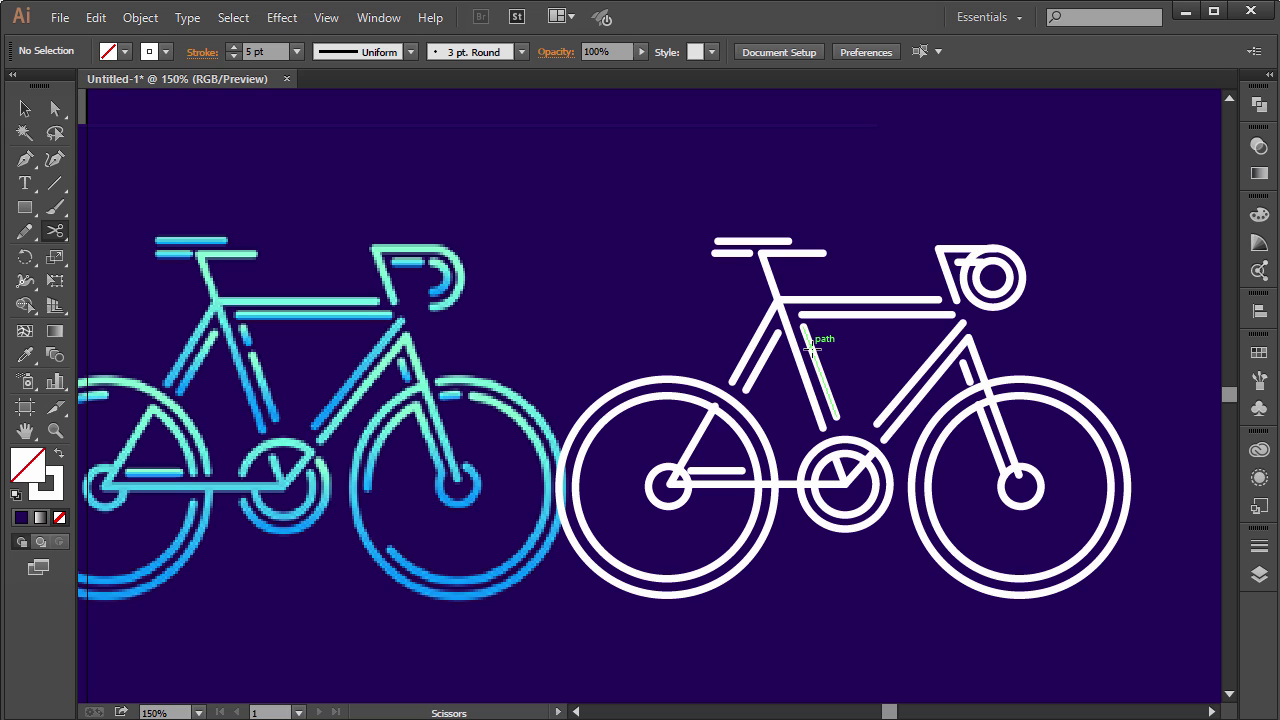
key(ctrl+plus)
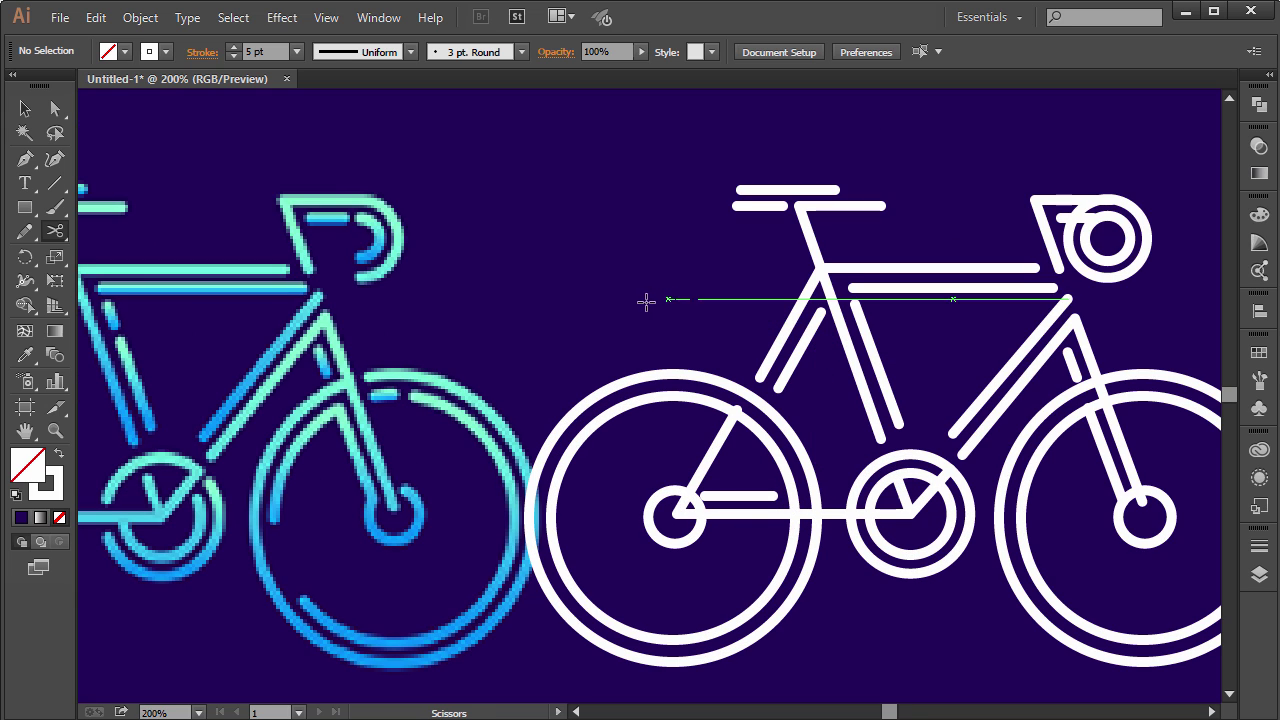
click(25, 109)
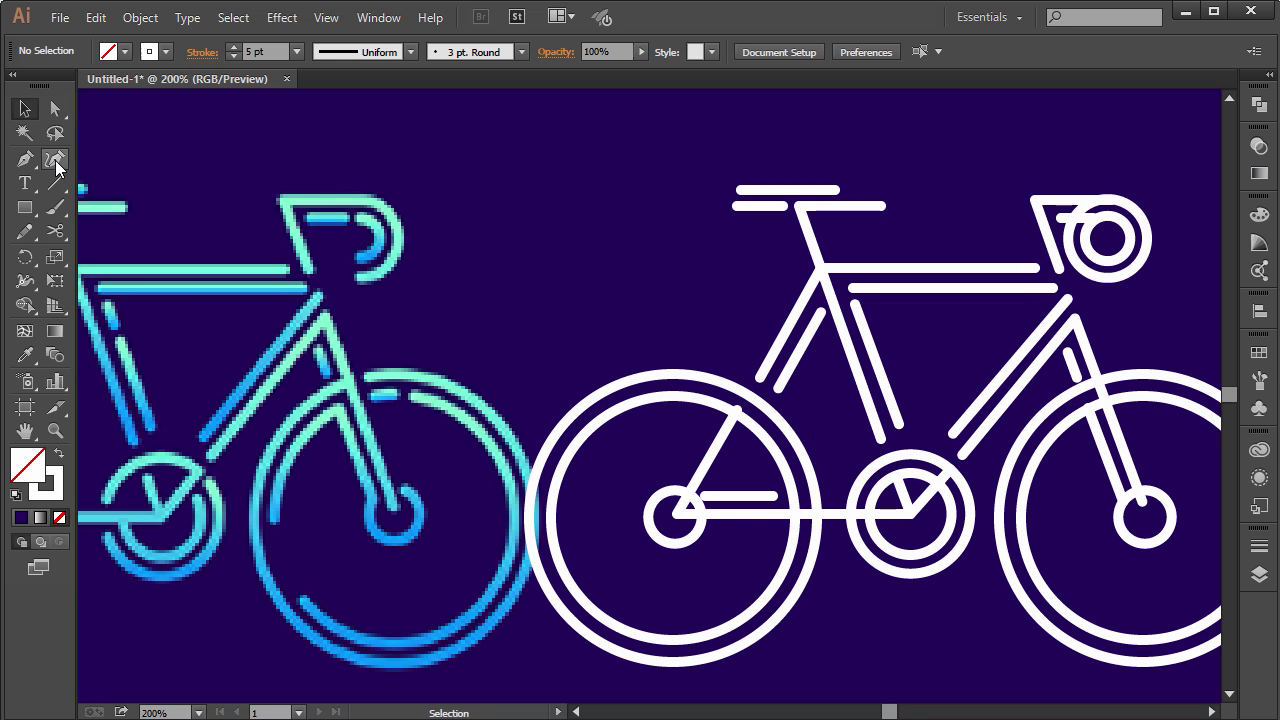
click(25, 160)
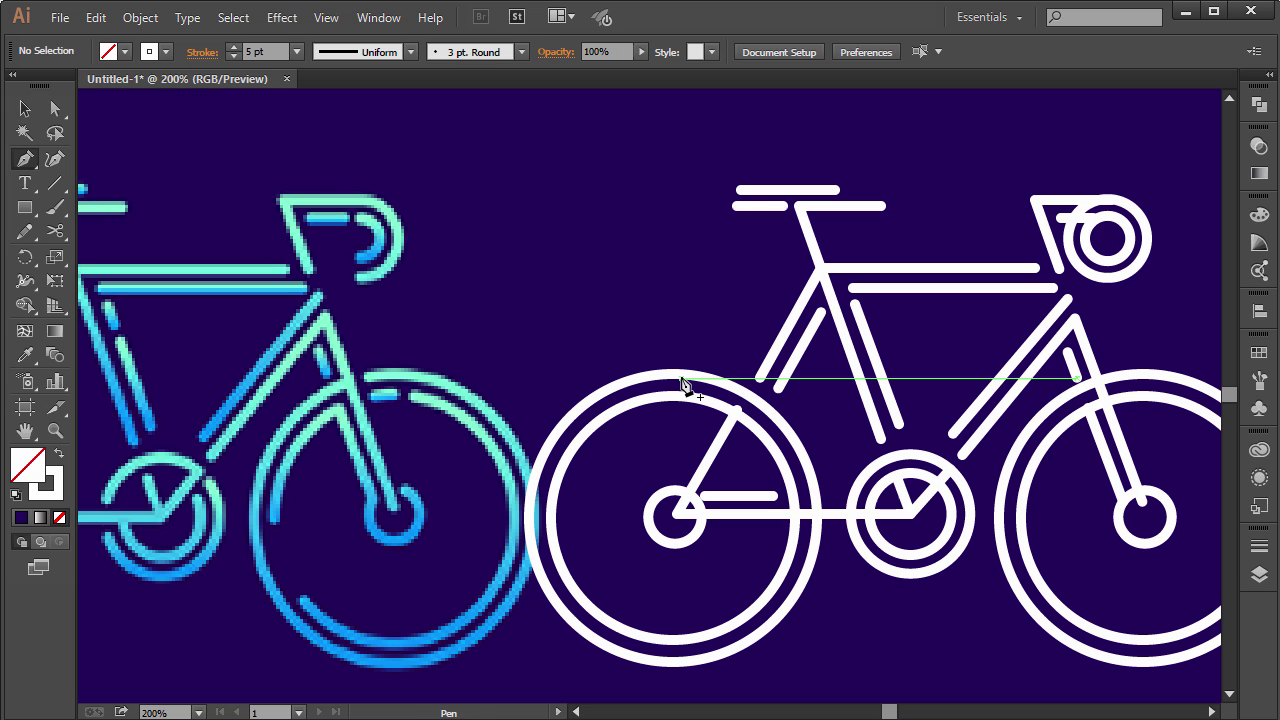
key(plus)
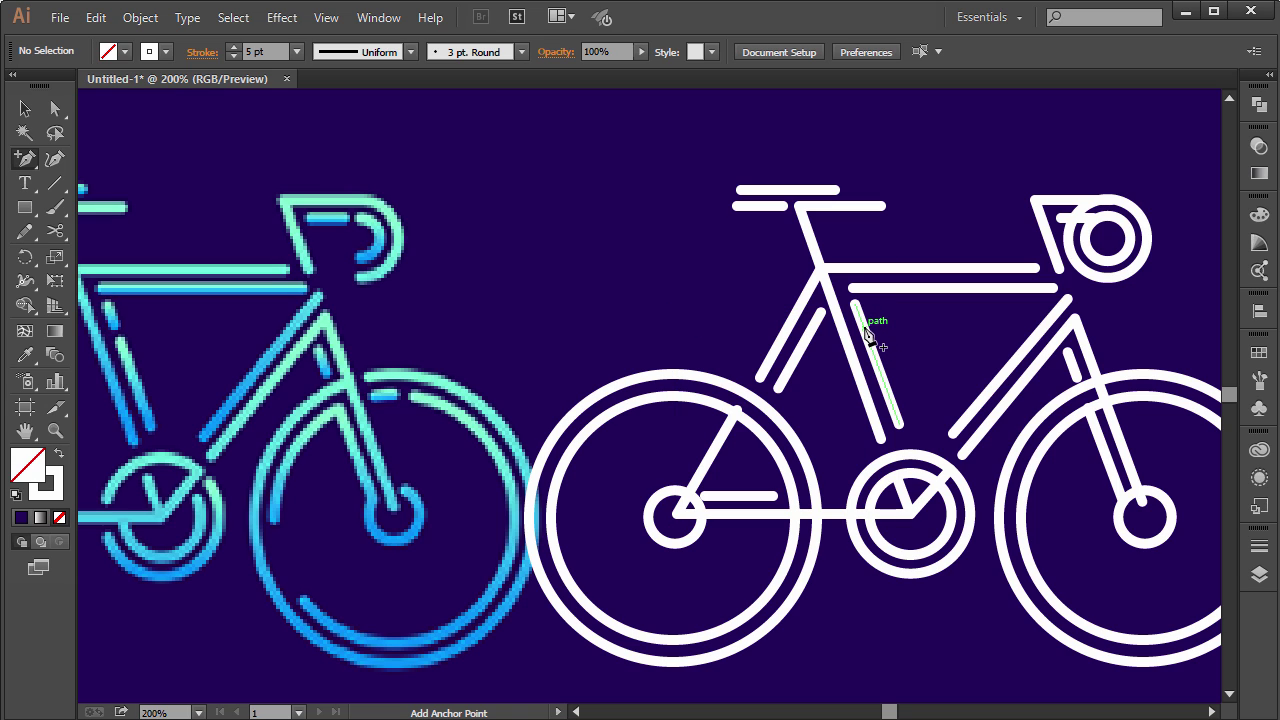
click(865, 329)
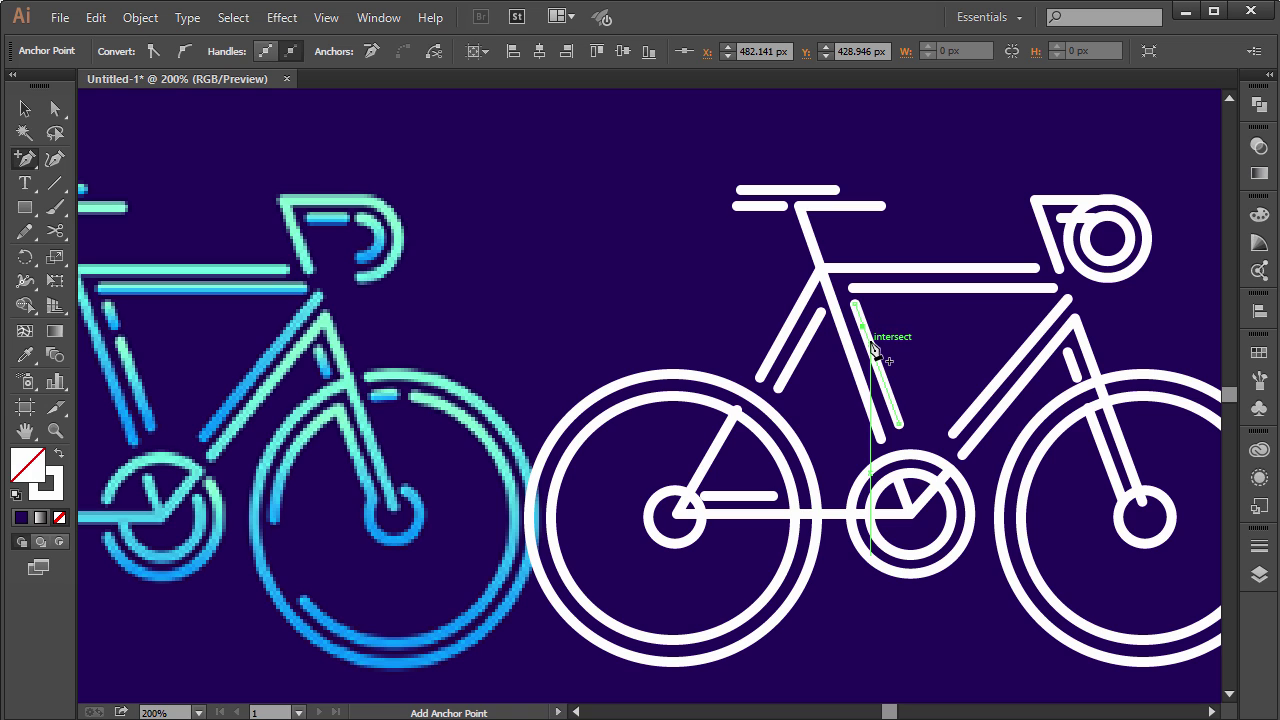
click(25, 108)
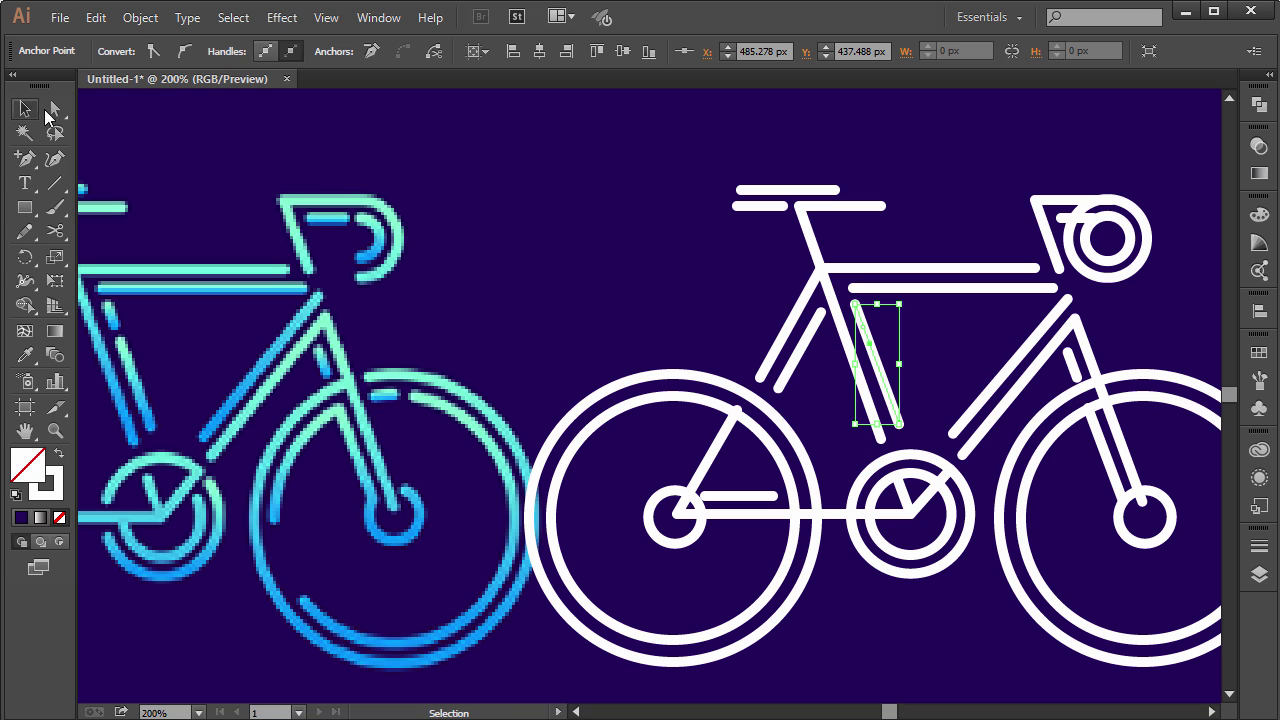
click(617, 272)
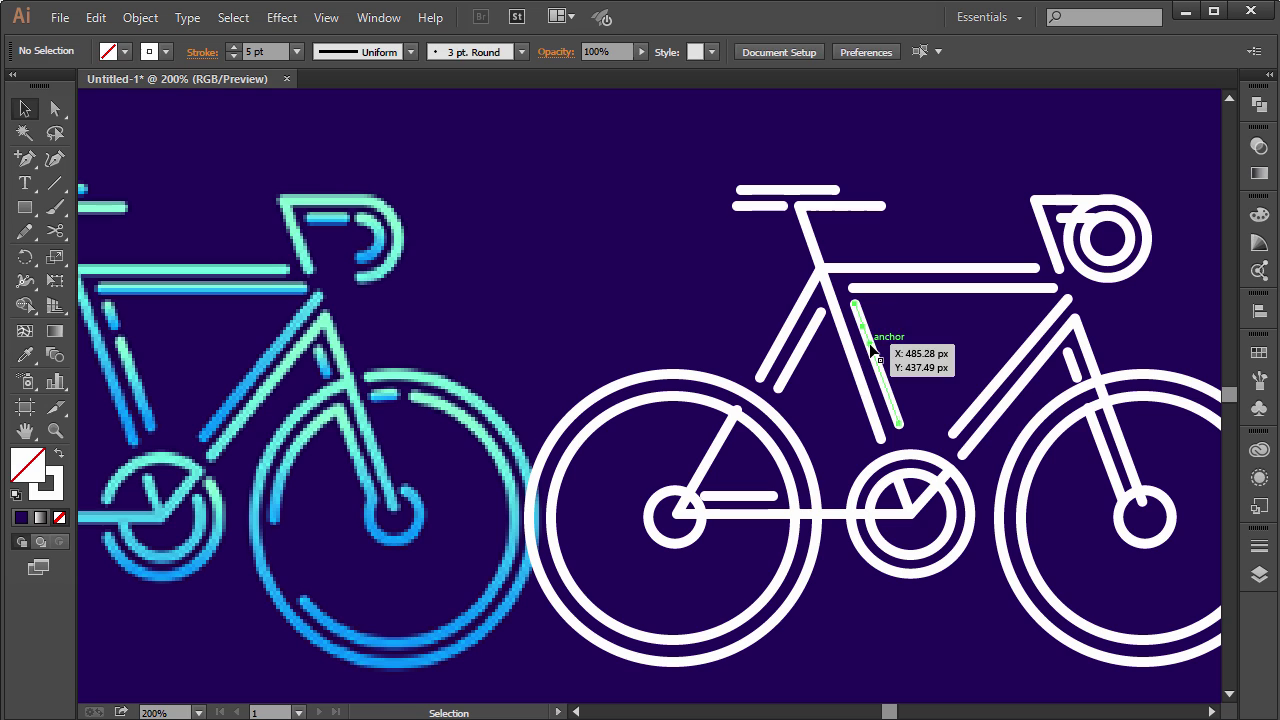
Cut the line parallel to the seat tube at both added anchor points with the Scissors tool
click(871, 337)
click(55, 231)
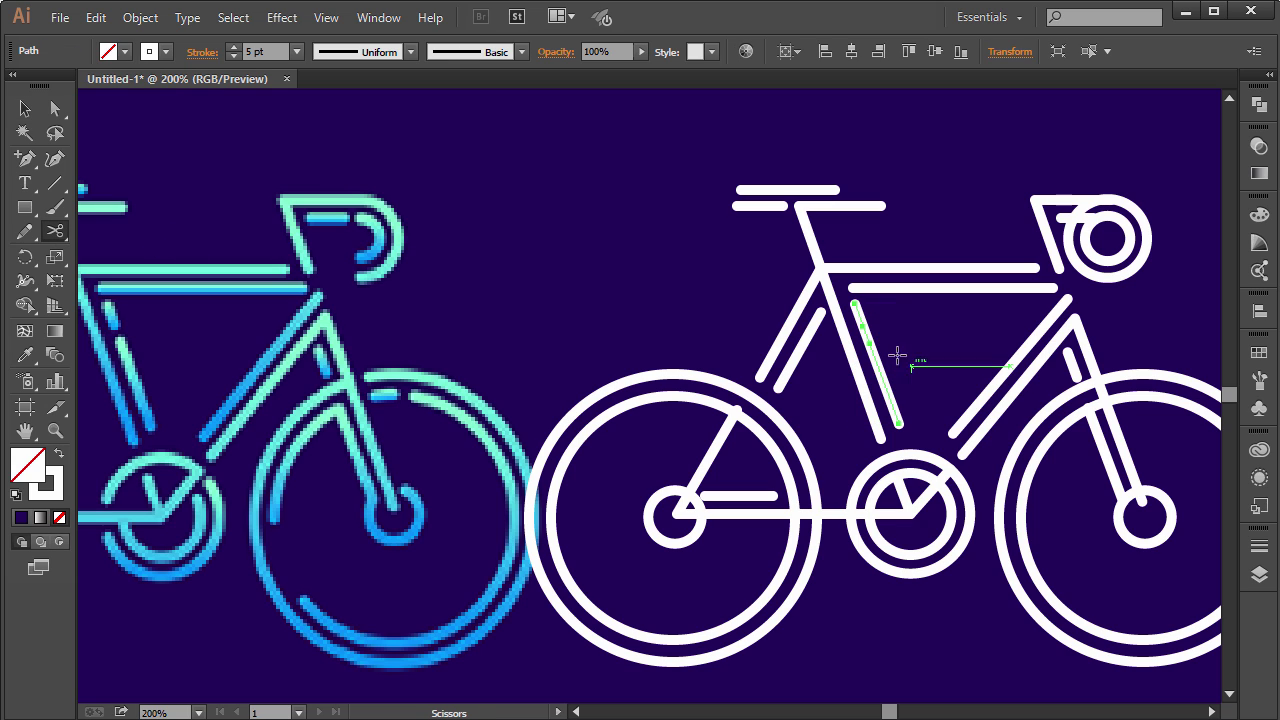
click(862, 328)
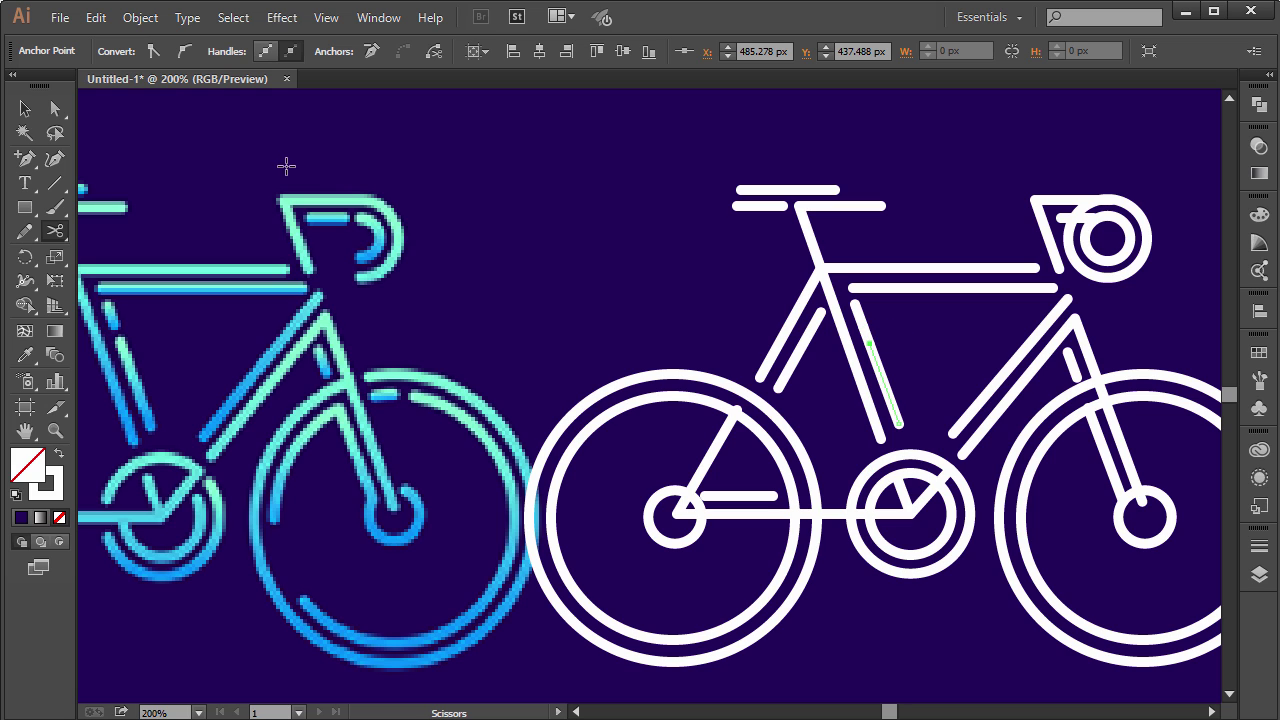
Delete the short segment between the two cuts on the line parallel to the seat tube, leaving a gap
click(25, 108)
key(v)
click(927, 339)
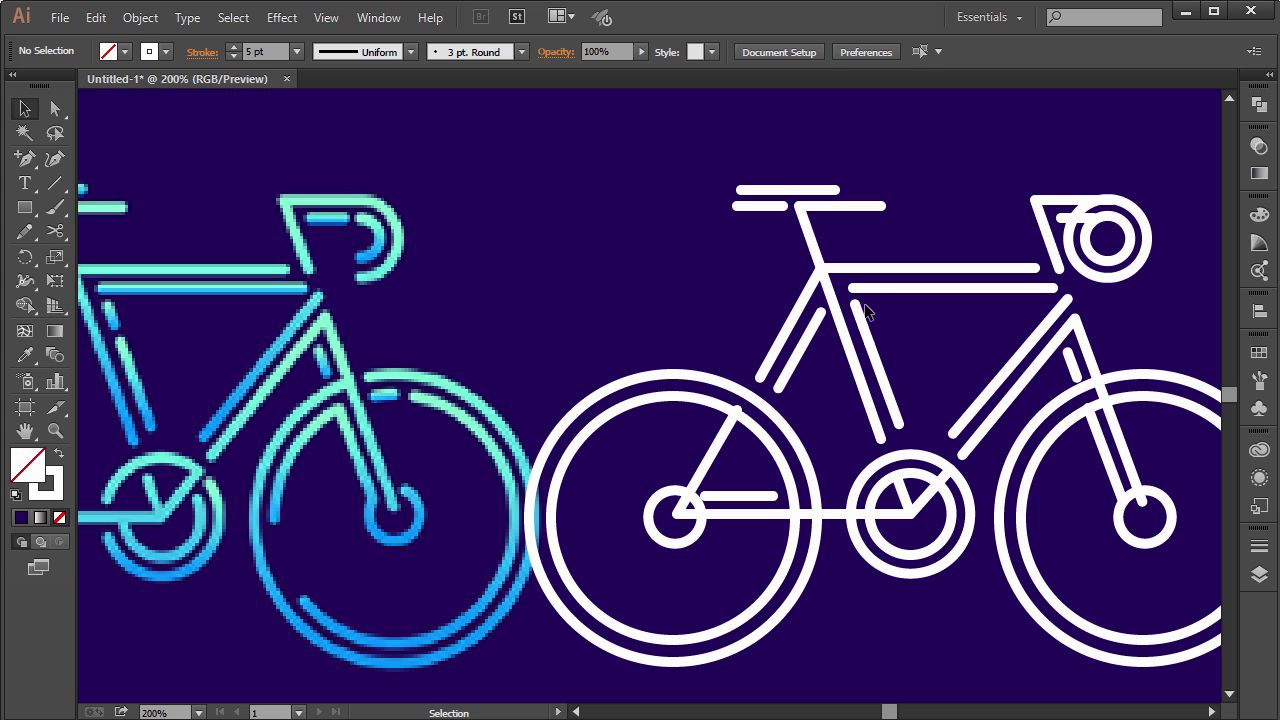
drag(906, 328, 866, 342)
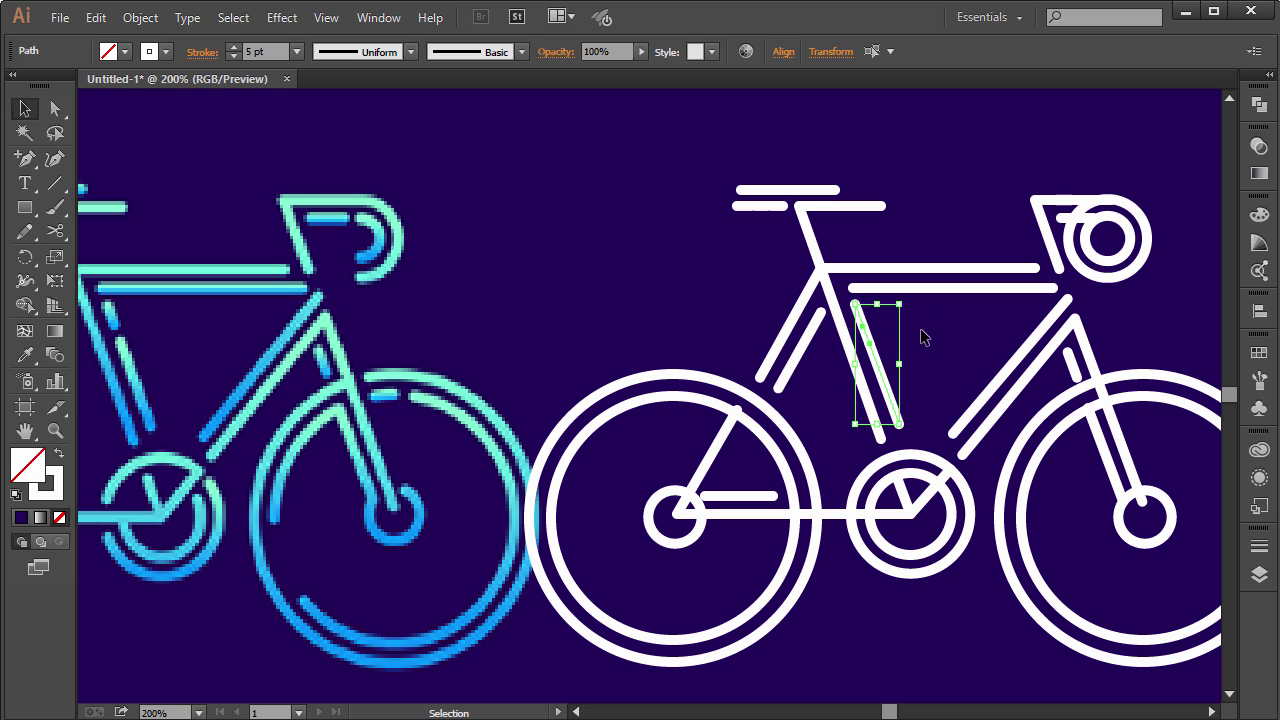
click(922, 337)
click(863, 329)
key(Delete)
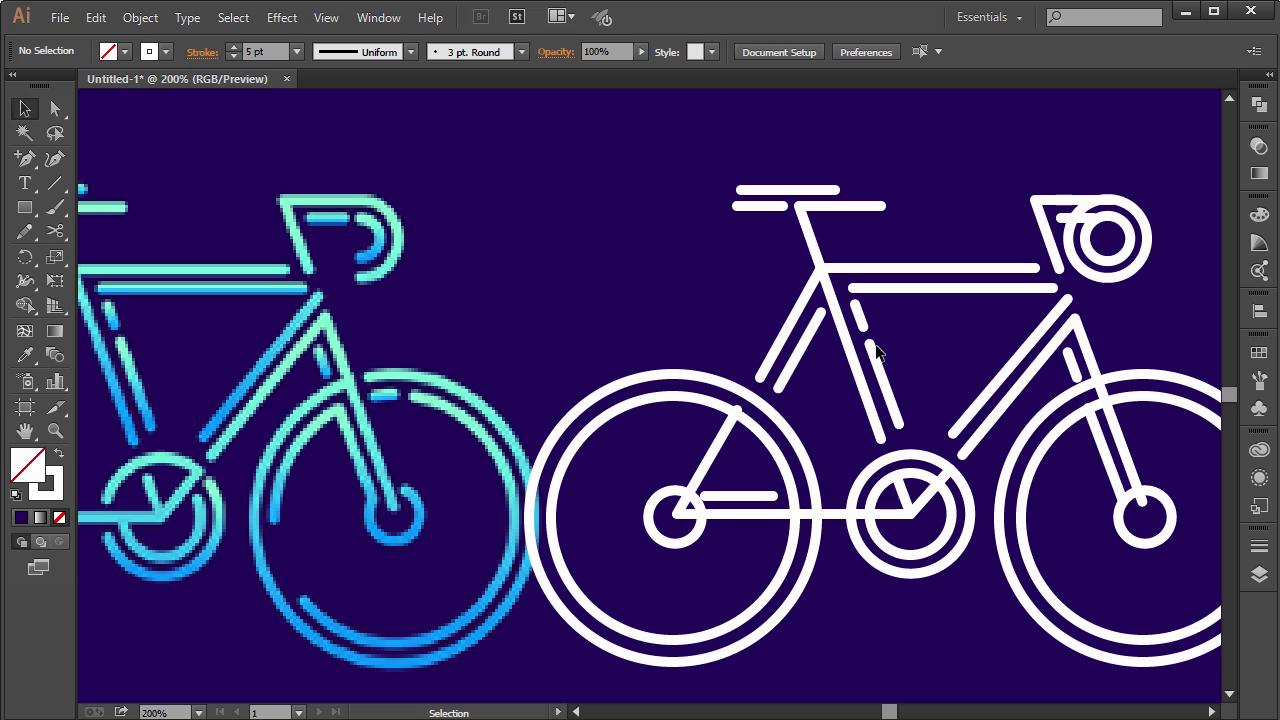
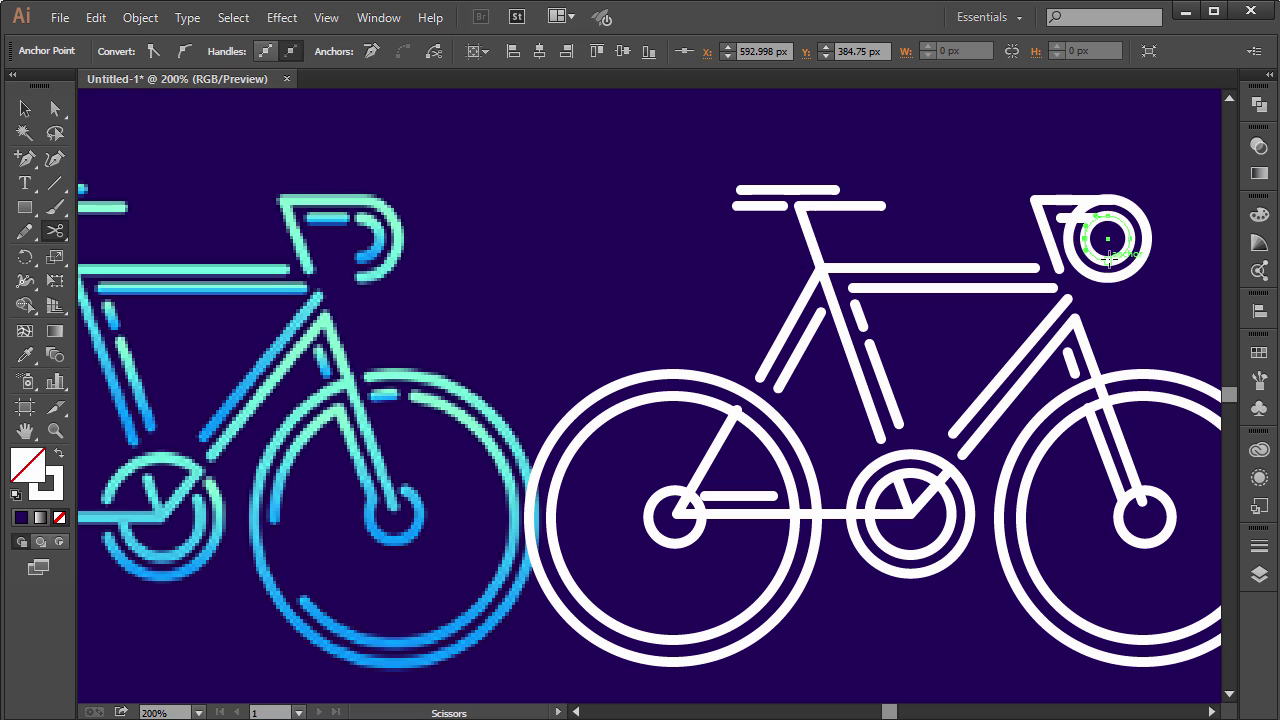
Cut away the left half of the inner handlebar circle and nudge the short bar beside it
click(1108, 255)
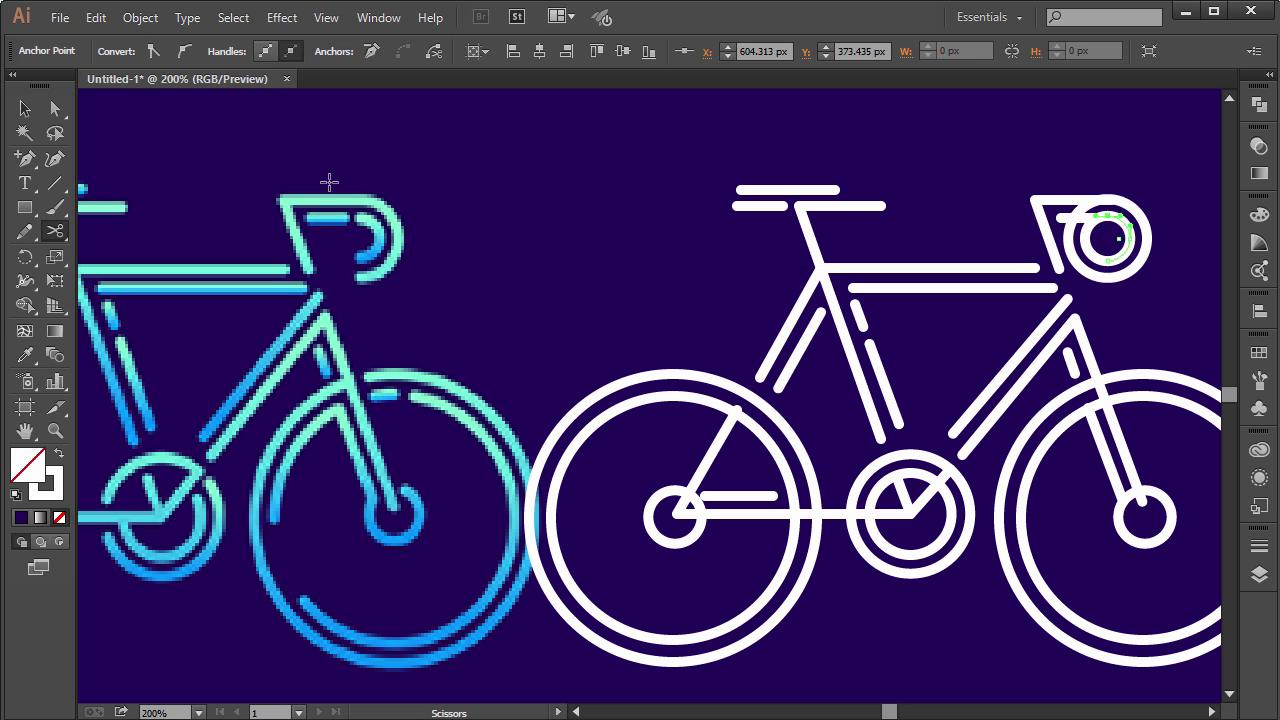
click(25, 108)
click(1194, 300)
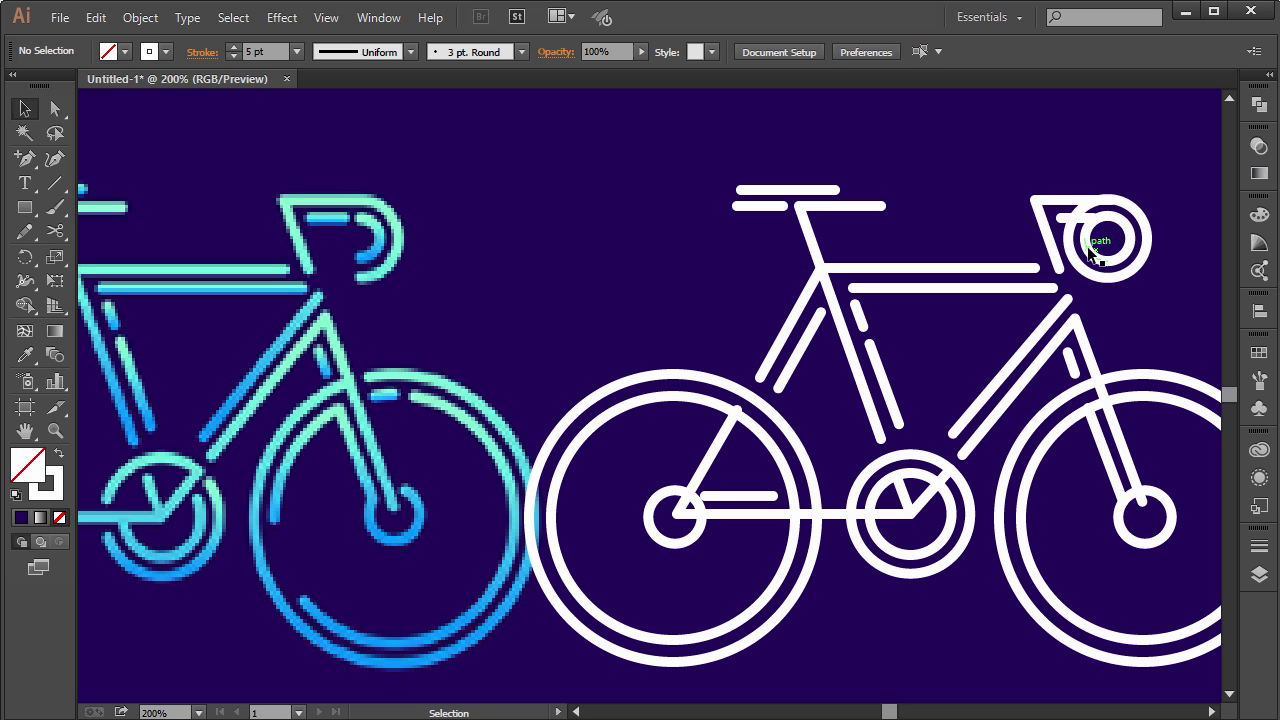
click(1088, 250)
key(Delete)
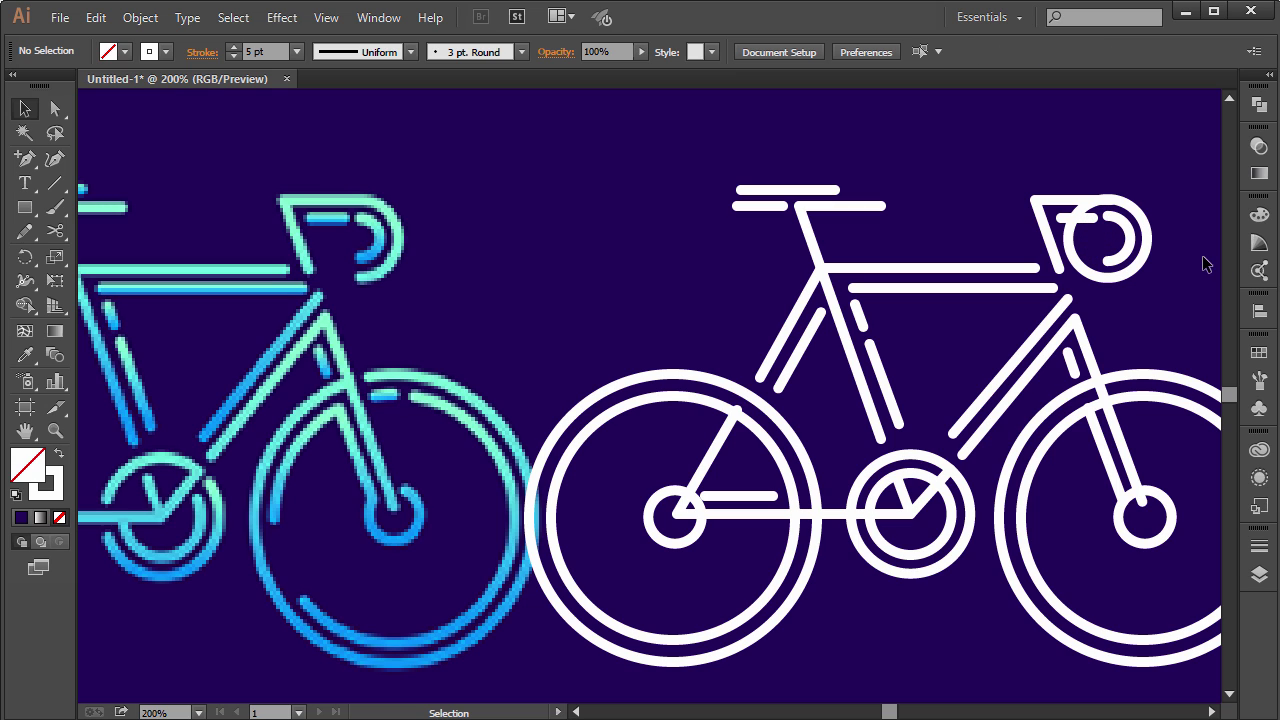
click(1088, 220)
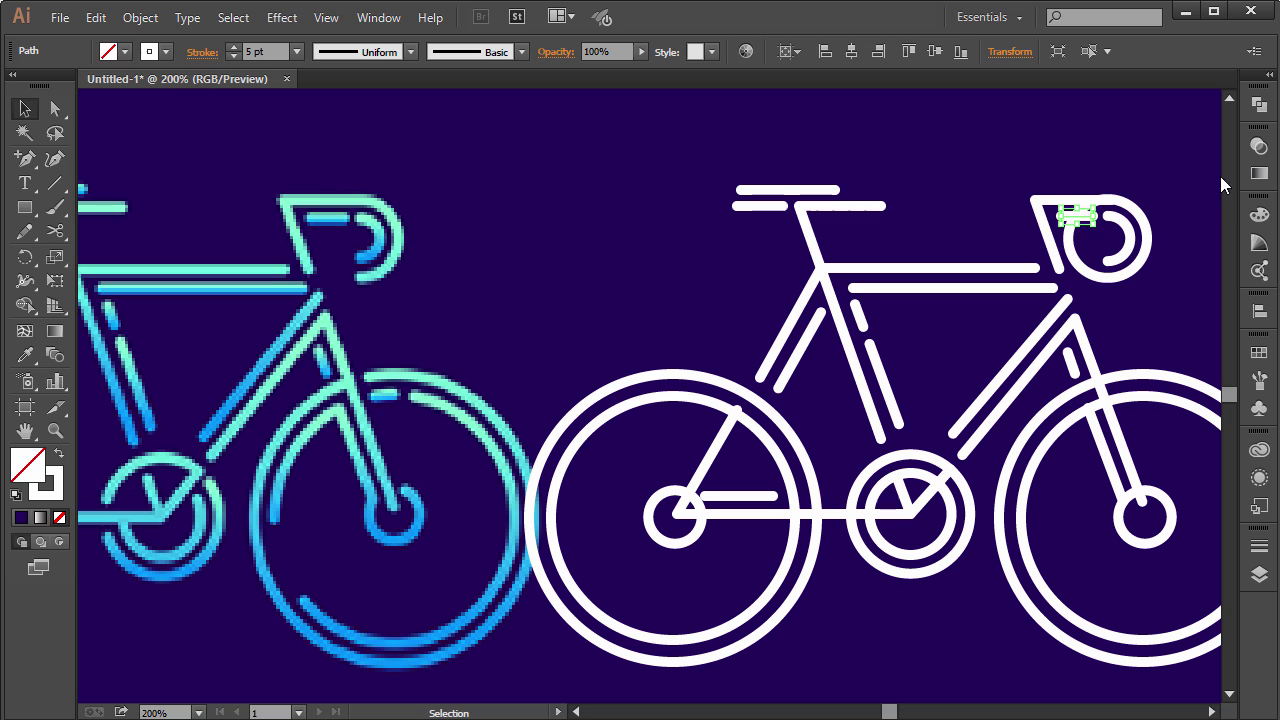
click(1157, 208)
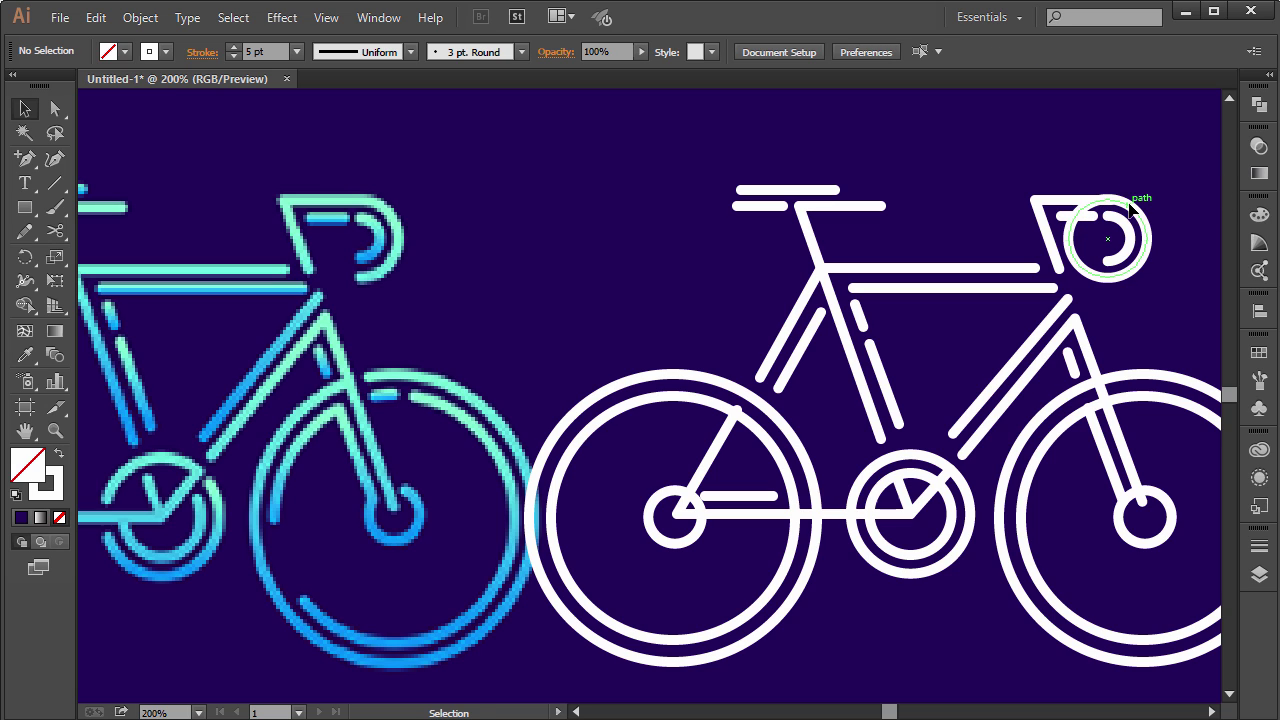
Try to join the outer handlebar circle with the angled handlebar line
click(1130, 208)
shift+click(1042, 205)
right_click(1042, 205)
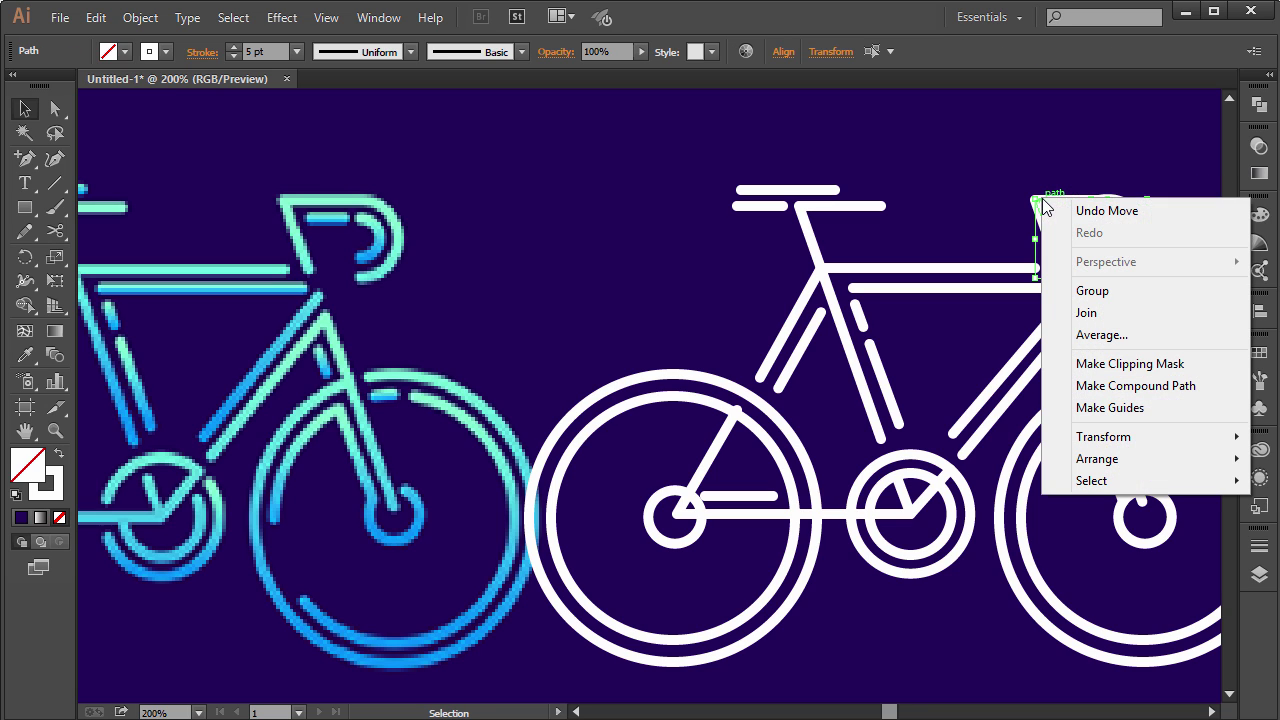
click(1090, 314)
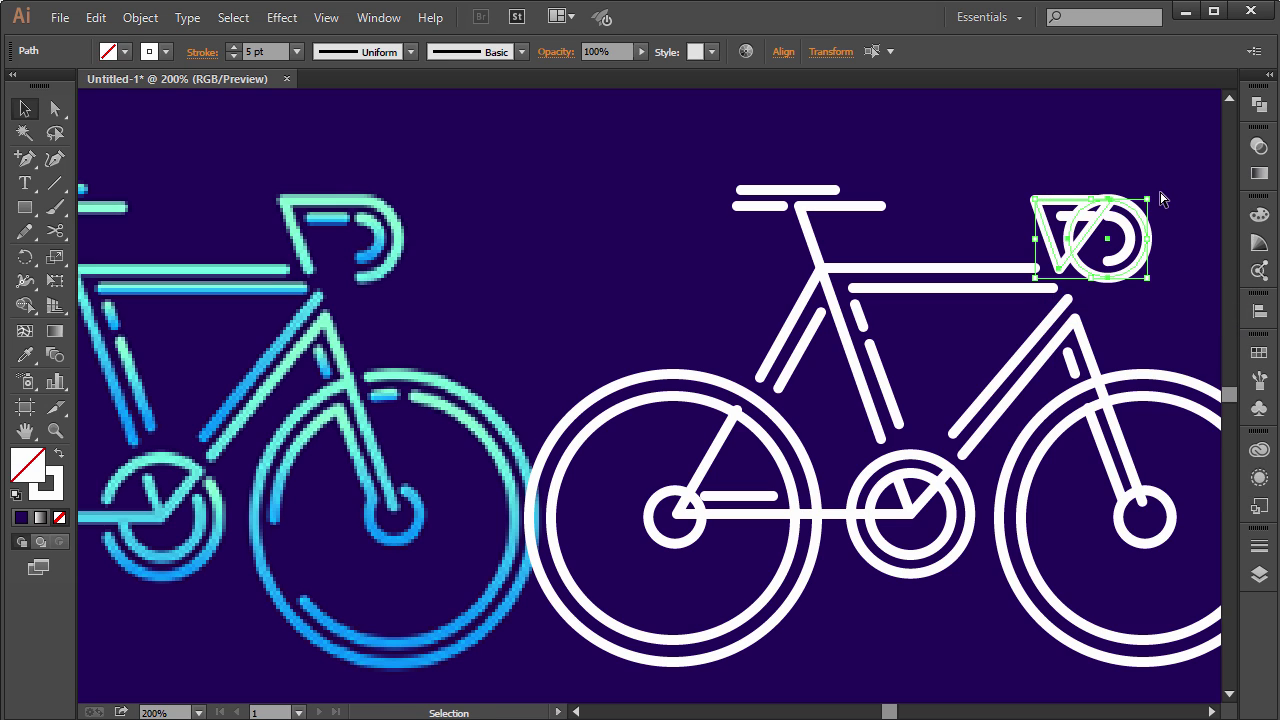
click(1166, 197)
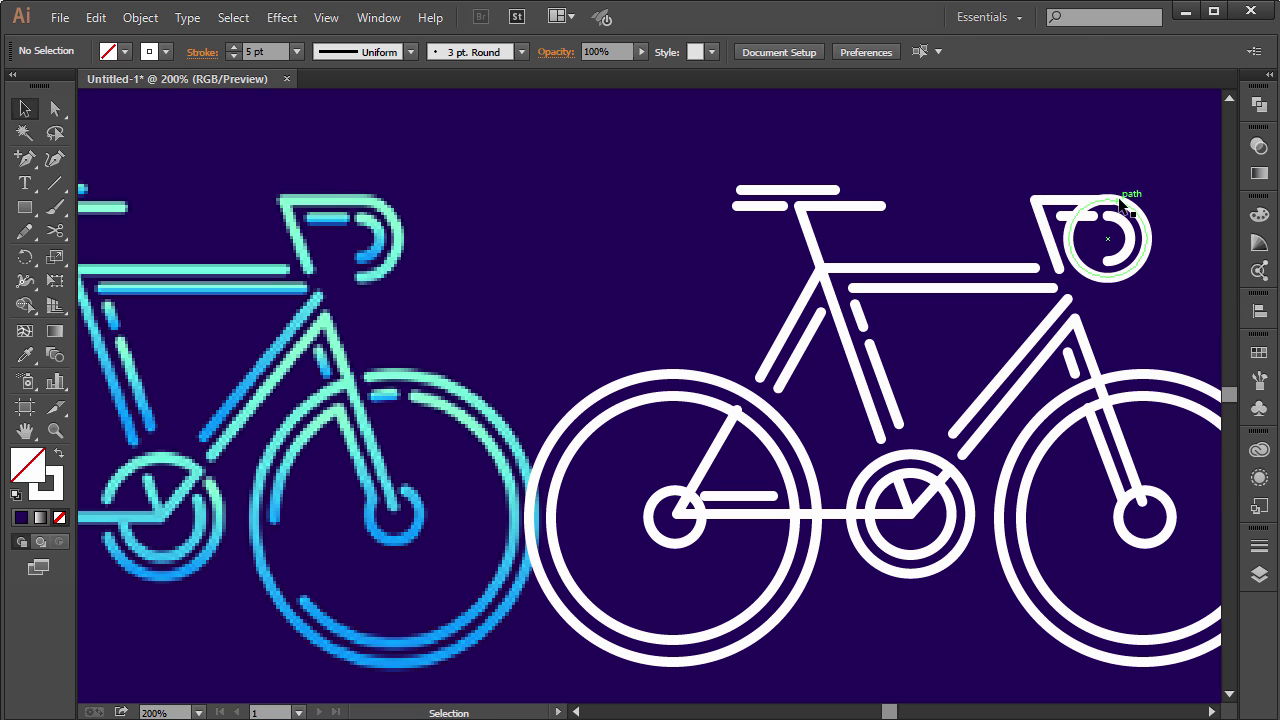
Cut the outer handlebar circle at its leftmost anchor point with the Scissors tool
click(1134, 200)
click(55, 232)
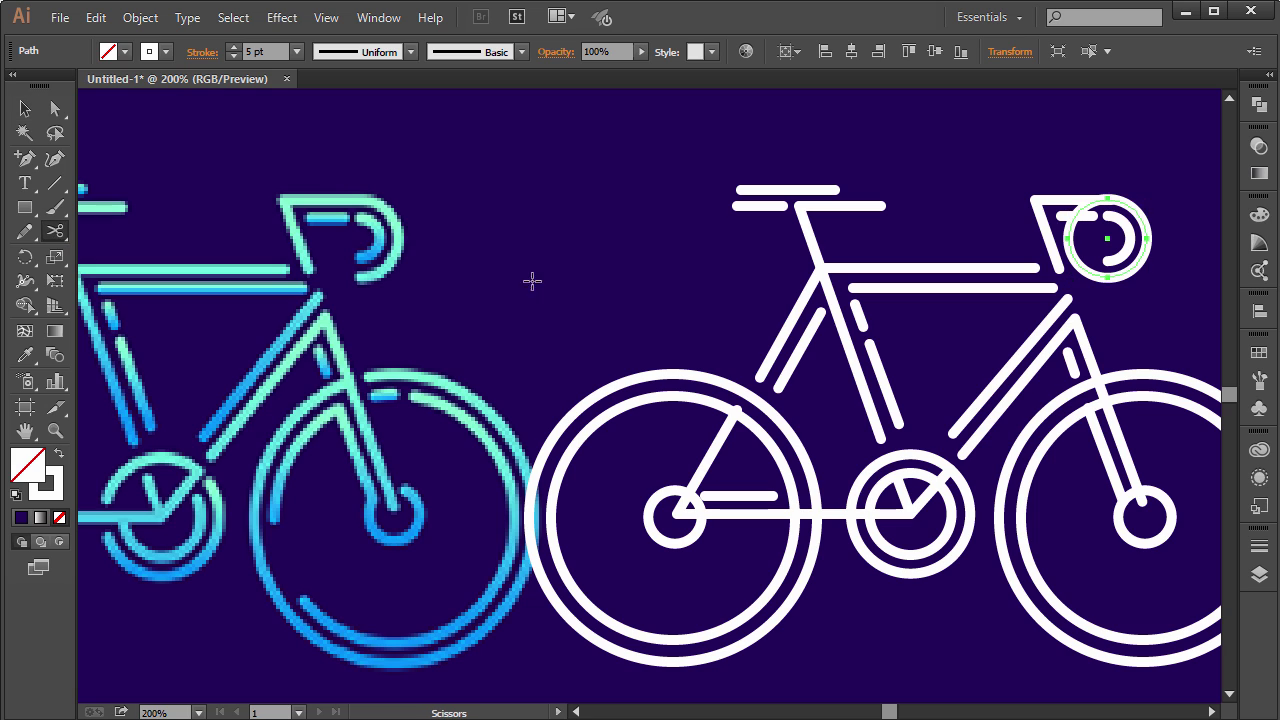
click(1068, 238)
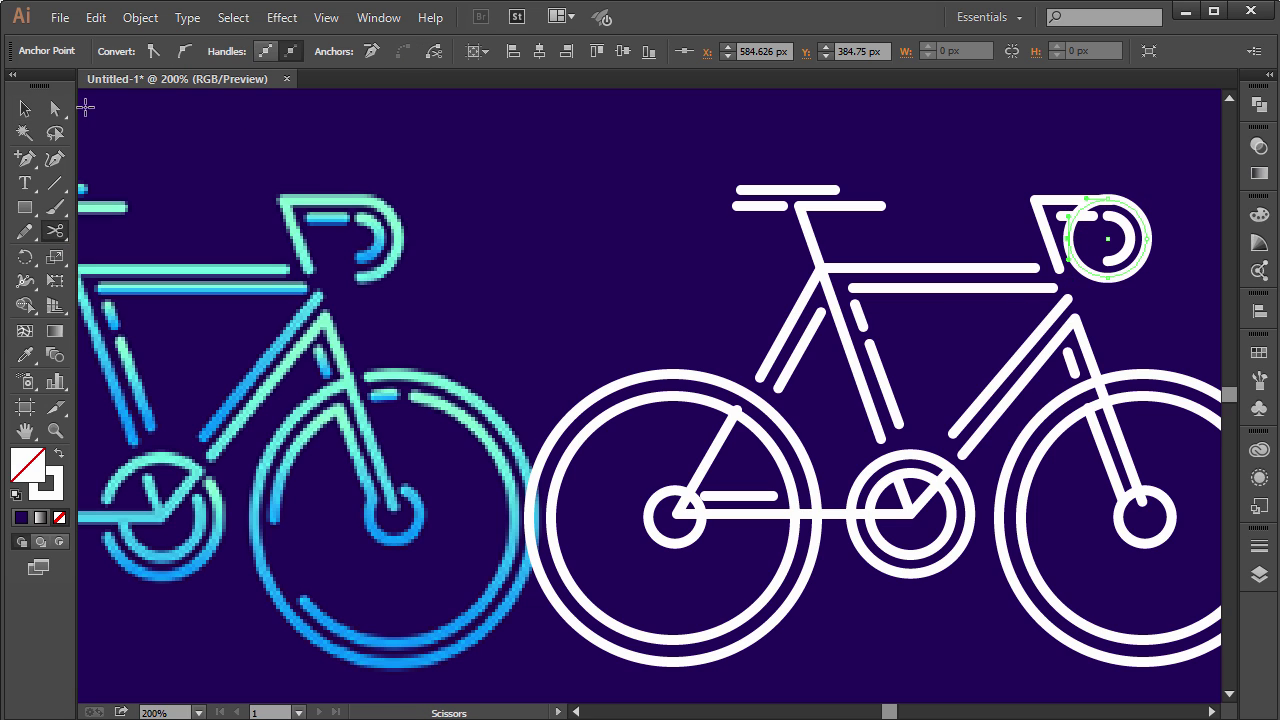
Try to delete the left part of the outer handlebar circle, and undo the deletion
click(25, 108)
click(1084, 300)
click(1082, 268)
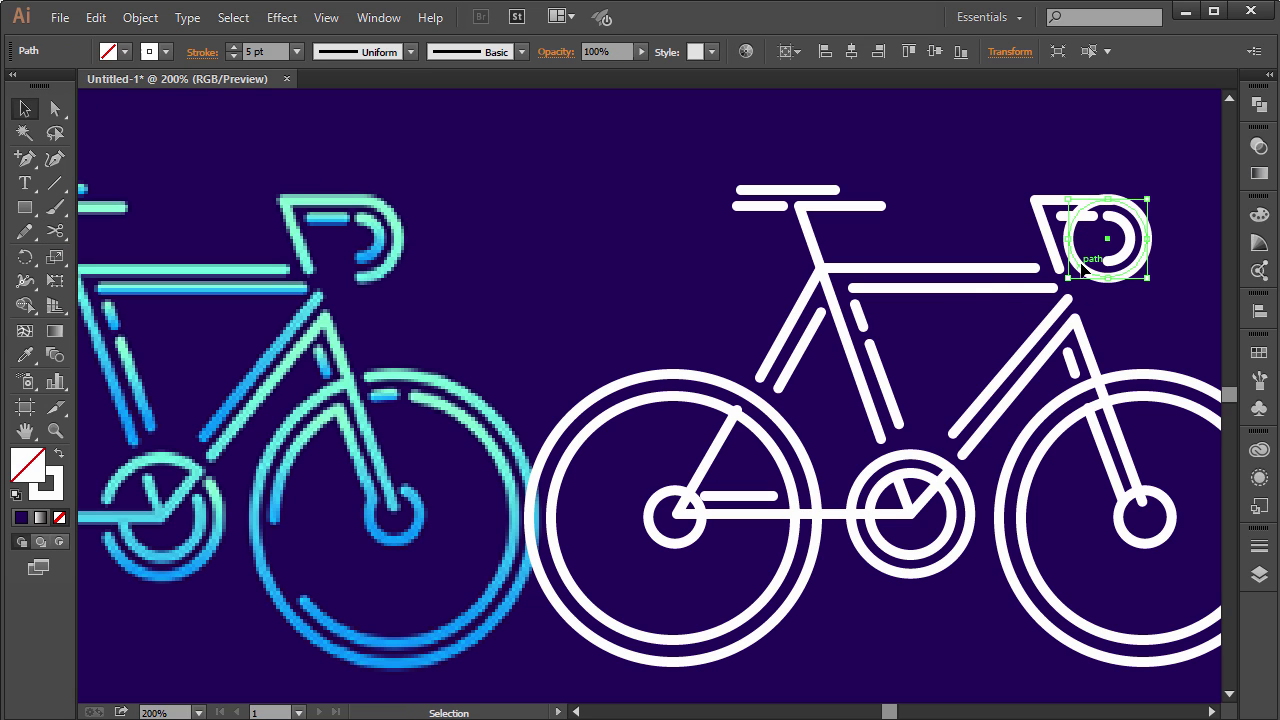
key(Delete)
key(ctrl+z)
Cut the outer handlebar circle at its top and bottom anchor points with the Scissors tool
click(55, 232)
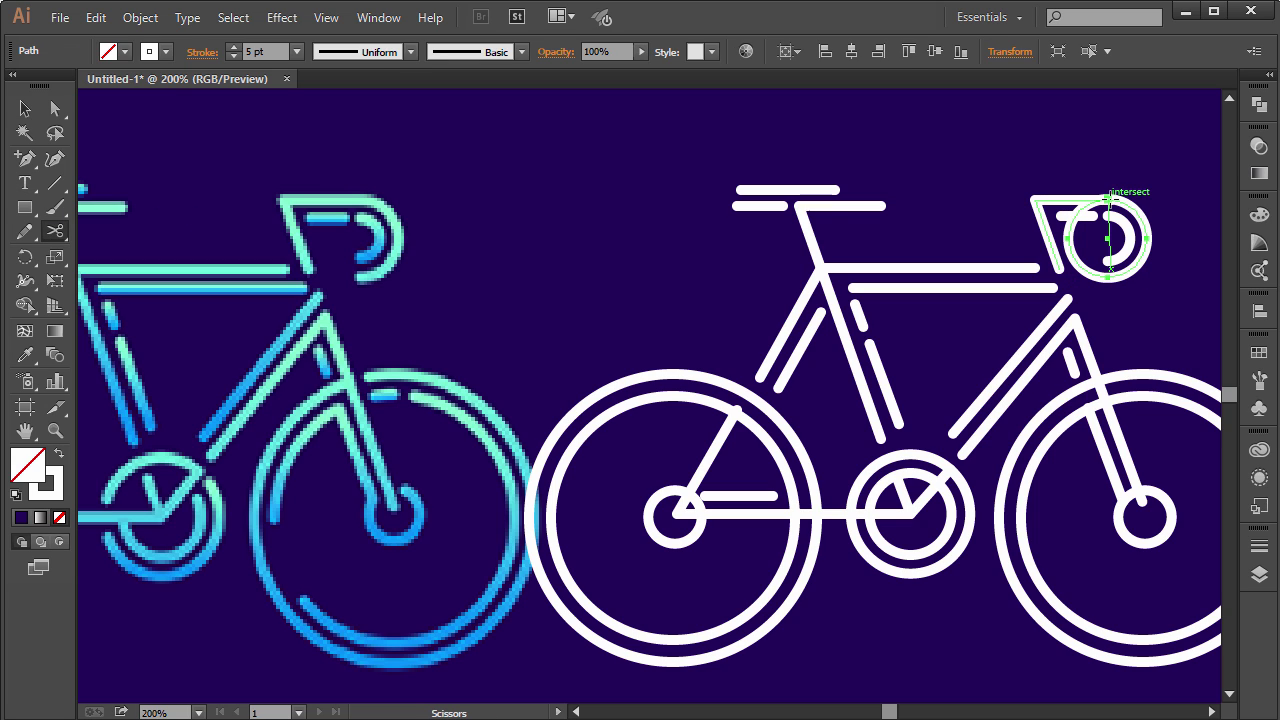
click(1131, 199)
click(1120, 292)
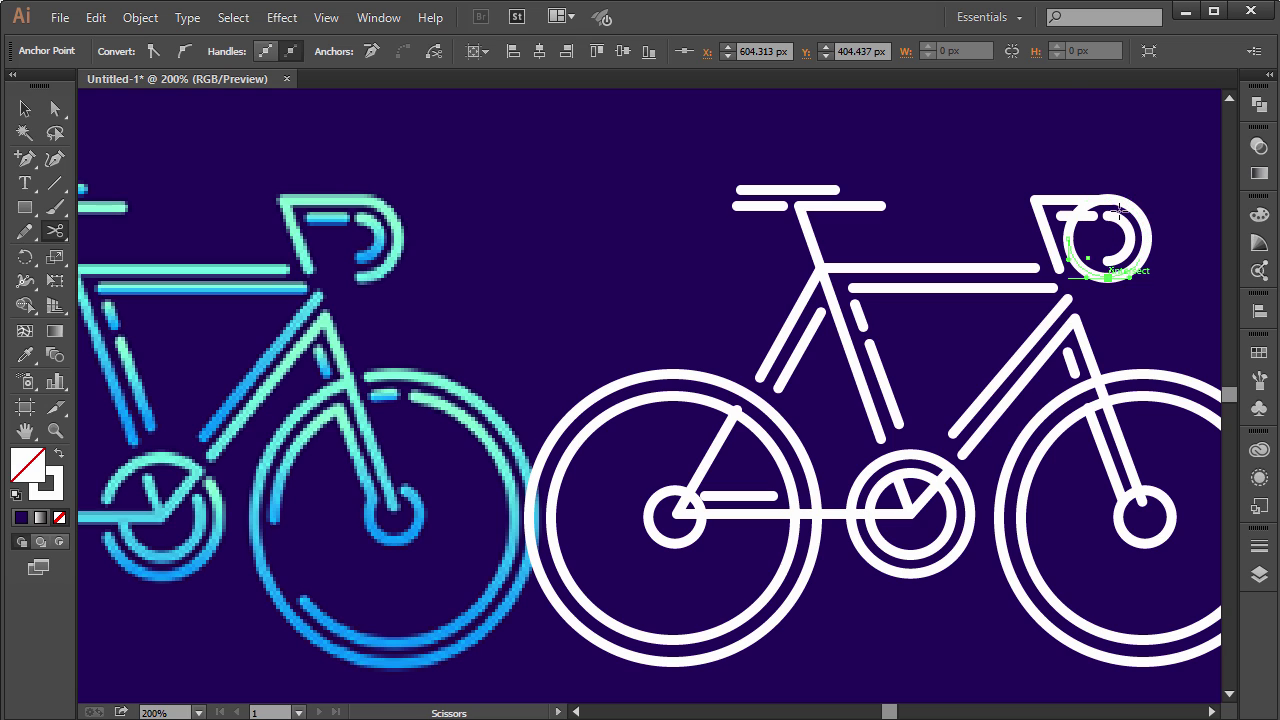
Delete the lower-left and upper-left quarters of the outer handlebar circle, keeping only its right half
click(25, 108)
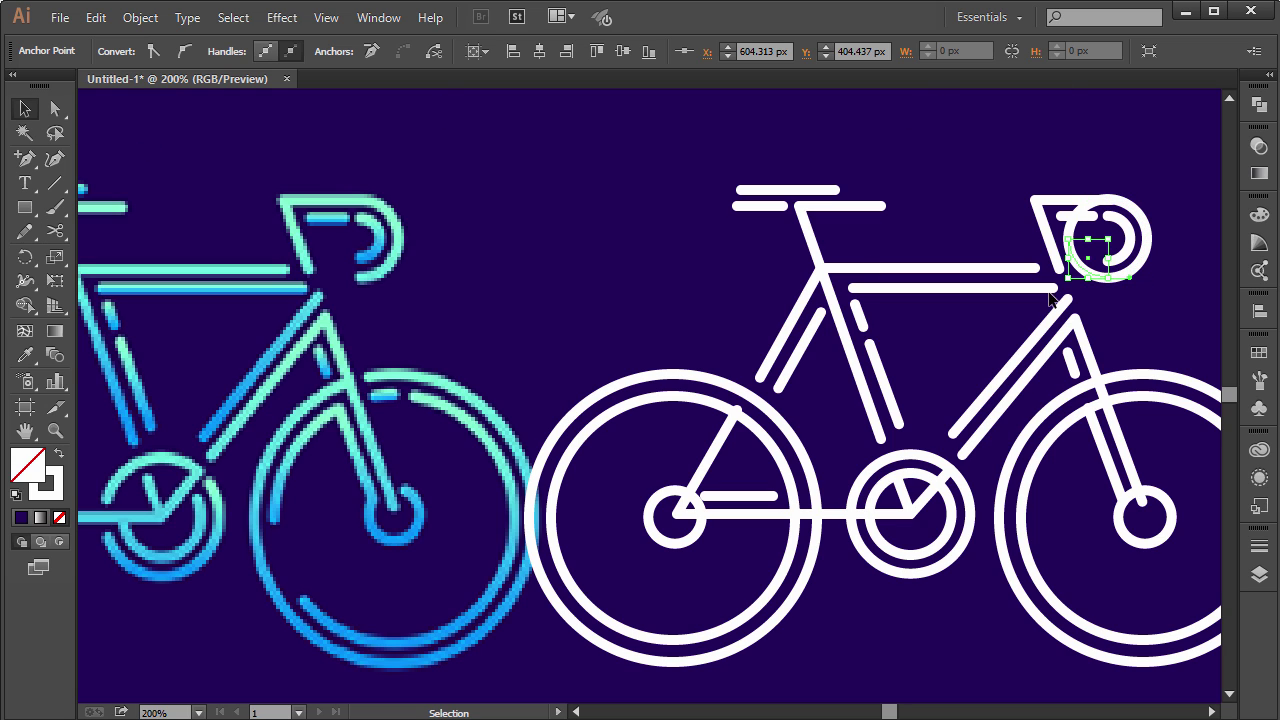
click(1150, 318)
click(1080, 265)
key(Delete)
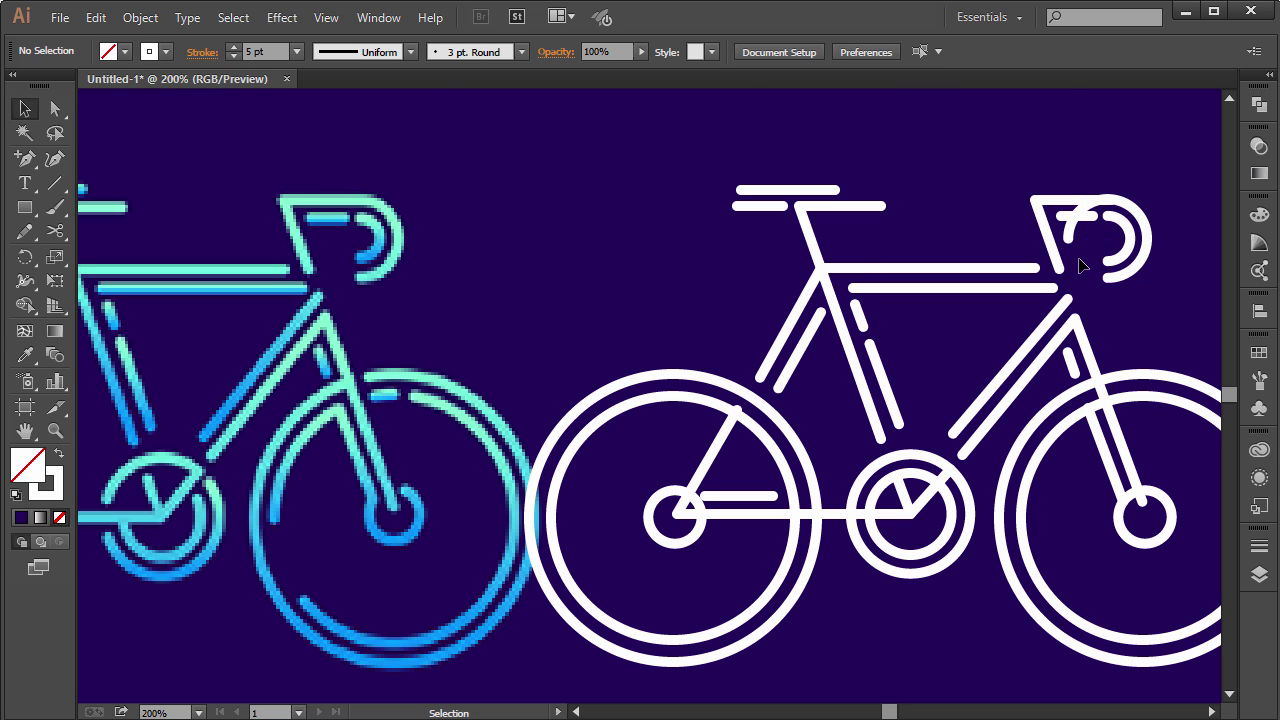
click(1070, 228)
key(Delete)
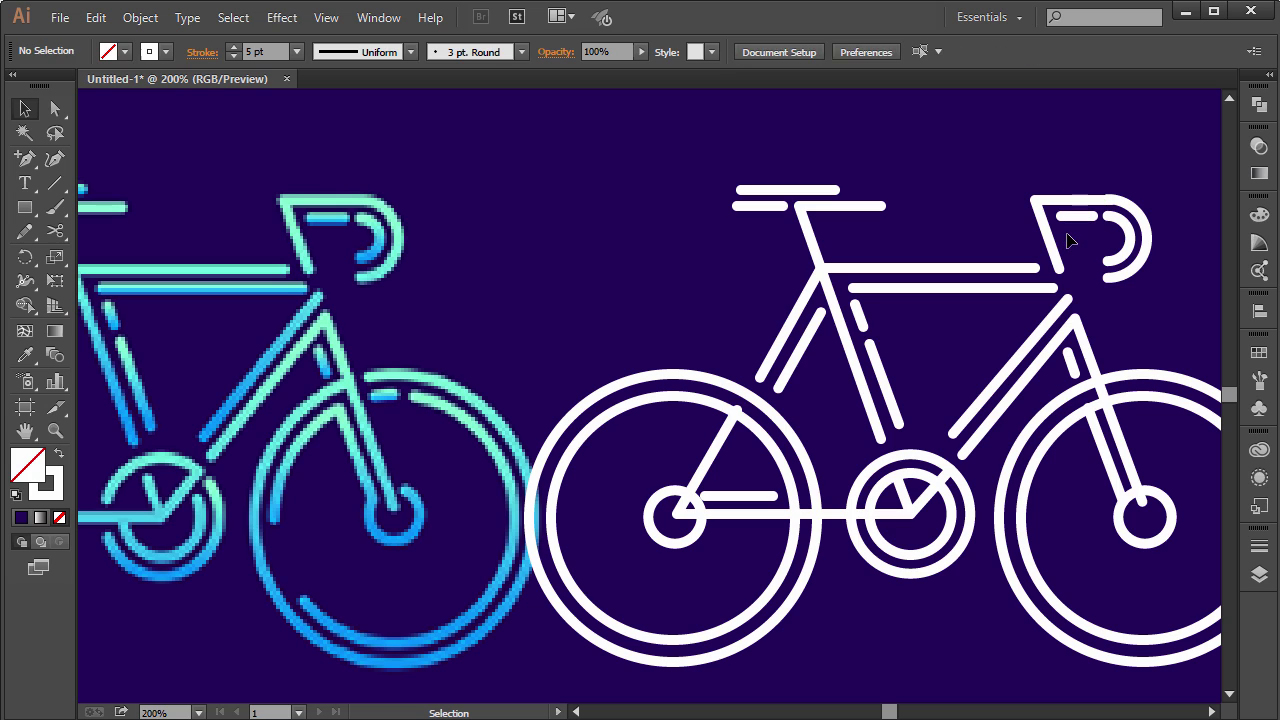
Nudge the outer handlebar arc so that it lines up with the end of the handlebar line
click(1140, 210)
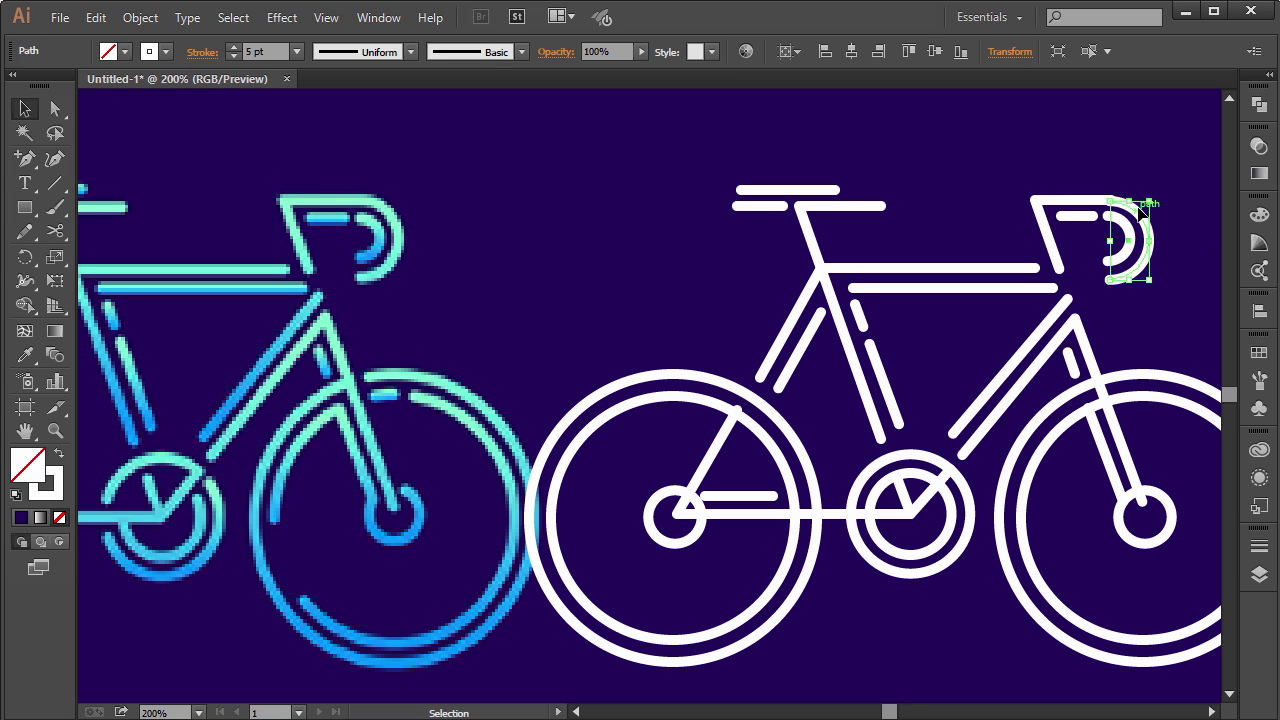
click(1160, 171)
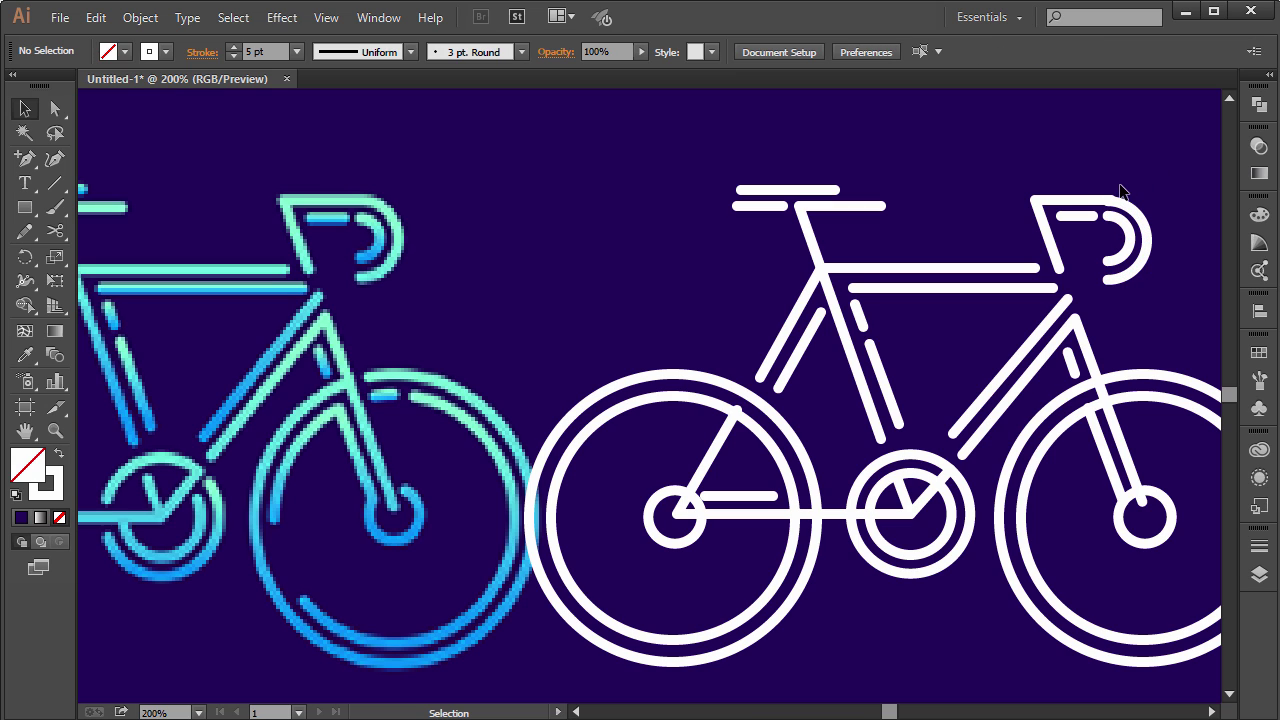
click(1143, 232)
click(1190, 203)
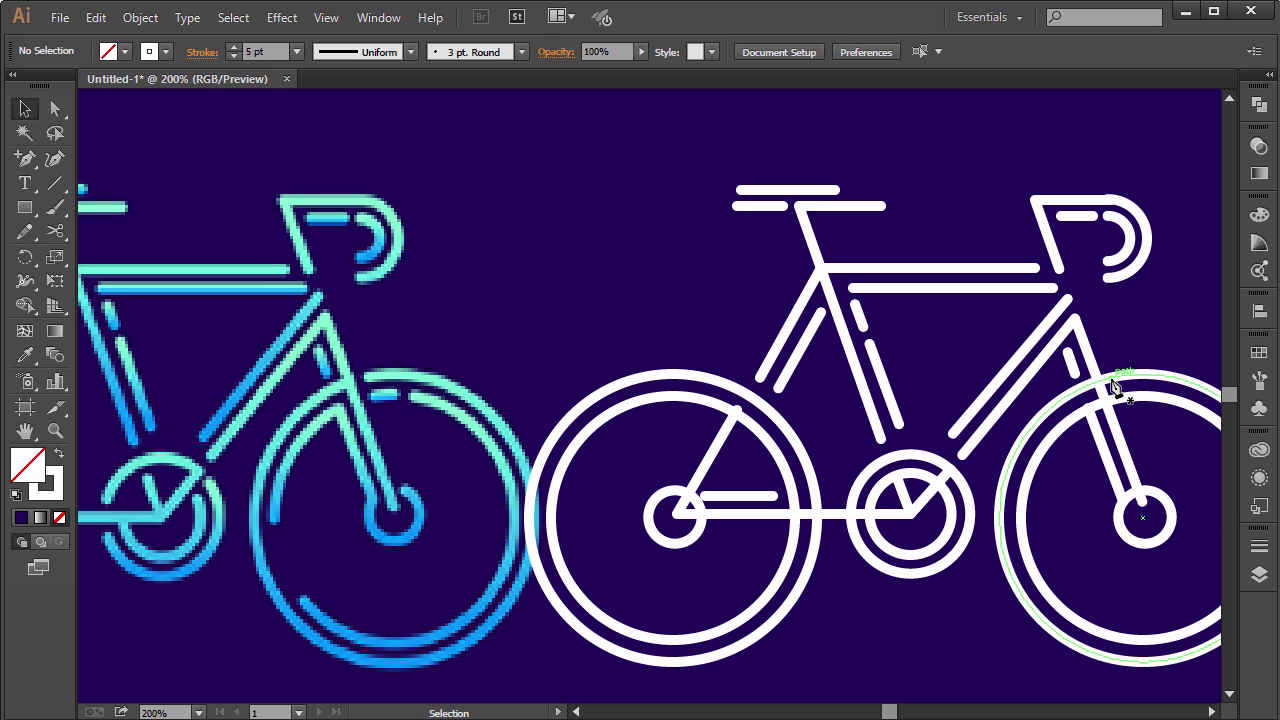
key(p)
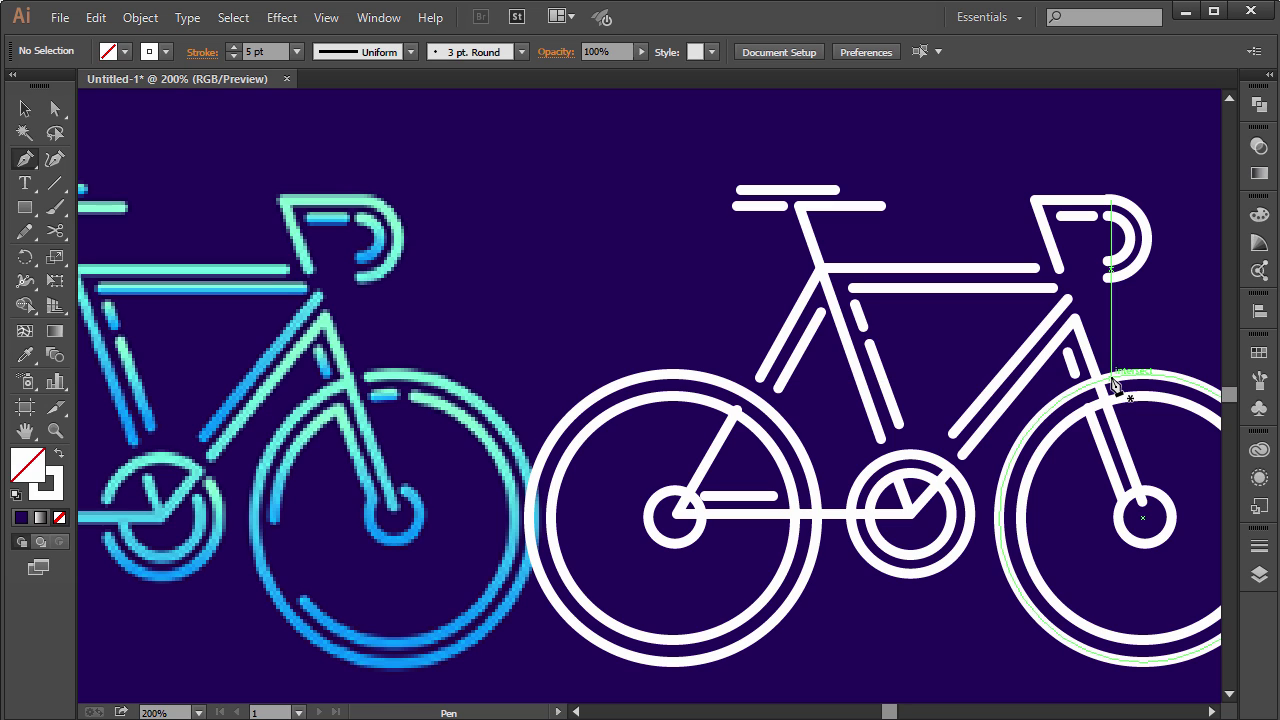
click(1106, 380)
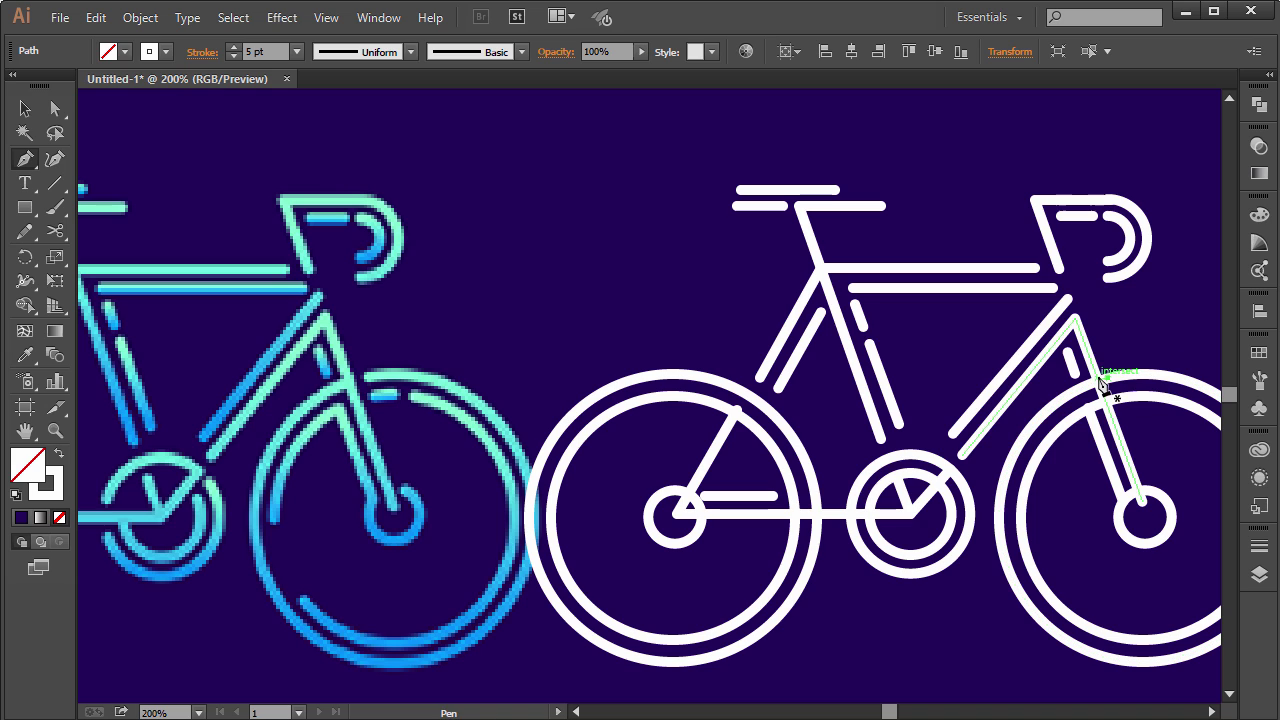
ctrl+click(1174, 416)
key(v)
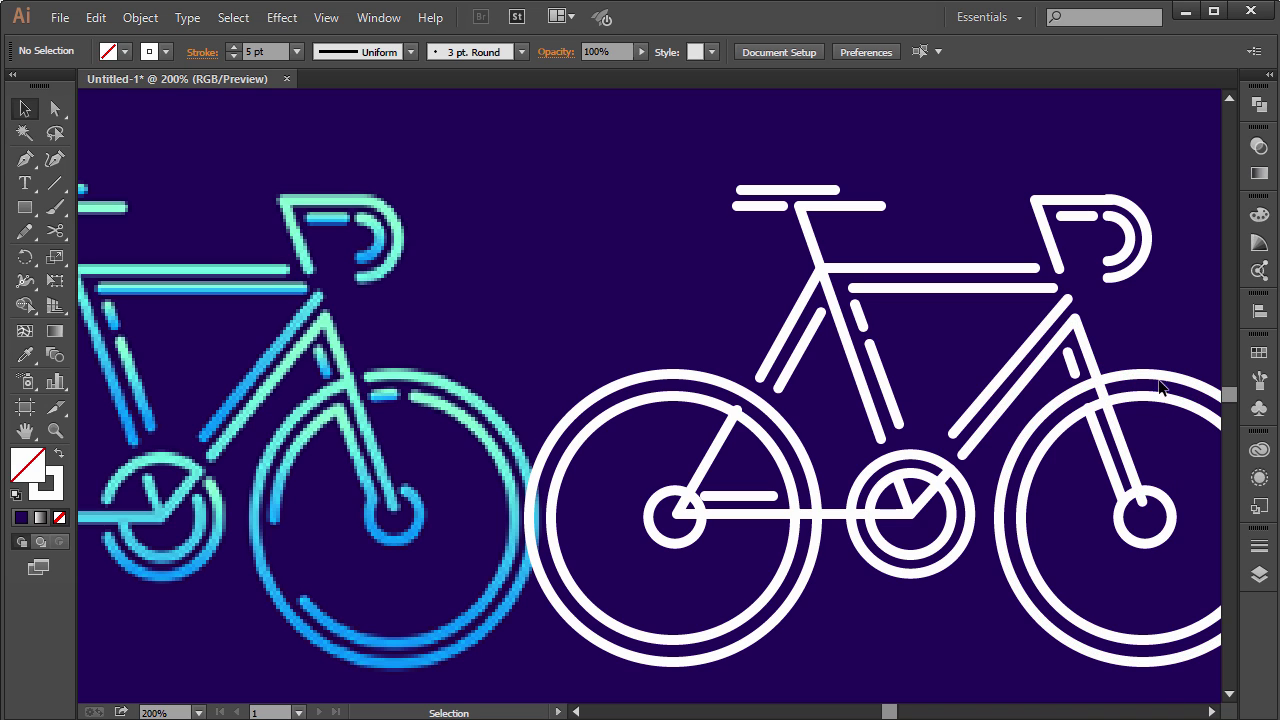
Add two anchor points to the front wheel's outer circle, one on each side of the fork
click(1108, 378)
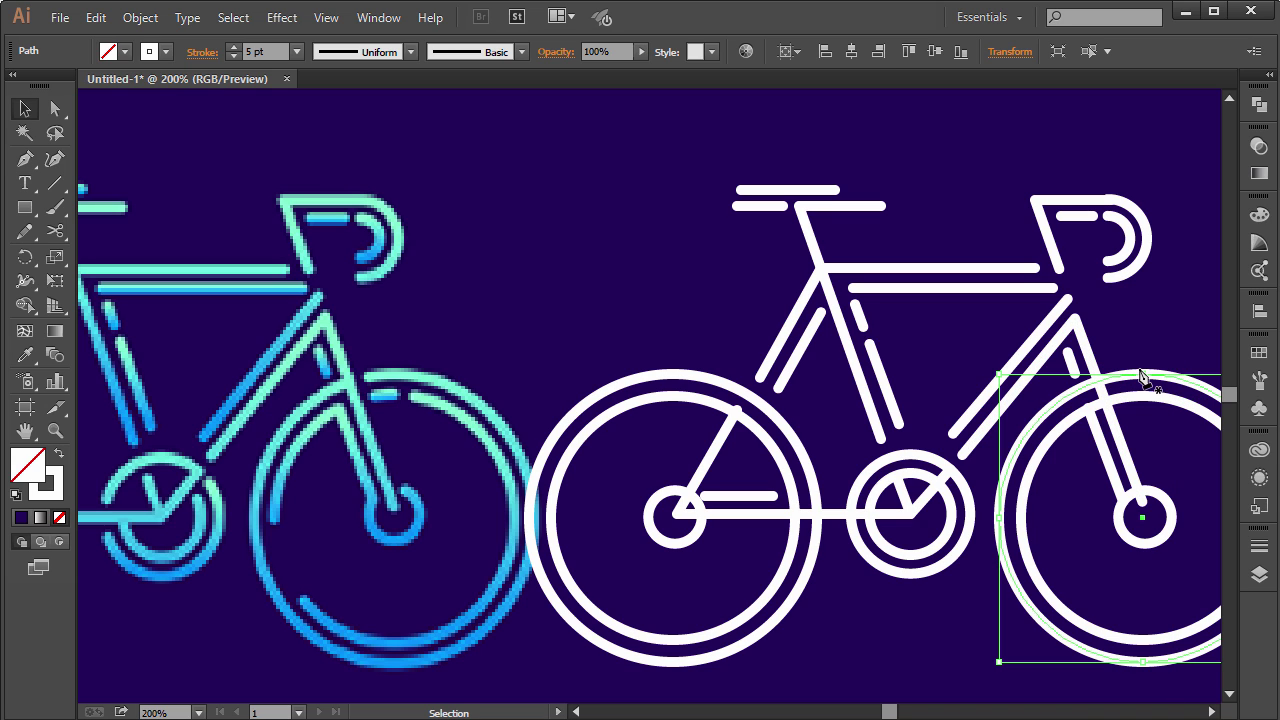
key(p)
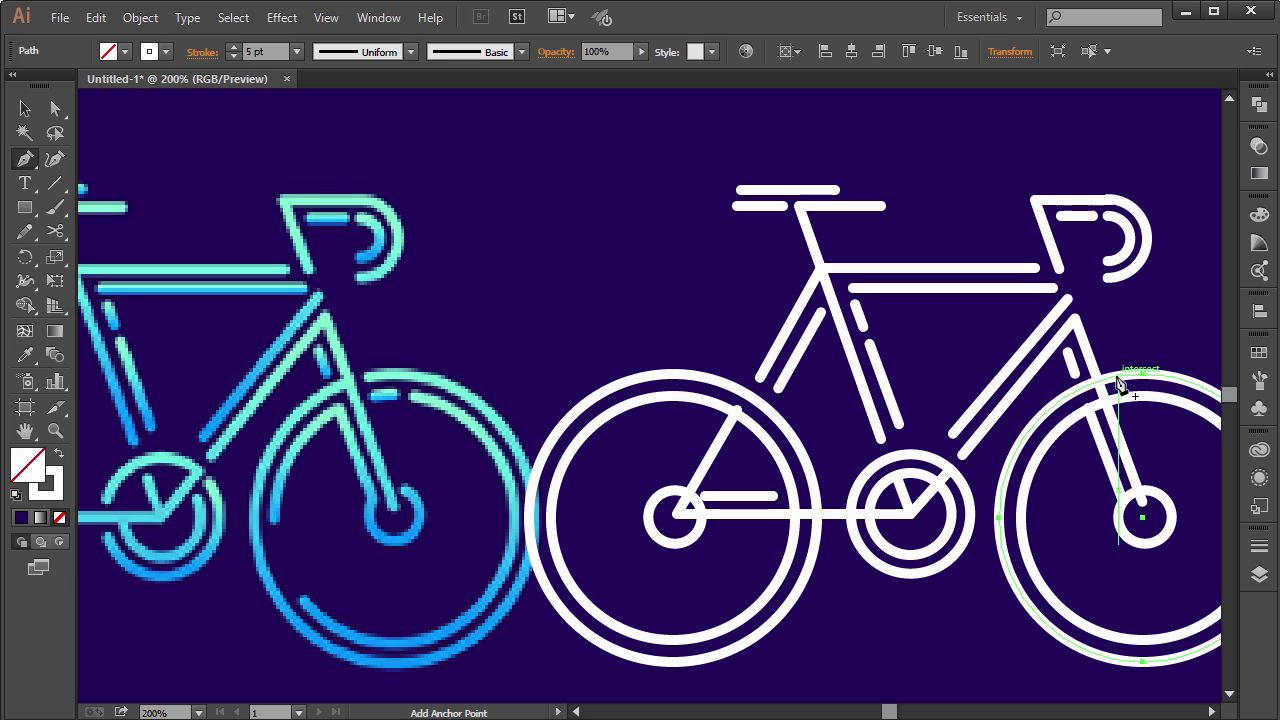
drag(1120, 385, 1085, 395)
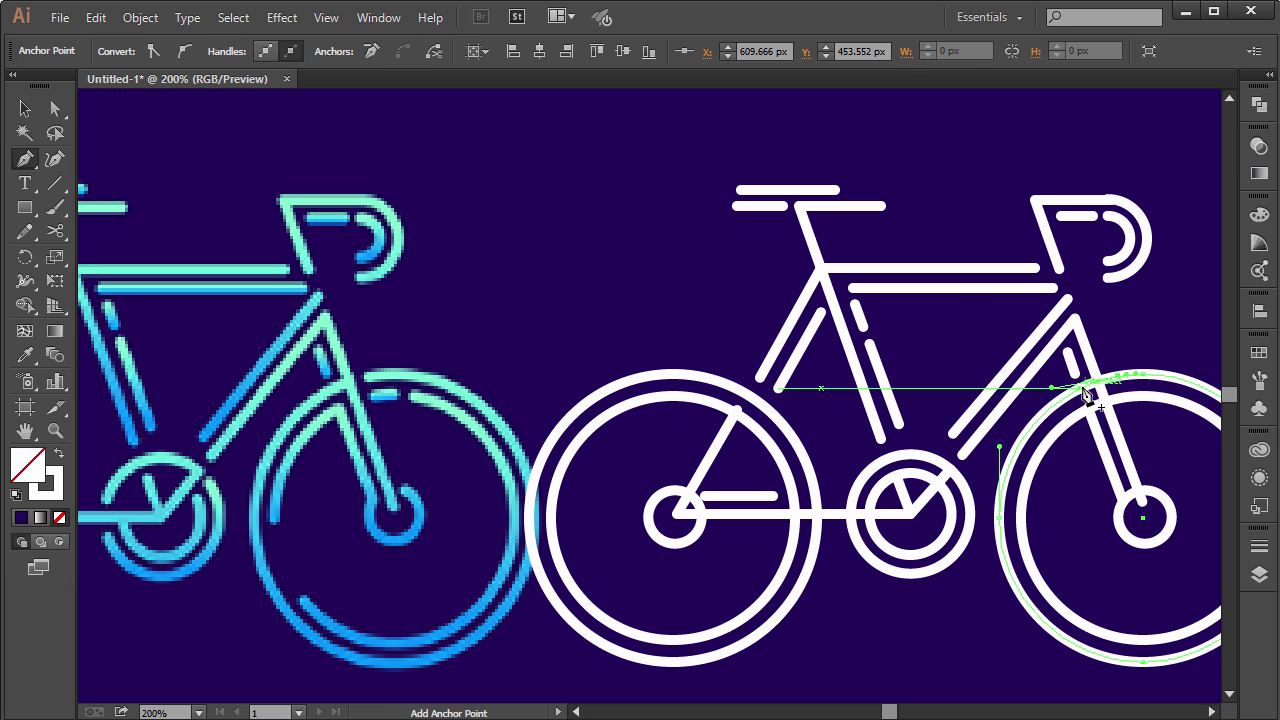
click(25, 108)
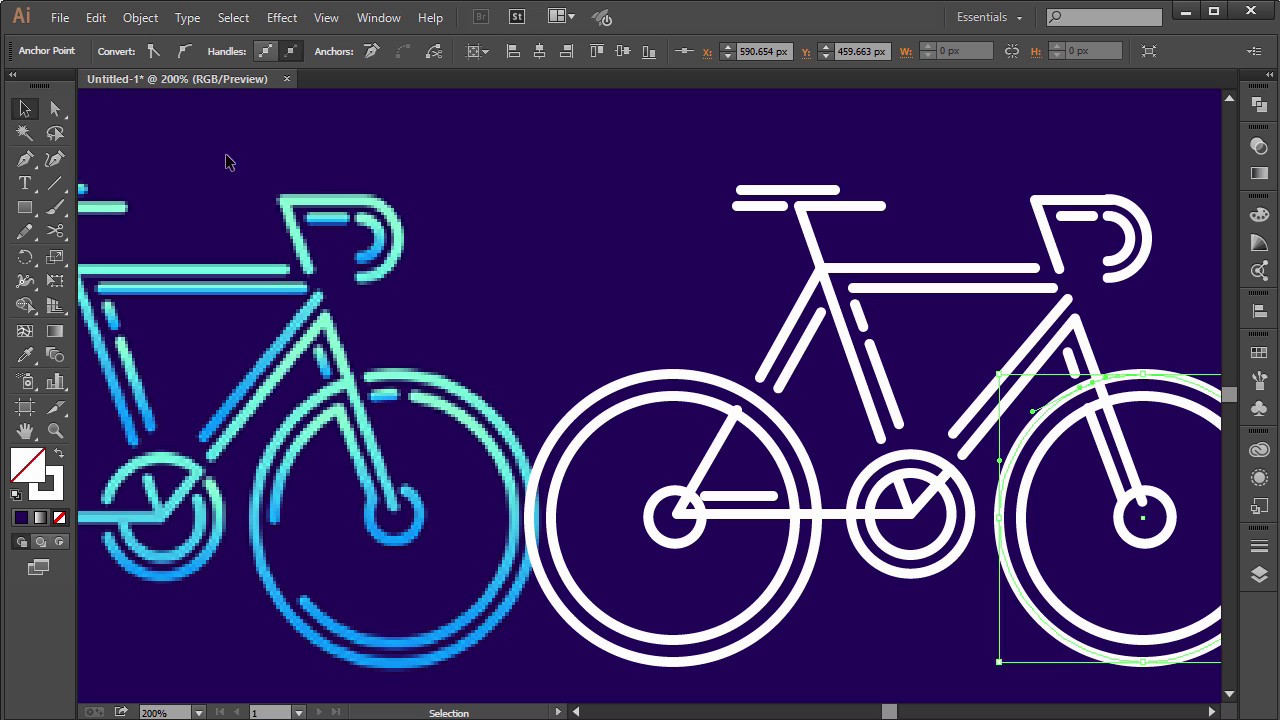
click(1170, 354)
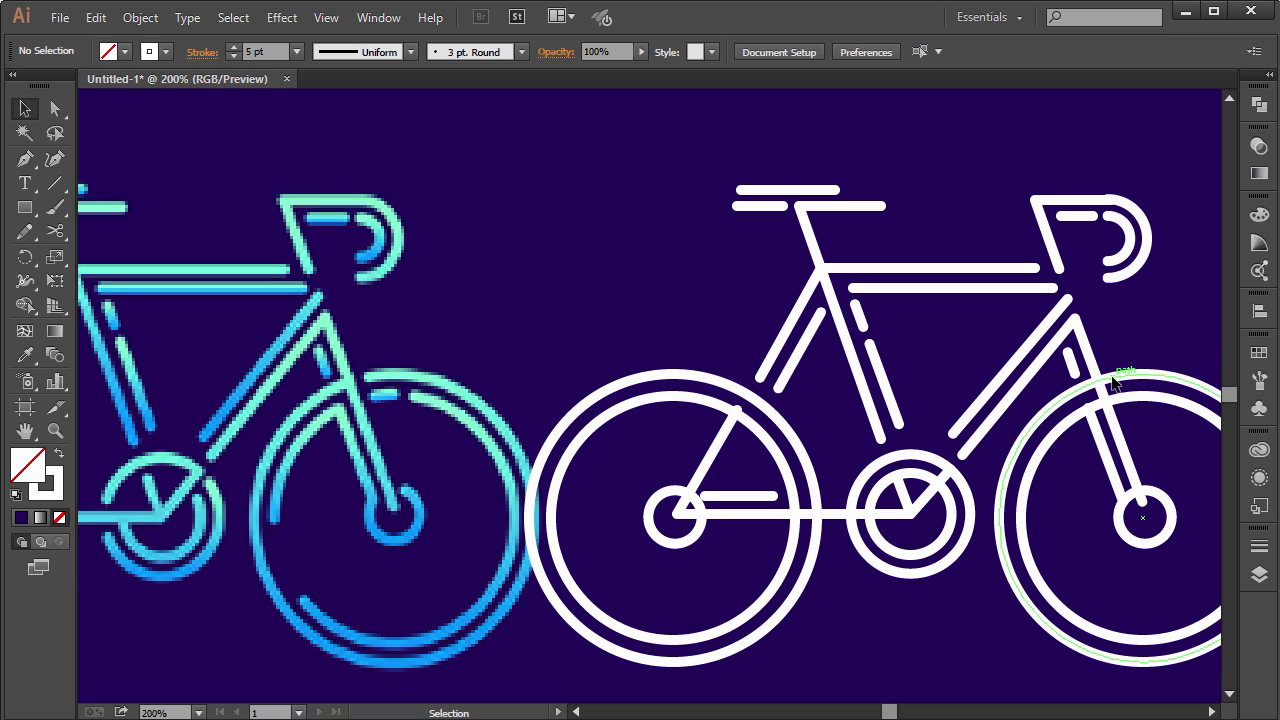
Cut the front wheel's outer circle at the two added anchor points with the Scissors tool and delete the segment crossing the fork
click(1110, 383)
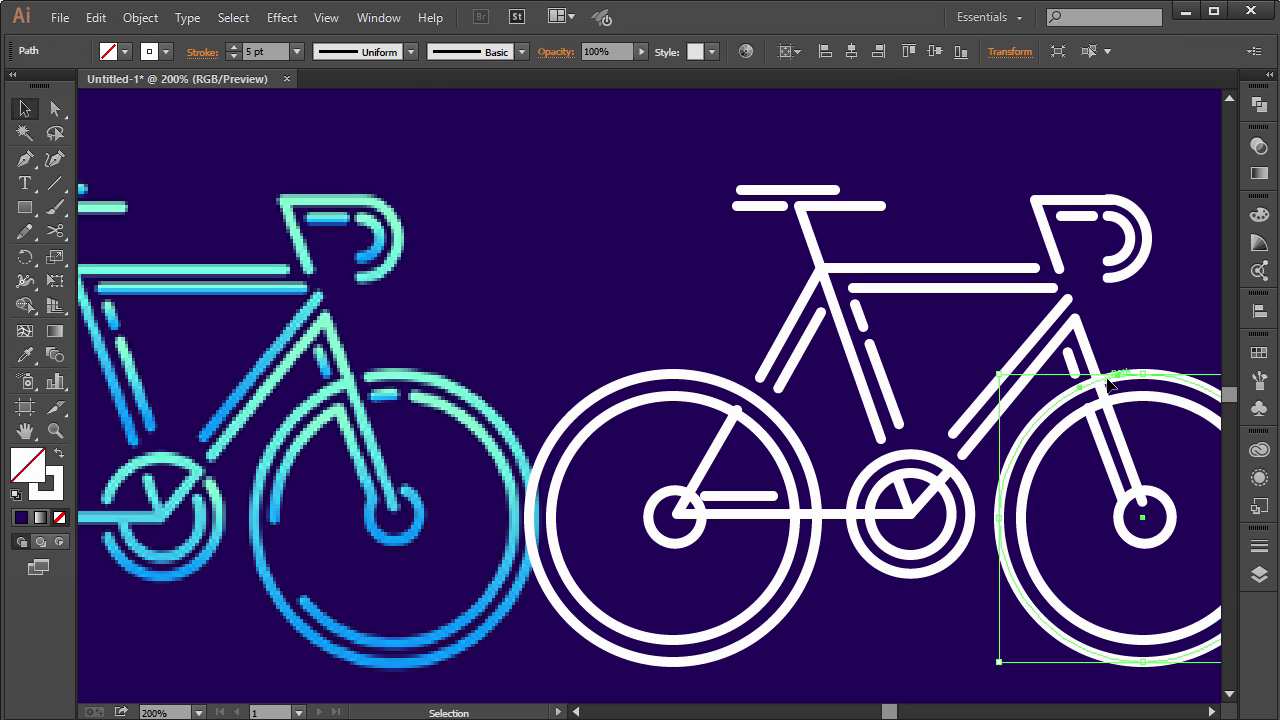
key(a)
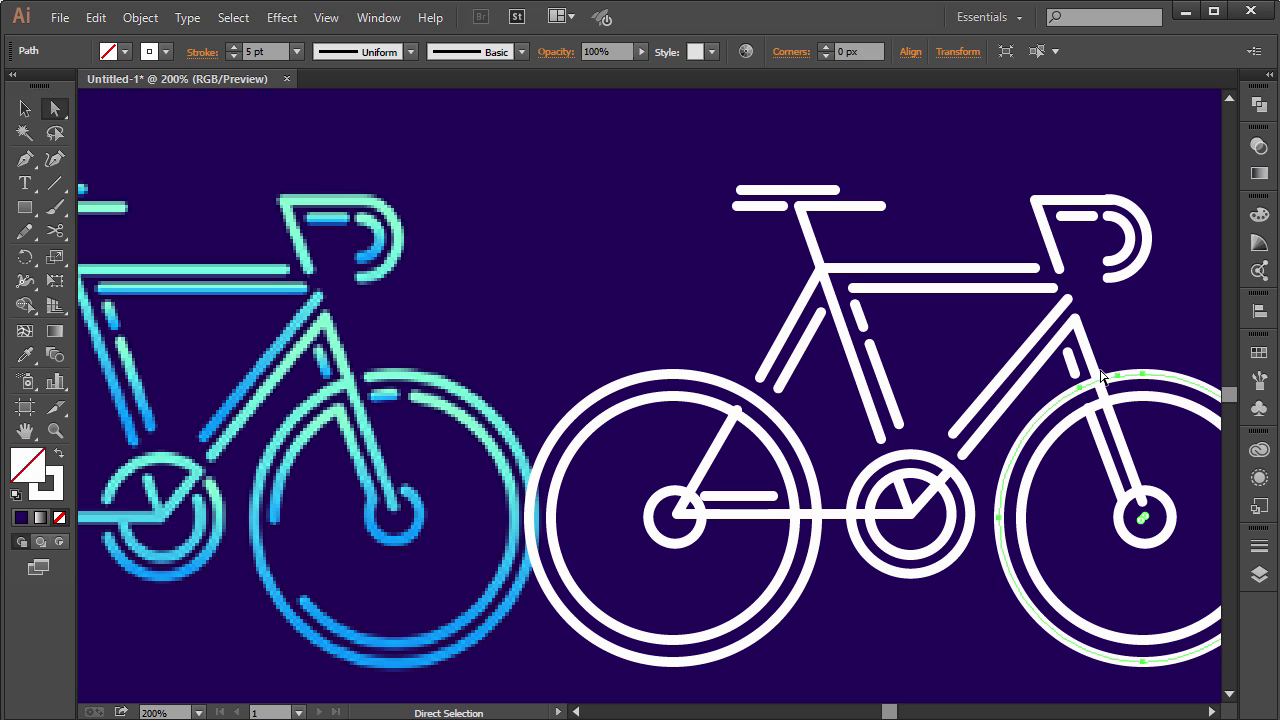
key(ctrl+shift+a)
click(1125, 437)
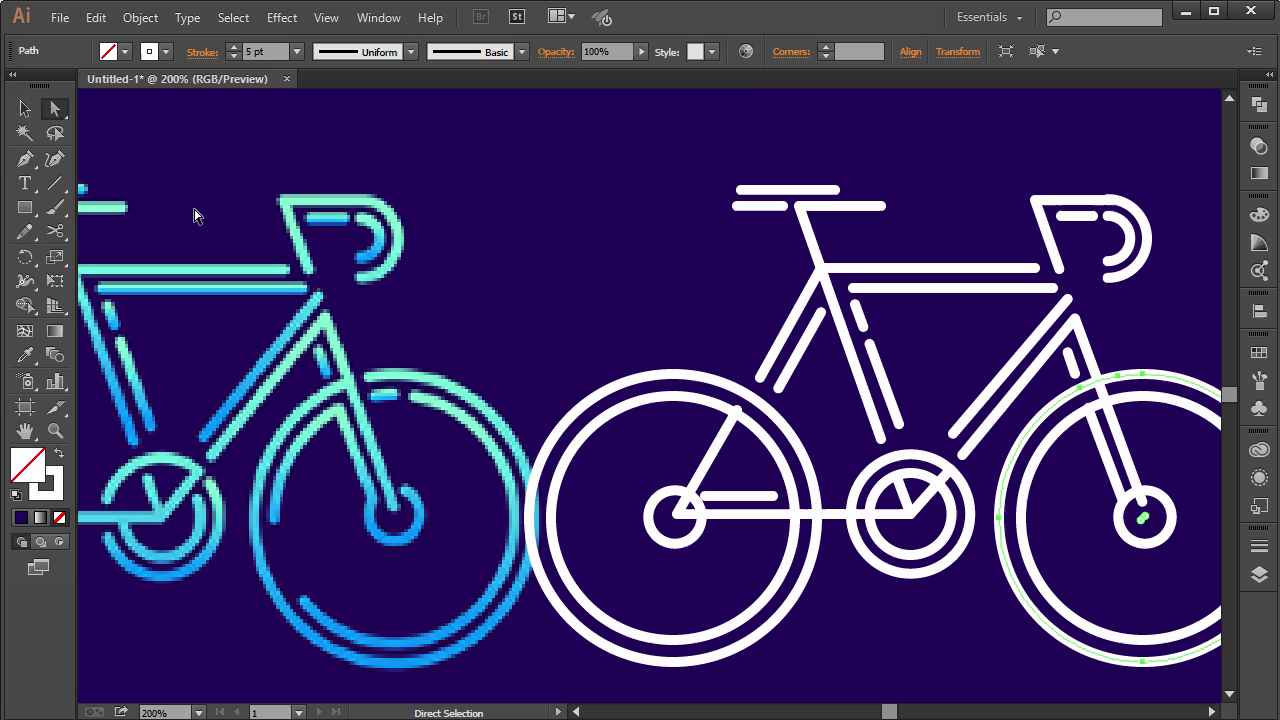
click(55, 231)
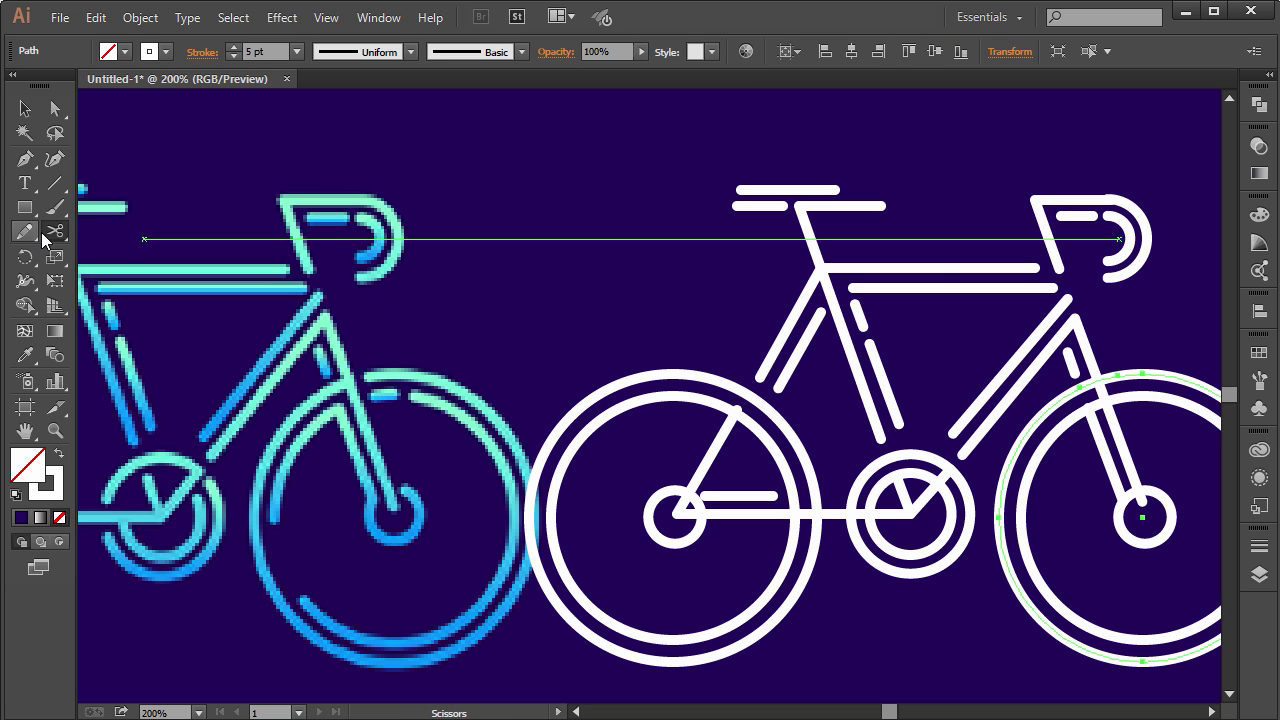
click(1119, 377)
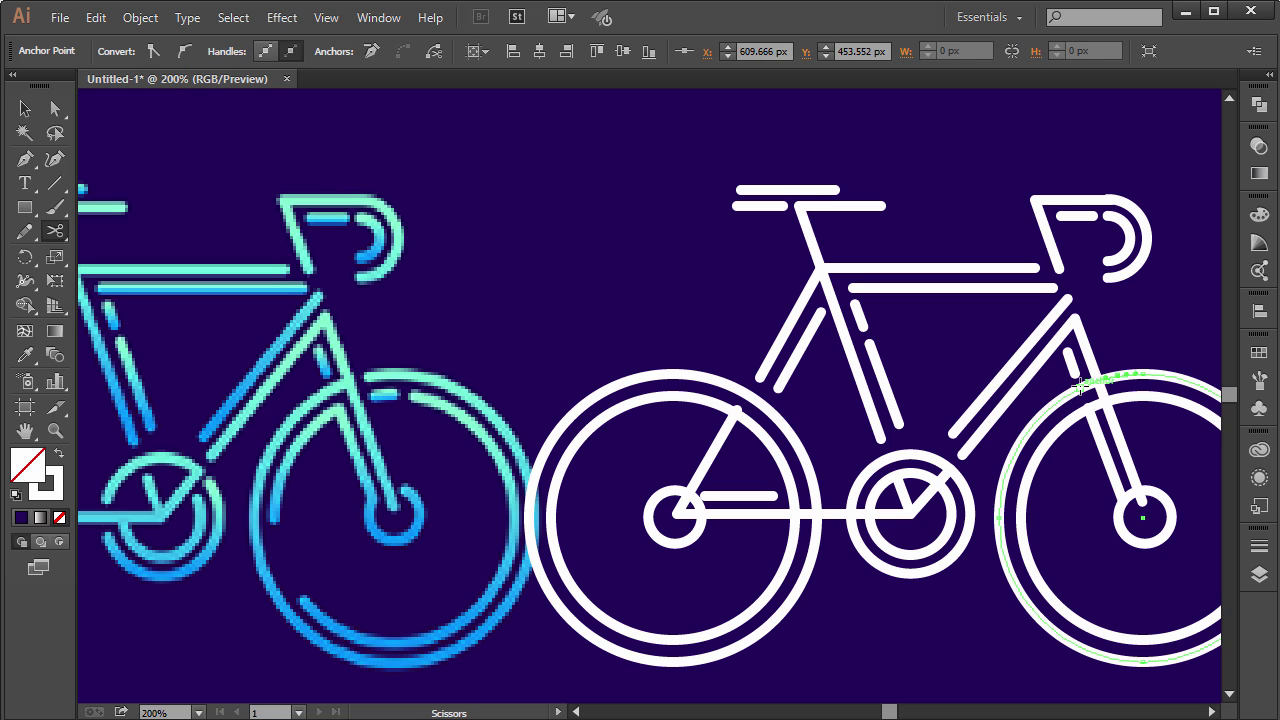
click(1032, 410)
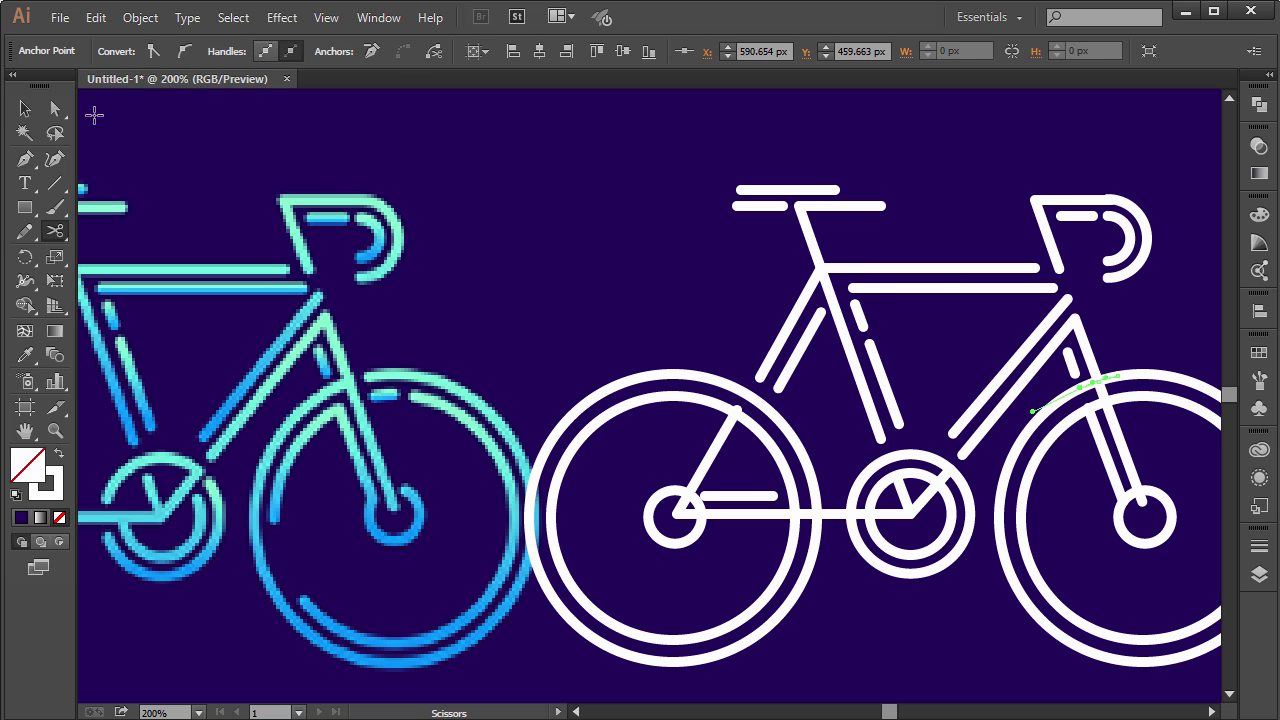
click(25, 108)
key(Delete)
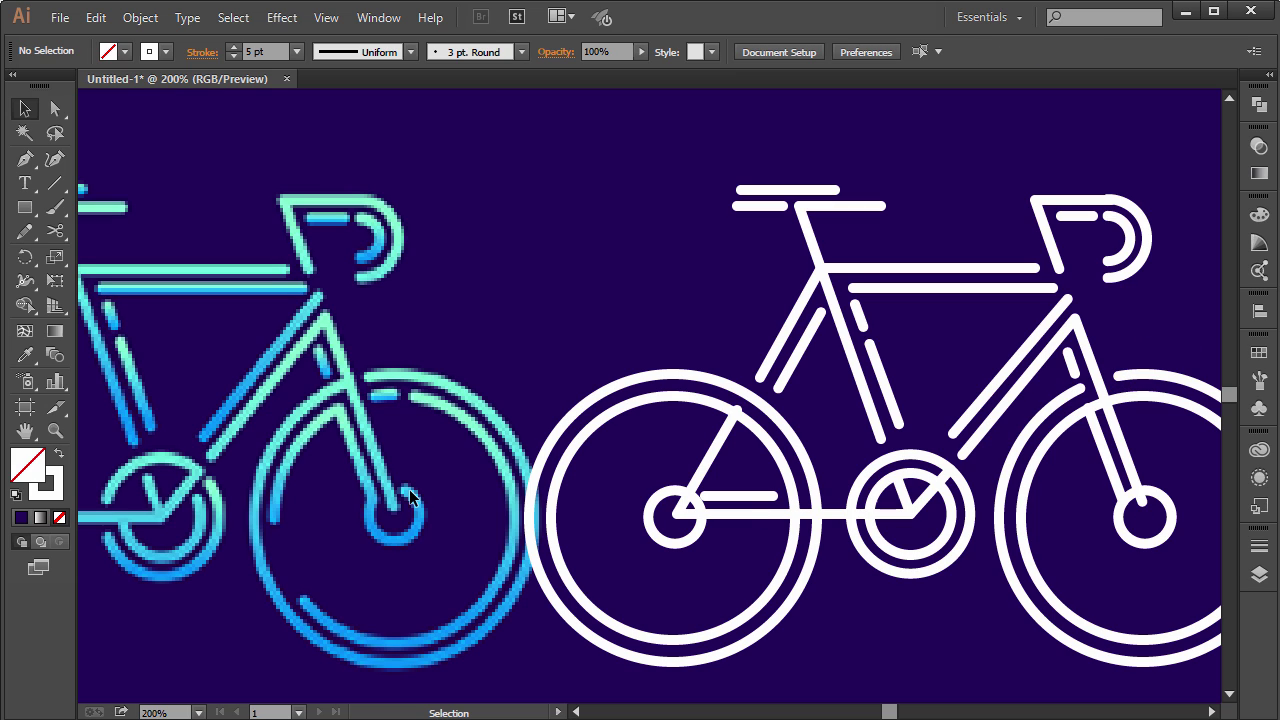
Add an anchor point on the lower-left part of the front wheel's inner circle
key(p)
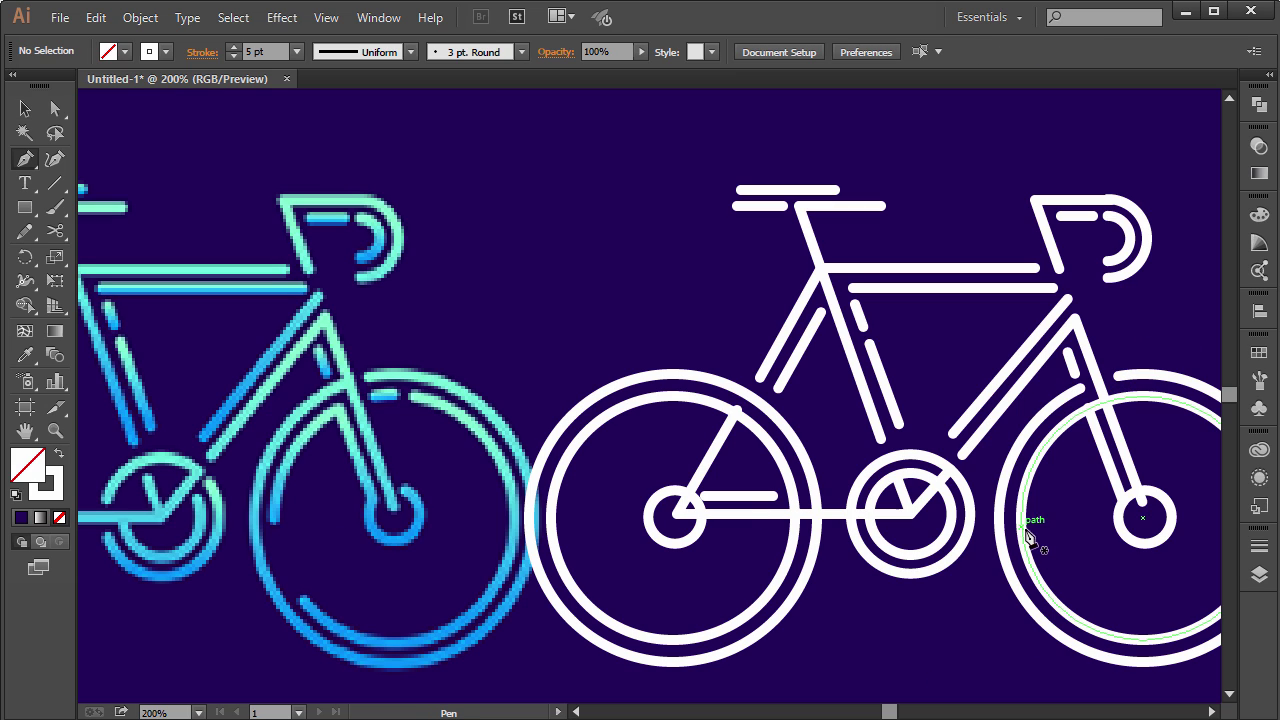
key(plus)
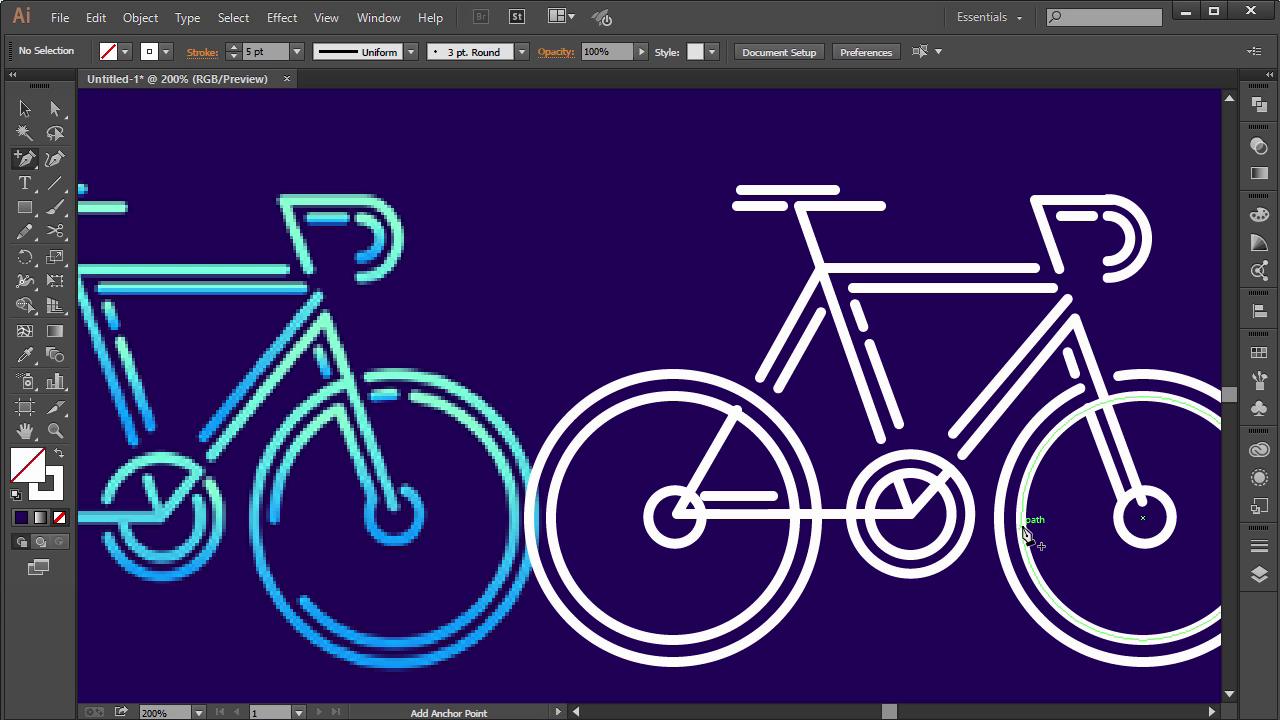
click(1021, 523)
click(789, 398)
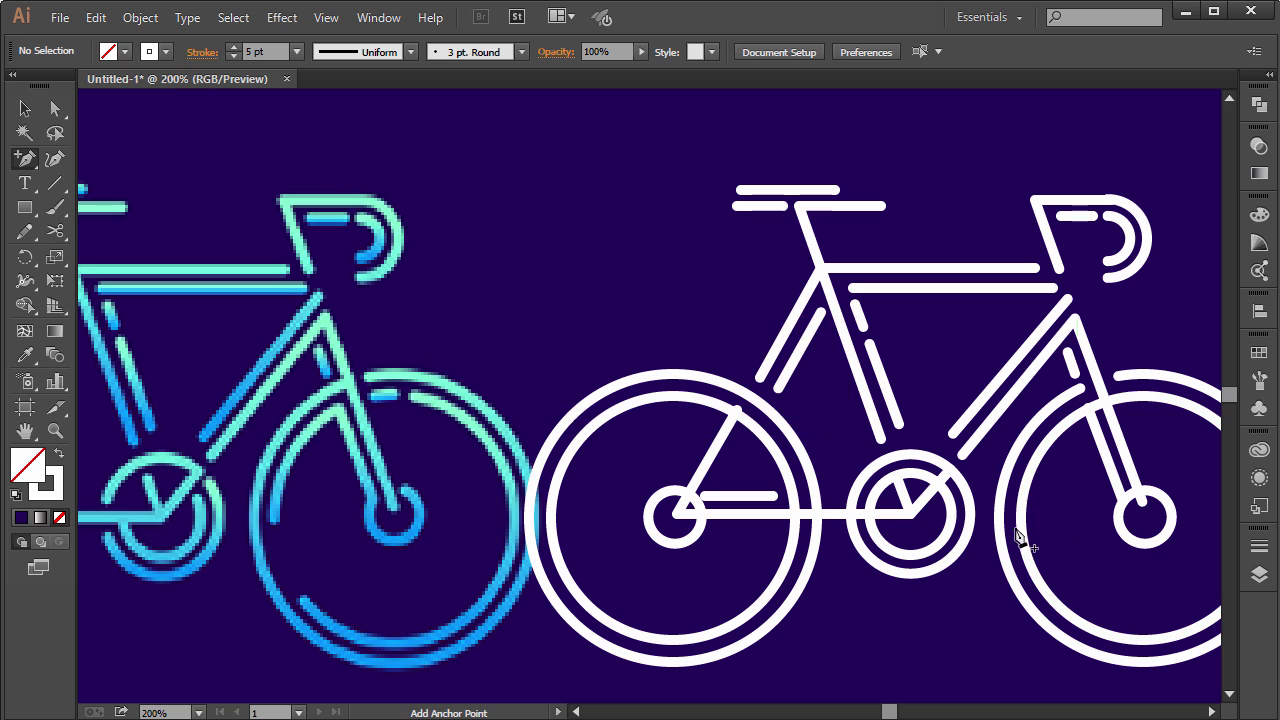
key(v)
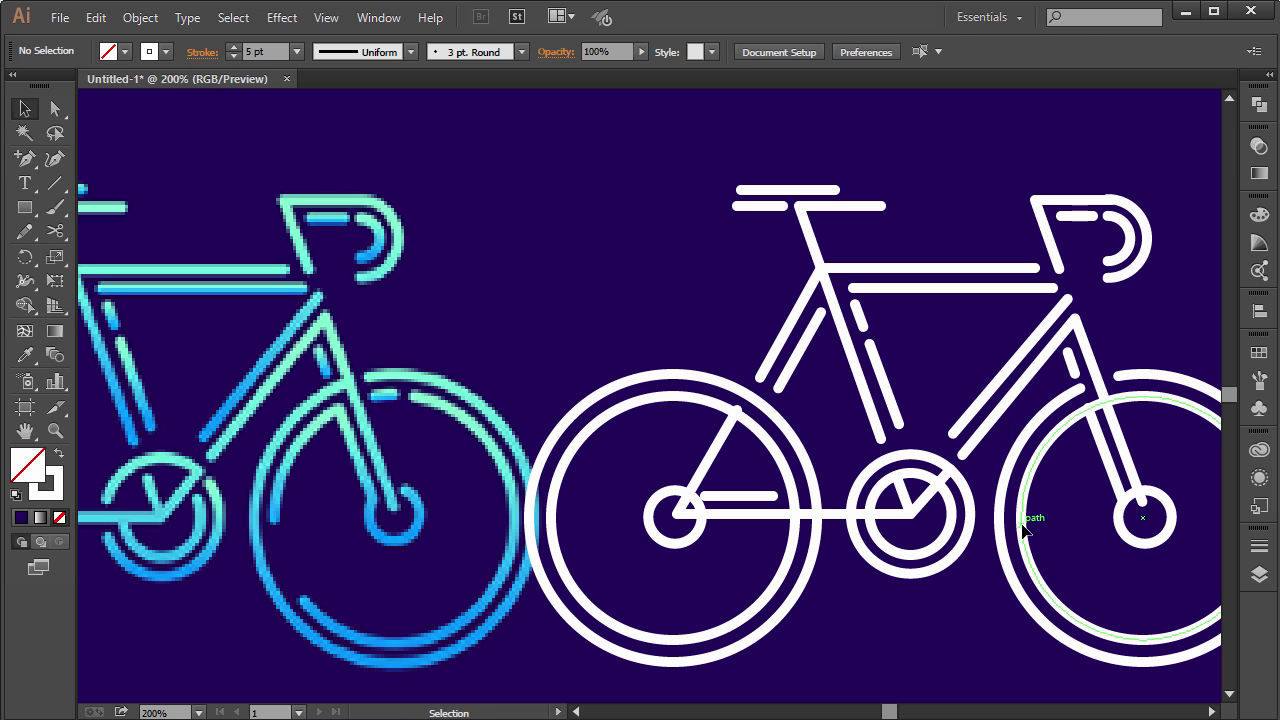
click(1020, 531)
key(plus)
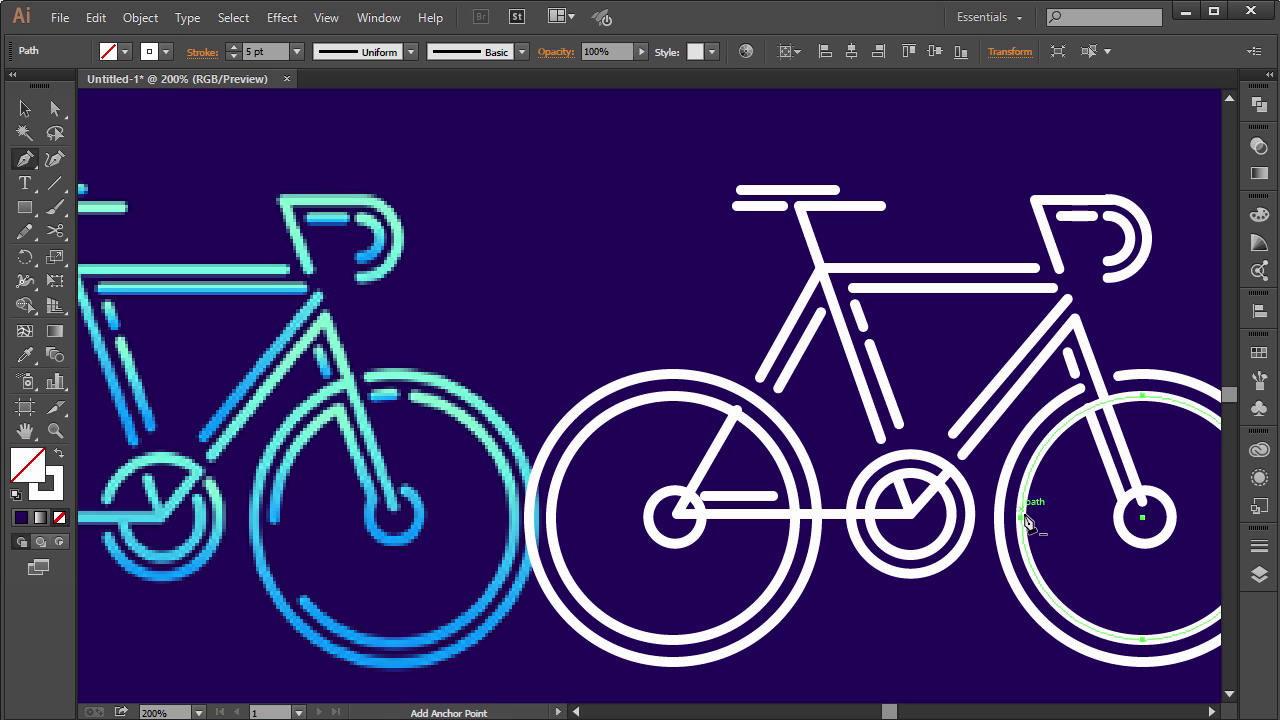
key(minus)
key(p)
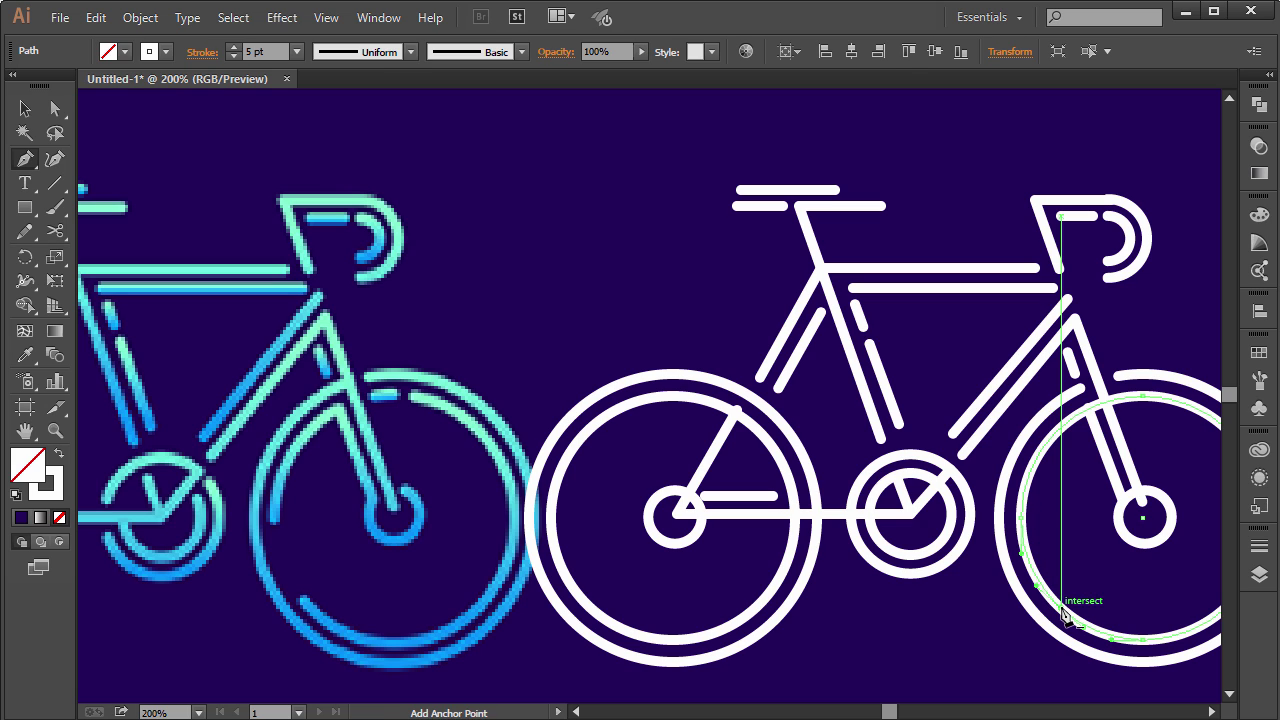
click(1063, 610)
Cut the front wheel's inner circle at its leftmost and new lower-left anchor points and delete the arc between them
key(c)
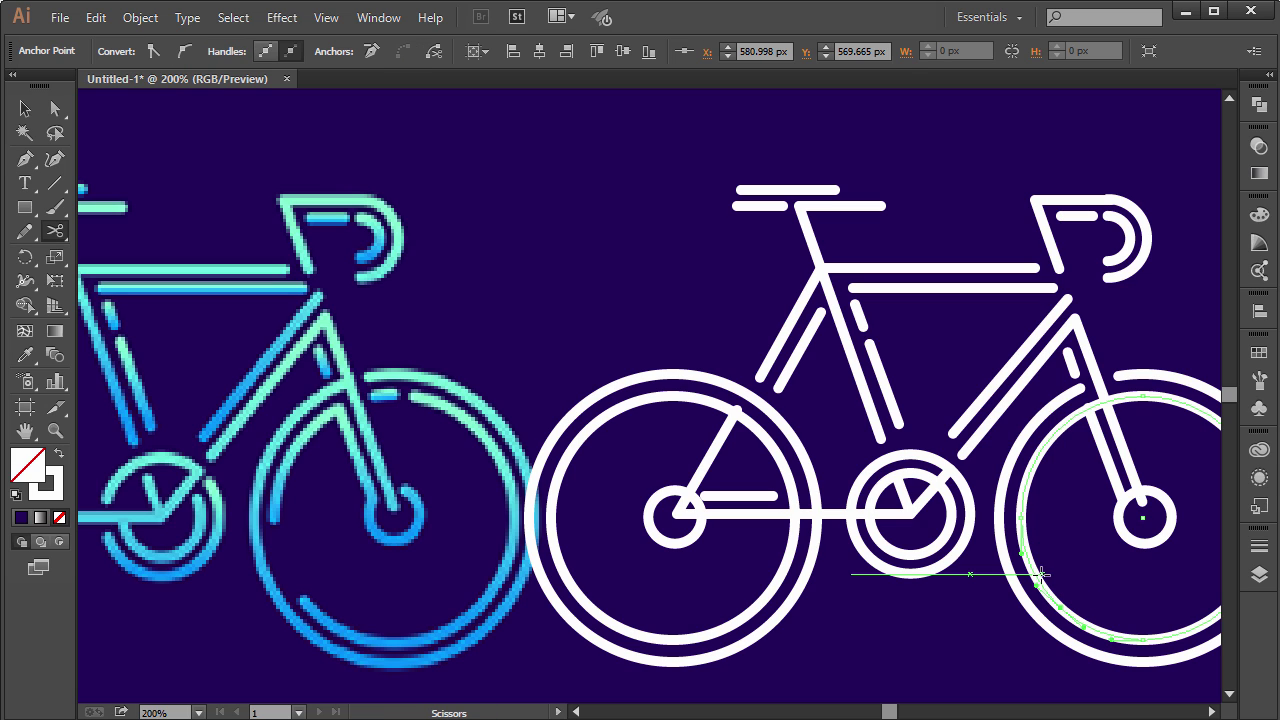
click(1020, 518)
key(v)
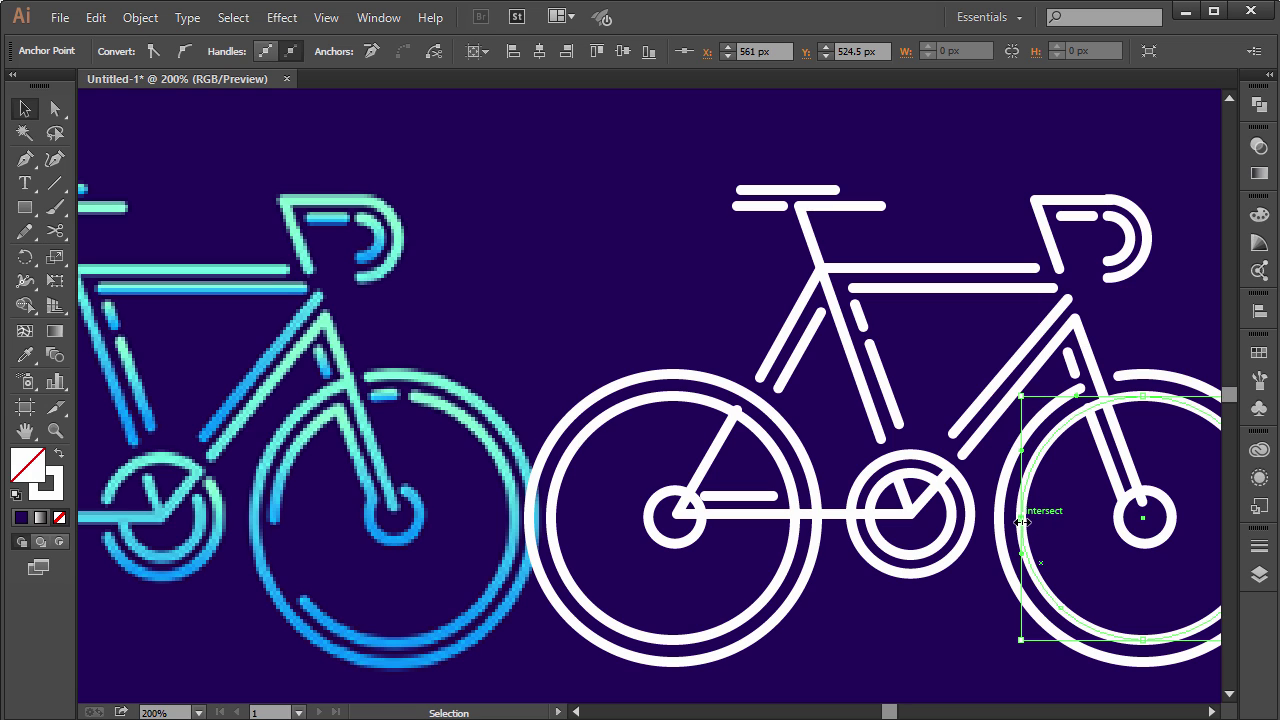
click(1035, 566)
key(Delete)
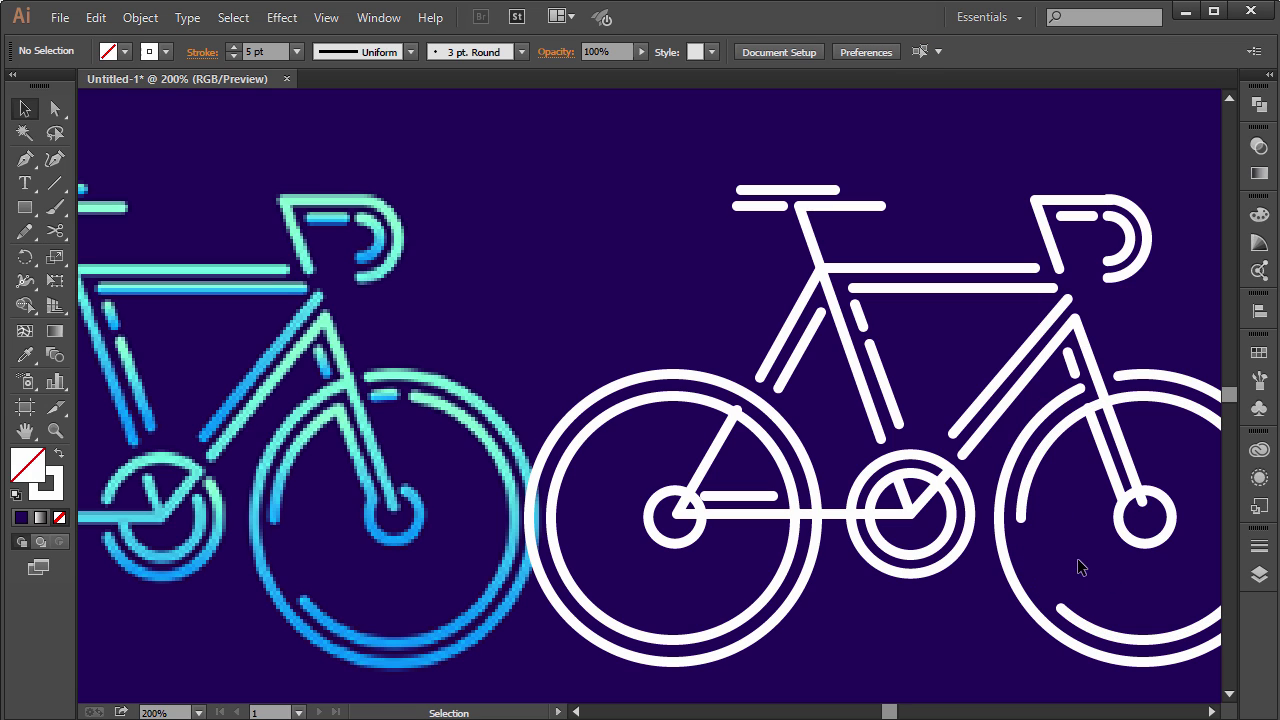
Add an anchor point on each side of the top anchor of the front wheel's inner circle
scroll(924, 716, right, 4)
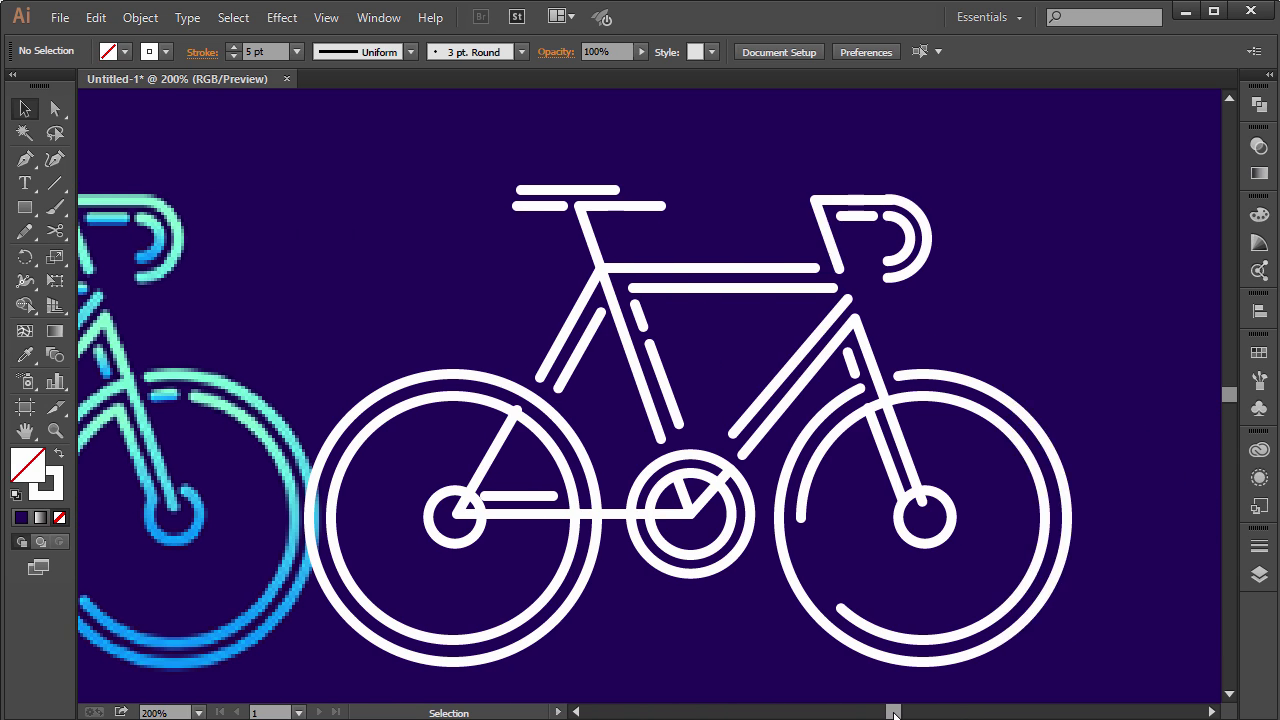
scroll(924, 716, left, 3)
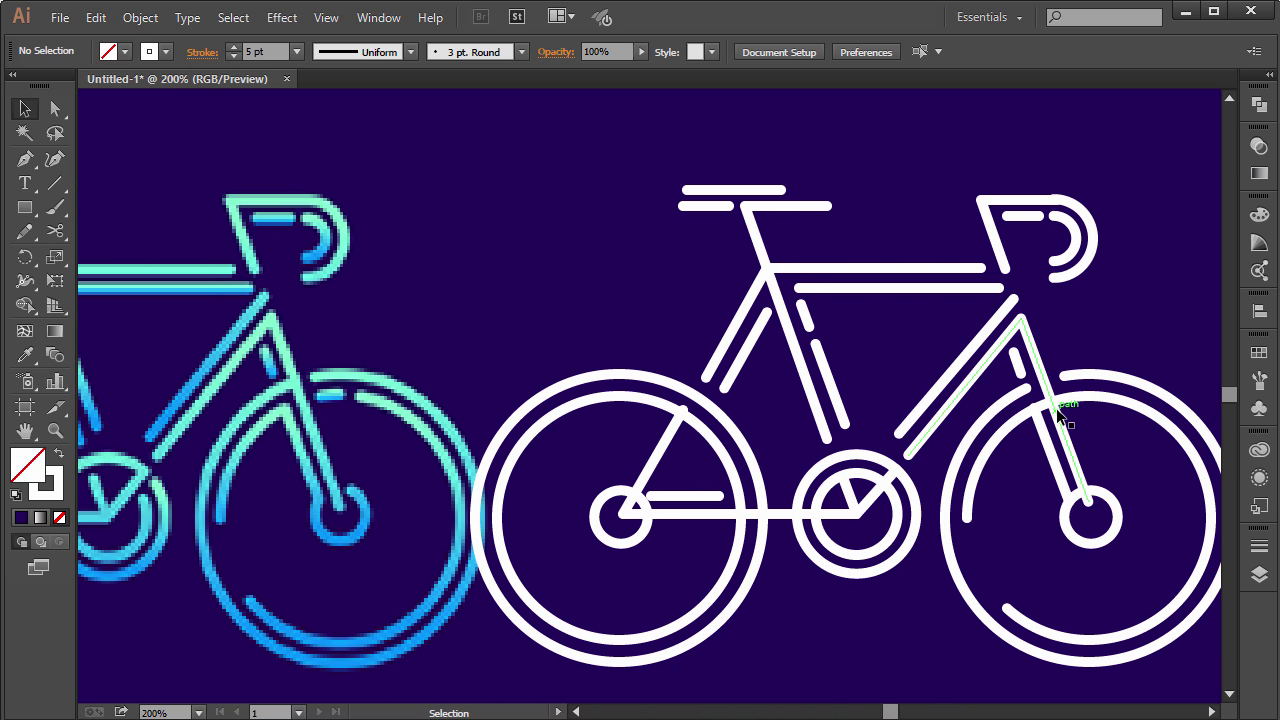
key(p)
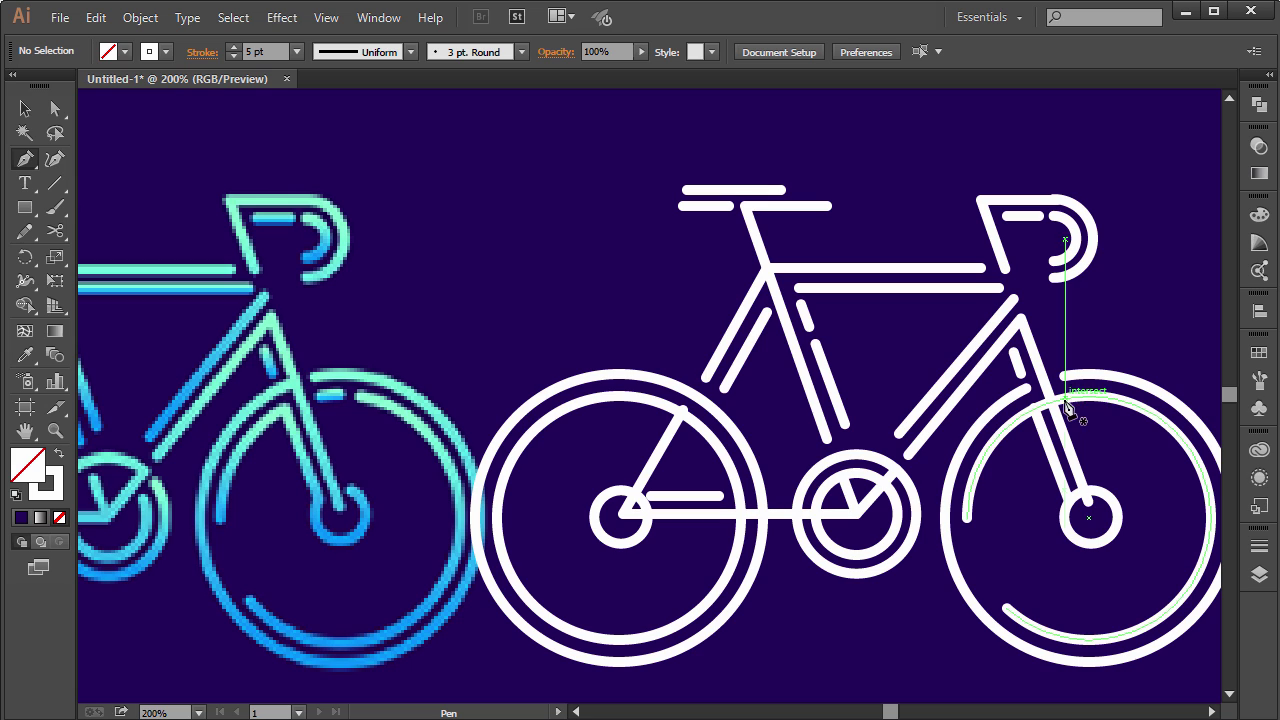
key(v)
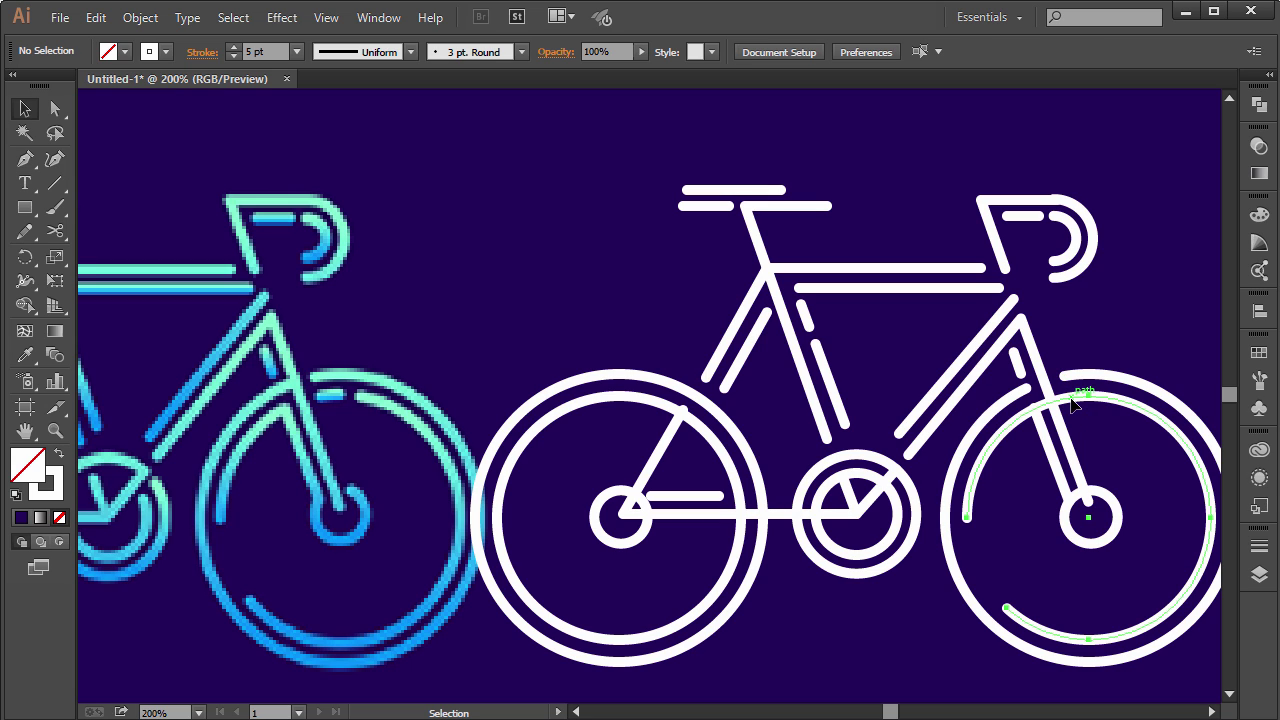
click(1071, 401)
key(p)
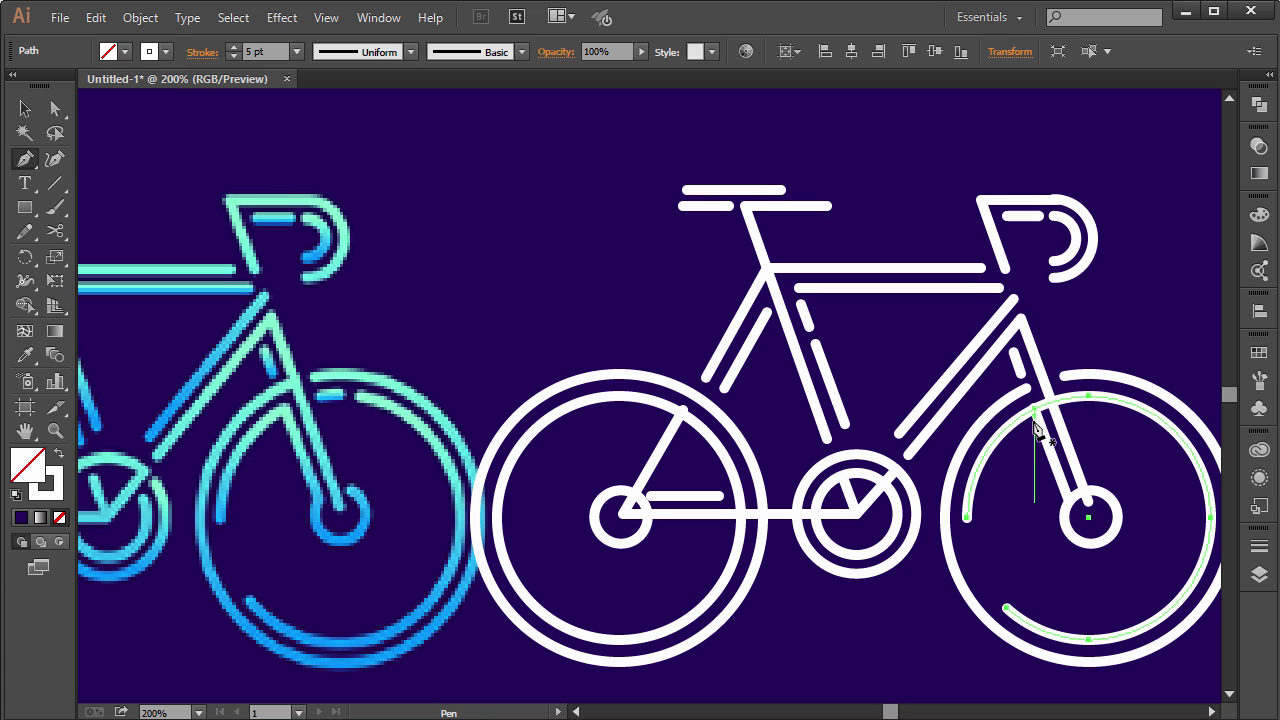
click(1034, 408)
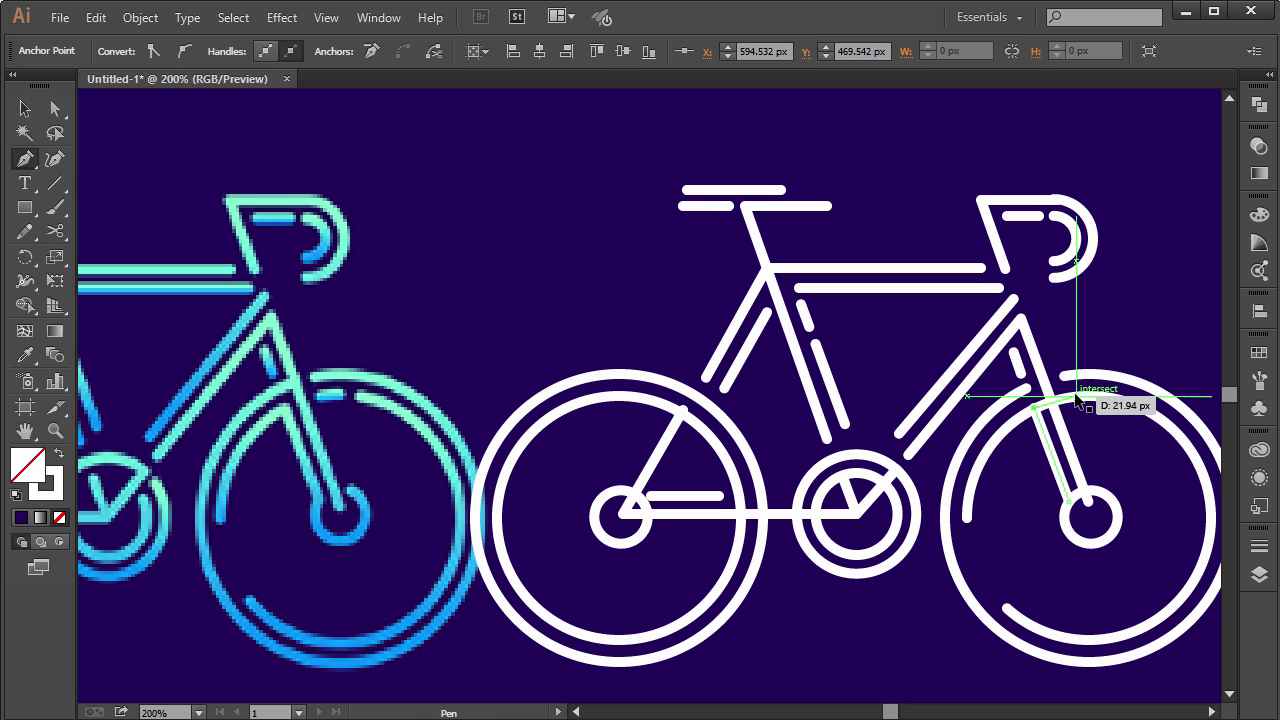
click(1076, 400)
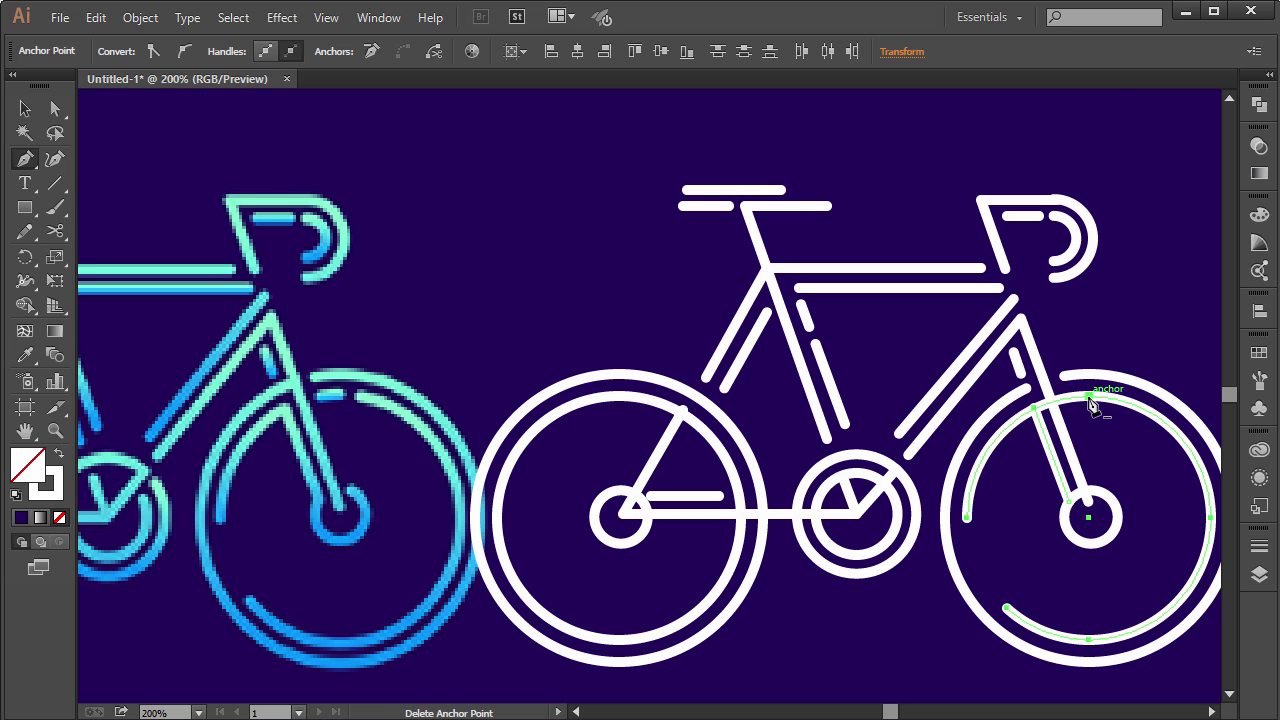
click(1090, 404)
click(1120, 409)
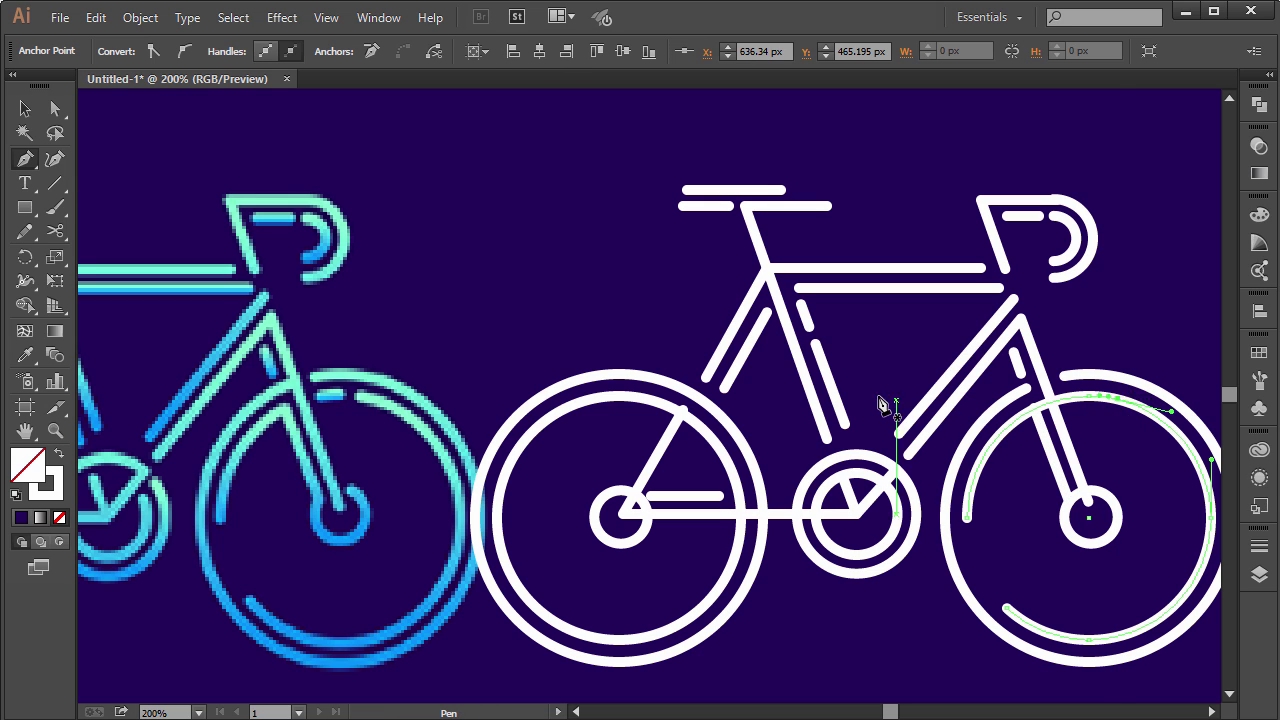
click(1079, 400)
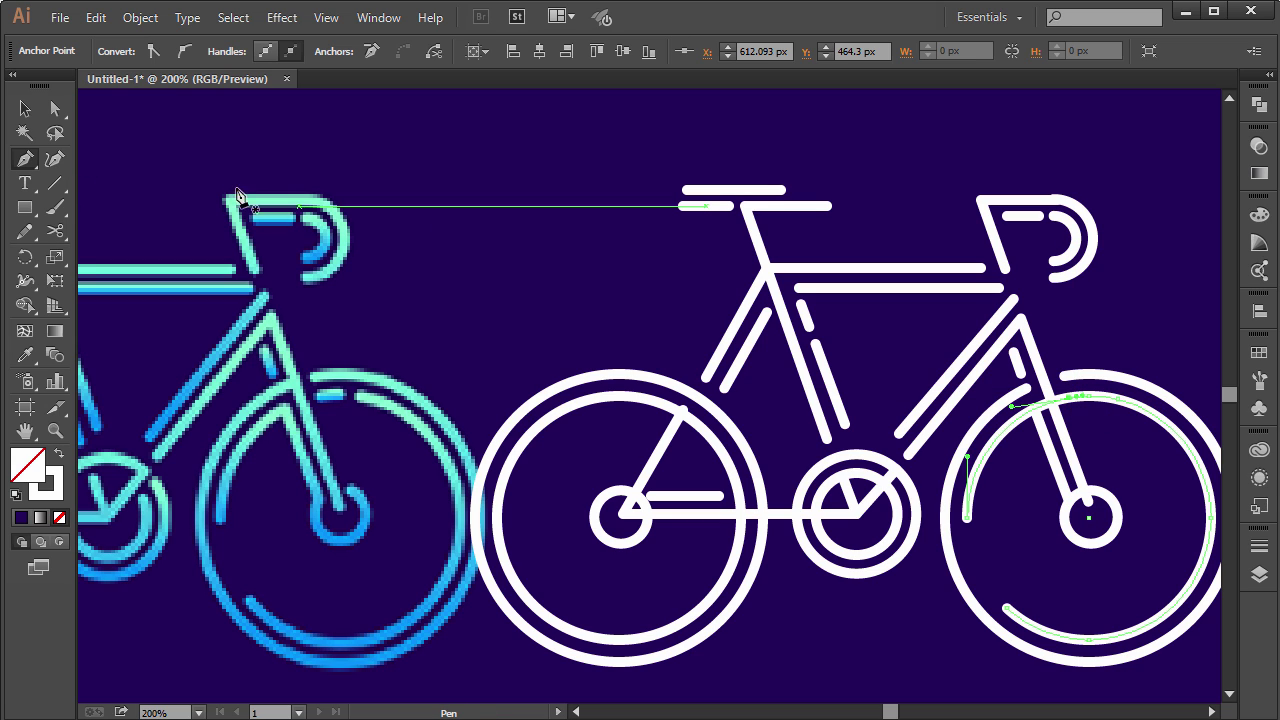
Cut the front wheel's inner circle at its top anchor and at the added points on both sides of it
key(c)
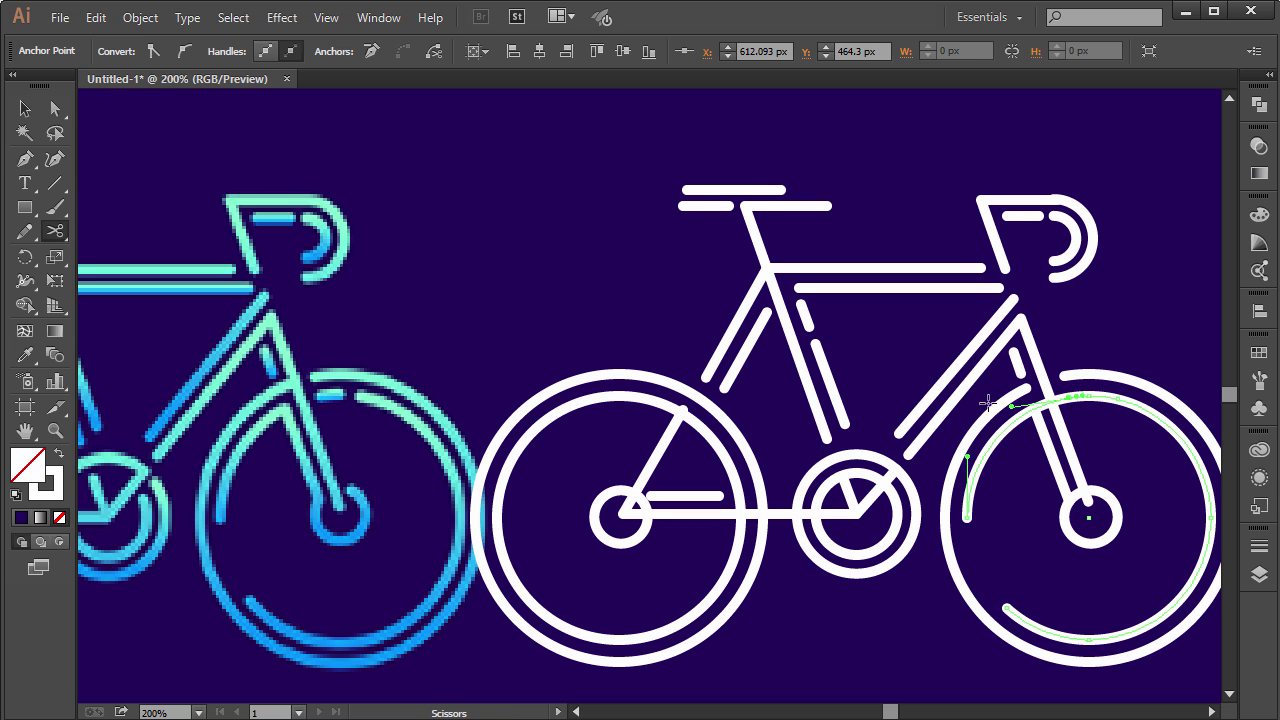
click(1097, 398)
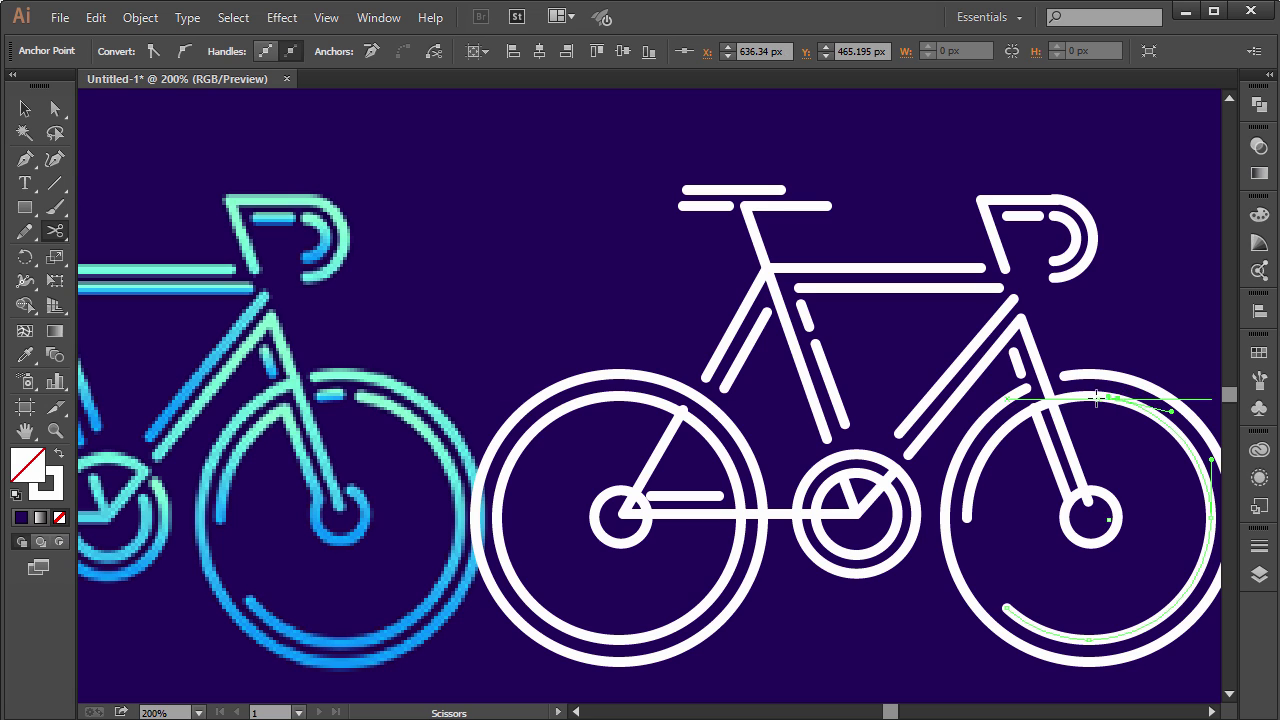
click(1032, 408)
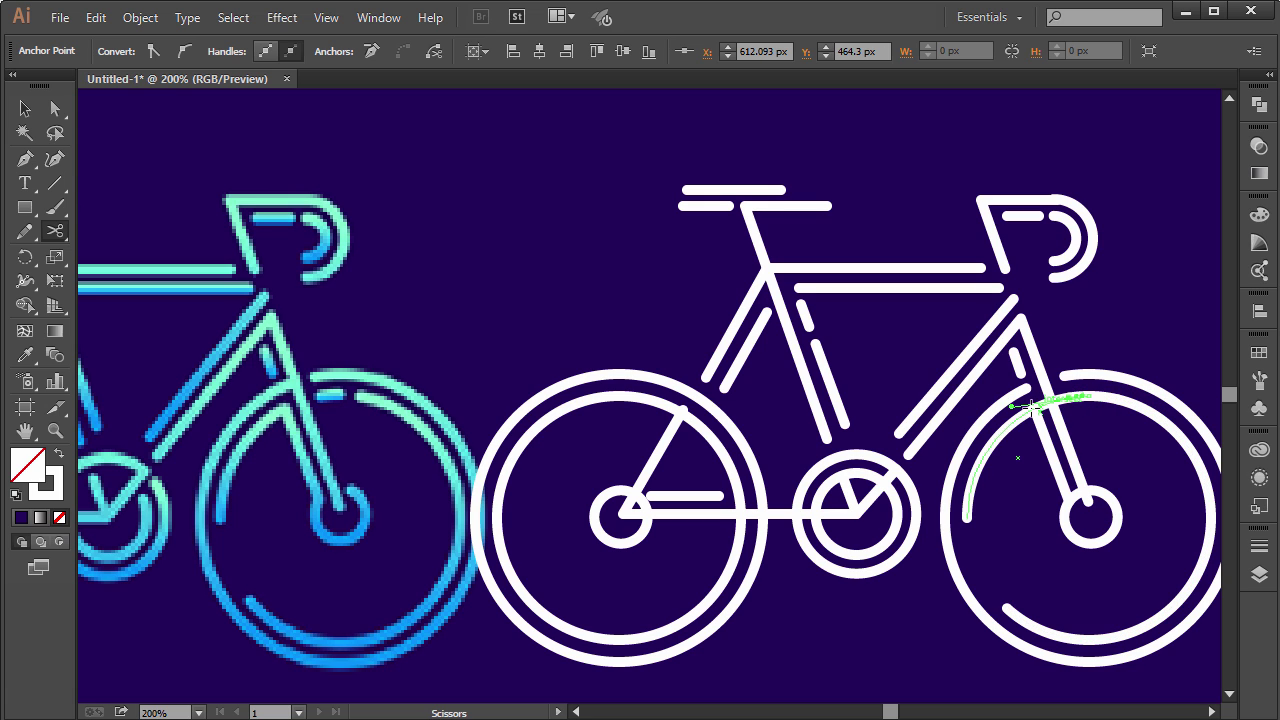
click(1037, 407)
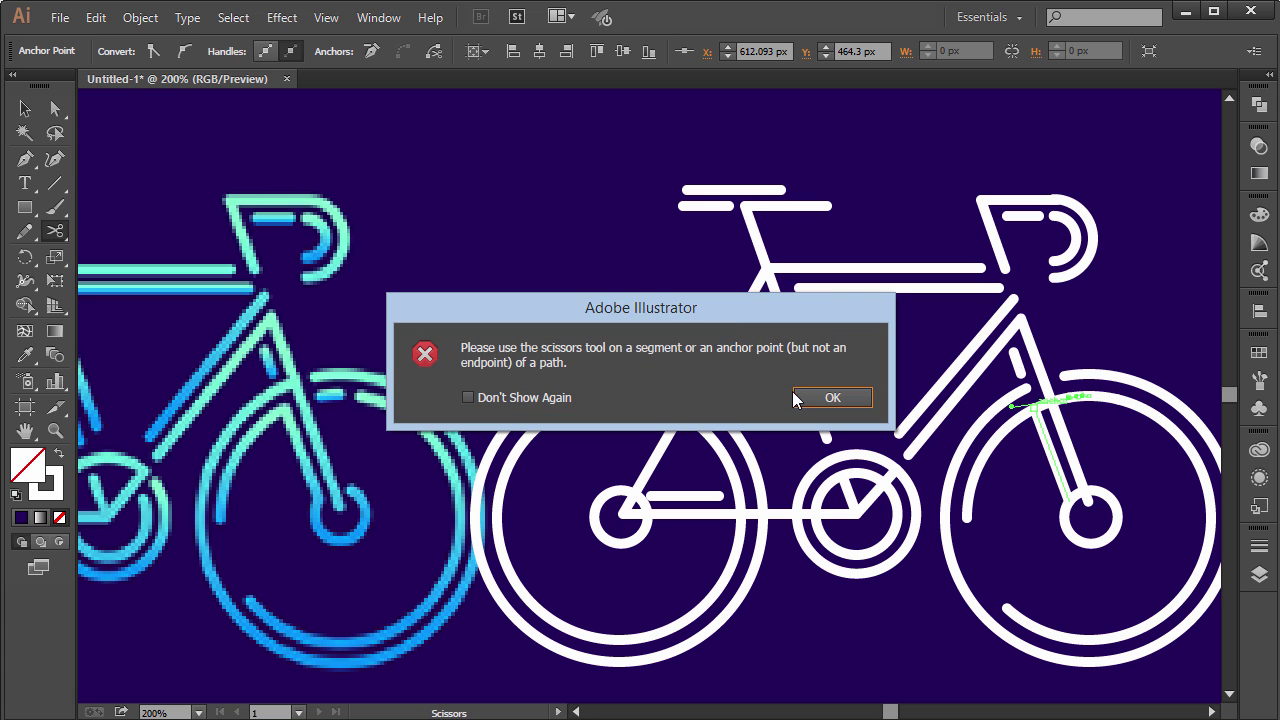
click(830, 397)
Delete the short segment just right of the top of the front wheel's inner circle, keeping the short dash on its left
click(39, 105)
click(1095, 415)
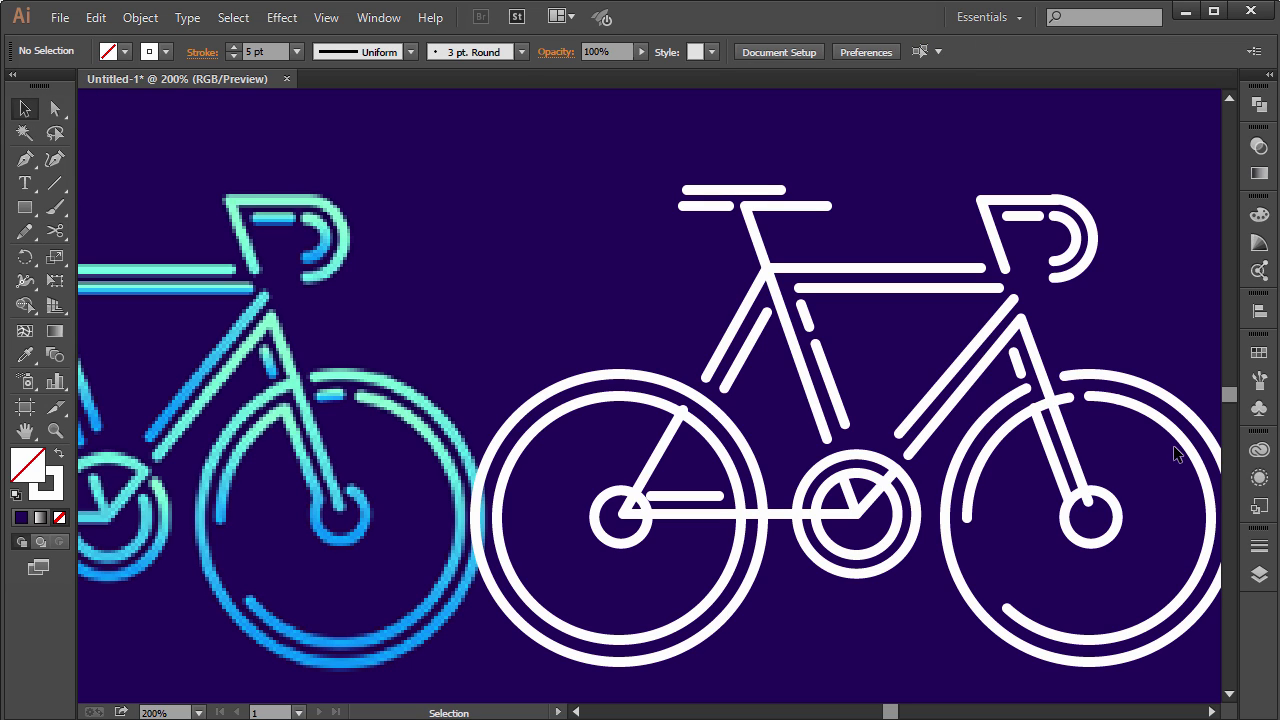
click(1100, 400)
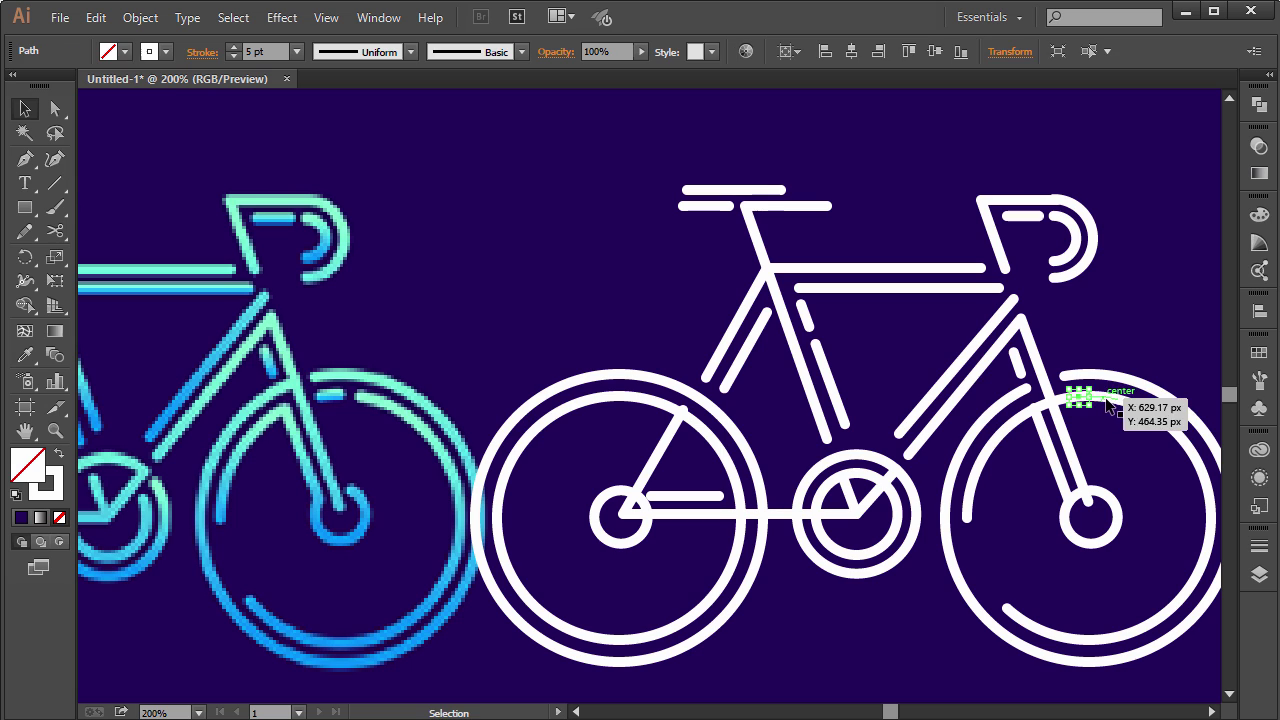
key(Delete)
key(ctrl+z)
key(Delete)
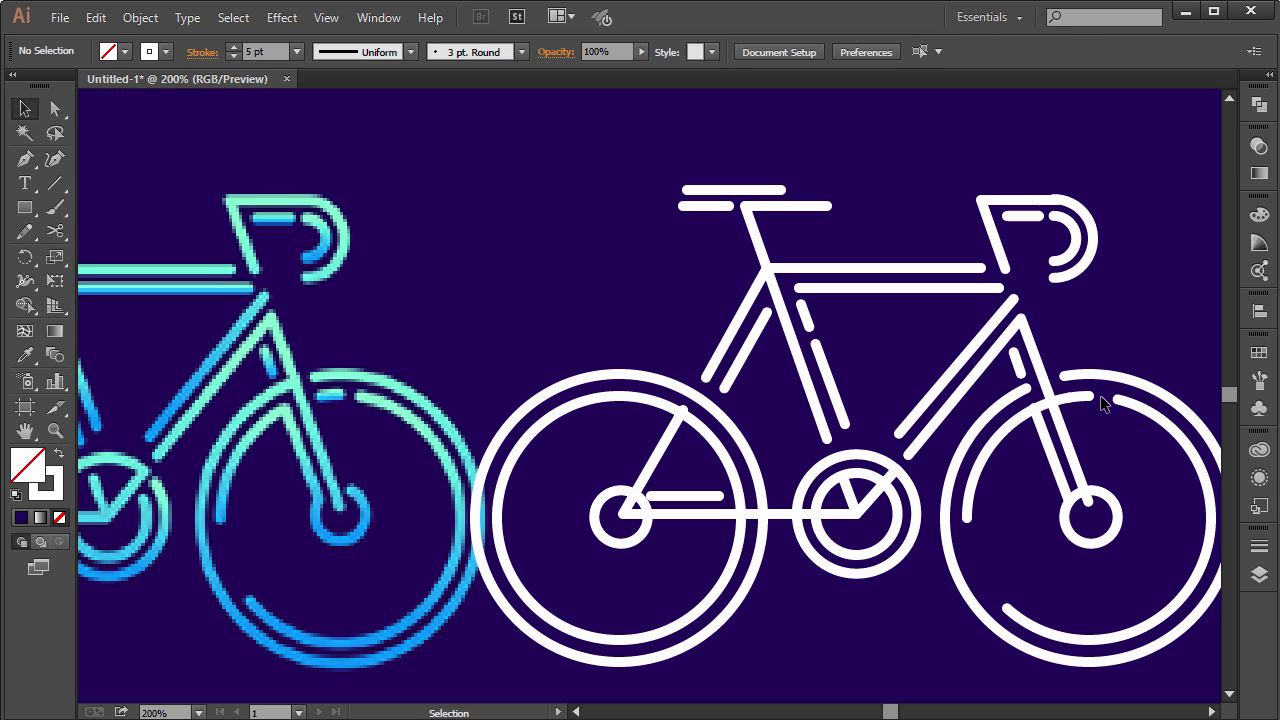
Add an anchor point to the upper-left arc of the front wheel's inner circle where it meets the inner fork line
click(1072, 400)
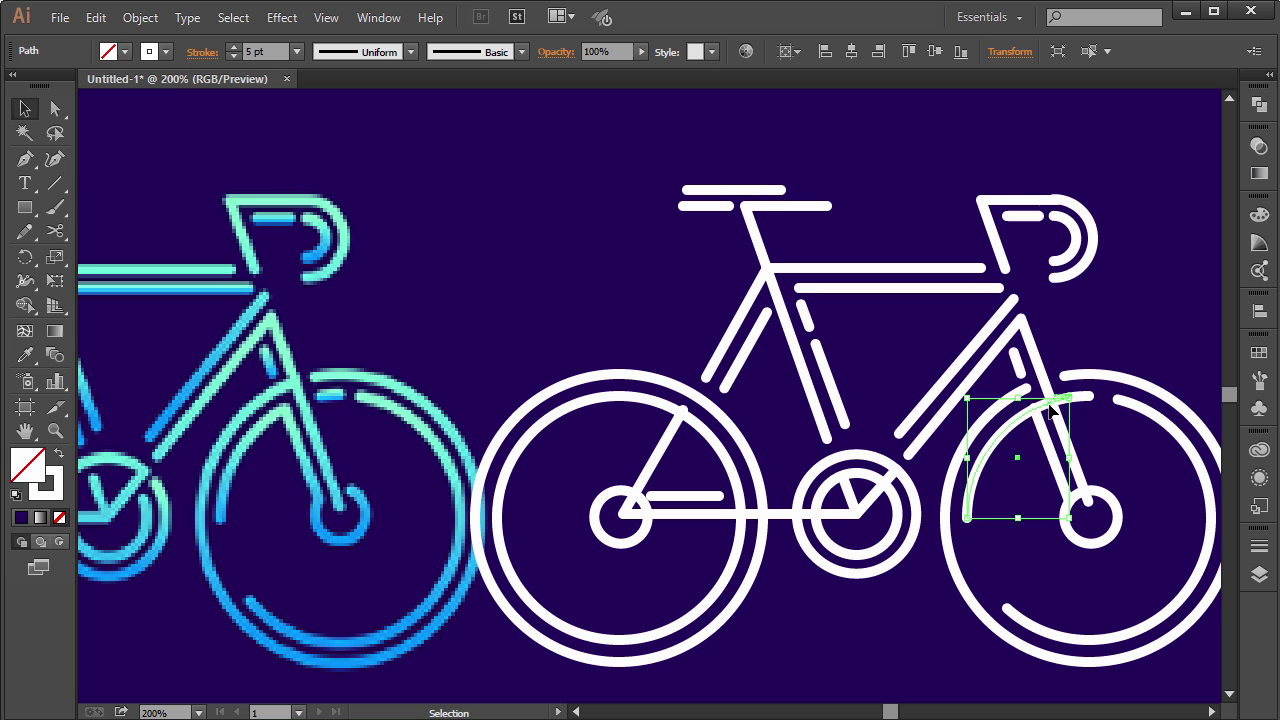
key(p)
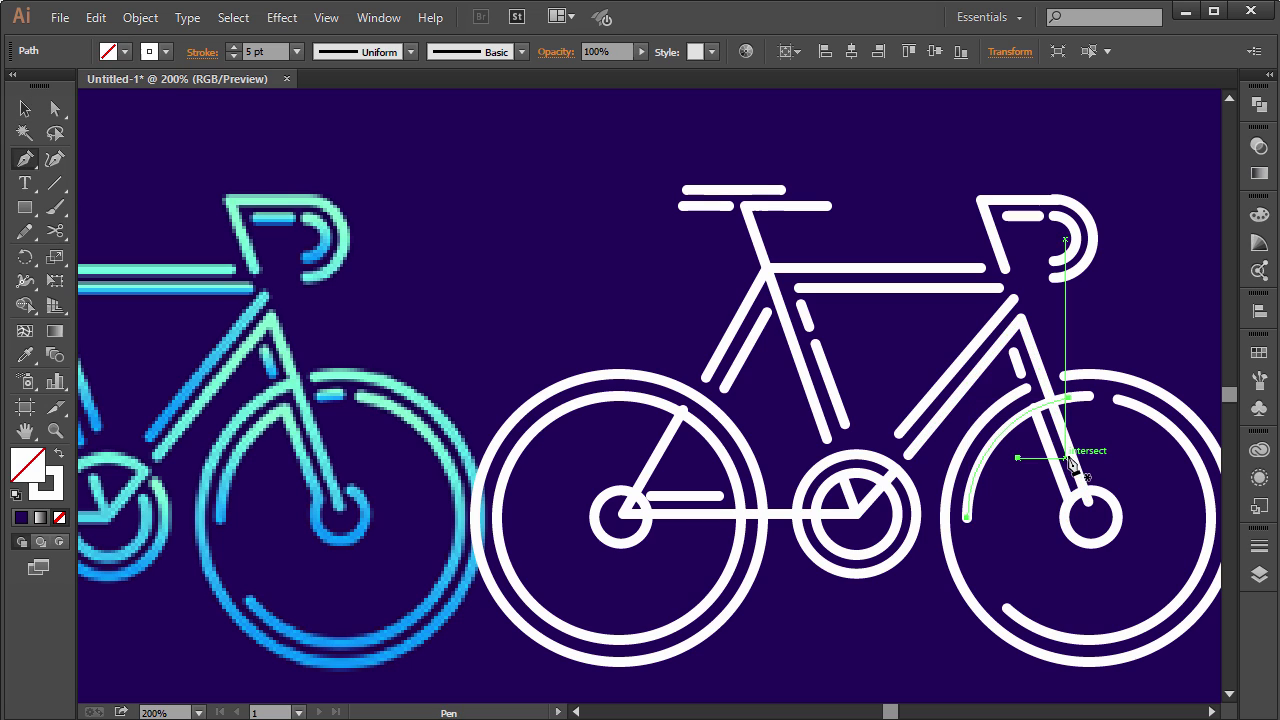
click(1045, 410)
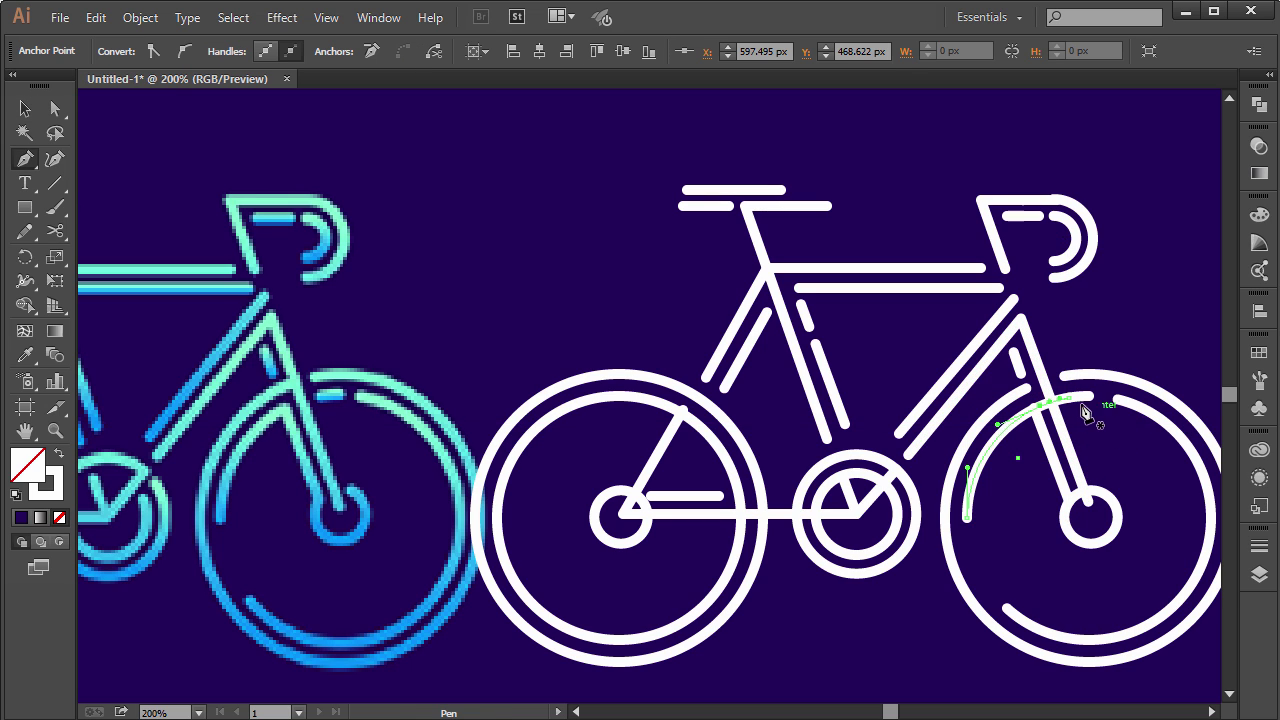
Cut the front wheel's inner circle at the fork-line anchor and delete the arc segment between it and the top dash
key(c)
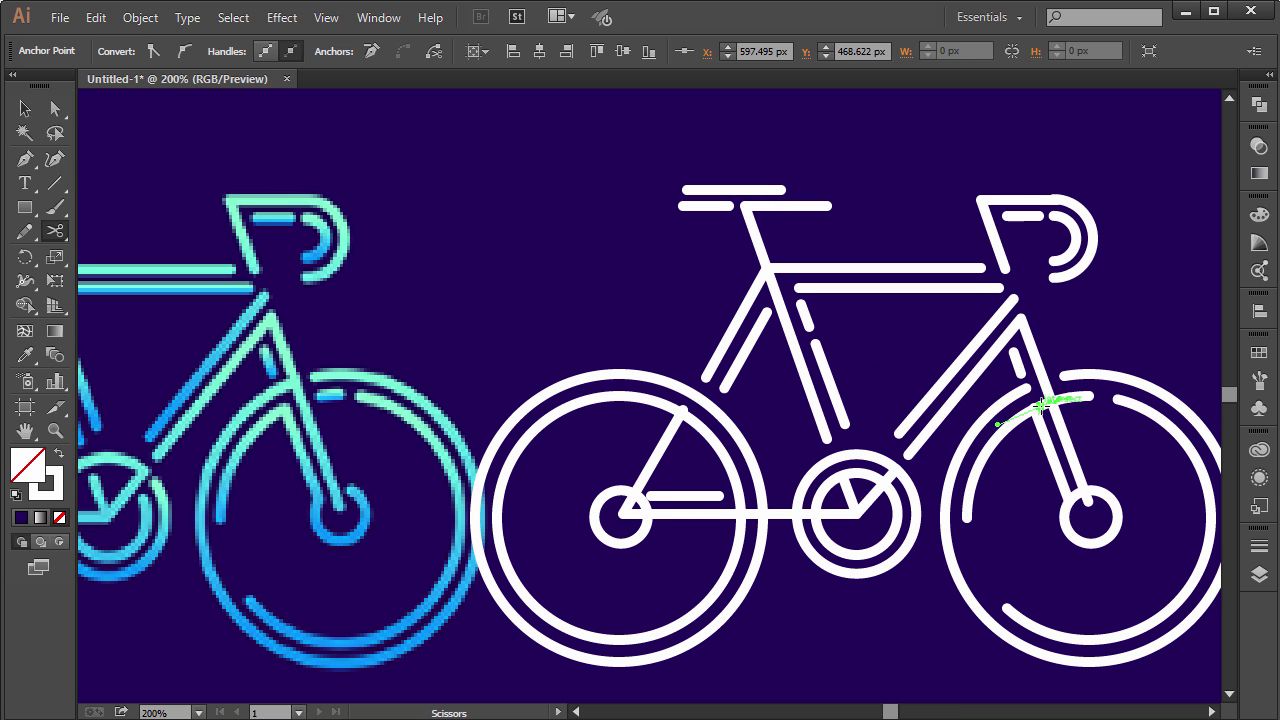
click(25, 108)
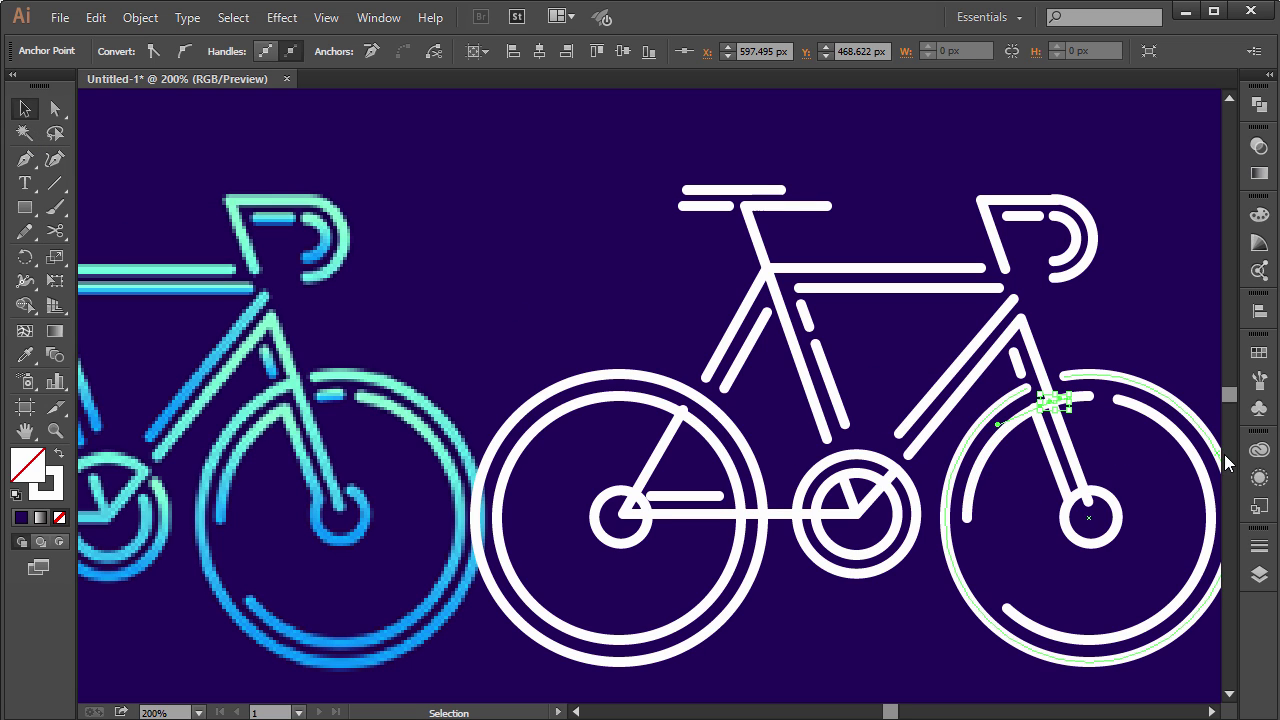
click(1068, 422)
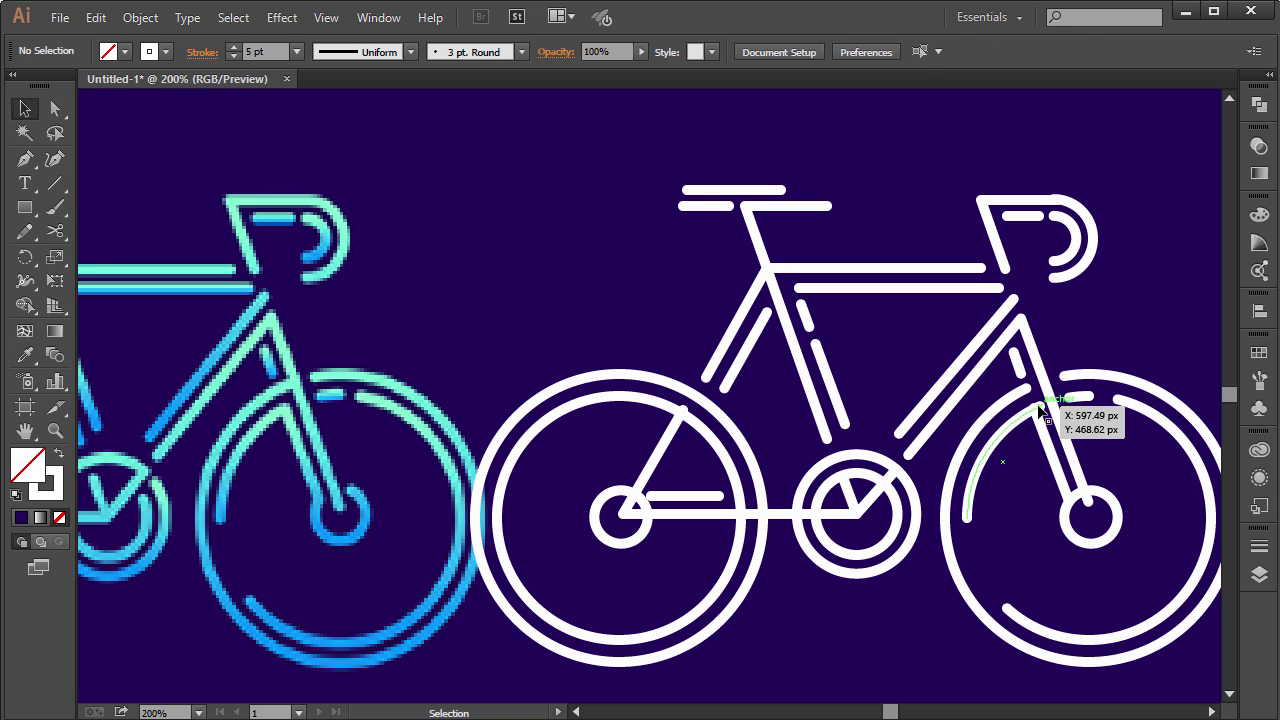
click(1049, 438)
click(1137, 443)
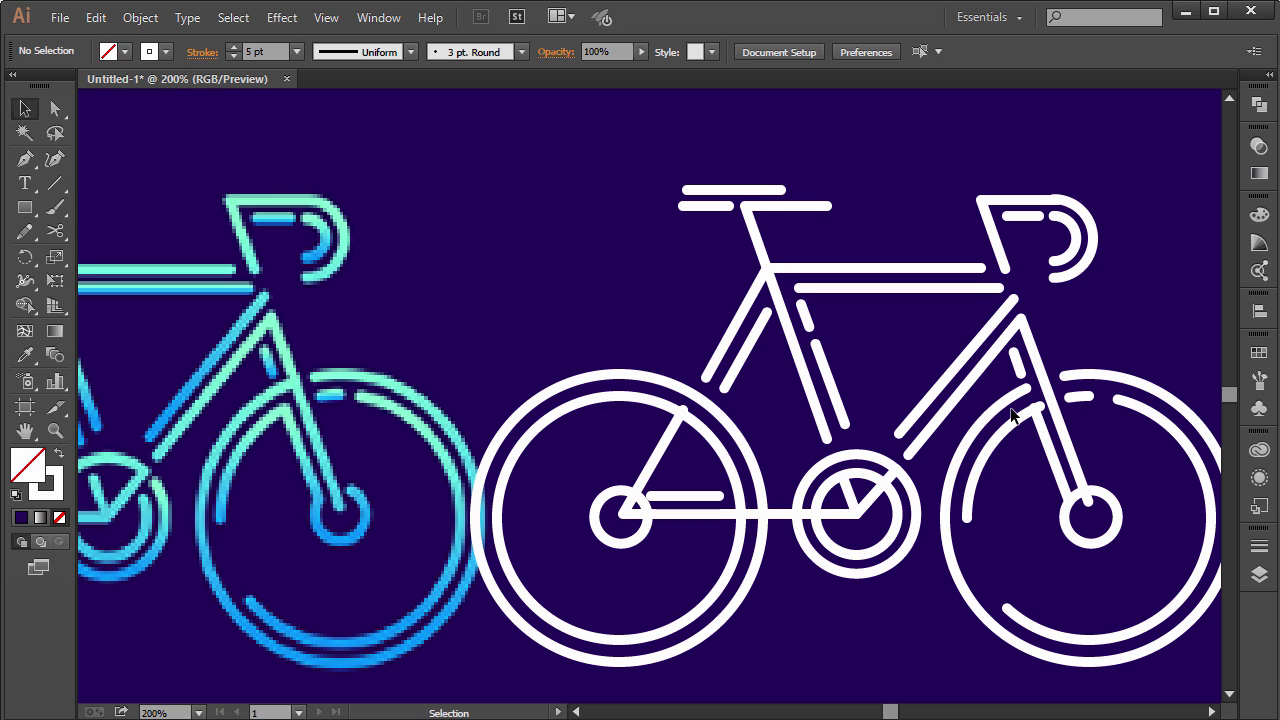
Move the upper end anchor of the front wheel's inner left arc onto the top of the inner fork line, about X 594.5, Y 469.6 px
click(1040, 413)
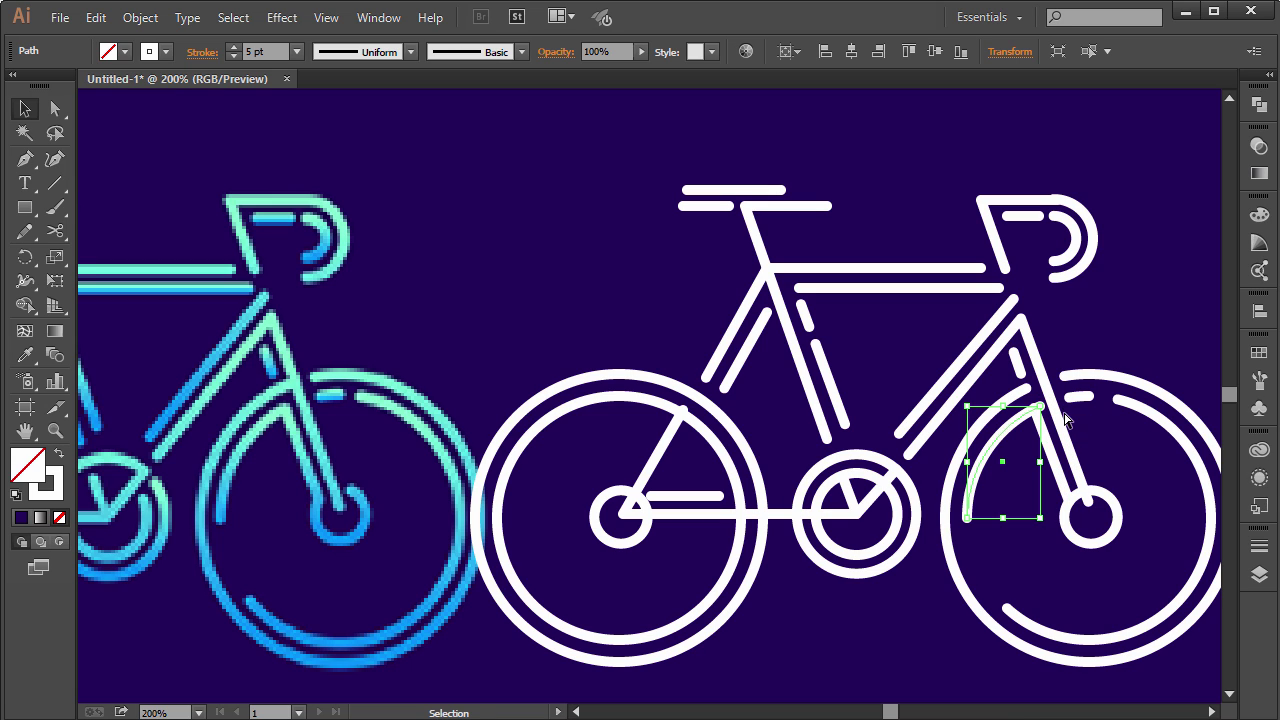
key(a)
key(ctrl+plus)
key(ctrl+plus)
key(space)
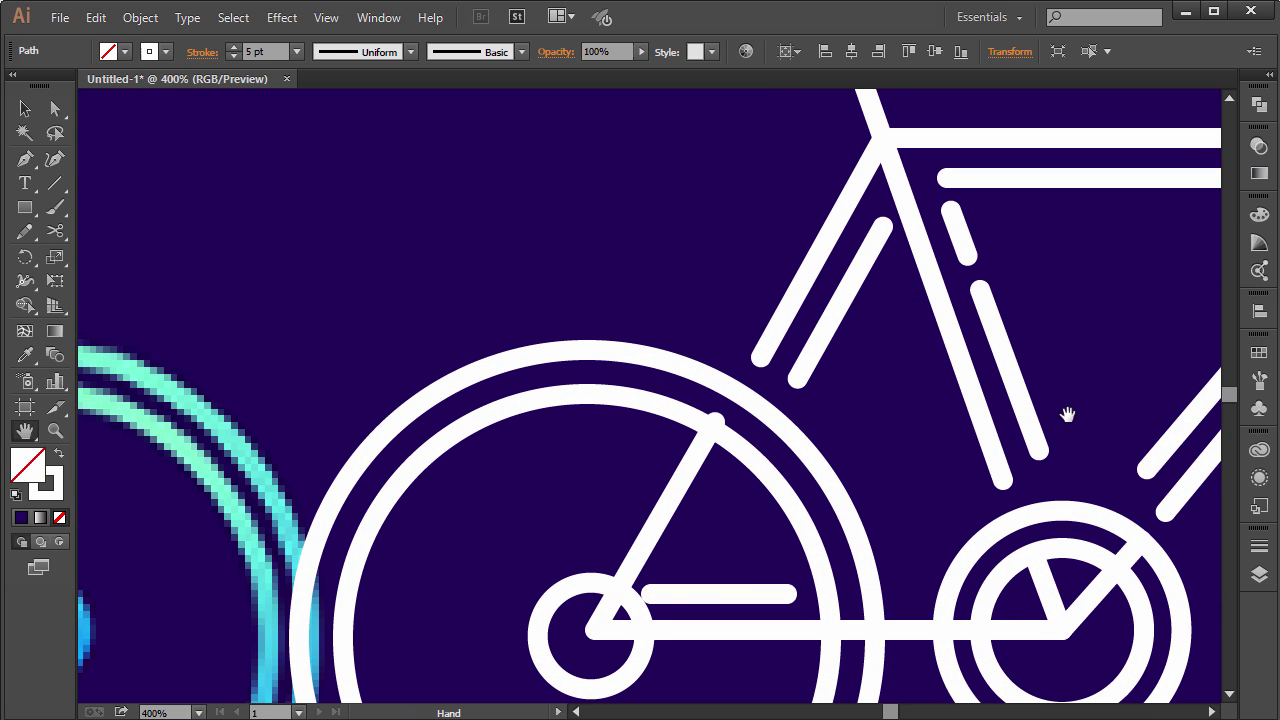
drag(849, 396, 592, 380)
drag(812, 360, 460, 345)
drag(670, 356, 601, 420)
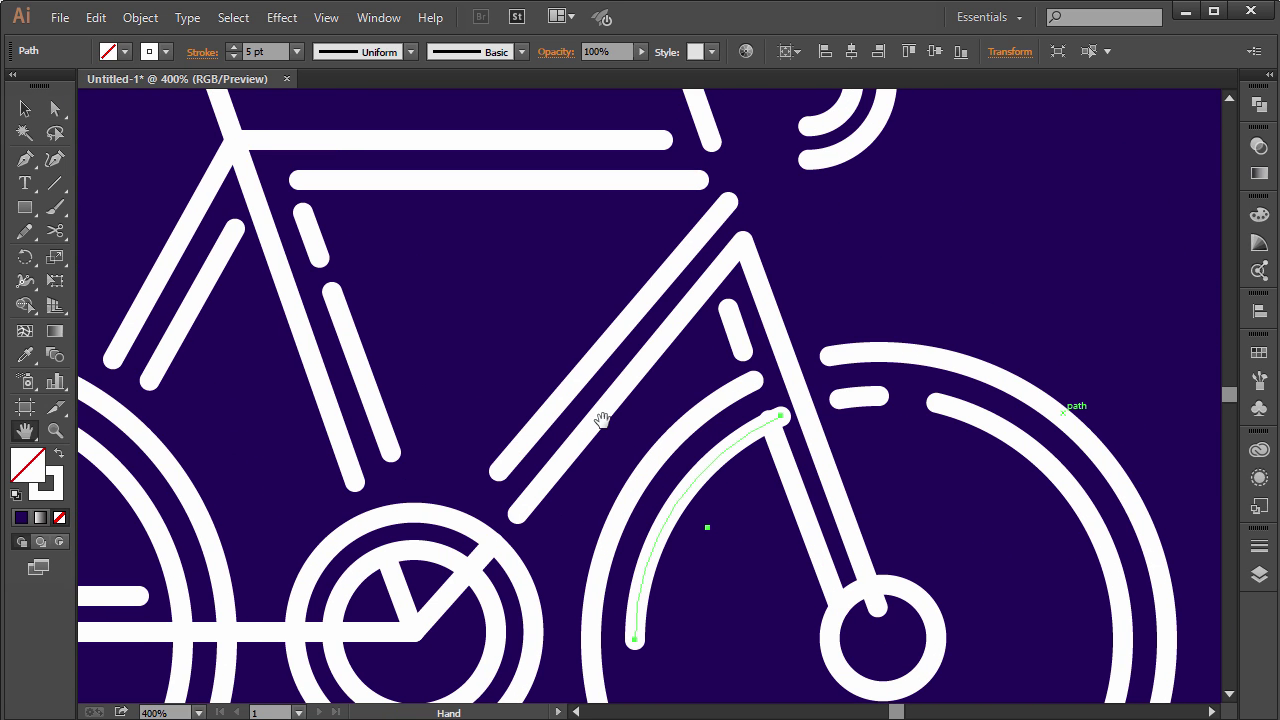
click(782, 416)
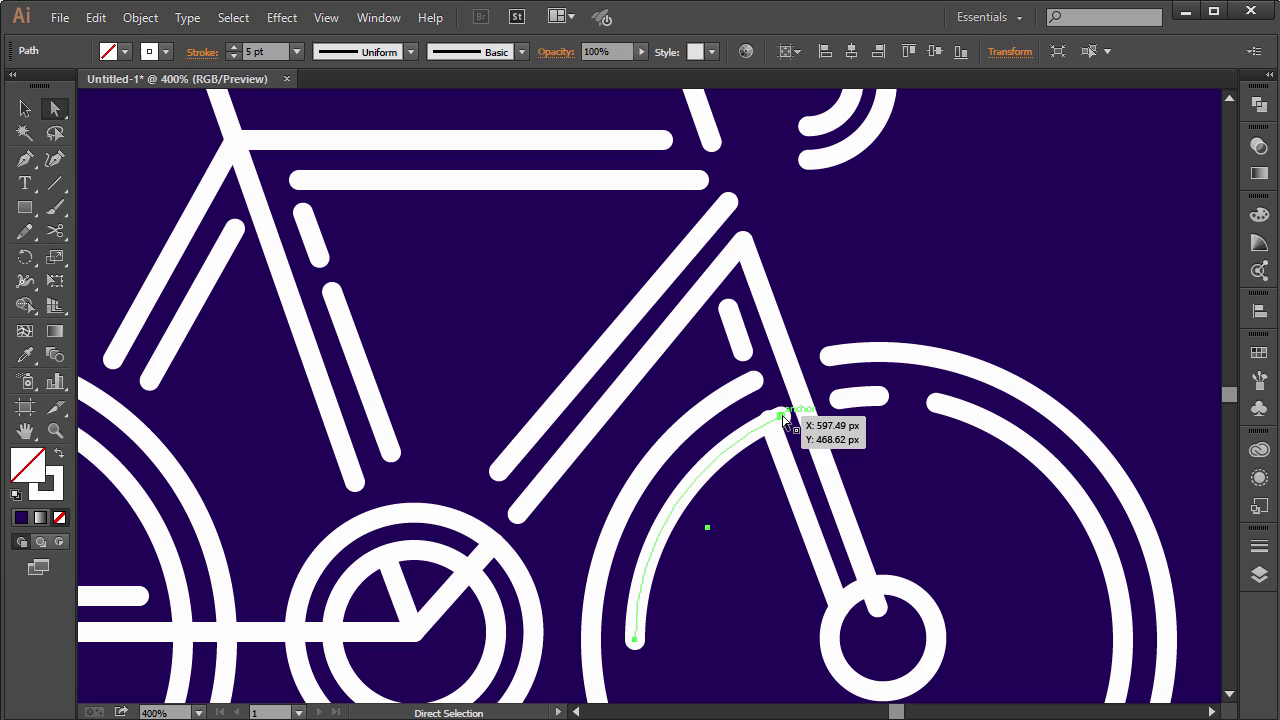
drag(783, 420, 780, 420)
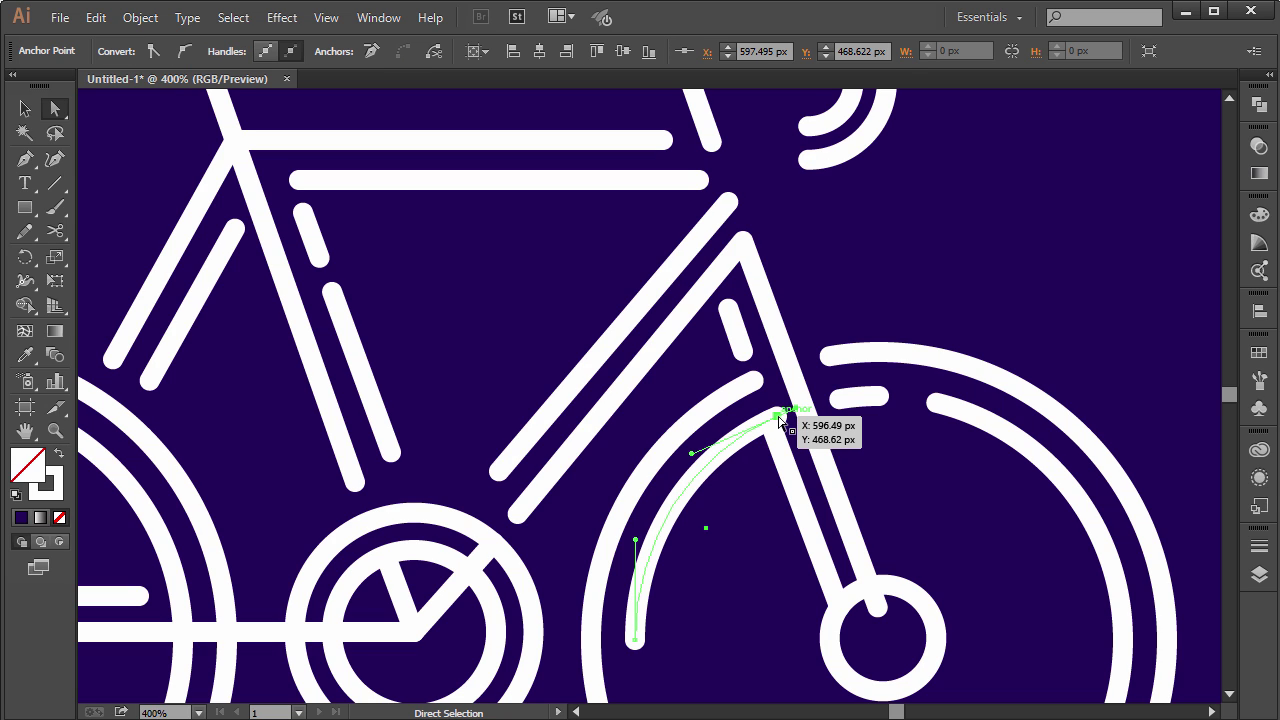
key(Left)
key(Left)
key(Down)
key(Down)
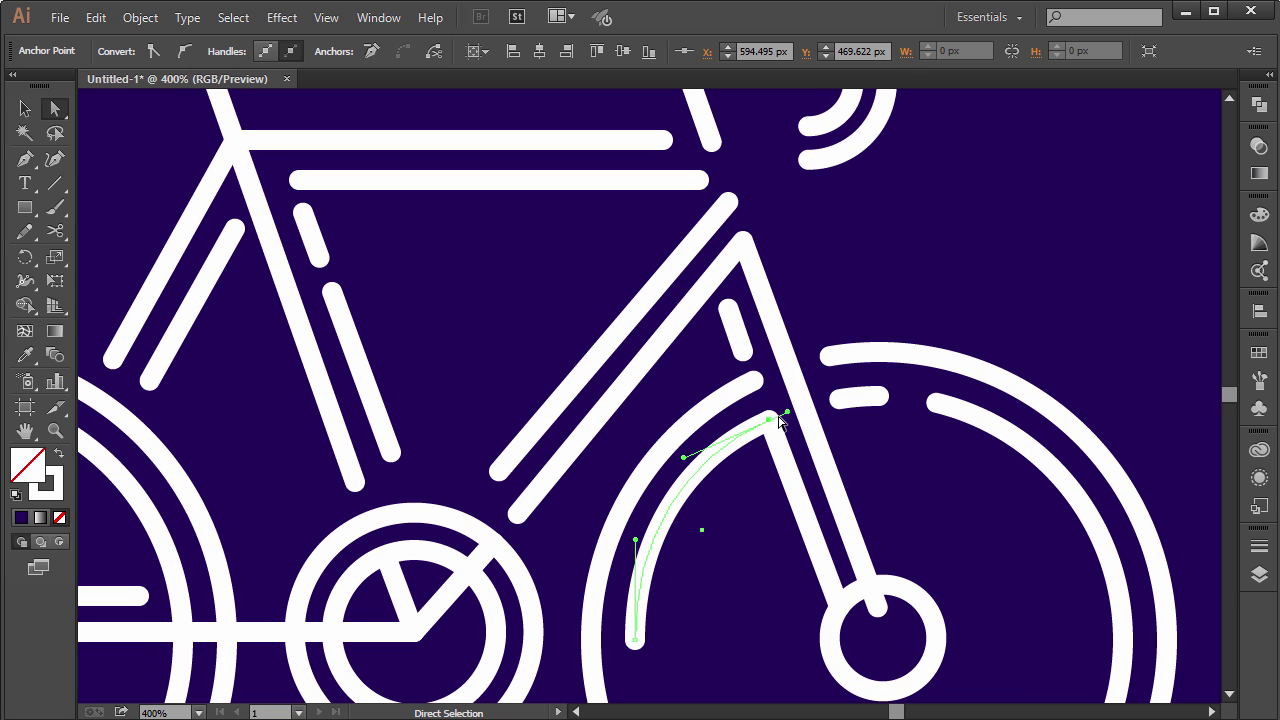
click(880, 464)
Compare the white bicycle's frame, wheels and chainring with the coloured reference for remaining gaps
key(ctrl+0)
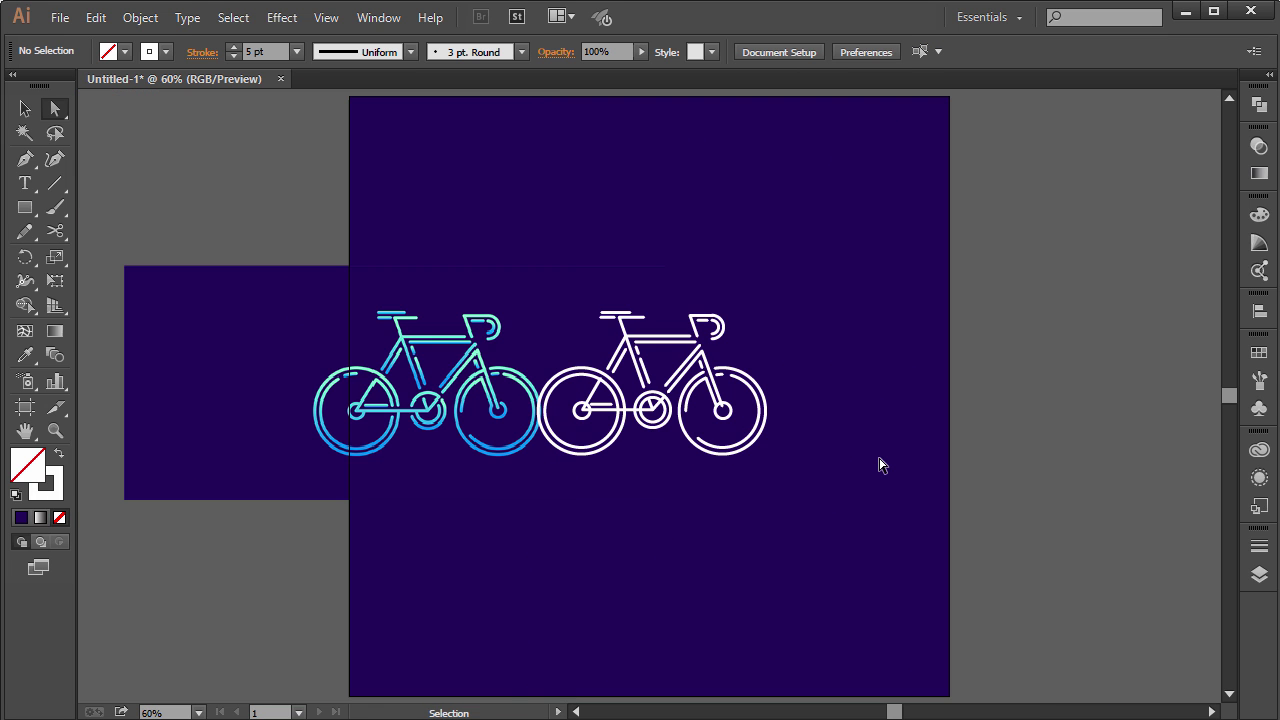
key(ctrl+plus)
key(ctrl+plus)
key(ctrl+plus)
key(ctrl+plus)
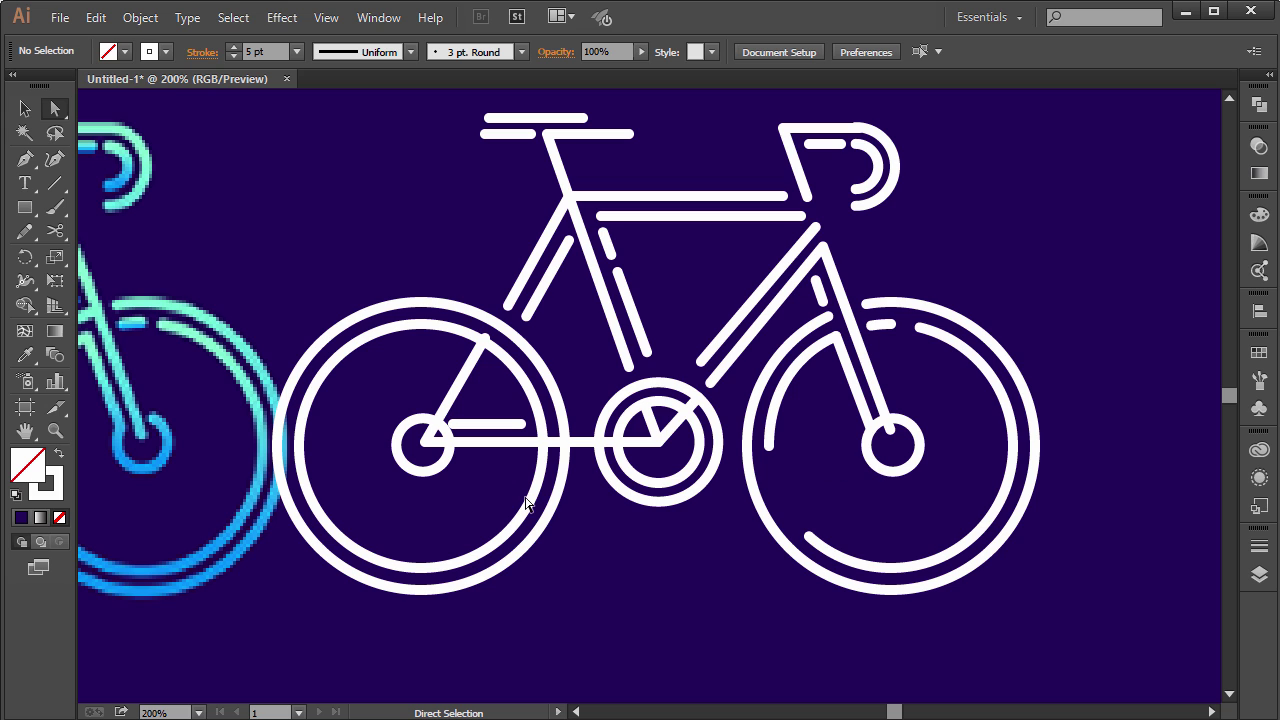
key(space)
drag(290, 355, 486, 381)
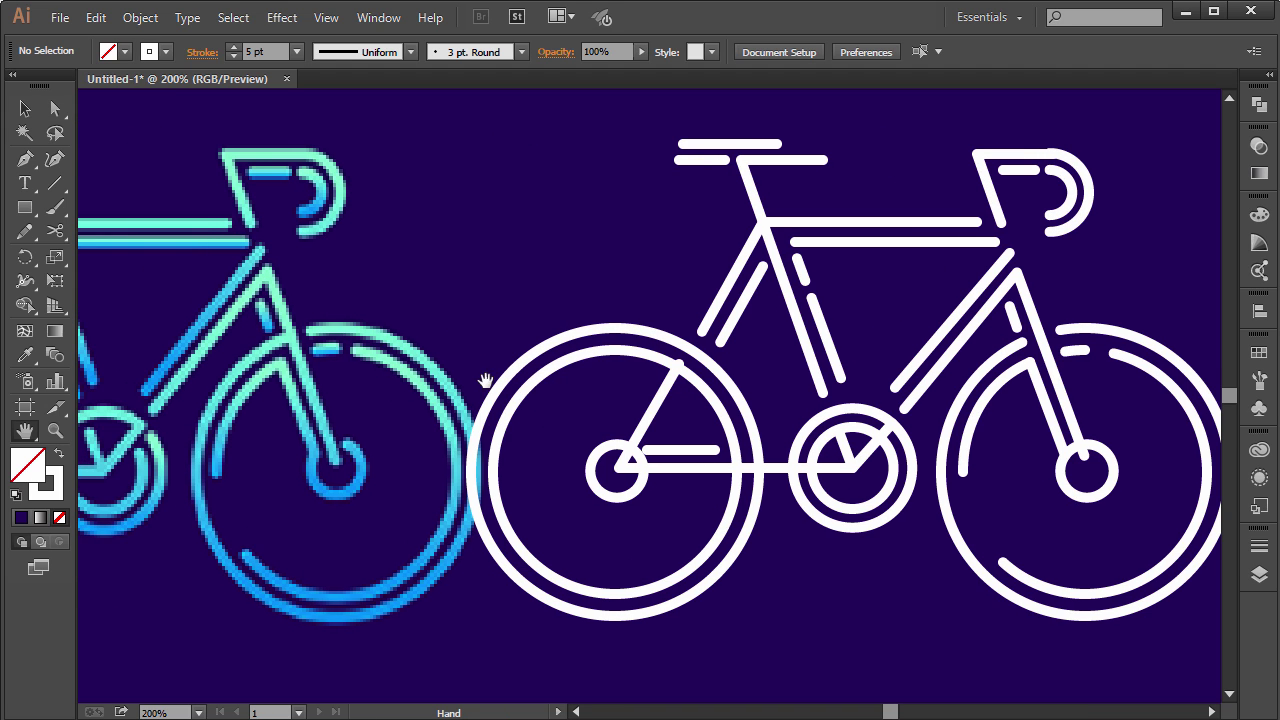
drag(594, 314, 460, 288)
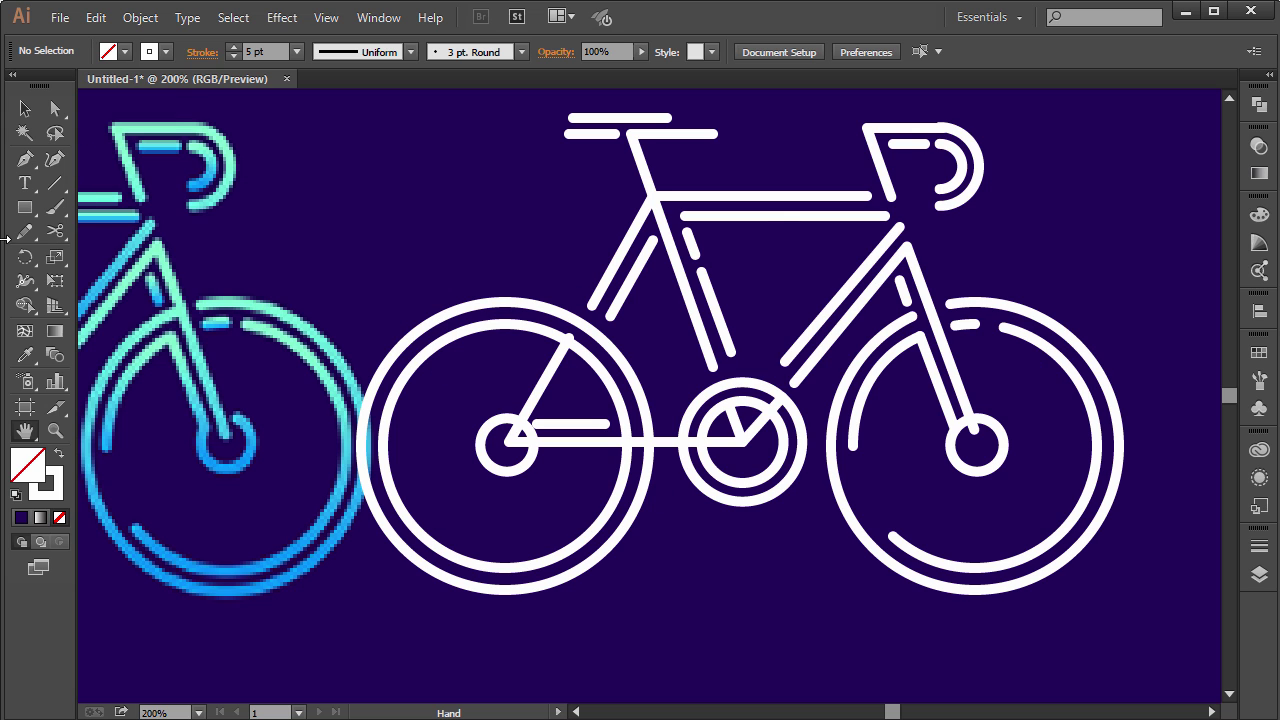
key(ctrl+minus)
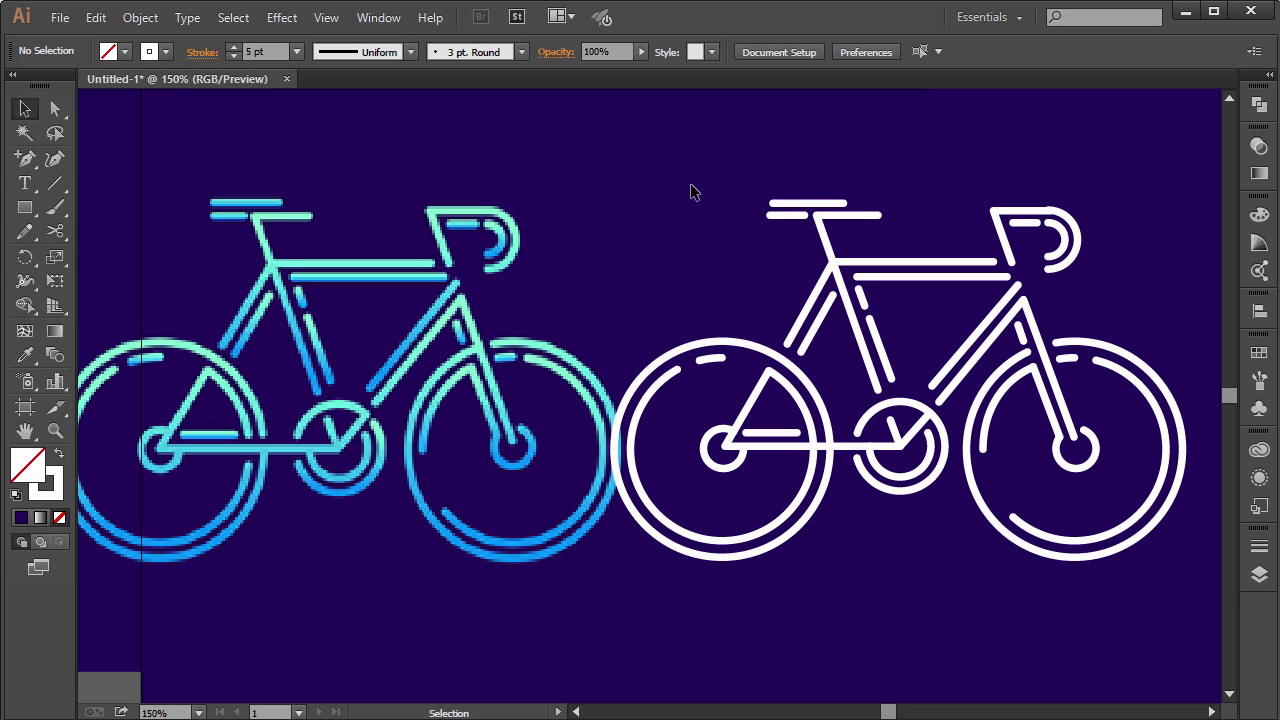
Line up the upper saddle line's left end with the line below it, and group all paths of the white bicycle
click(790, 206)
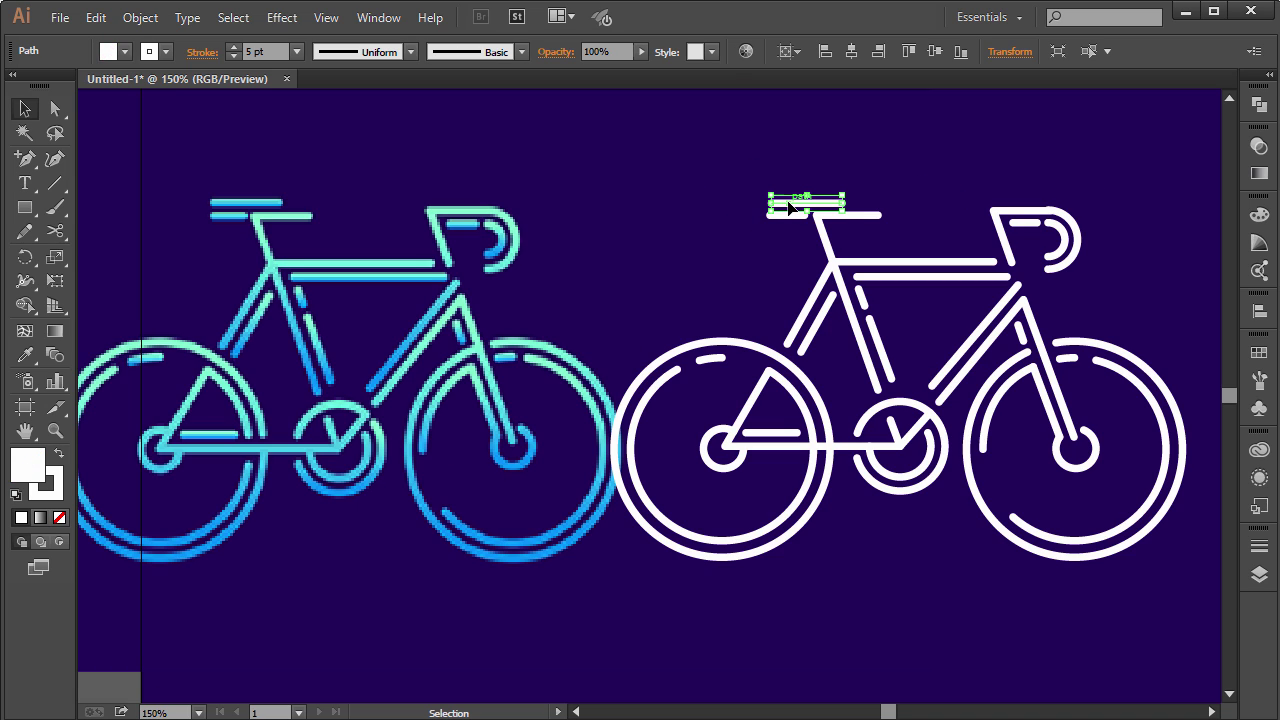
click(670, 212)
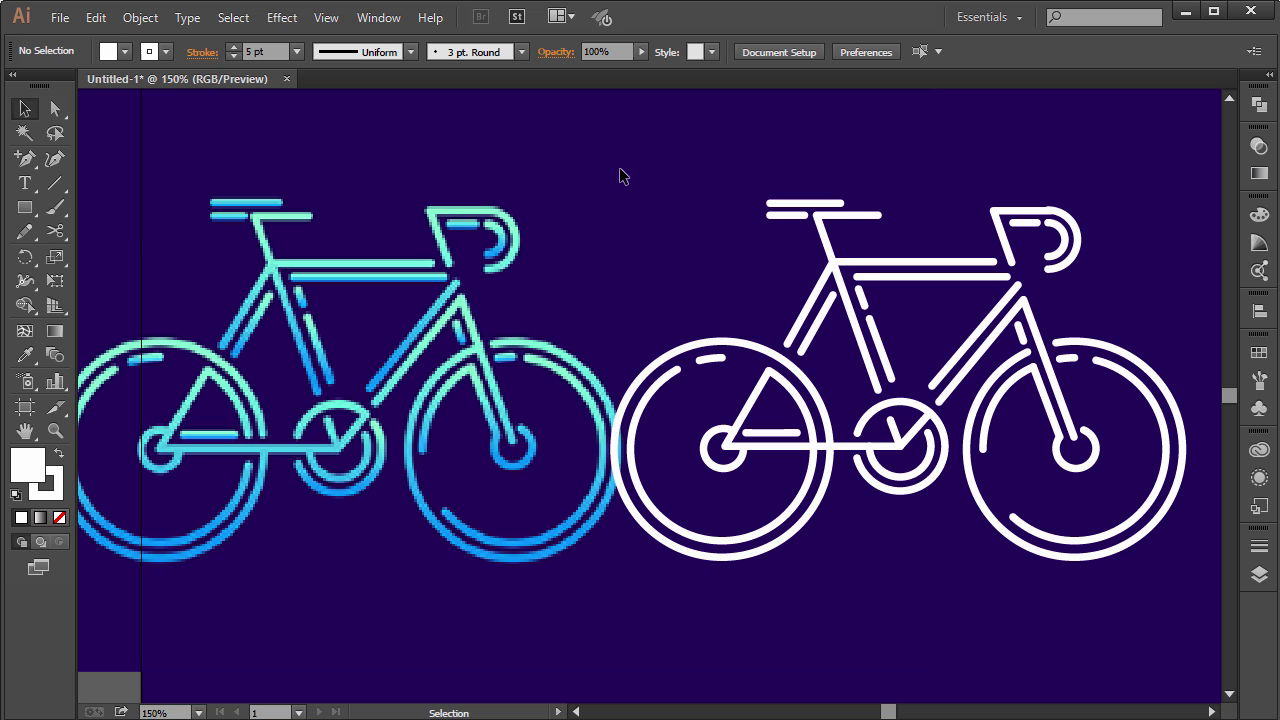
drag(538, 160, 1193, 618)
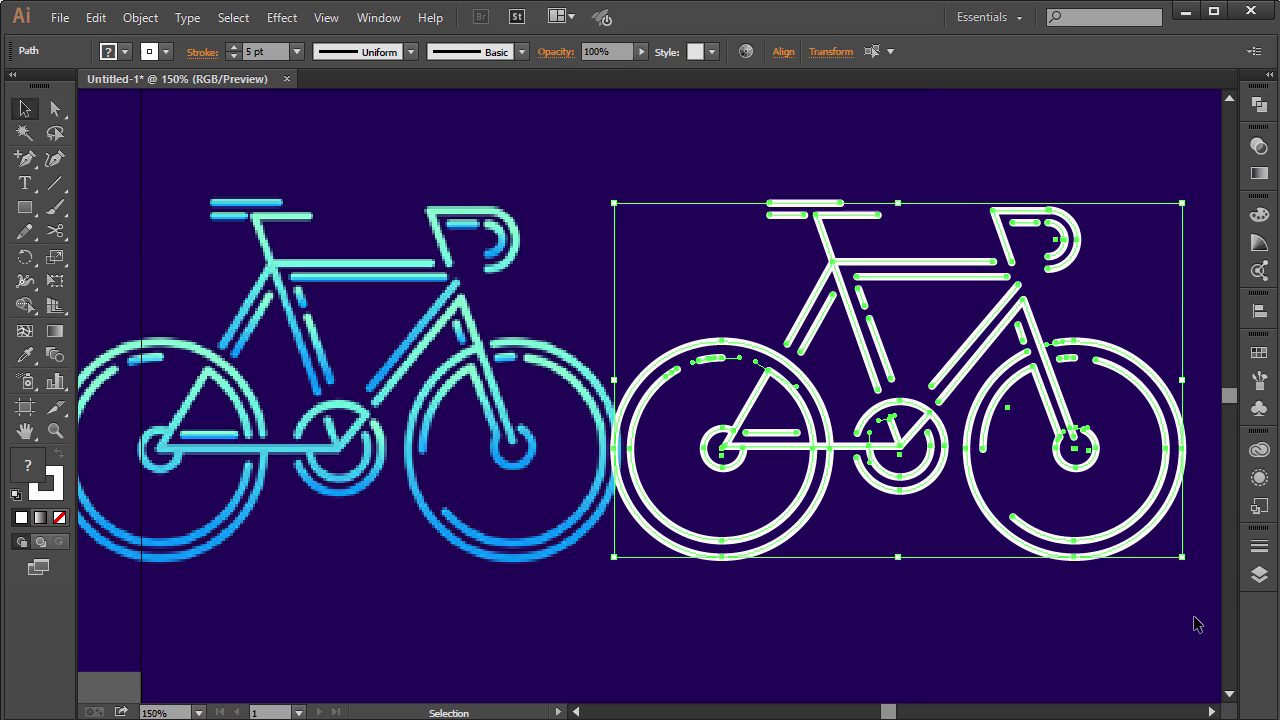
right_click(932, 384)
click(1002, 473)
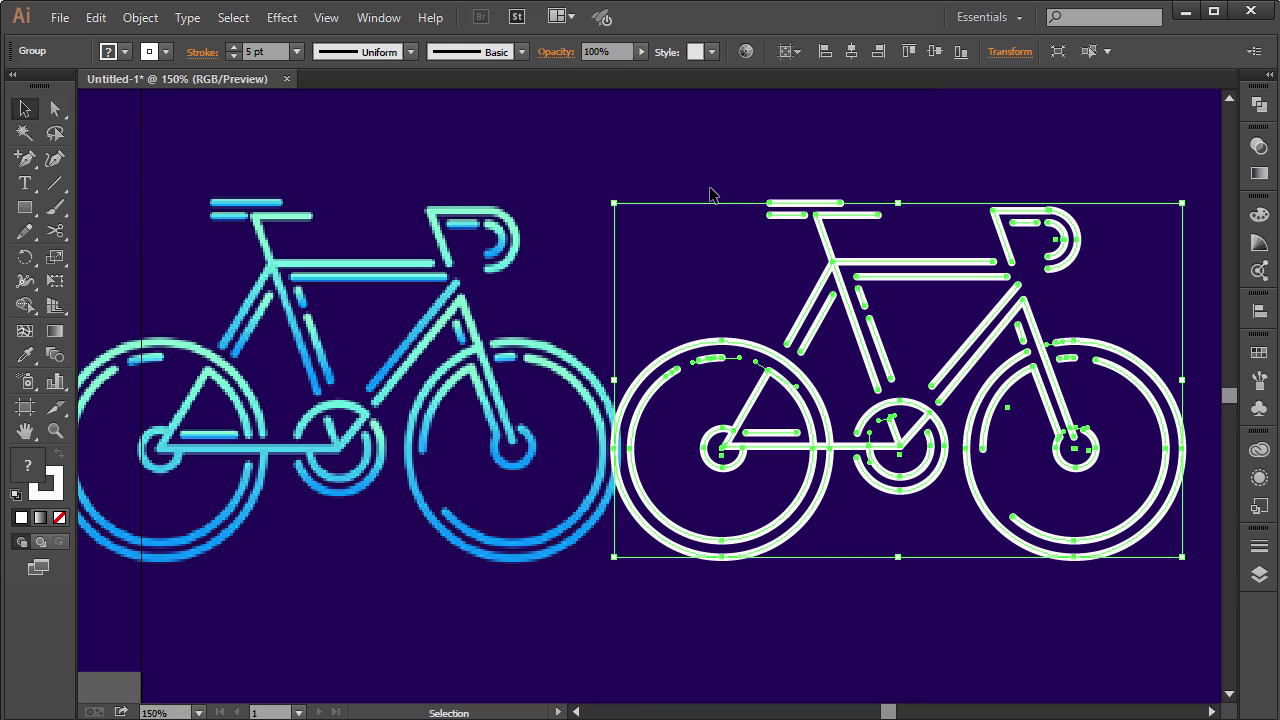
click(817, 187)
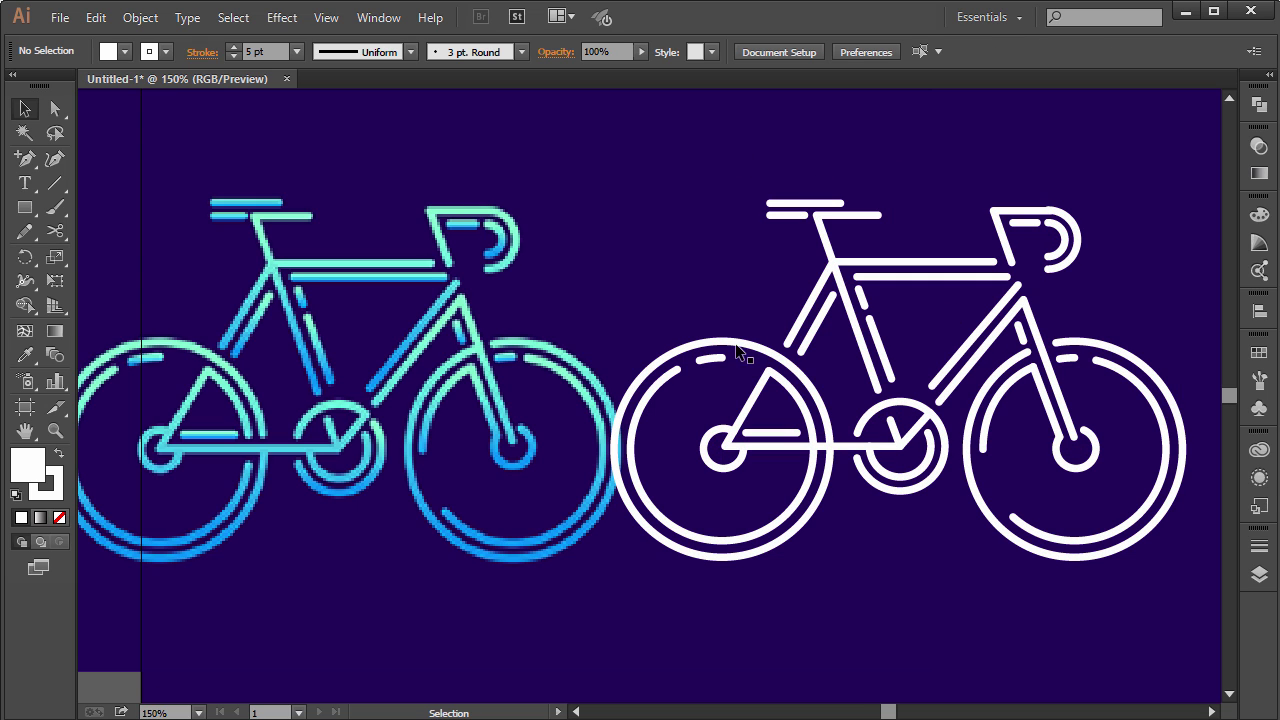
Apply the linear white-to-black gradient to the grouped bicycle's stroke and set its fill to none
click(829, 257)
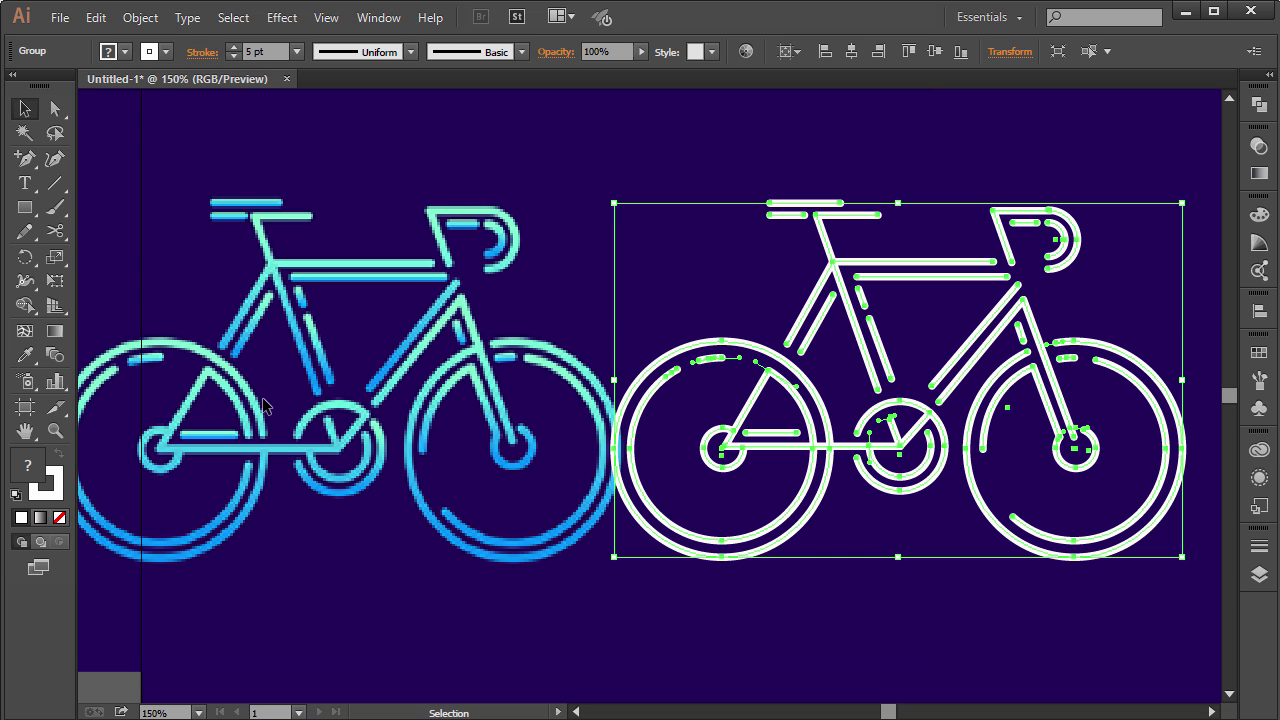
click(46, 518)
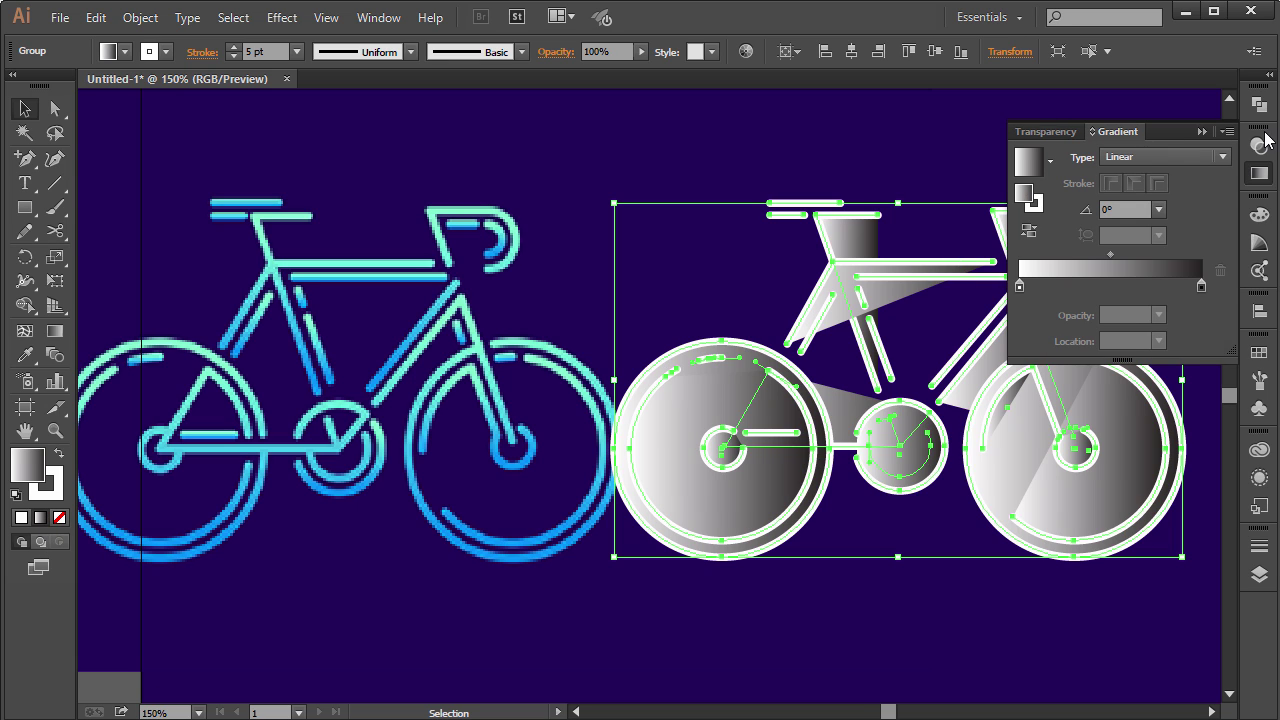
click(1197, 132)
click(57, 455)
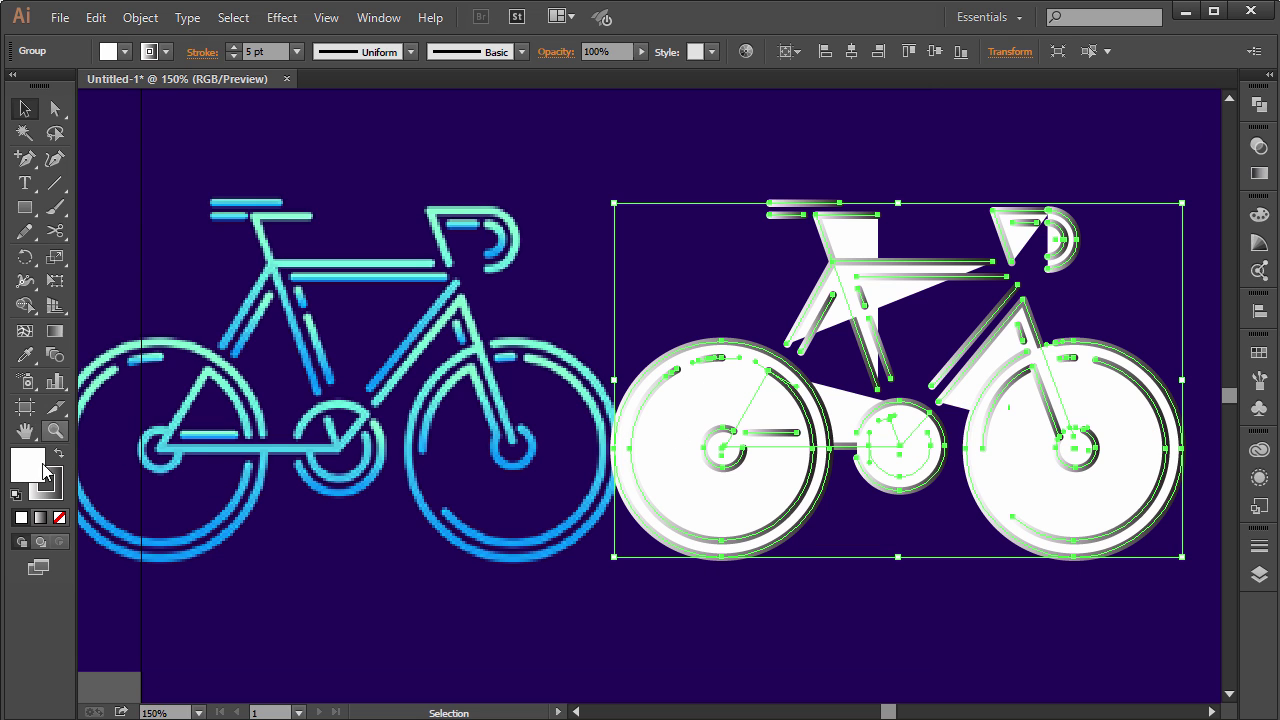
click(60, 518)
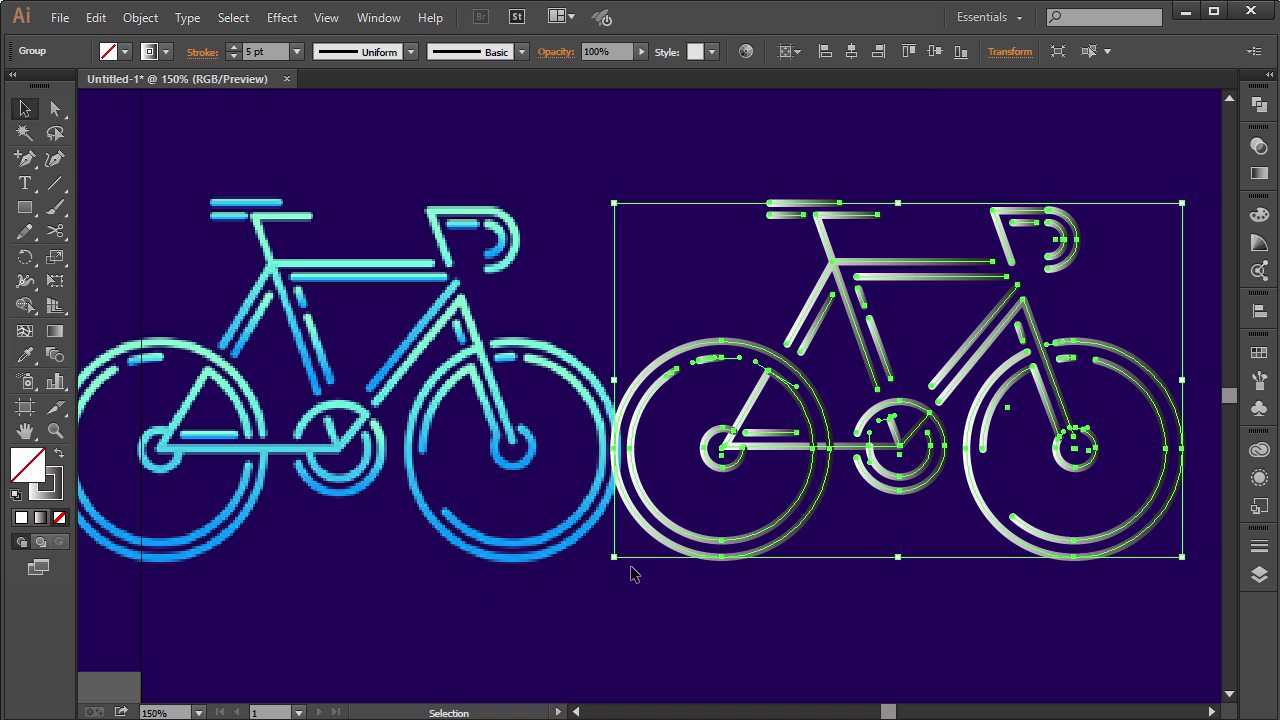
click(678, 626)
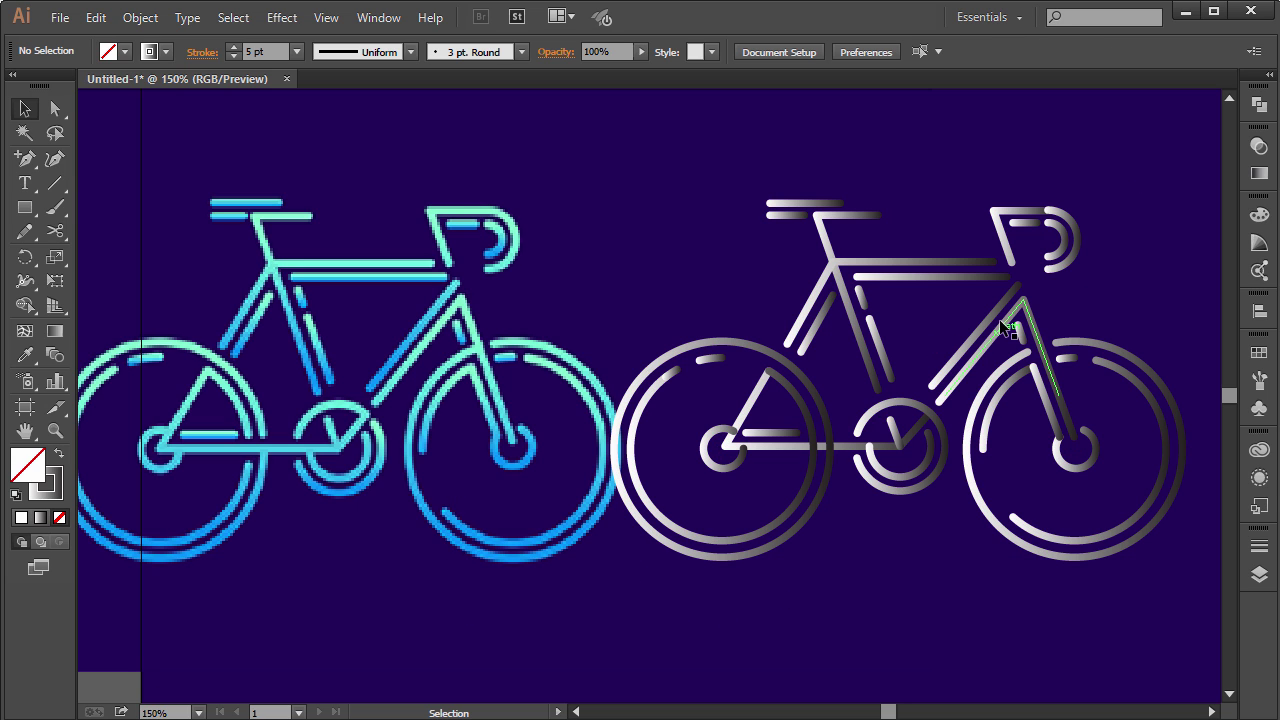
Ungroup the gradient-stroked bicycle into separate paths
click(1058, 212)
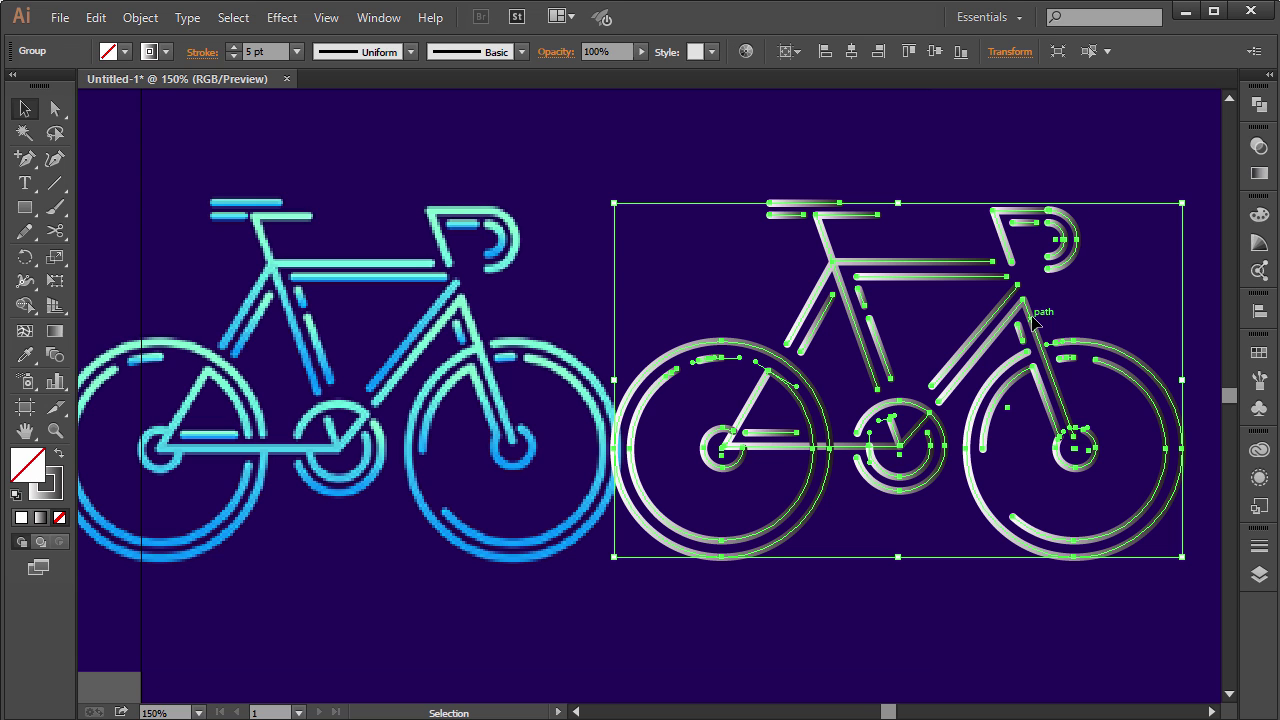
right_click(976, 239)
click(1034, 354)
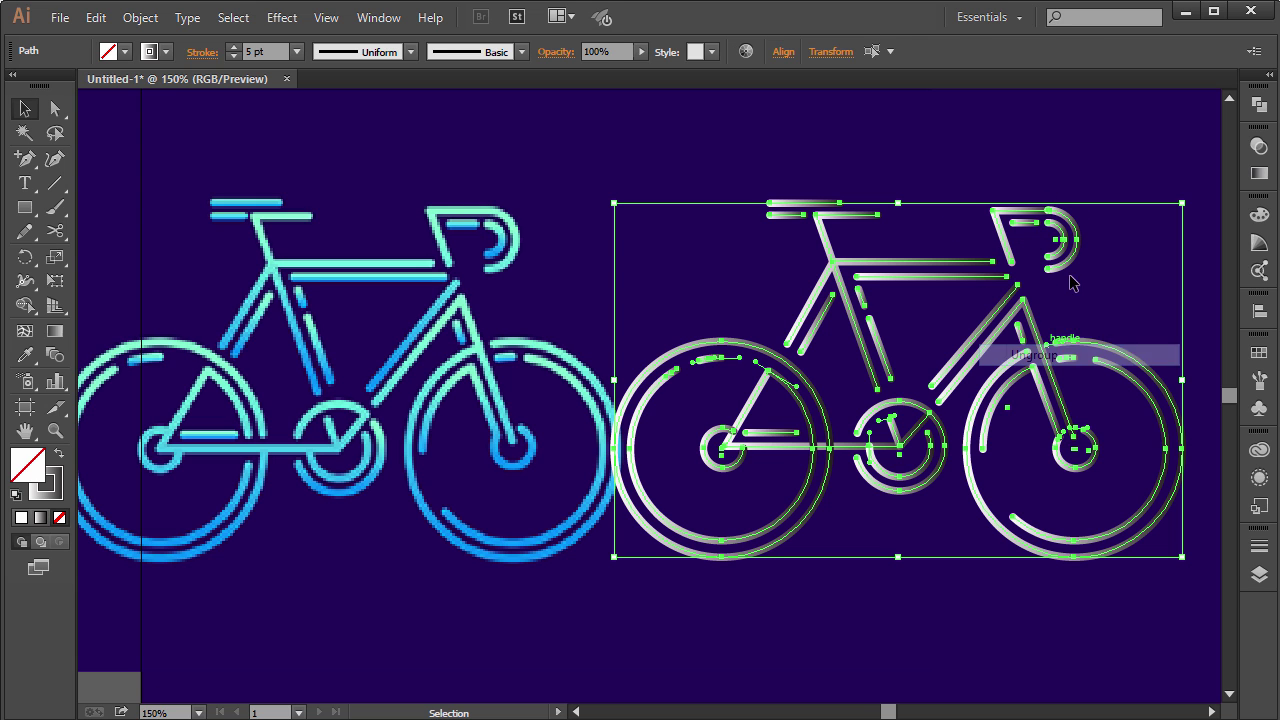
click(1092, 100)
Join the handlebar's straight outer line and outer curve into one path
drag(1085, 196, 994, 218)
right_click(1030, 208)
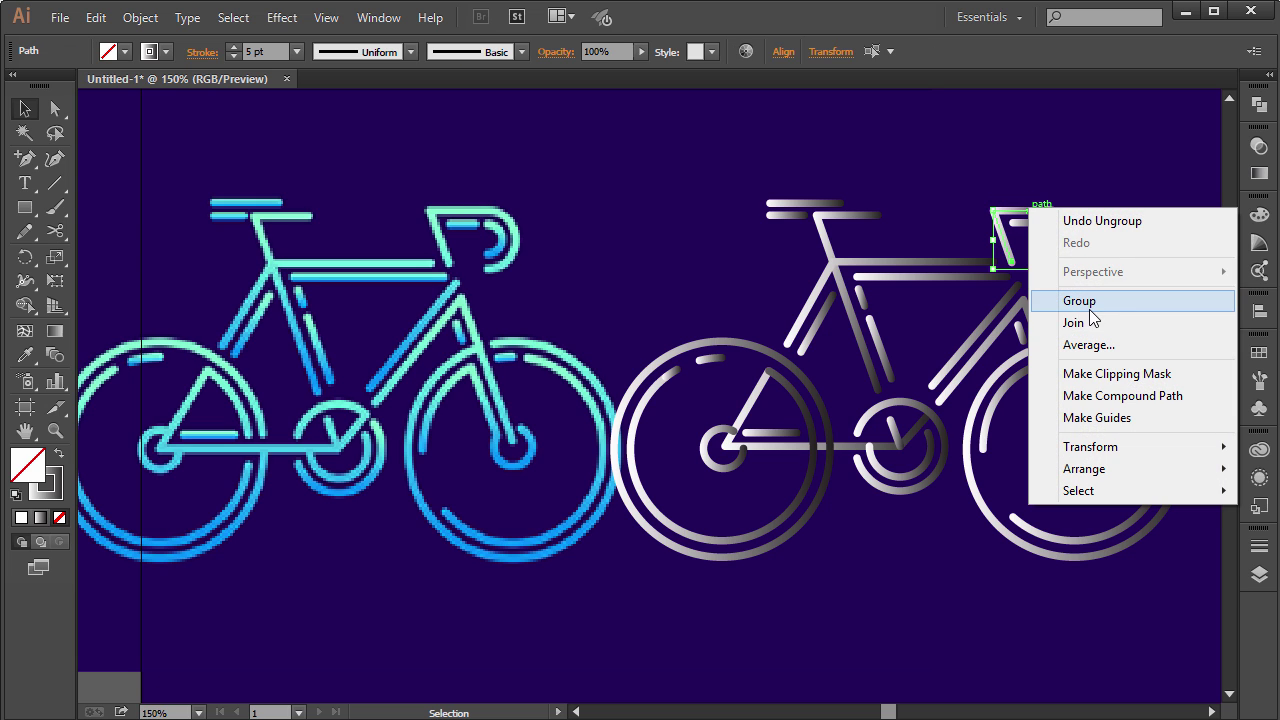
click(1089, 302)
click(1120, 240)
click(1036, 214)
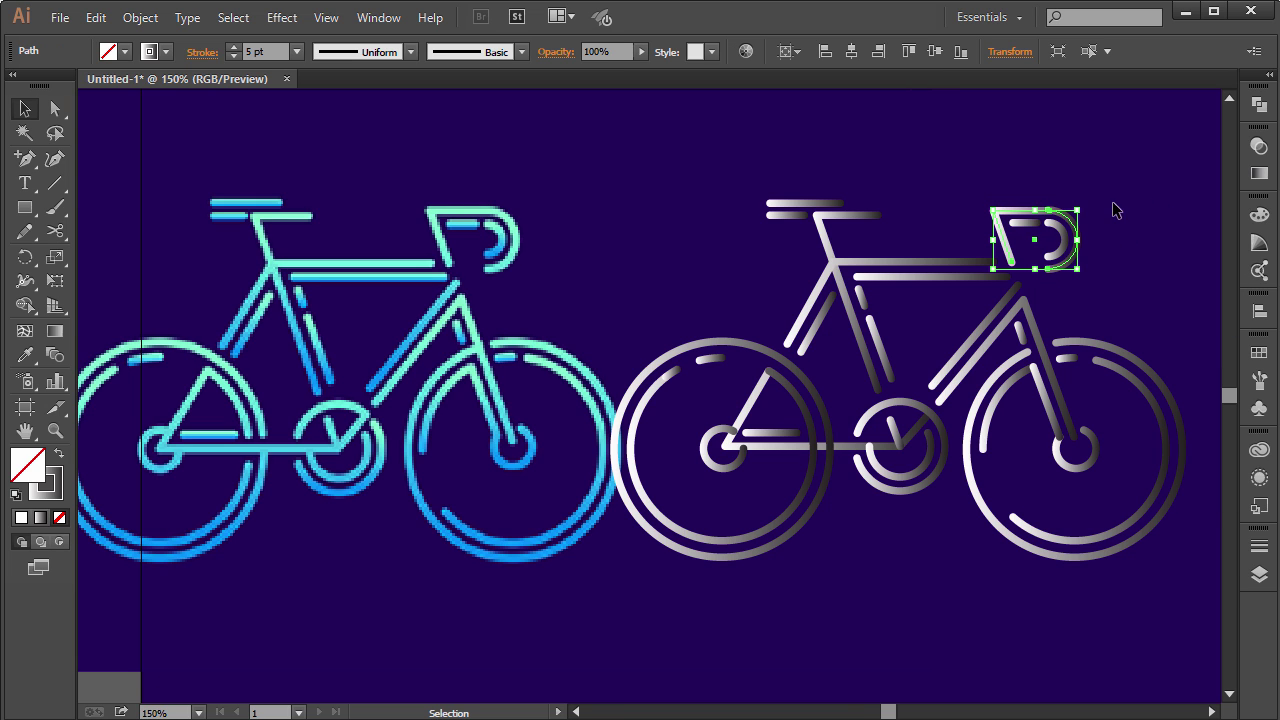
click(1005, 222)
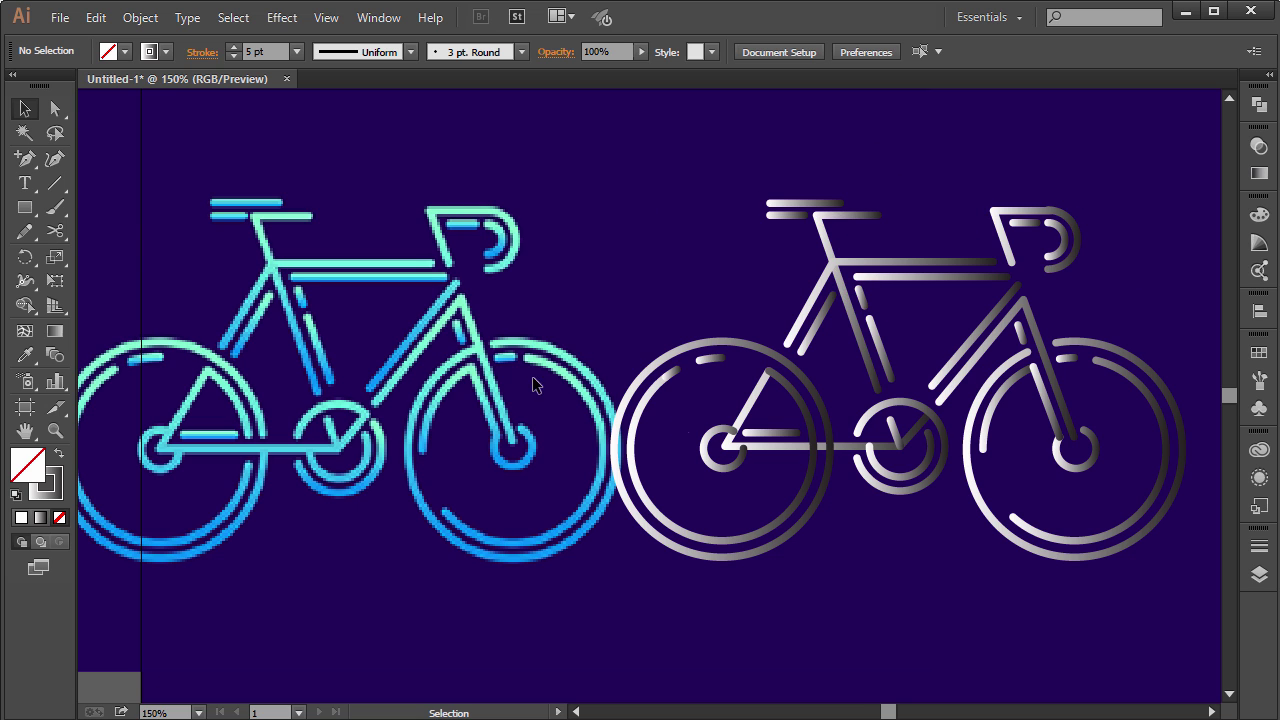
scroll(860, 340, up, 1)
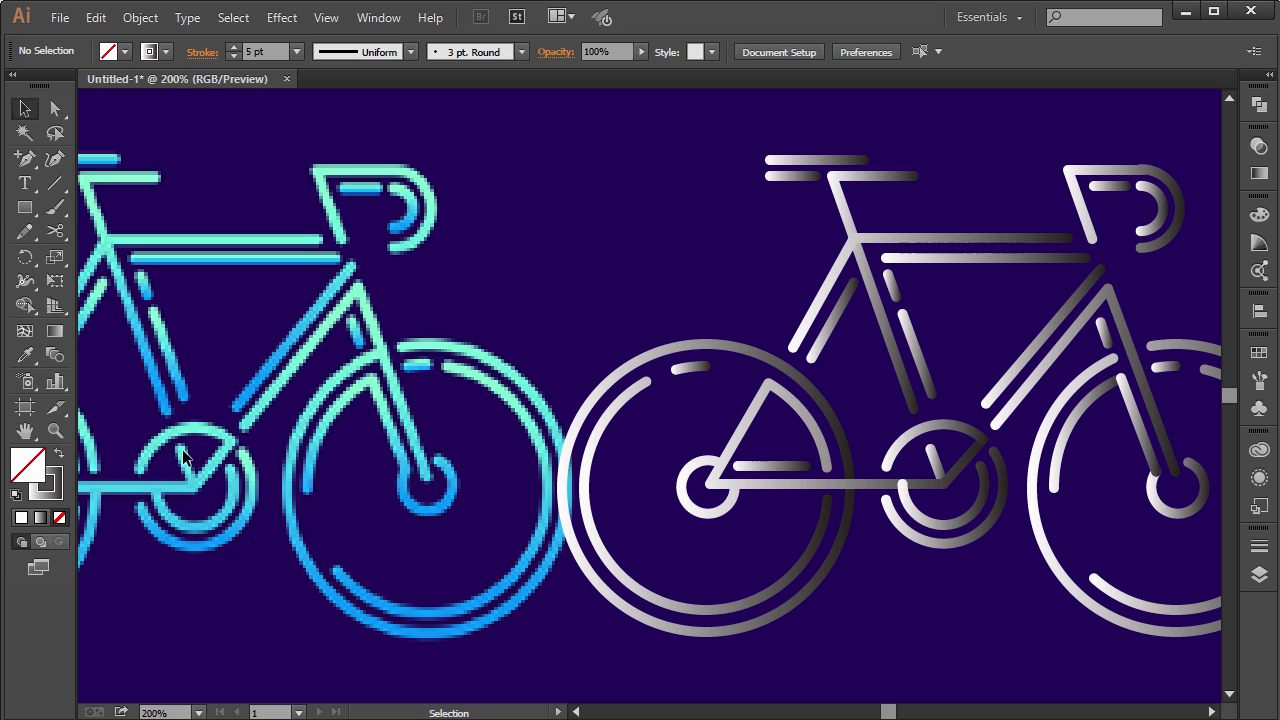
click(926, 468)
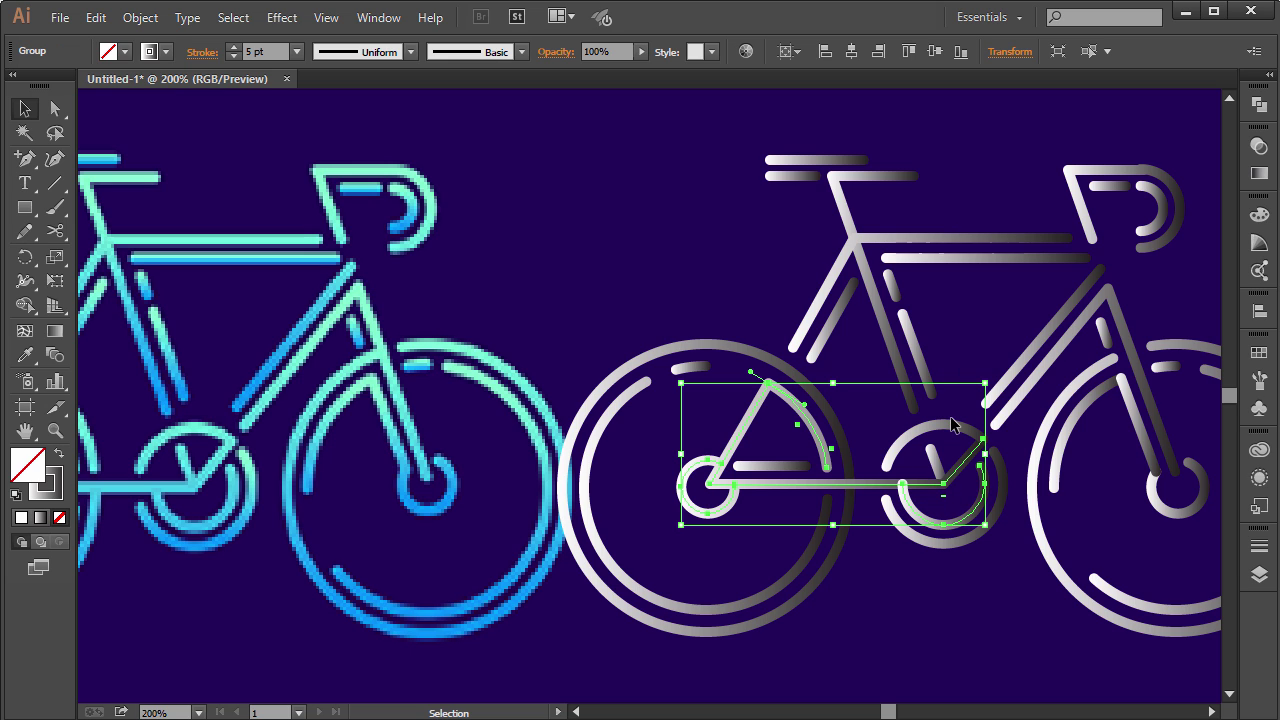
click(975, 358)
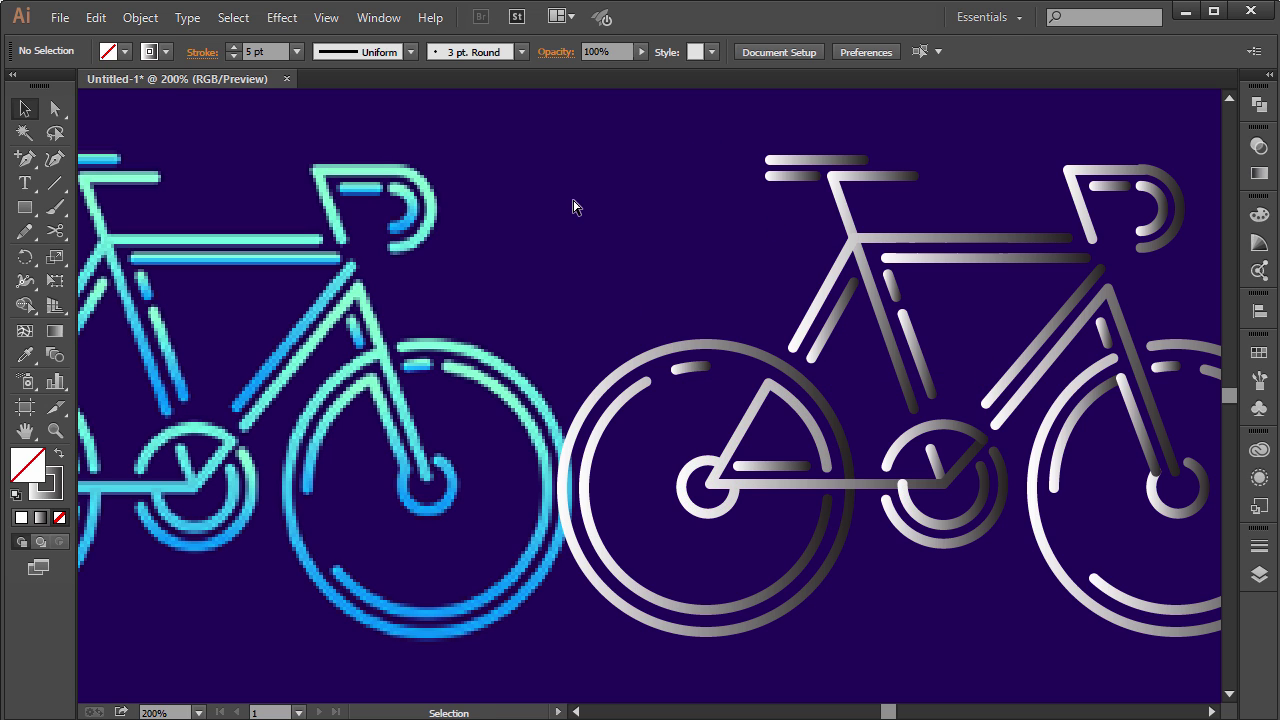
key(ctrl+minus)
drag(525, 172, 1210, 622)
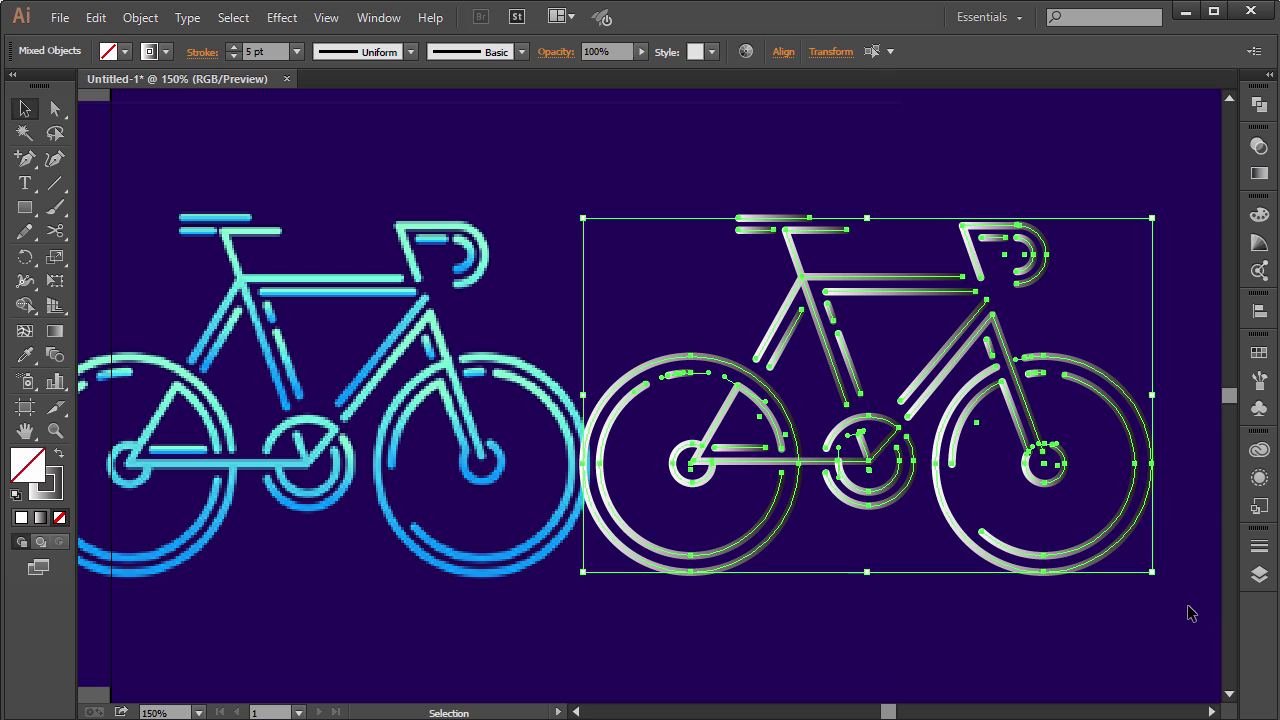
click(140, 17)
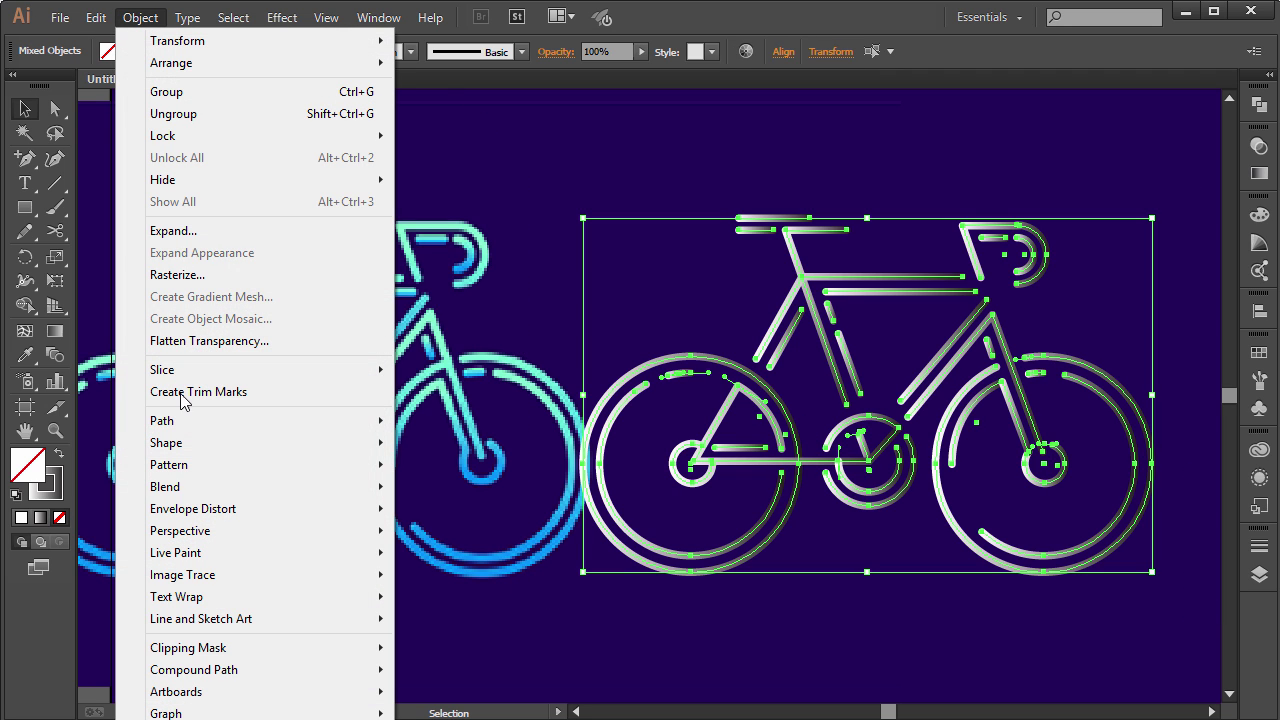
click(188, 238)
click(674, 148)
Duplicate the whole gradient-stroked bicycle and place the copy across the artboard's upper right edge
key(ctrl+minus)
key(ctrl+minus)
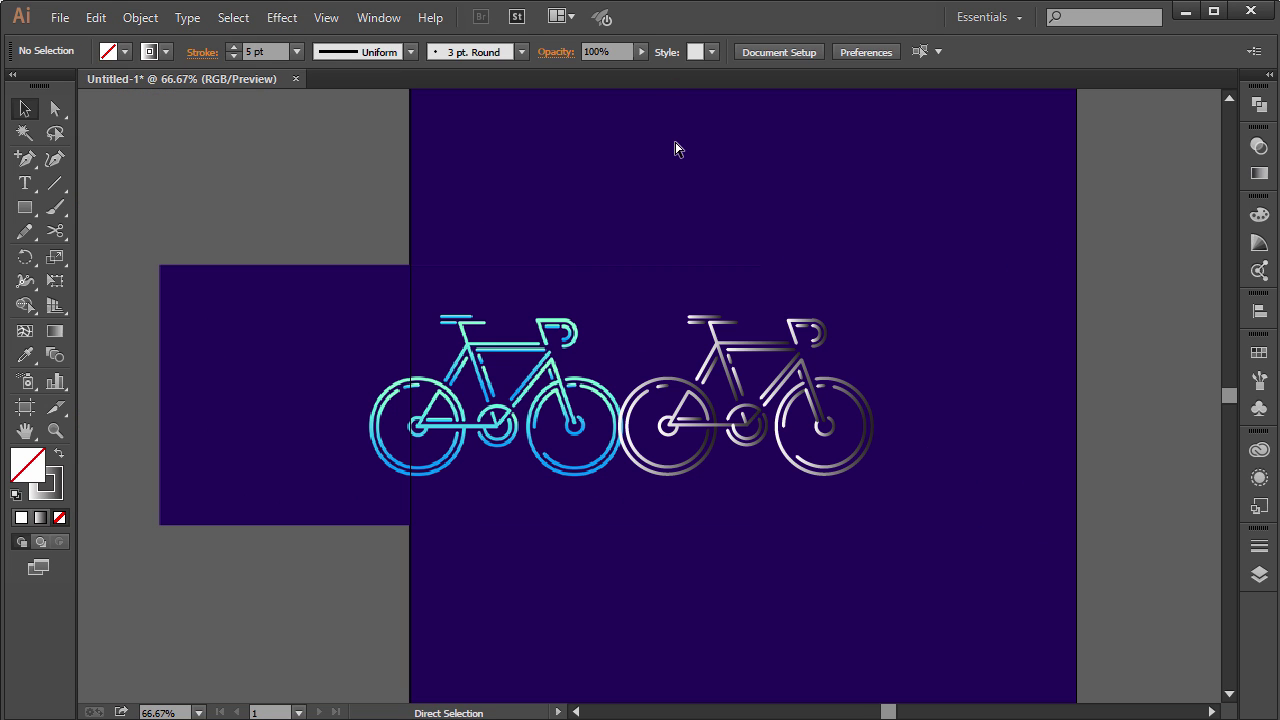
drag(952, 543, 546, 277)
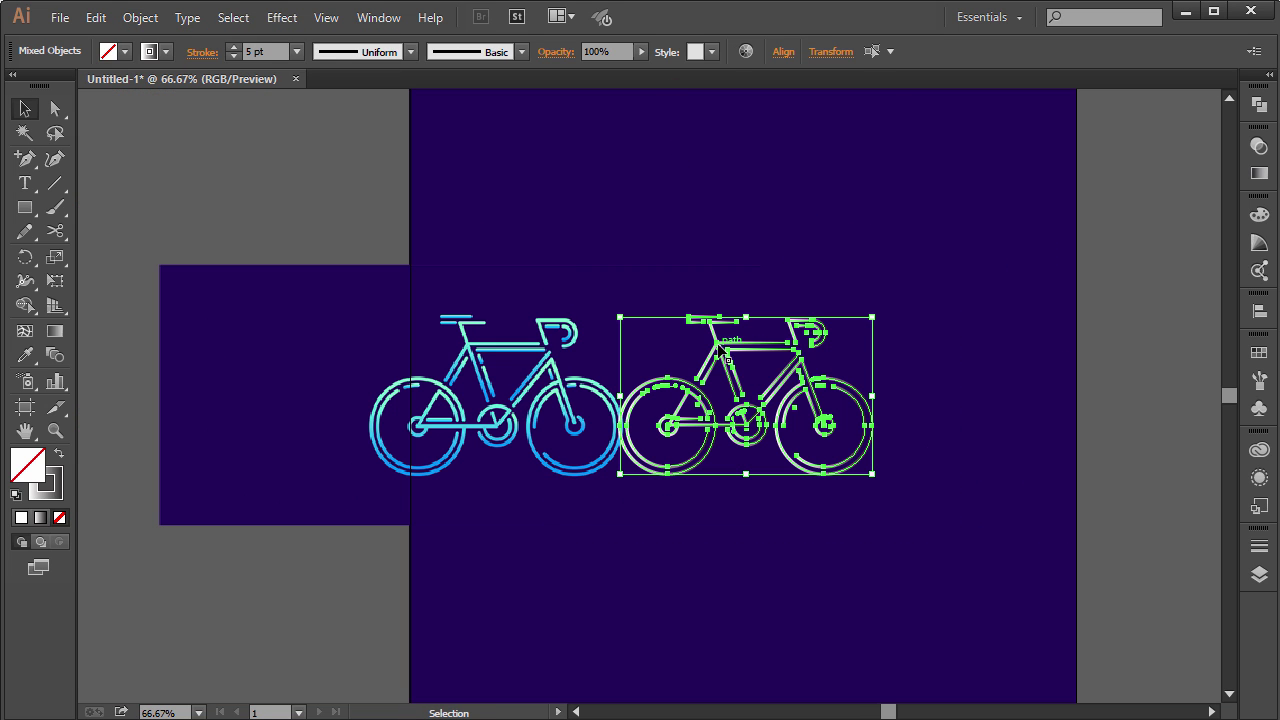
drag(706, 349, 1073, 160)
click(817, 289)
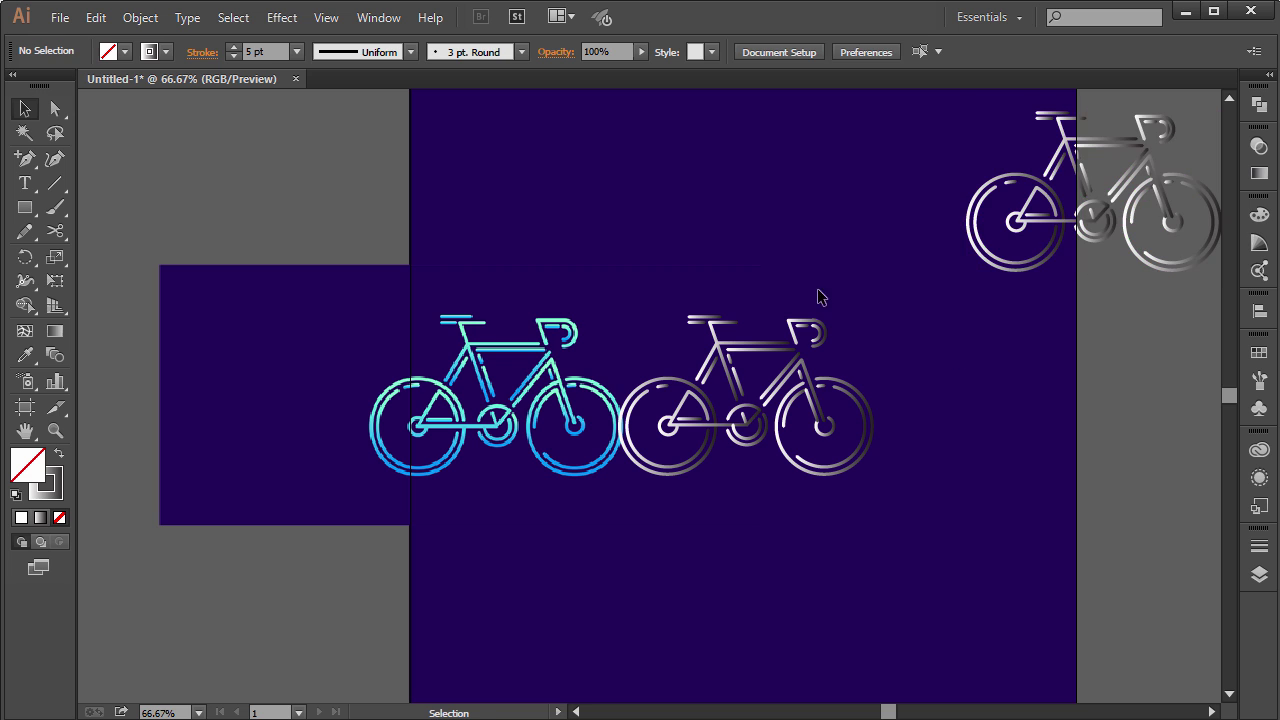
Try to expand the original bicycle with only the Fill option, leaving Stroke off
key(ctrl+plus)
key(ctrl+plus)
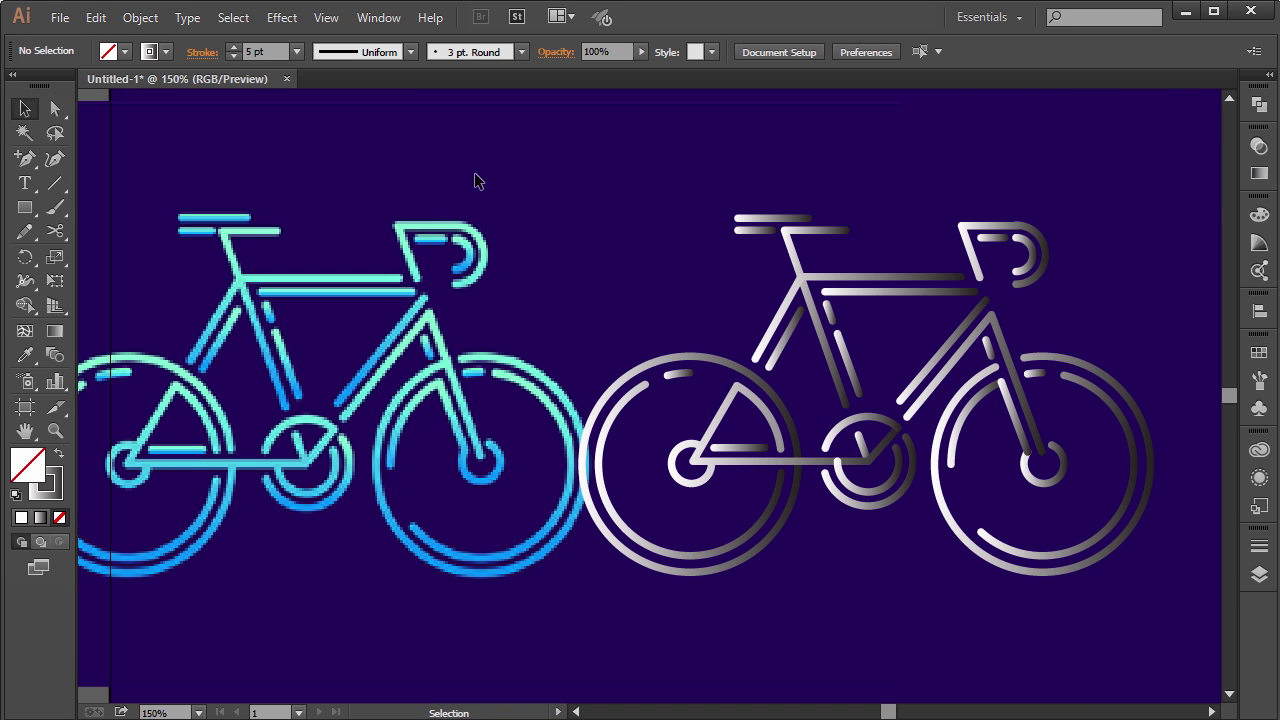
drag(473, 172, 1176, 640)
click(140, 17)
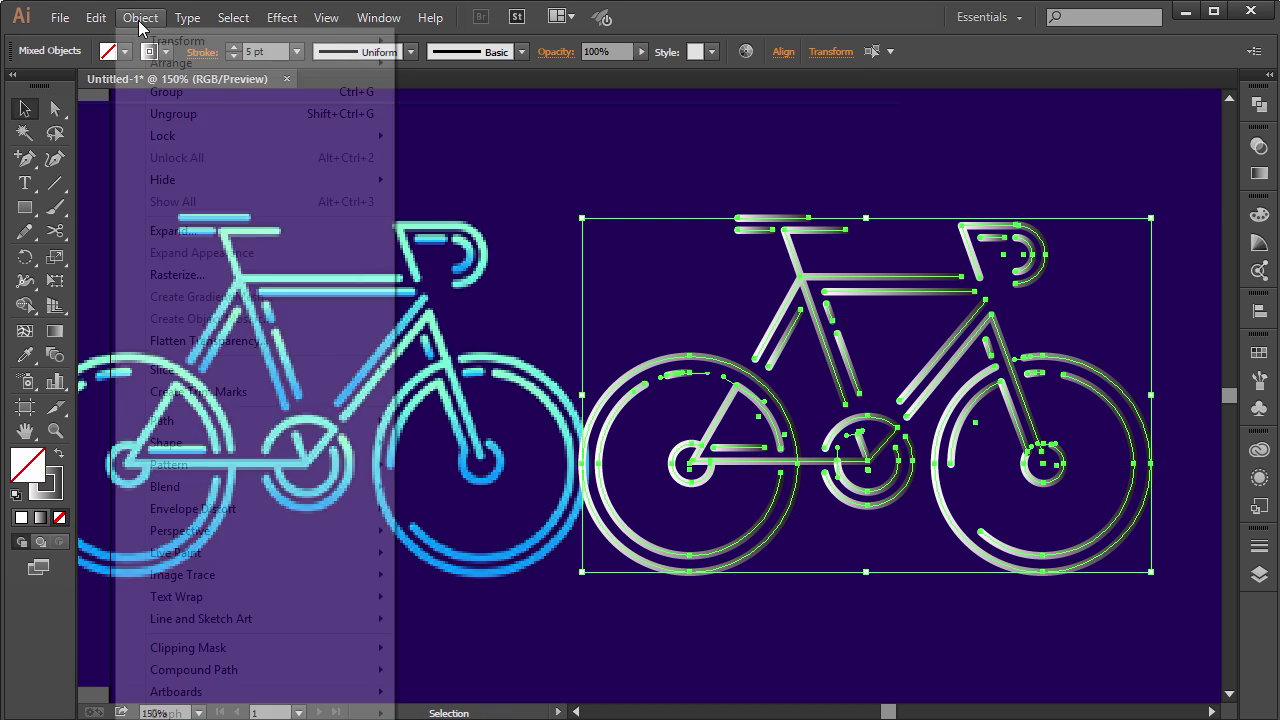
click(186, 231)
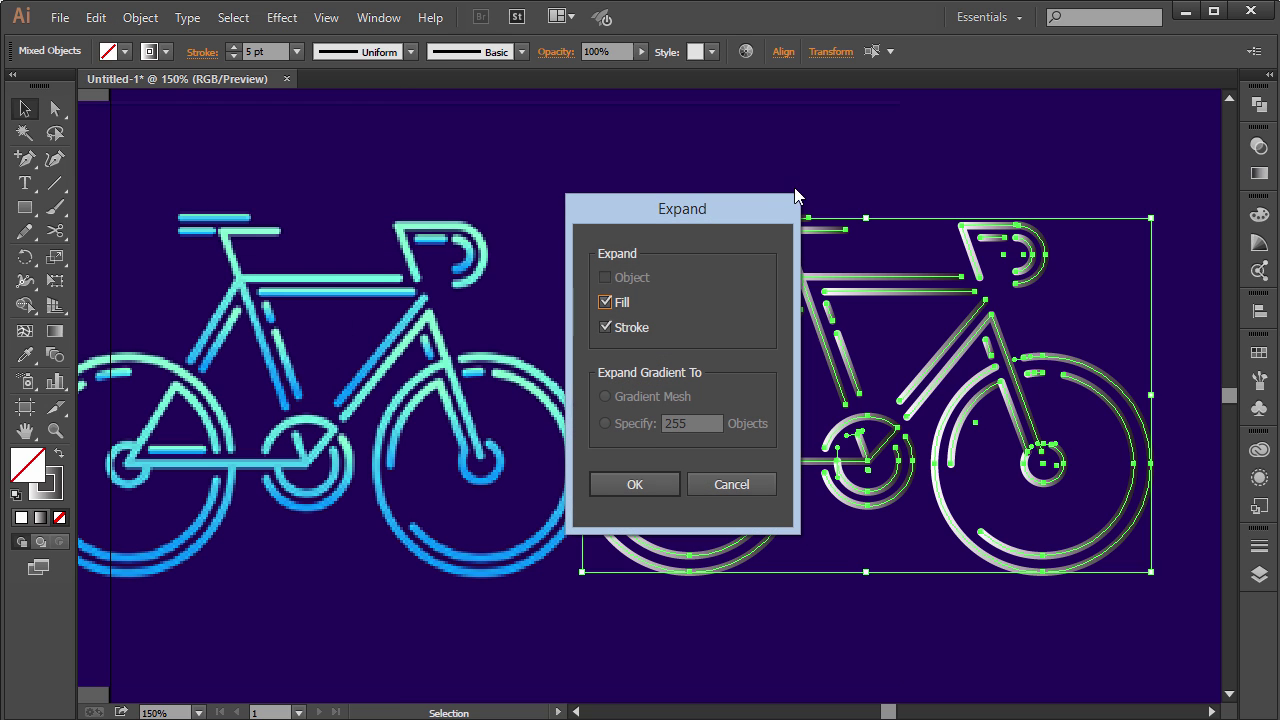
click(605, 327)
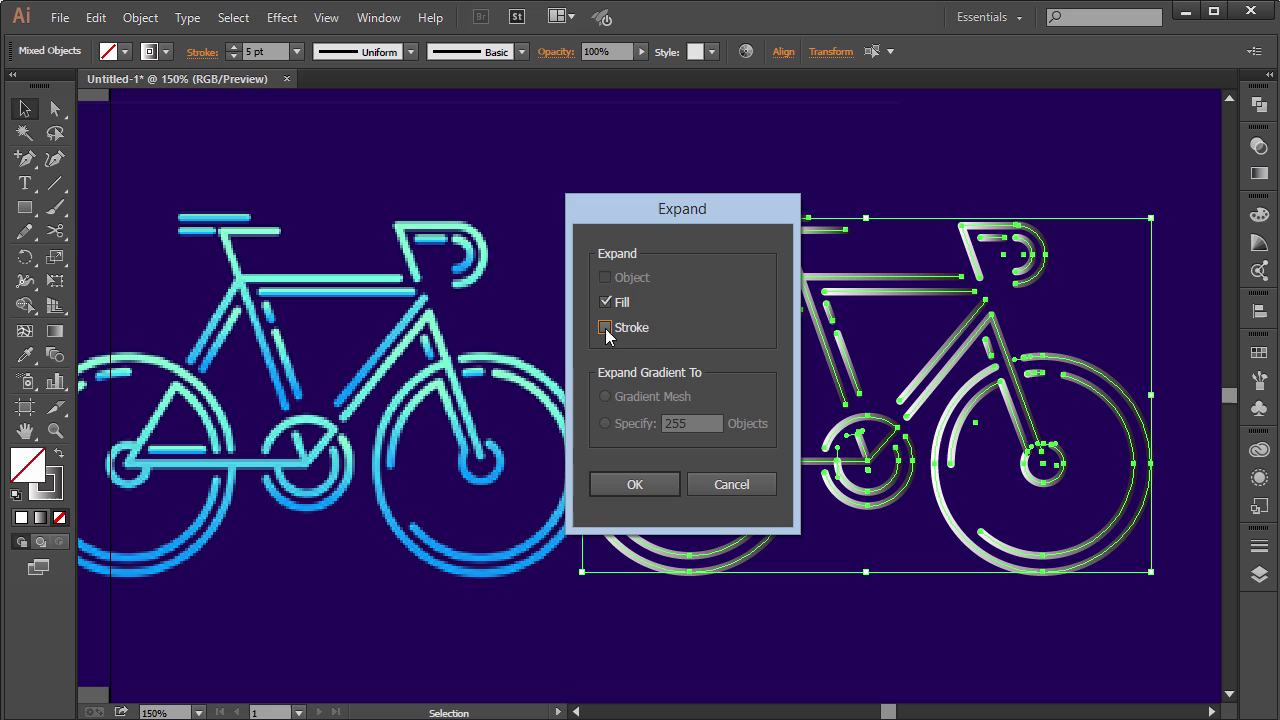
click(637, 485)
click(800, 183)
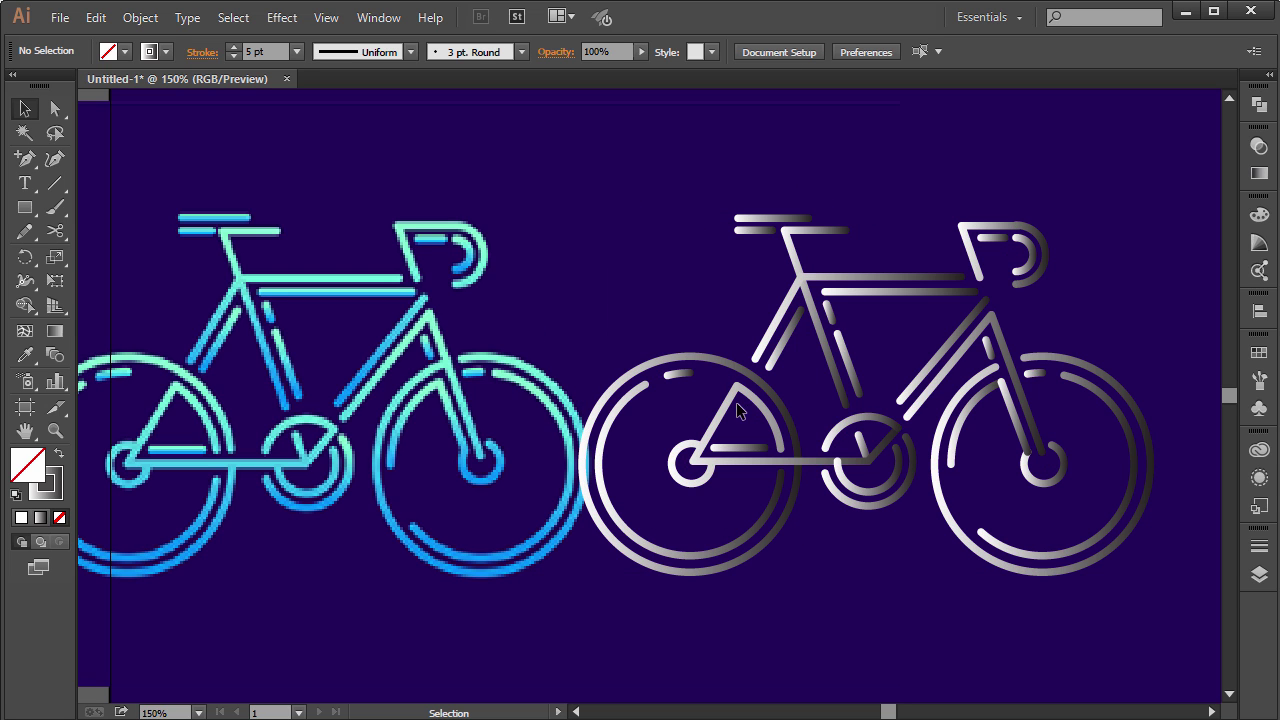
click(850, 460)
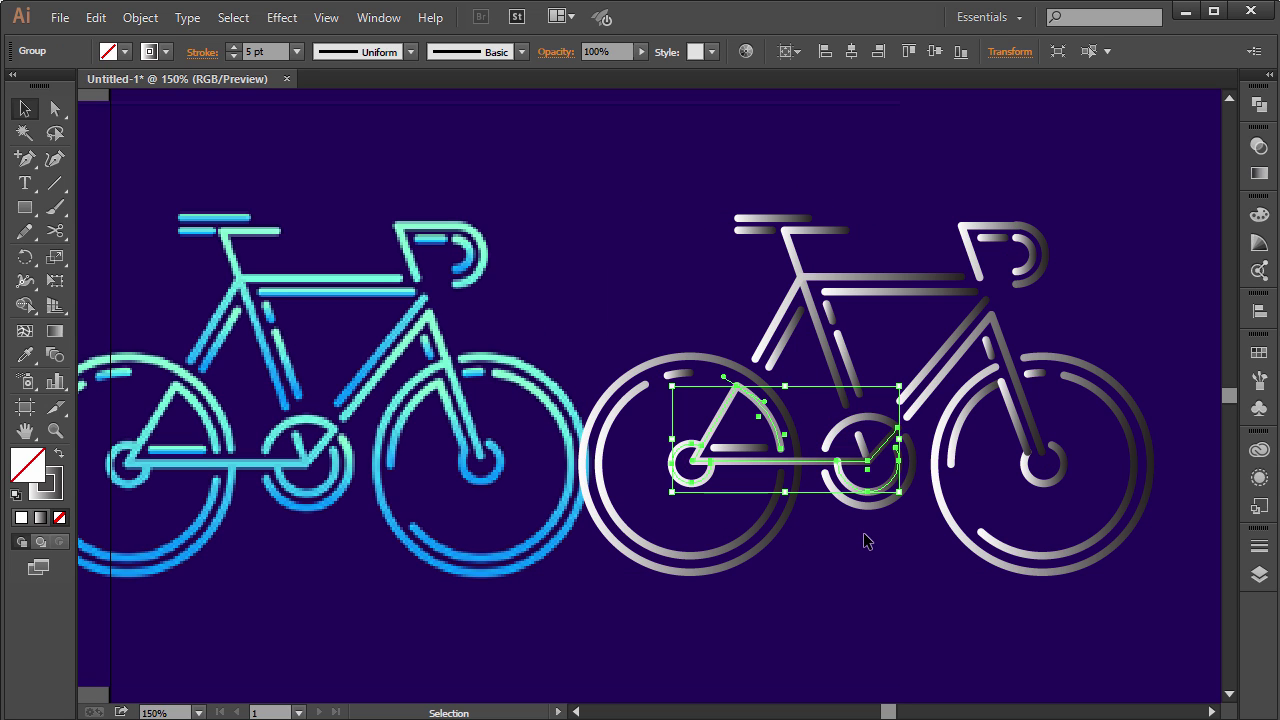
Expand both the fill and the stroke of all paths in the original gradient bicycle
drag(1150, 656, 640, 165)
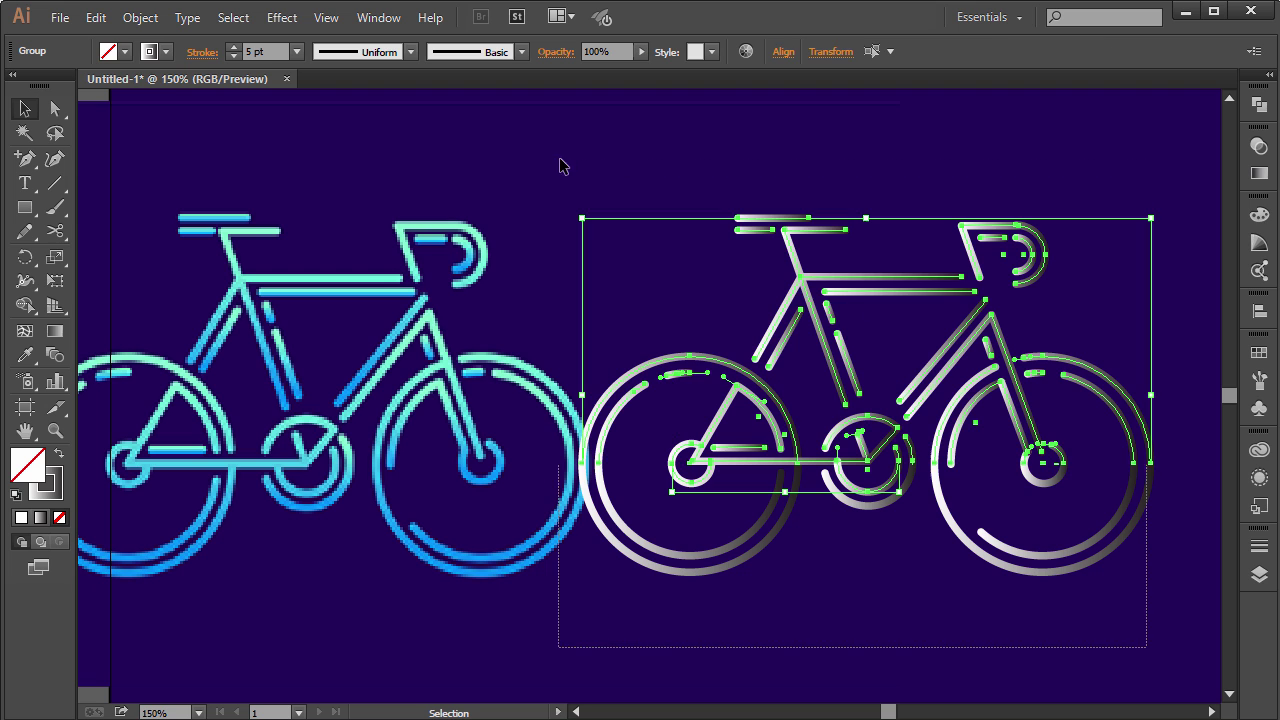
click(140, 17)
click(174, 231)
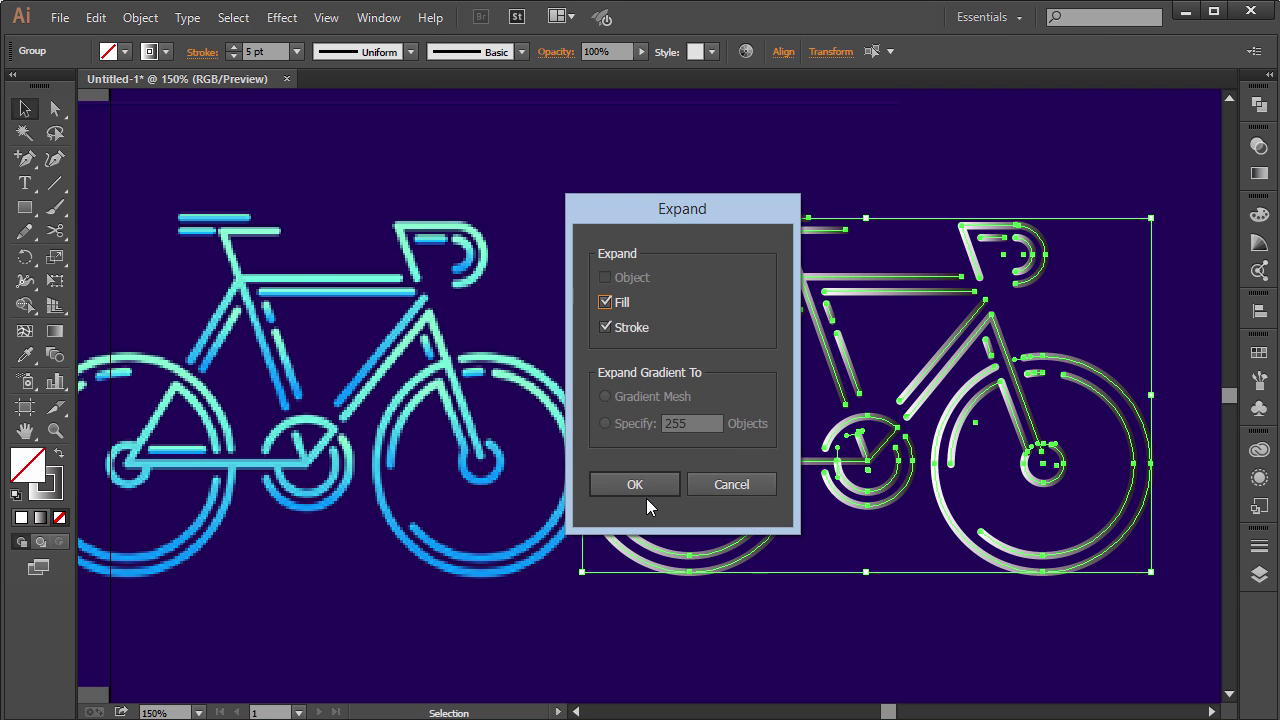
click(646, 485)
click(877, 606)
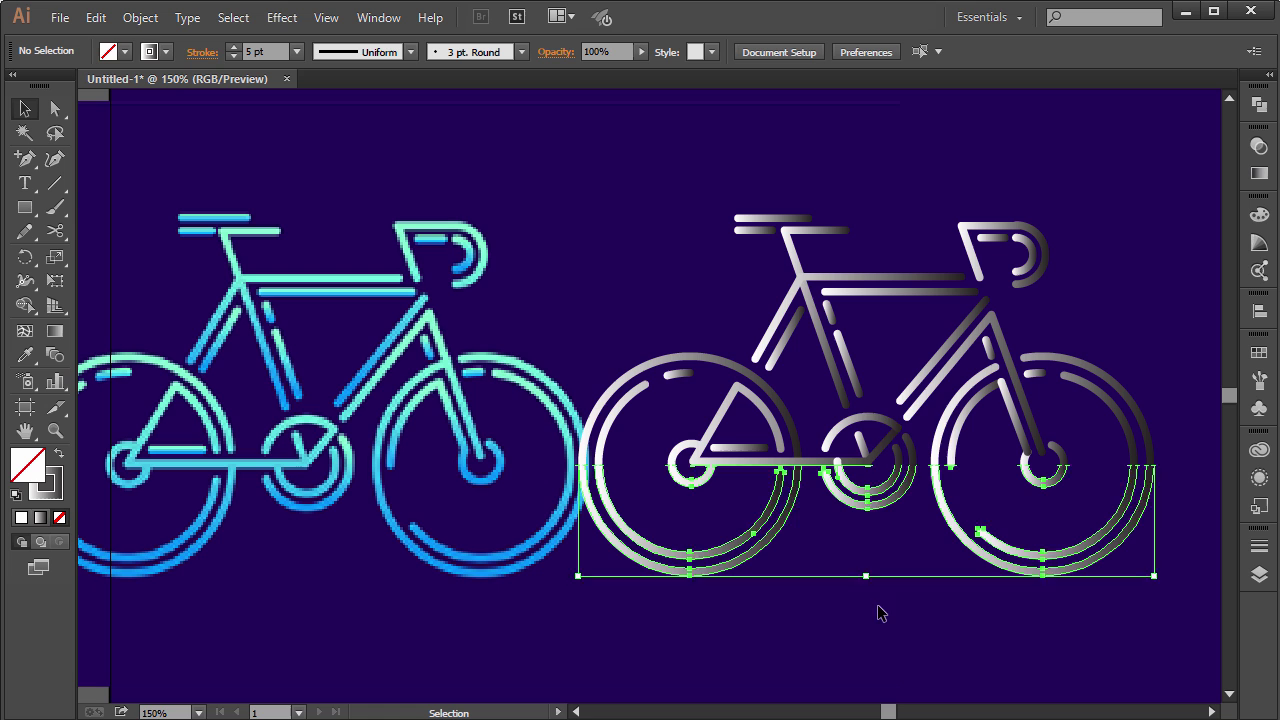
click(858, 430)
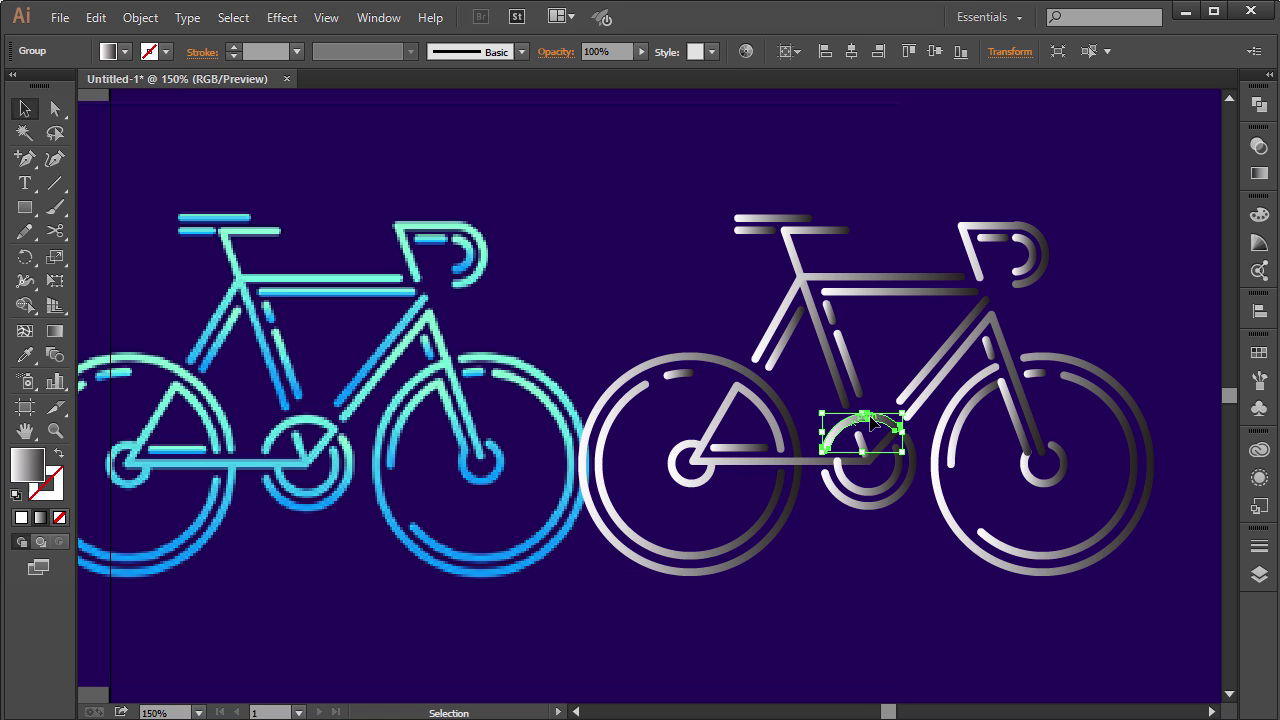
key(ctrl+equal)
click(905, 485)
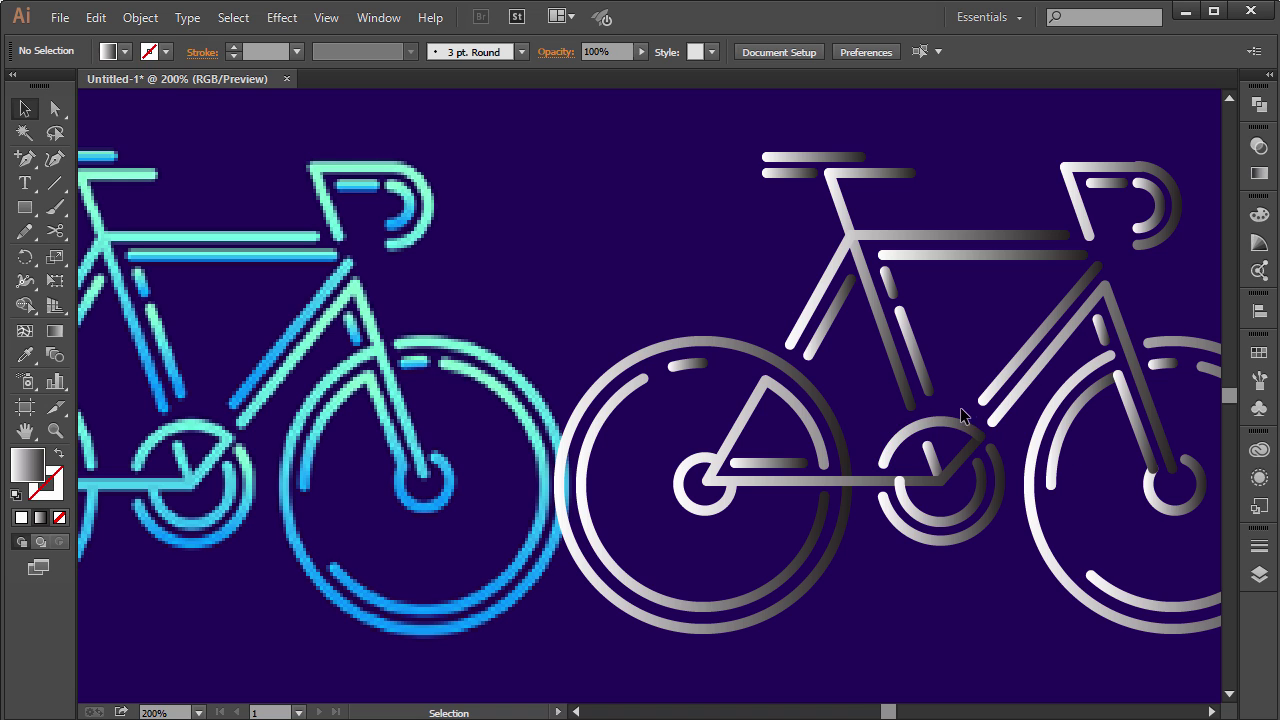
click(930, 428)
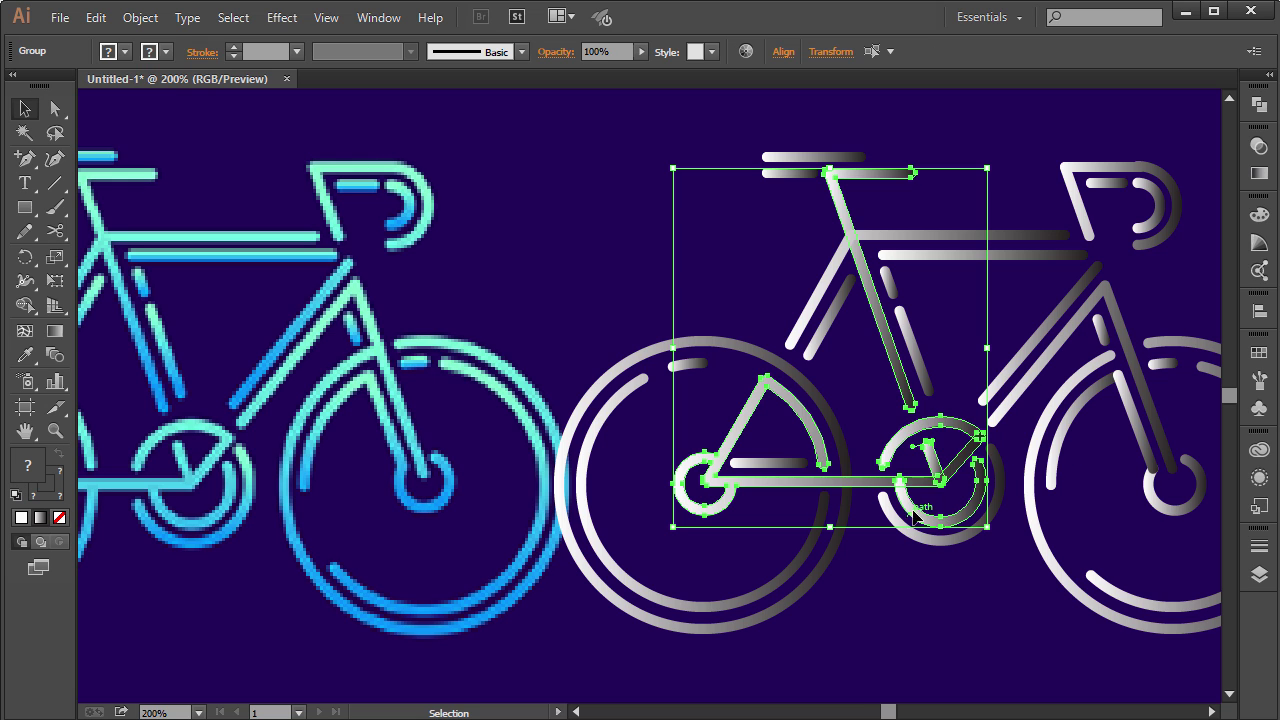
click(943, 400)
key(a)
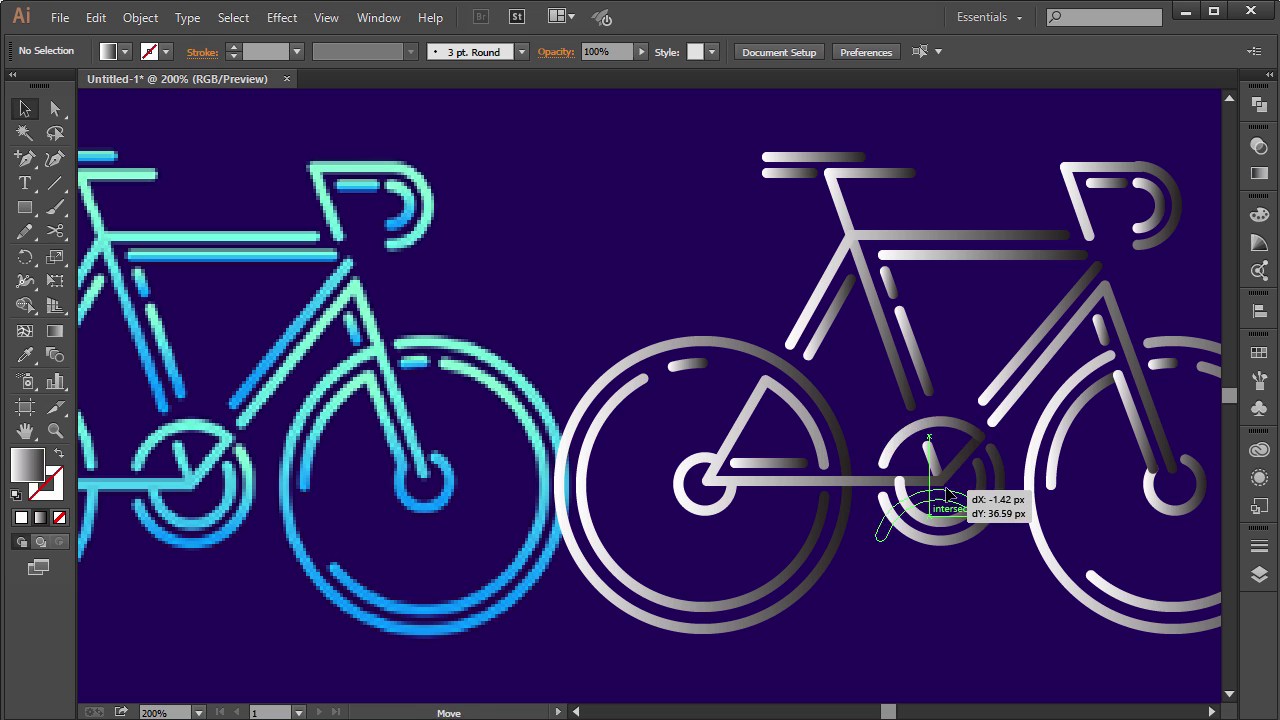
click(948, 482)
key(v)
Unite the rear frame and hub outline, the upper chainring arc and the short crank line into one shape
click(965, 500)
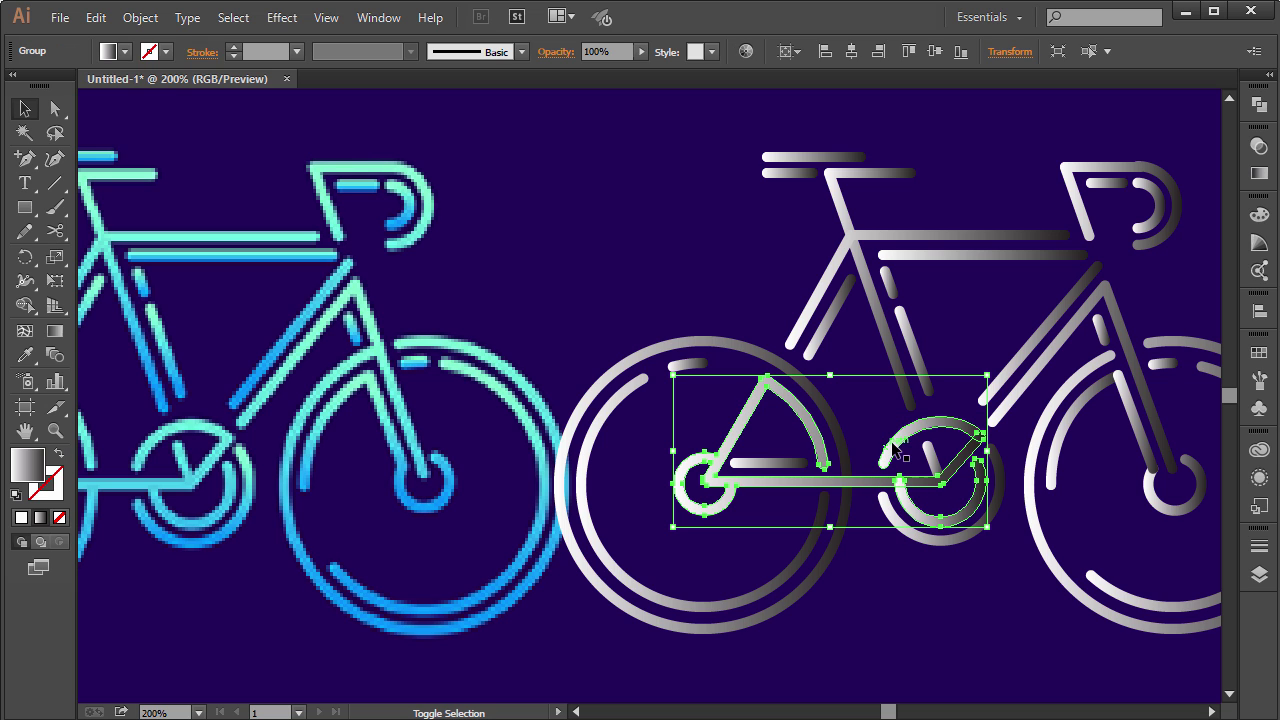
shift+click(928, 450)
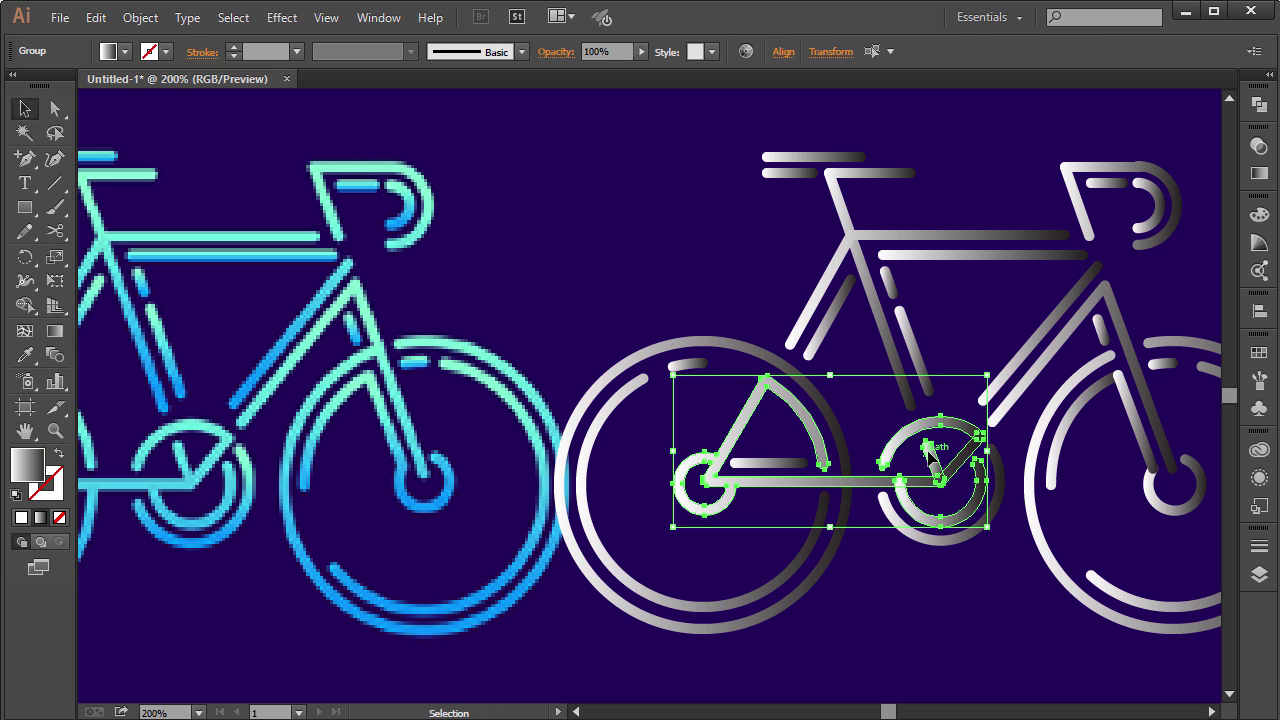
click(1259, 106)
click(1025, 133)
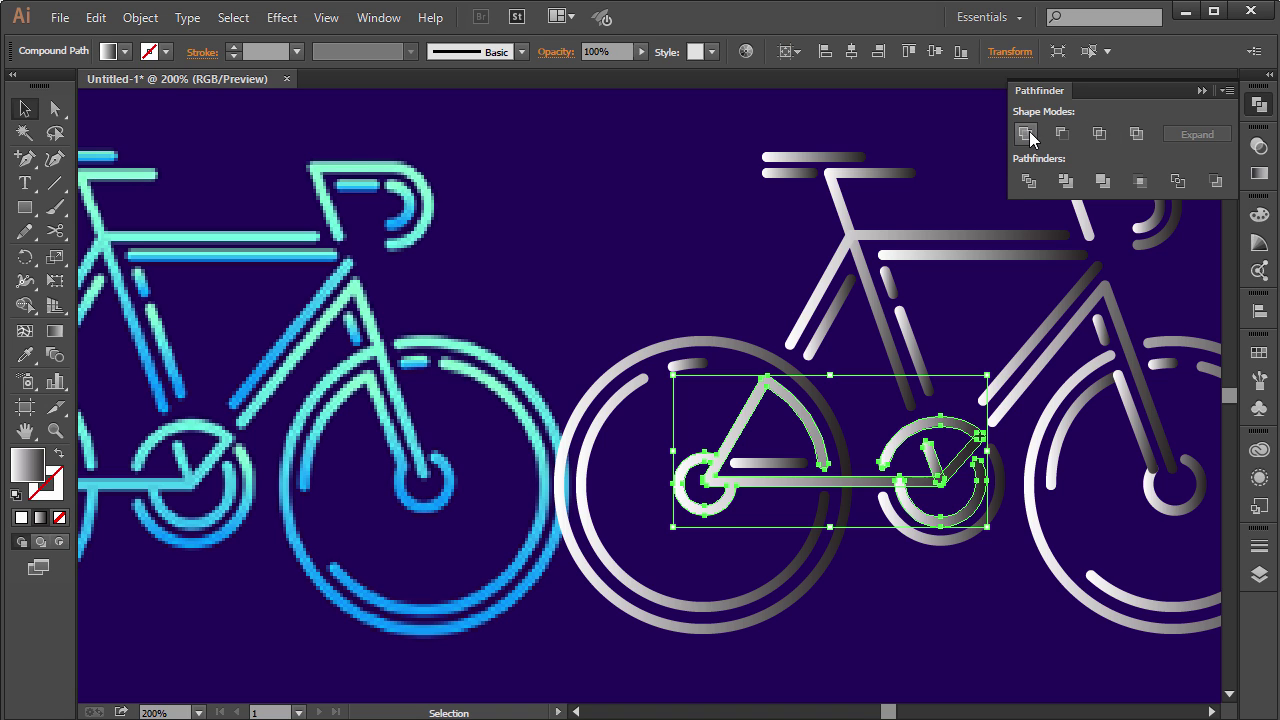
click(988, 280)
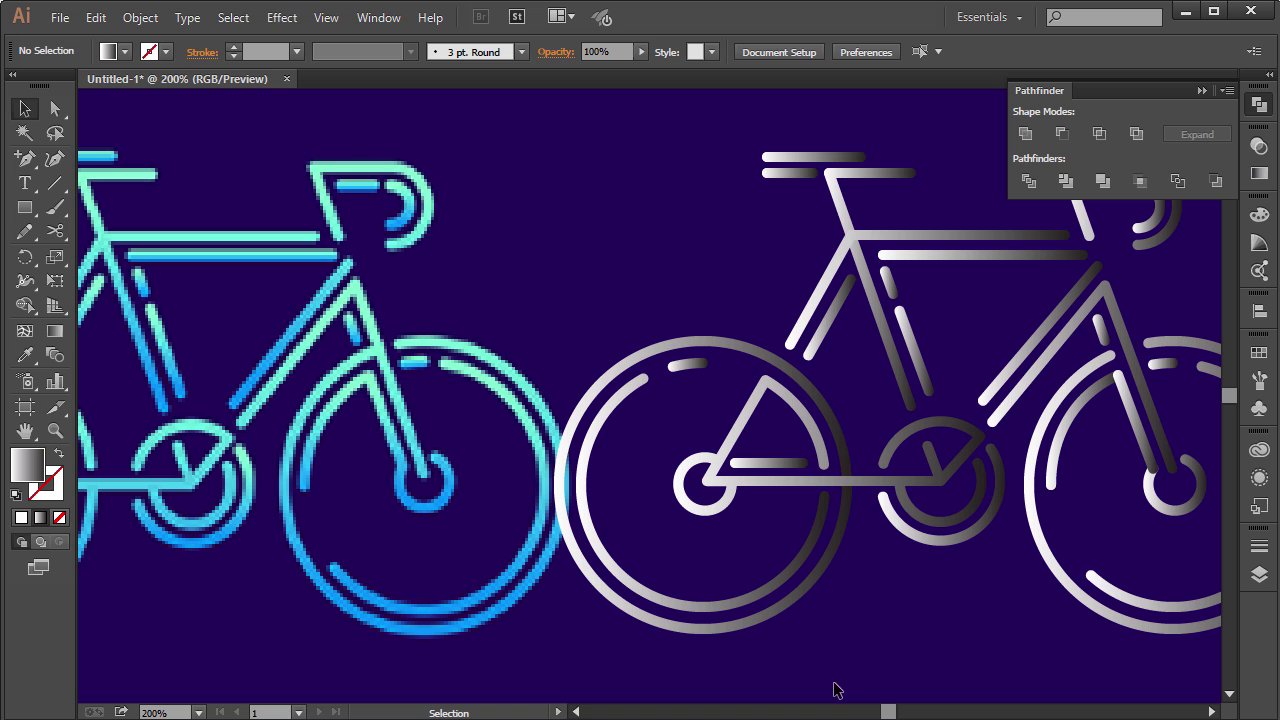
Unite the front hub ring, the shorter fork line and the front wheel's inner left arc into one shape
click(1158, 490)
shift+click(1122, 437)
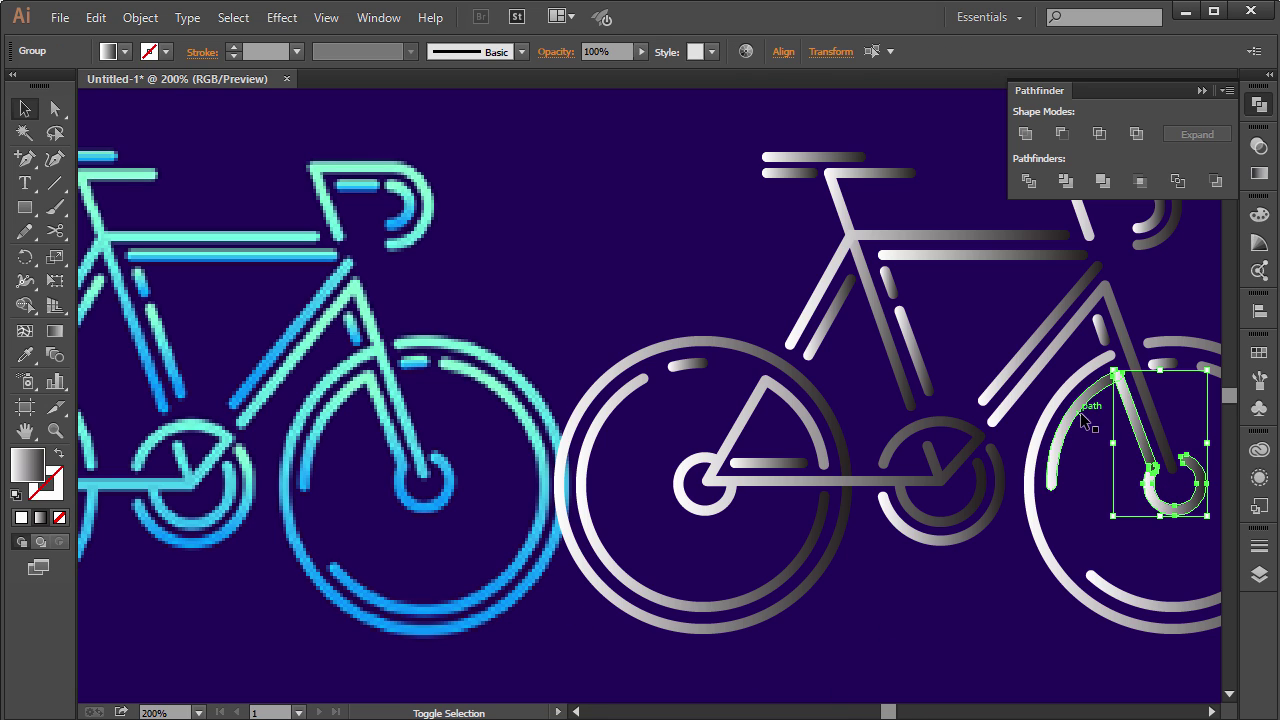
shift+click(1081, 414)
click(1025, 133)
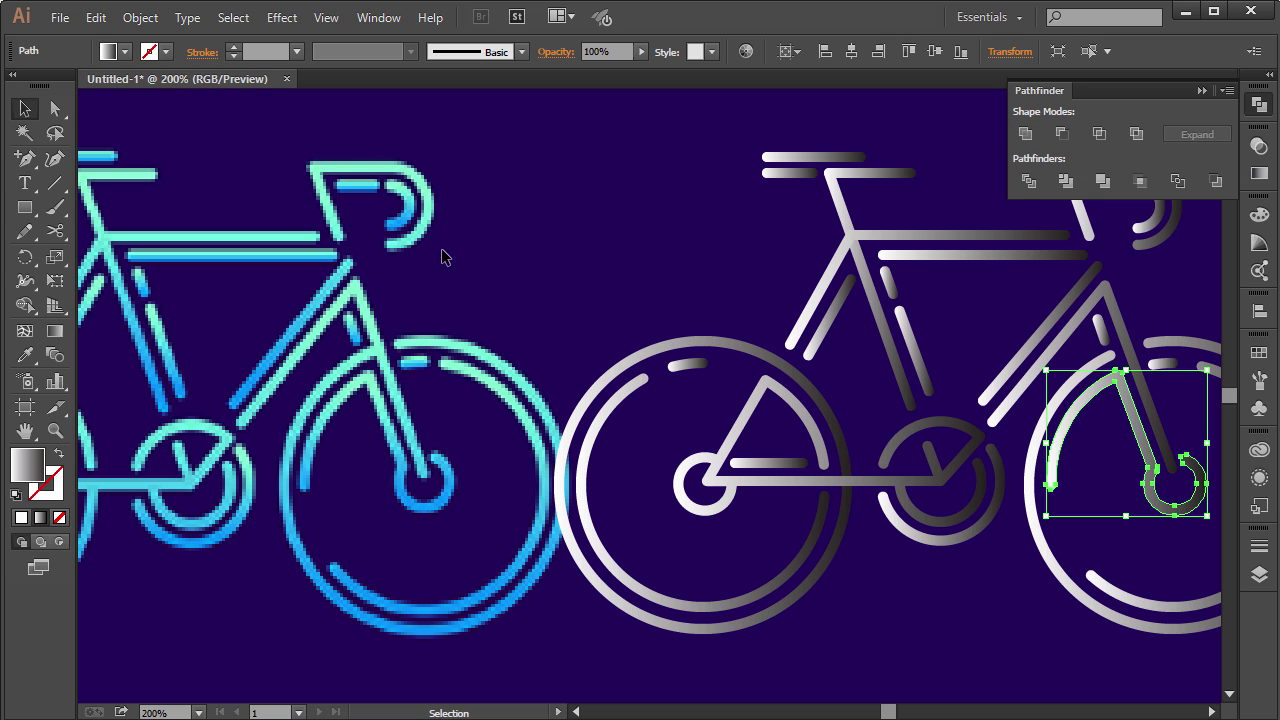
click(1202, 91)
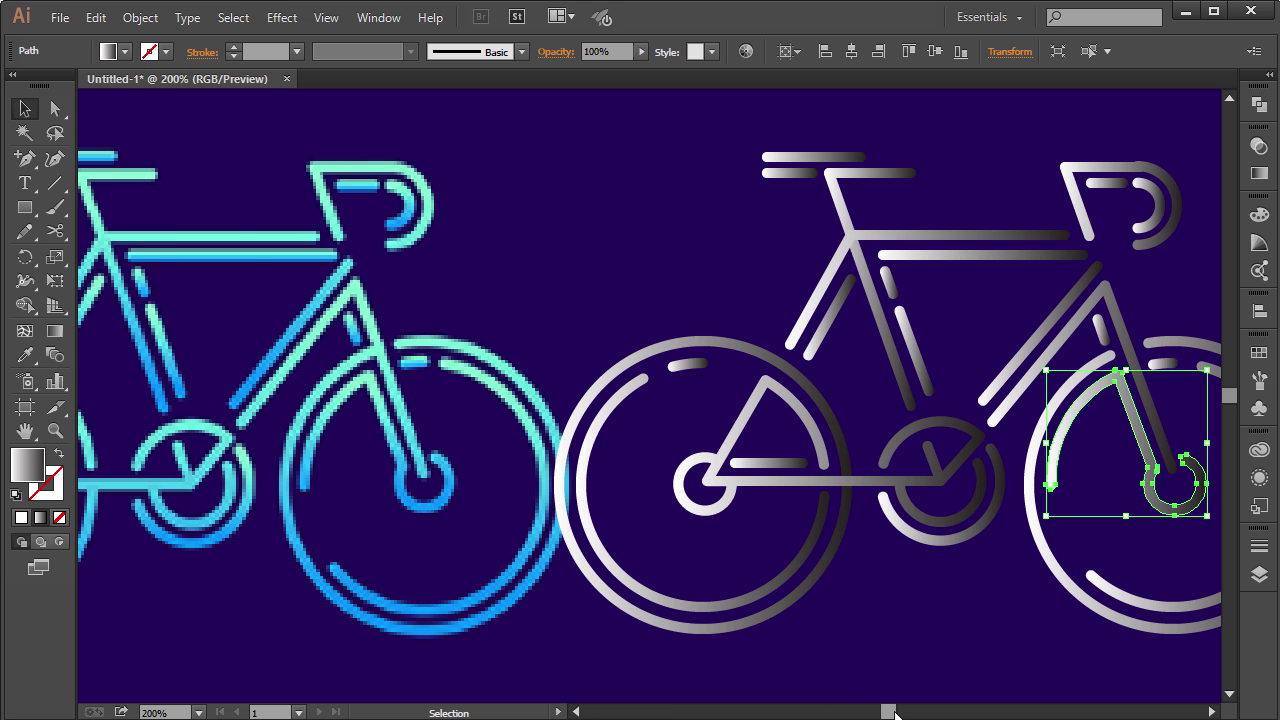
Group all shapes of the expanded gradient bicycle
drag(892, 712, 890, 715)
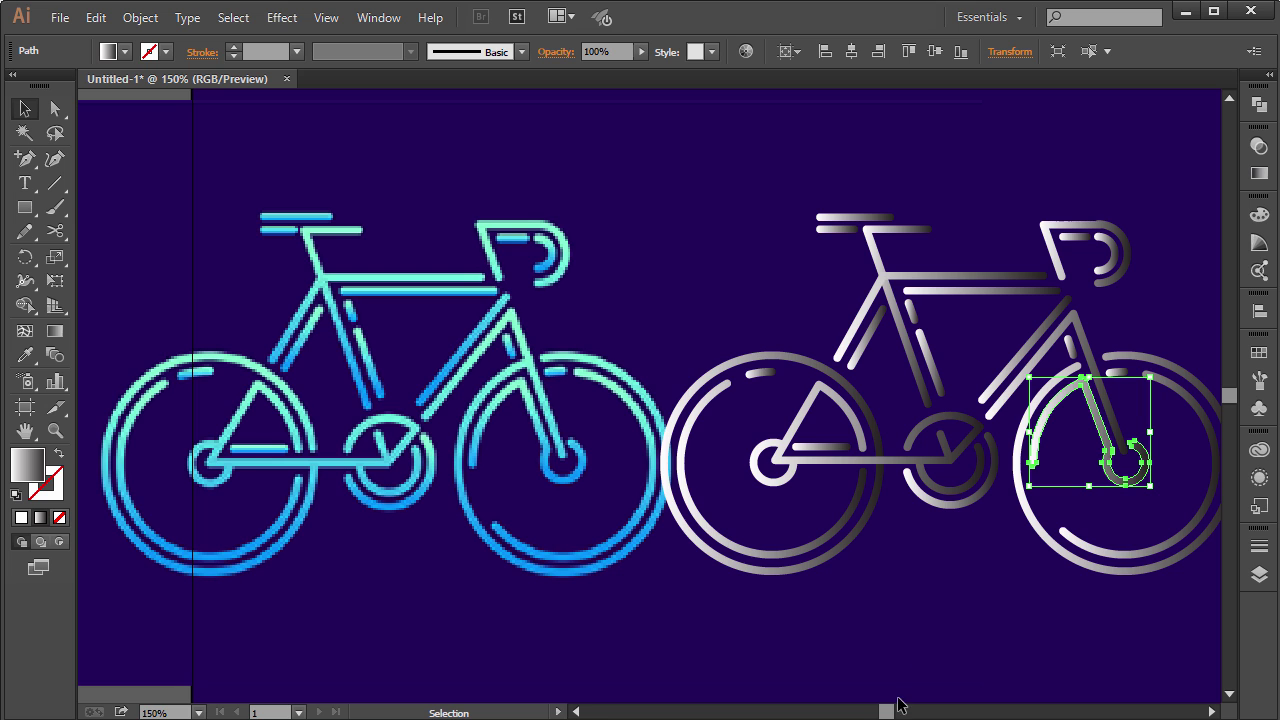
drag(887, 712, 886, 713)
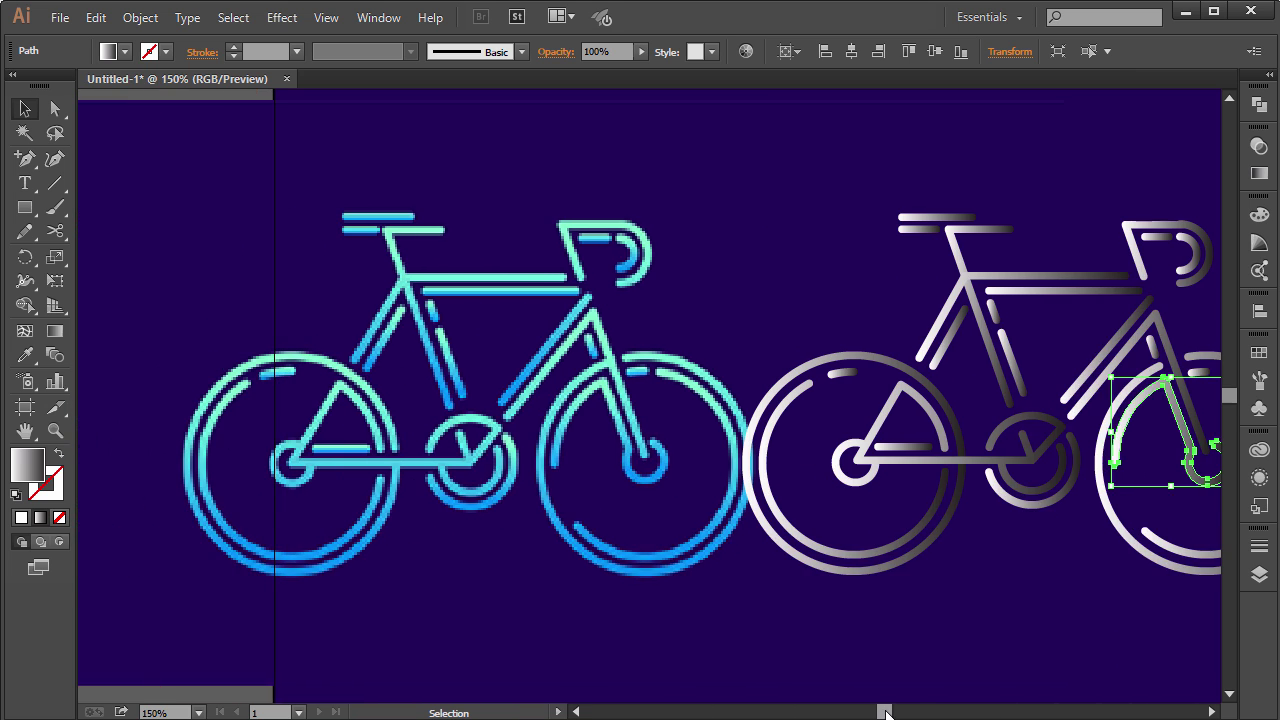
drag(669, 156, 1100, 637)
right_click(779, 264)
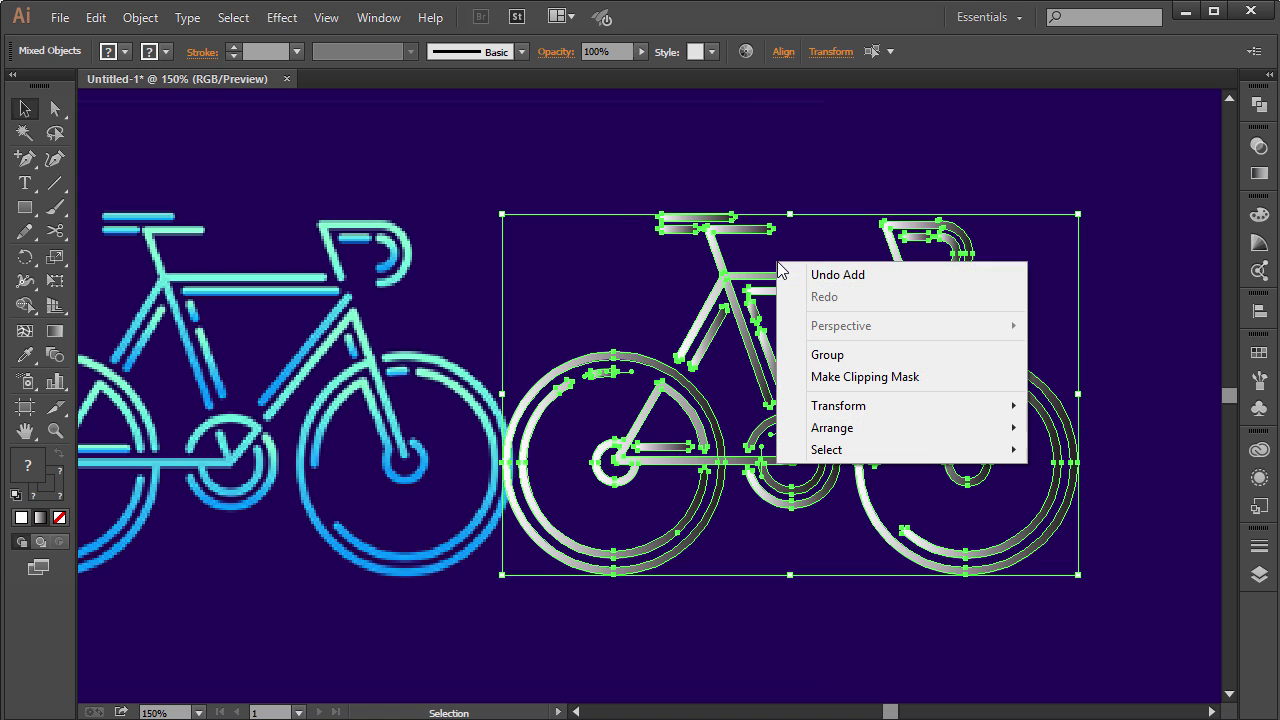
click(858, 358)
Run the linear white-to-black gradient vertically across the whole grouped bicycle, from above the saddle to below the wheels
drag(890, 714, 887, 714)
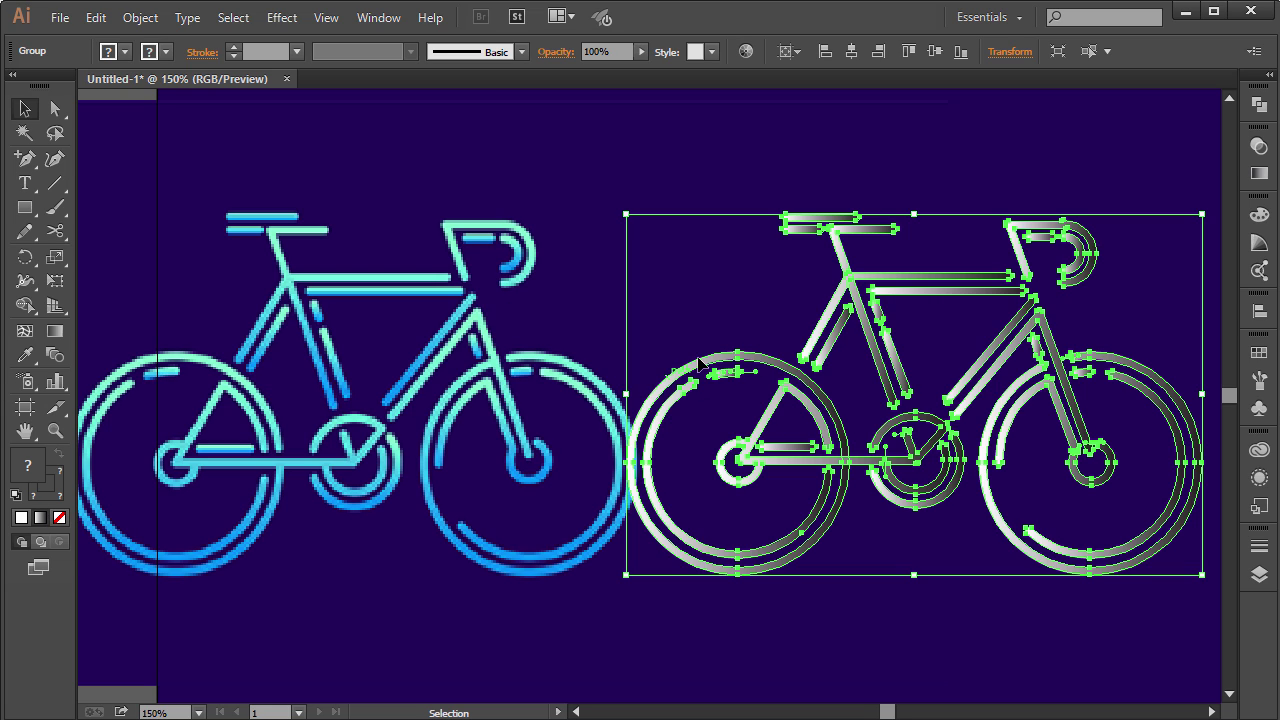
click(1259, 175)
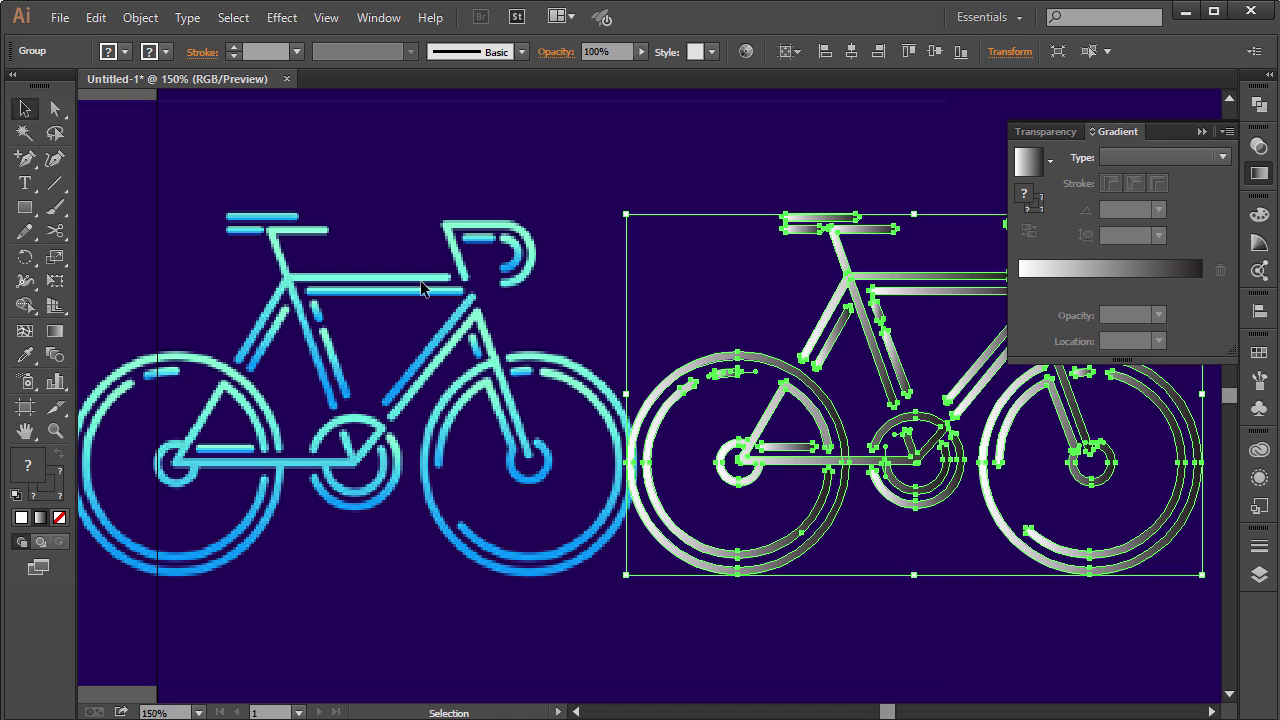
click(55, 334)
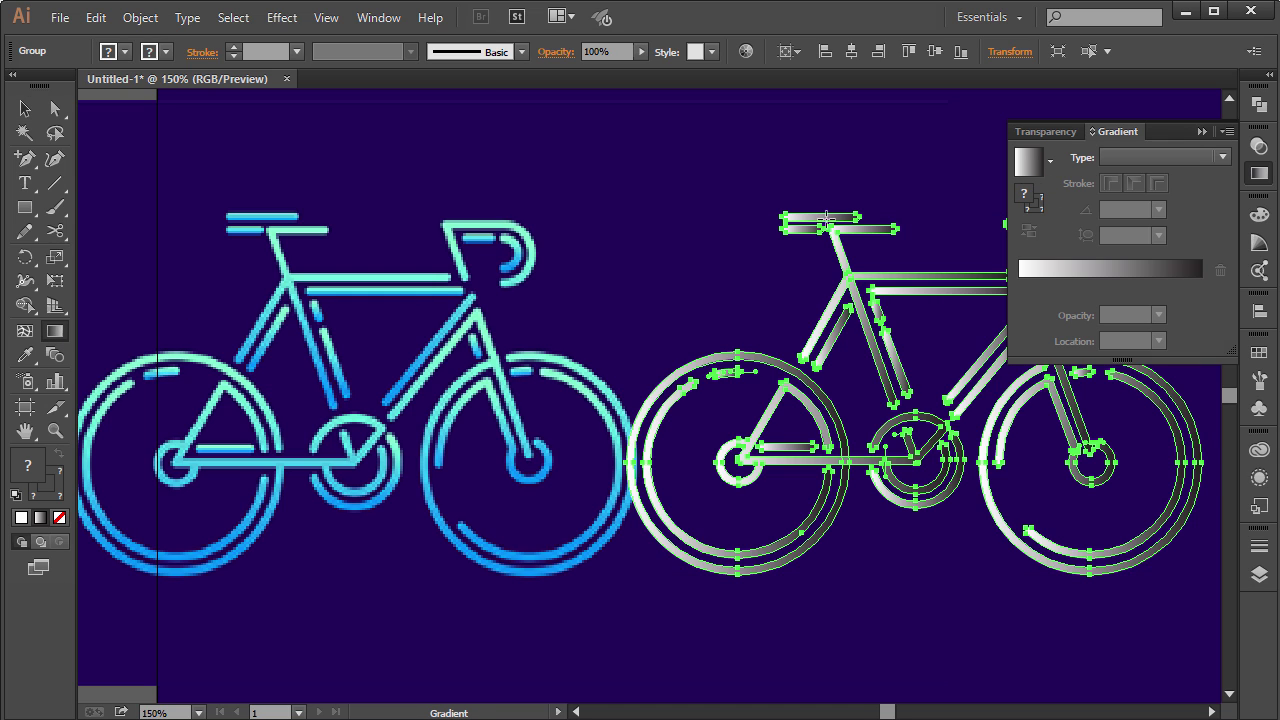
drag(907, 163, 907, 620)
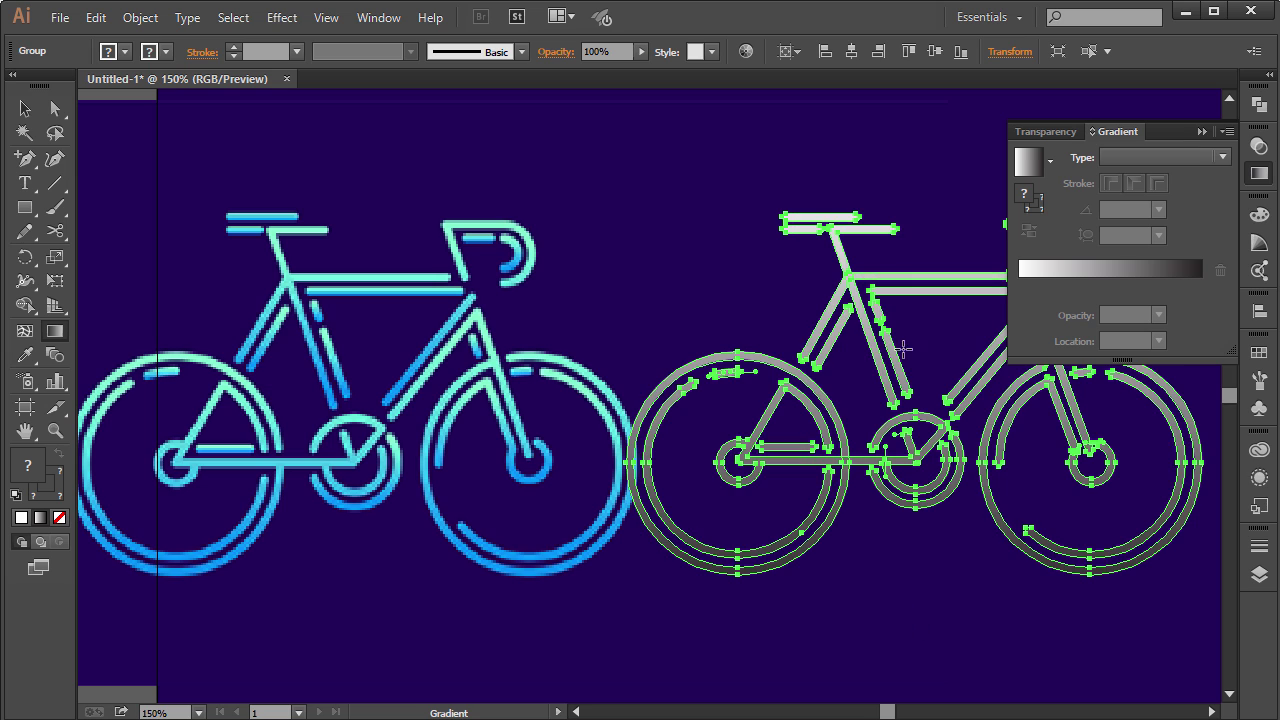
Reapply the linear white-to-black gradient as the grouped bicycle's fill and set its angle to 90°
click(1136, 157)
click(1136, 178)
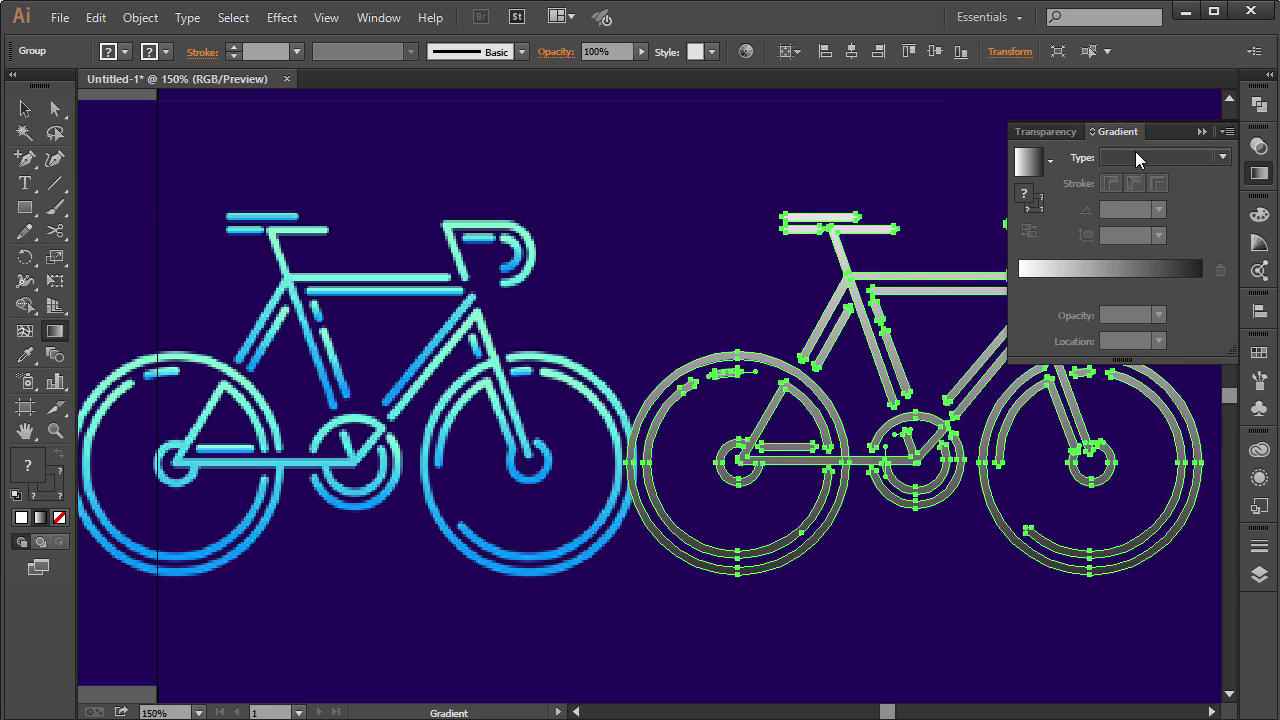
click(21, 517)
click(36, 519)
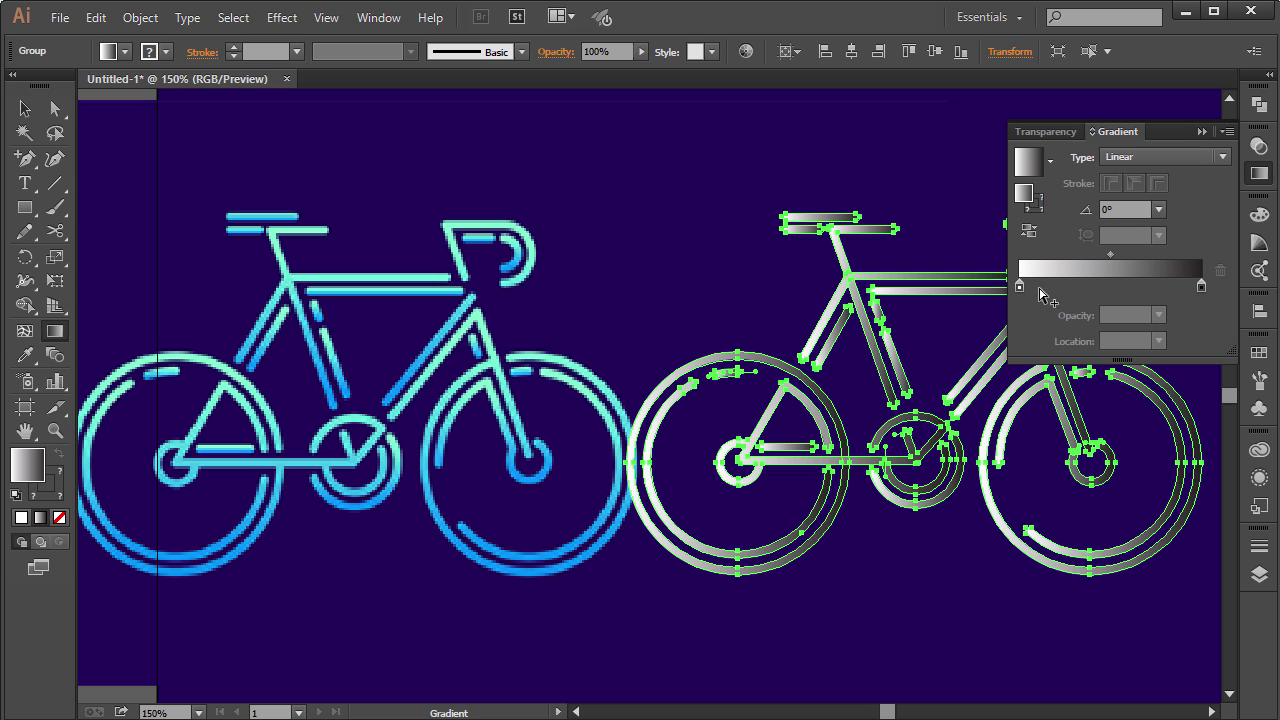
click(1125, 209)
text(90)
key(Return)
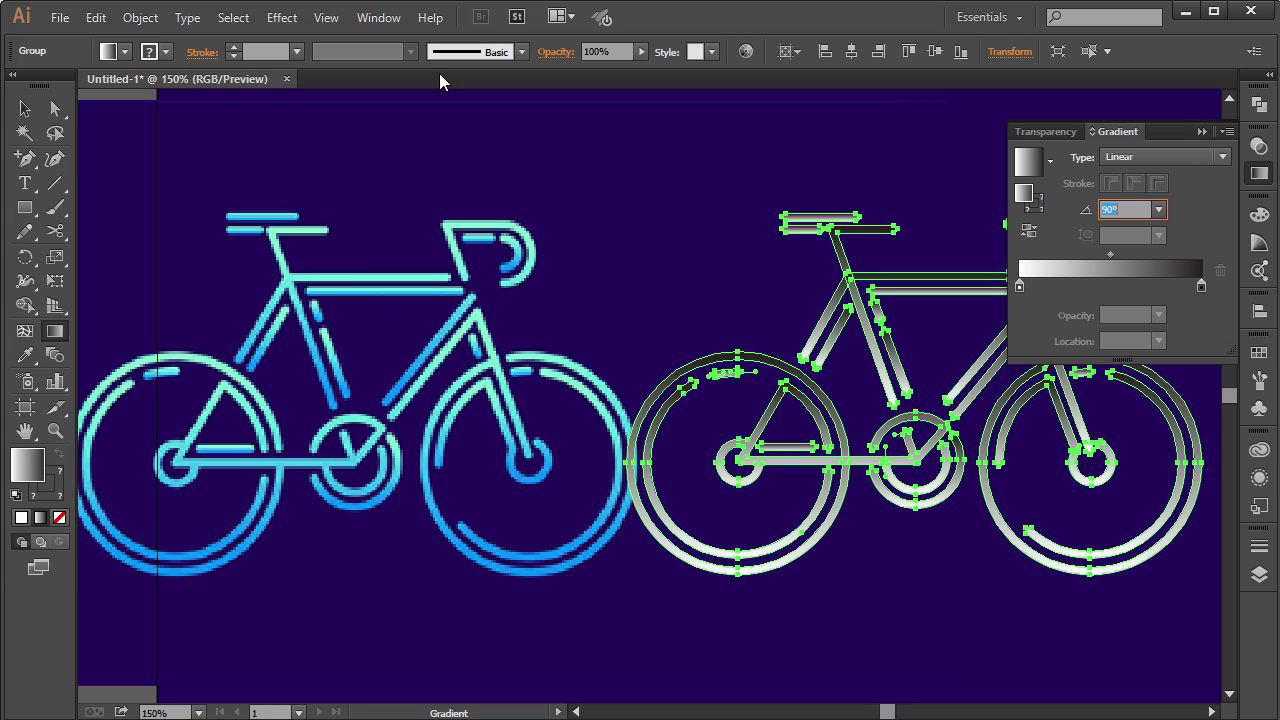
Sample the blue from the bottom of the reference's rear wheel, check its hex code, and undo the sampled fill
key(v)
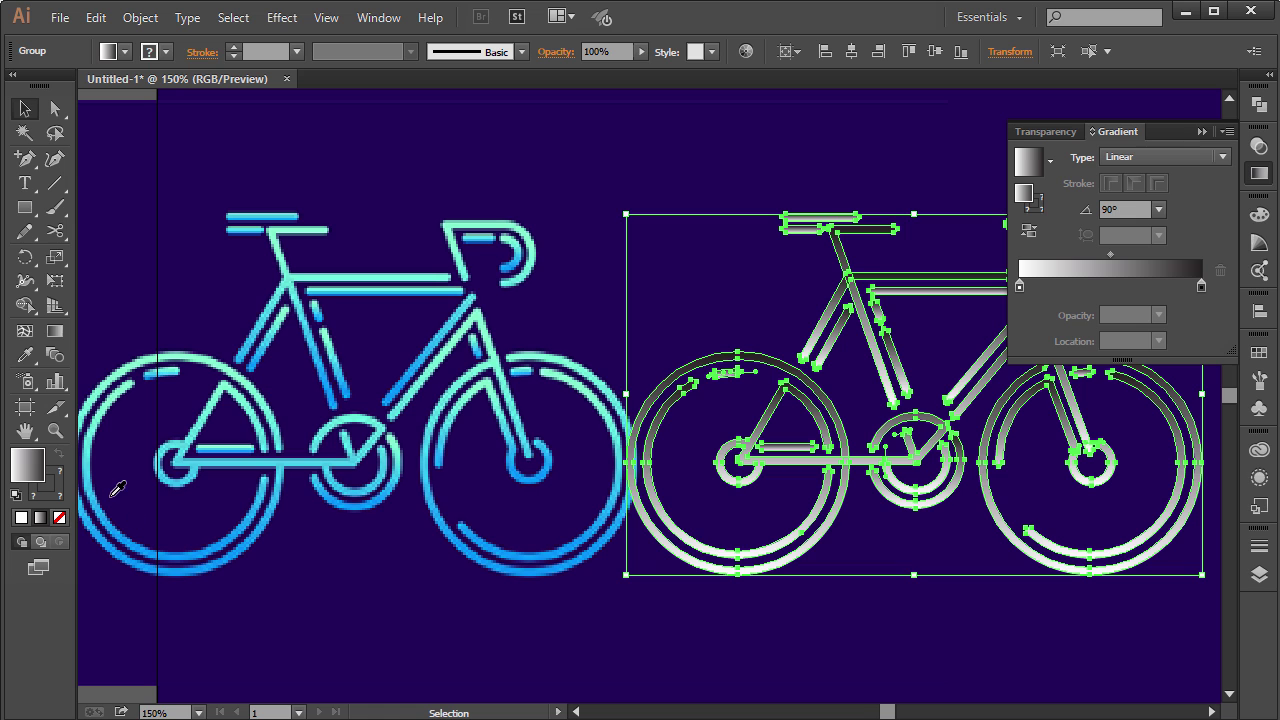
key(i)
click(180, 566)
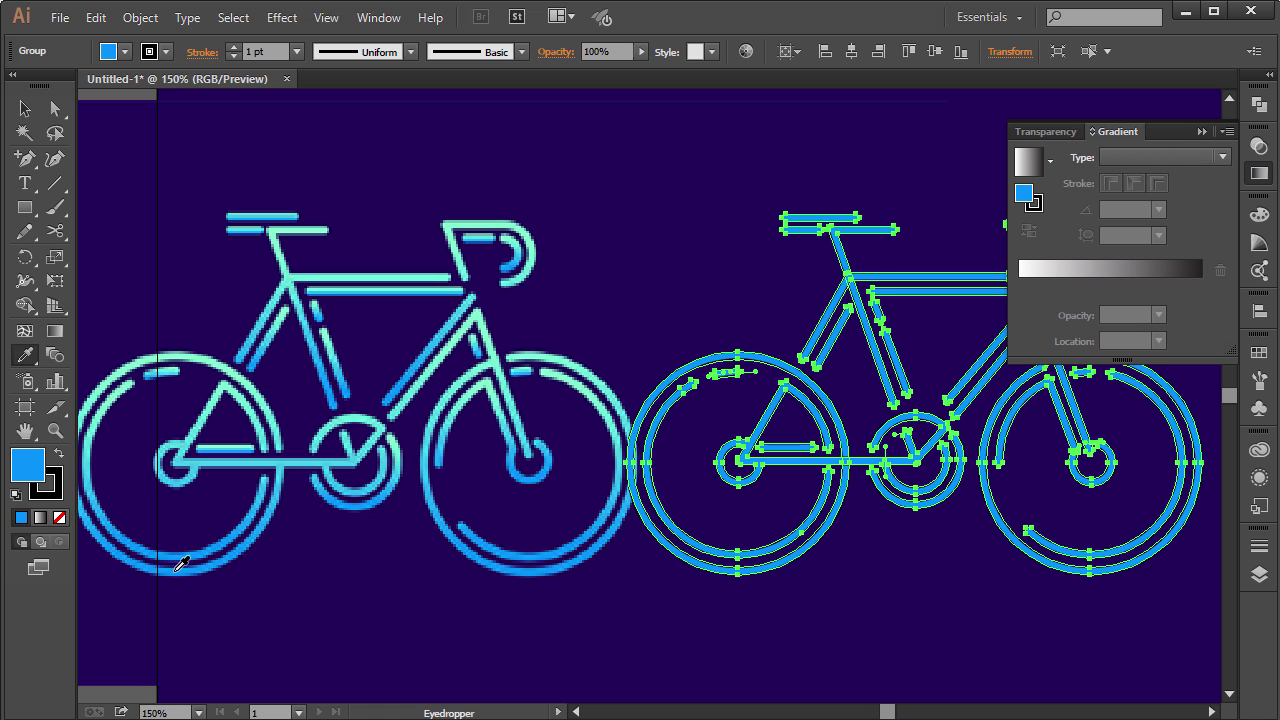
double_click(32, 474)
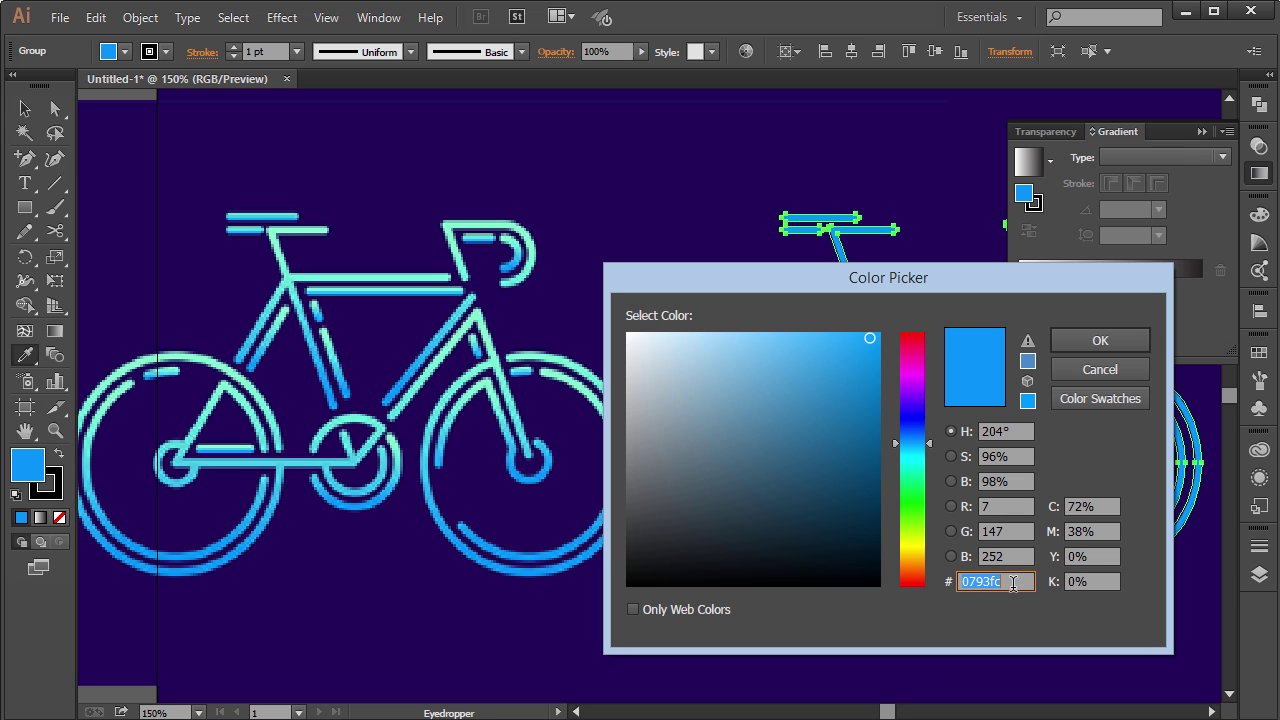
key(Escape)
key(ctrl+z)
With nothing selected, sample the mint green from the reference's handlebar and check its hex code
ctrl+click(580, 574)
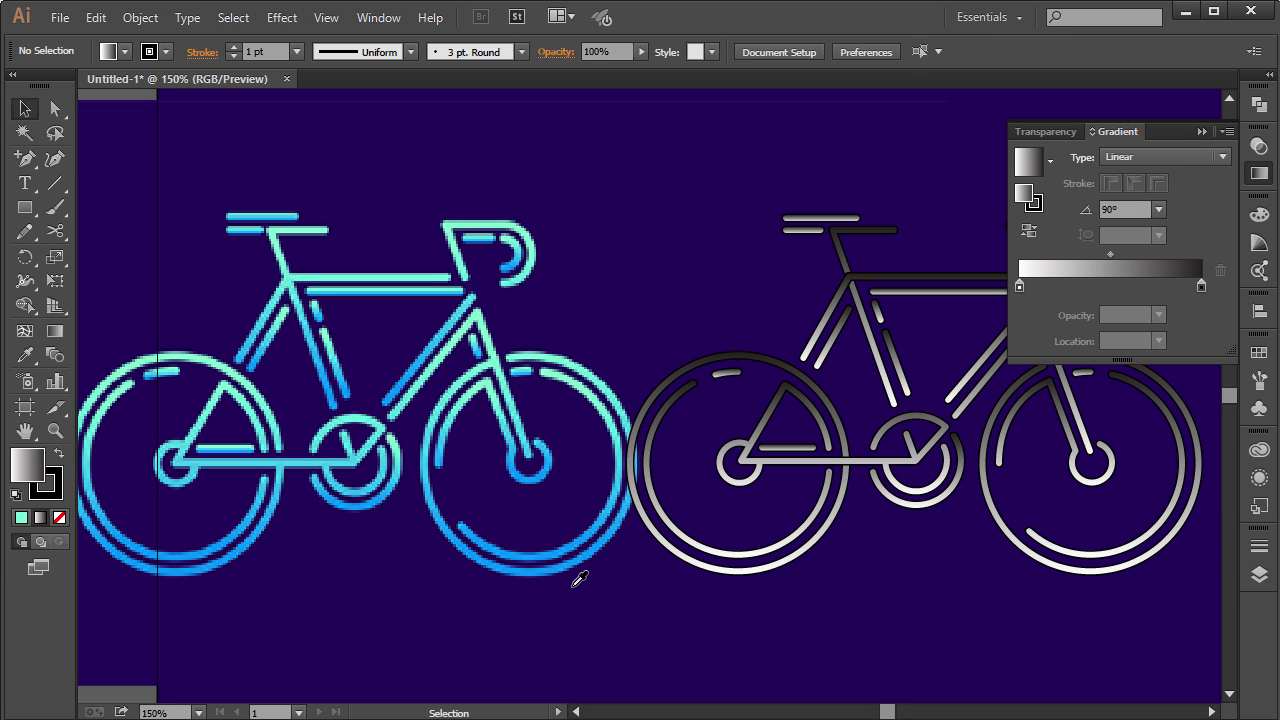
click(452, 223)
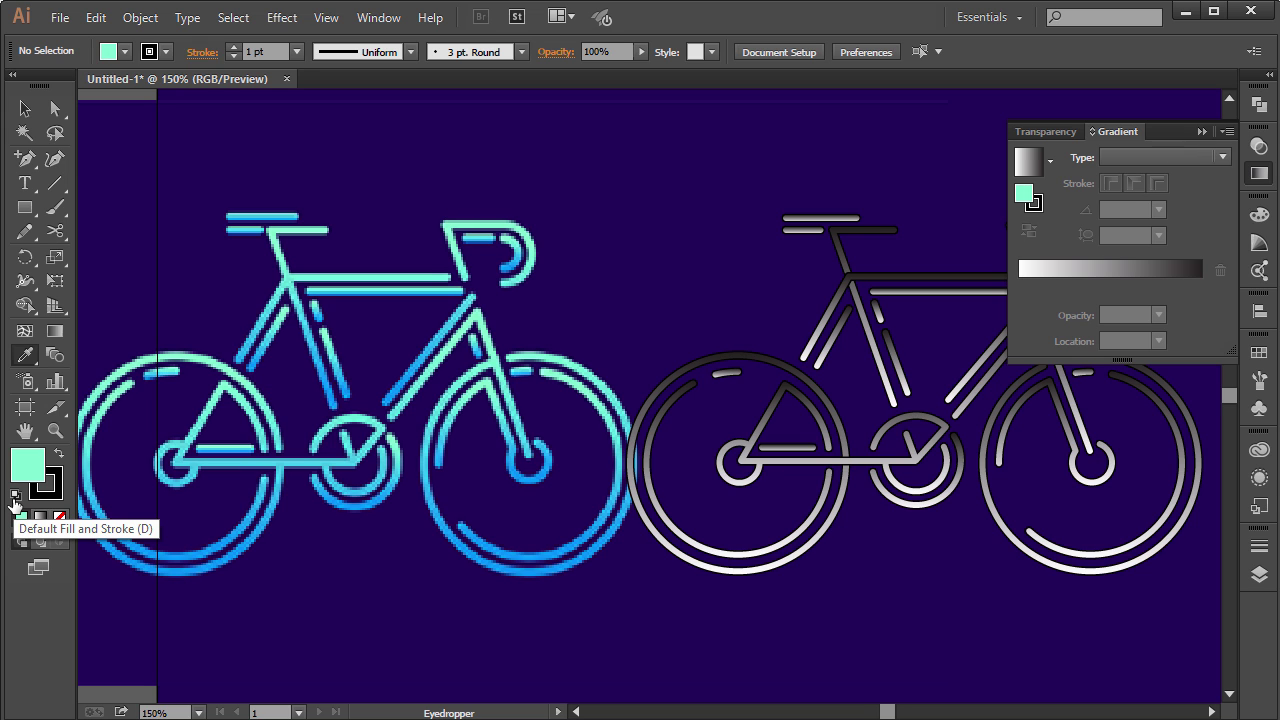
double_click(38, 470)
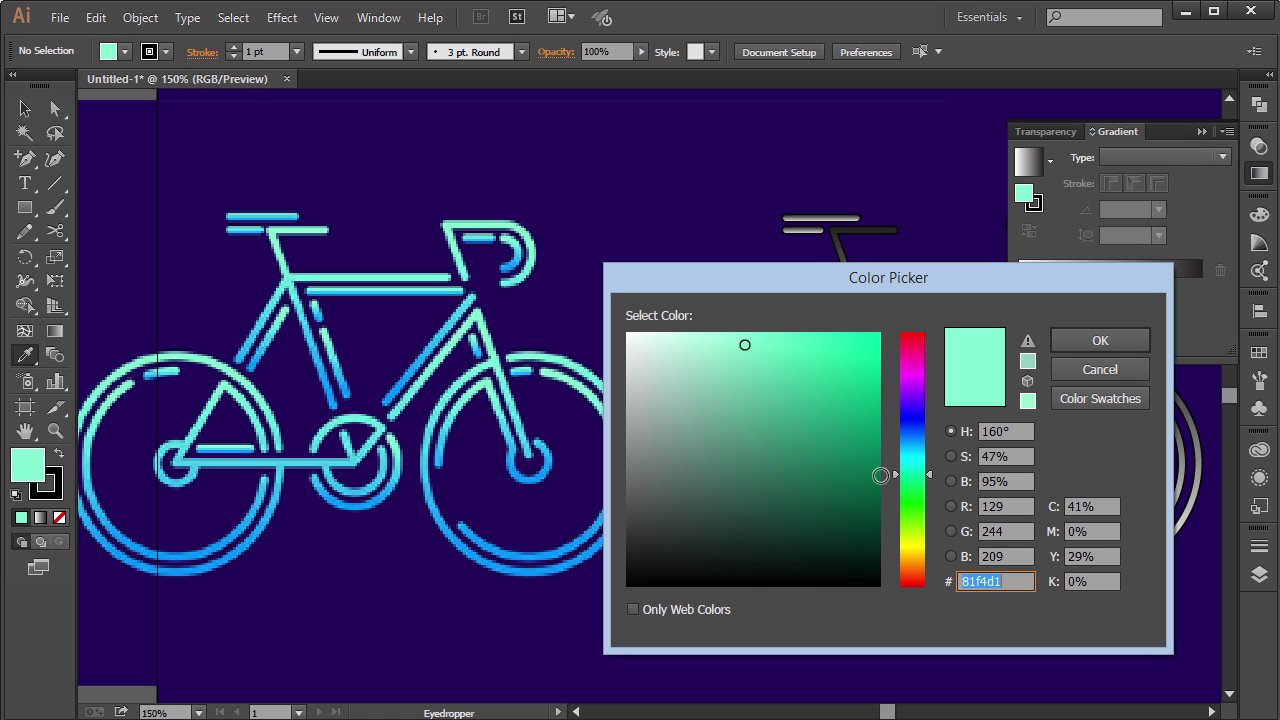
click(1125, 340)
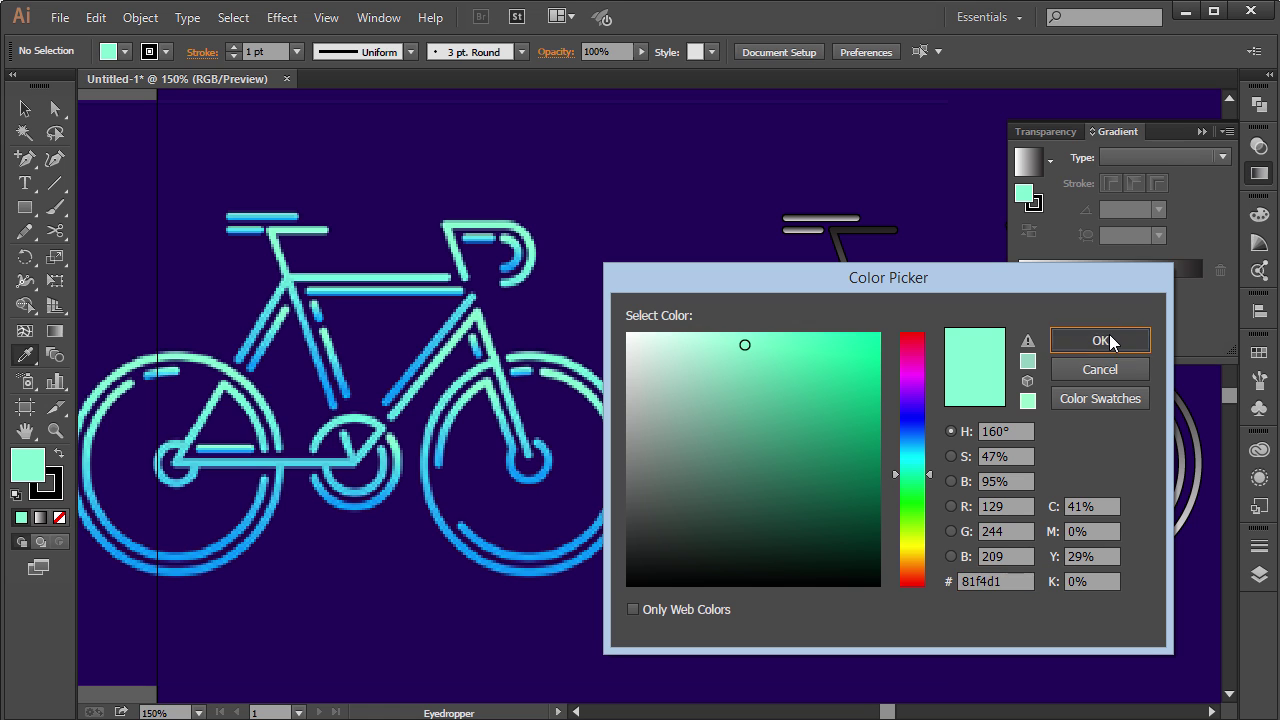
Remove the stroke from the grouped gradient bicycle, keeping its gradient fill
key(v)
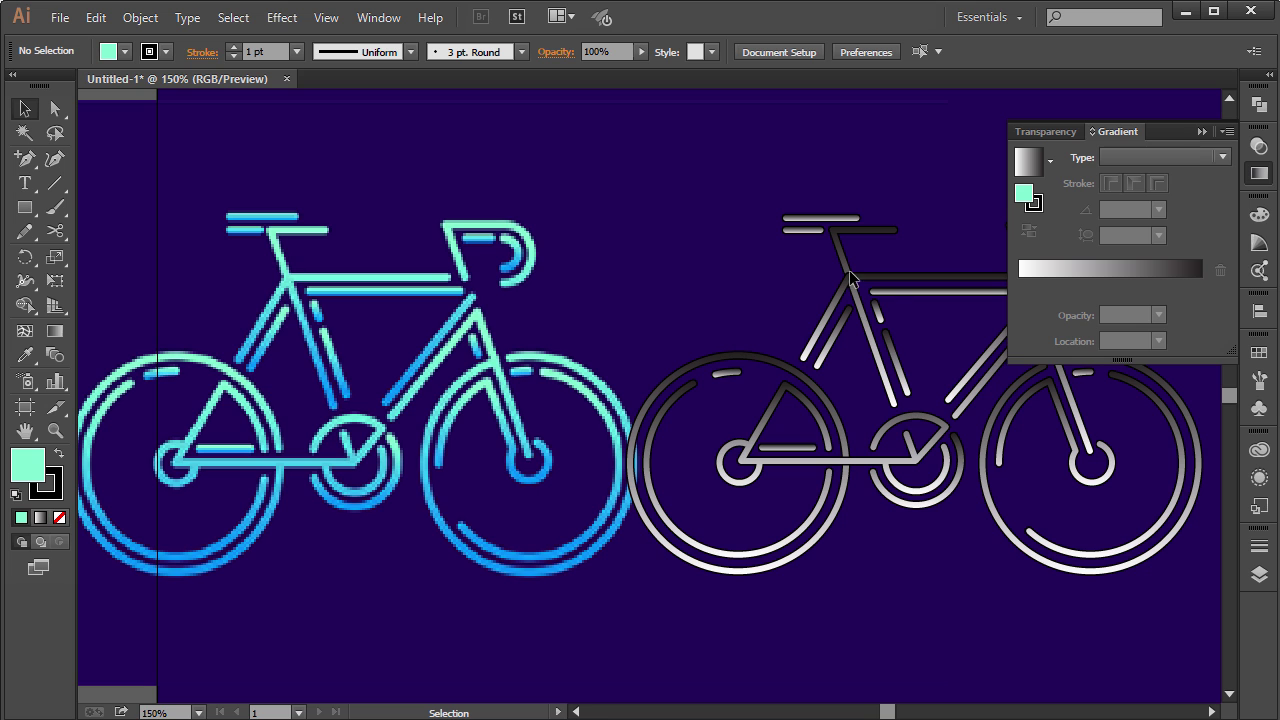
drag(725, 190, 924, 333)
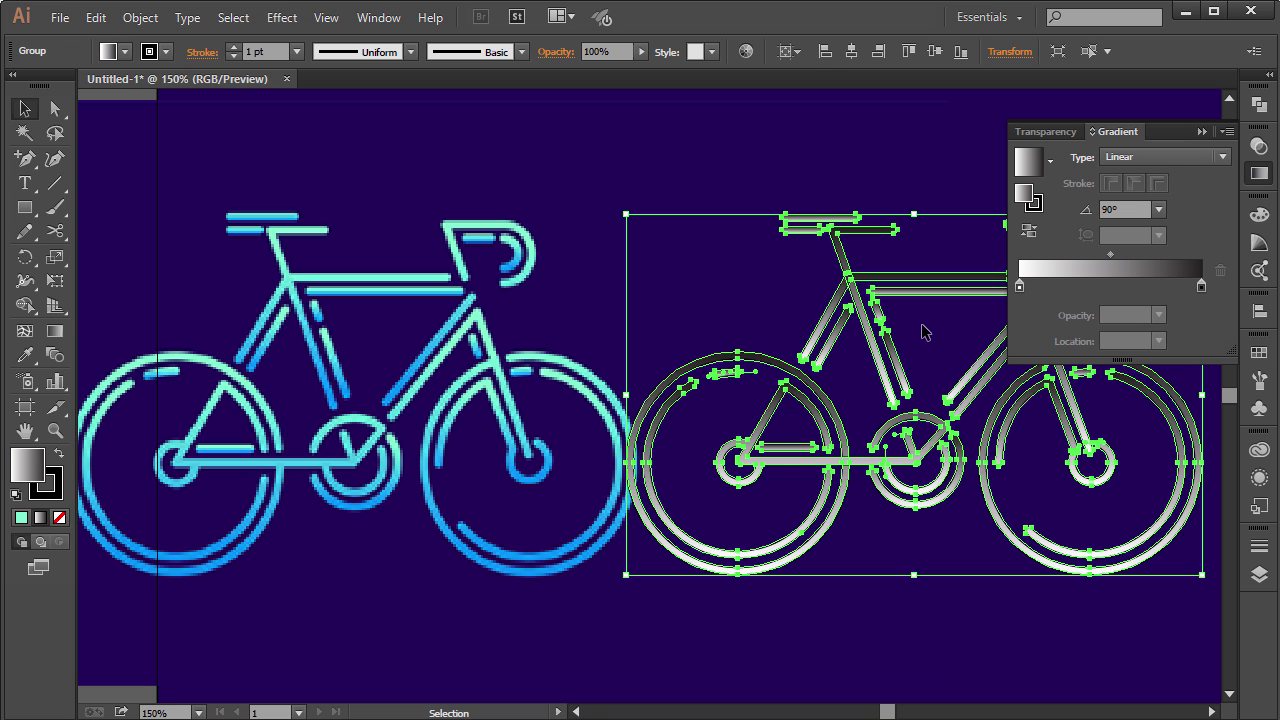
click(57, 455)
click(57, 455)
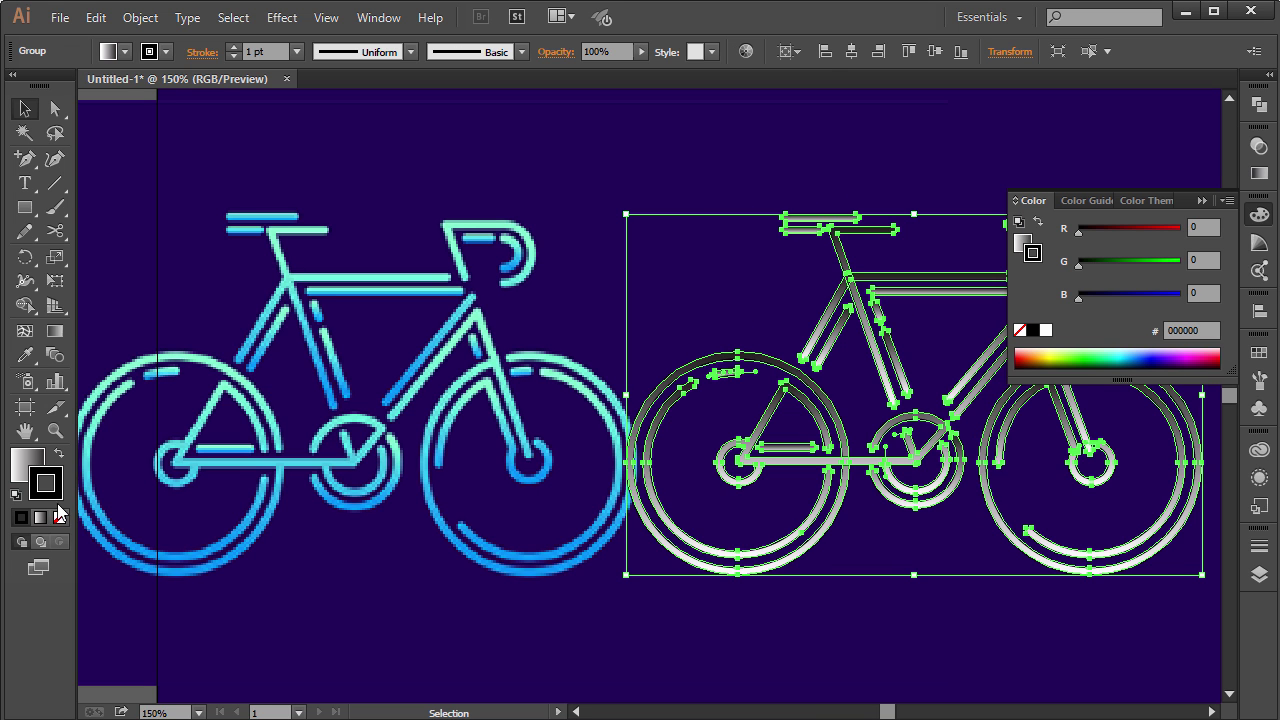
click(59, 517)
click(30, 466)
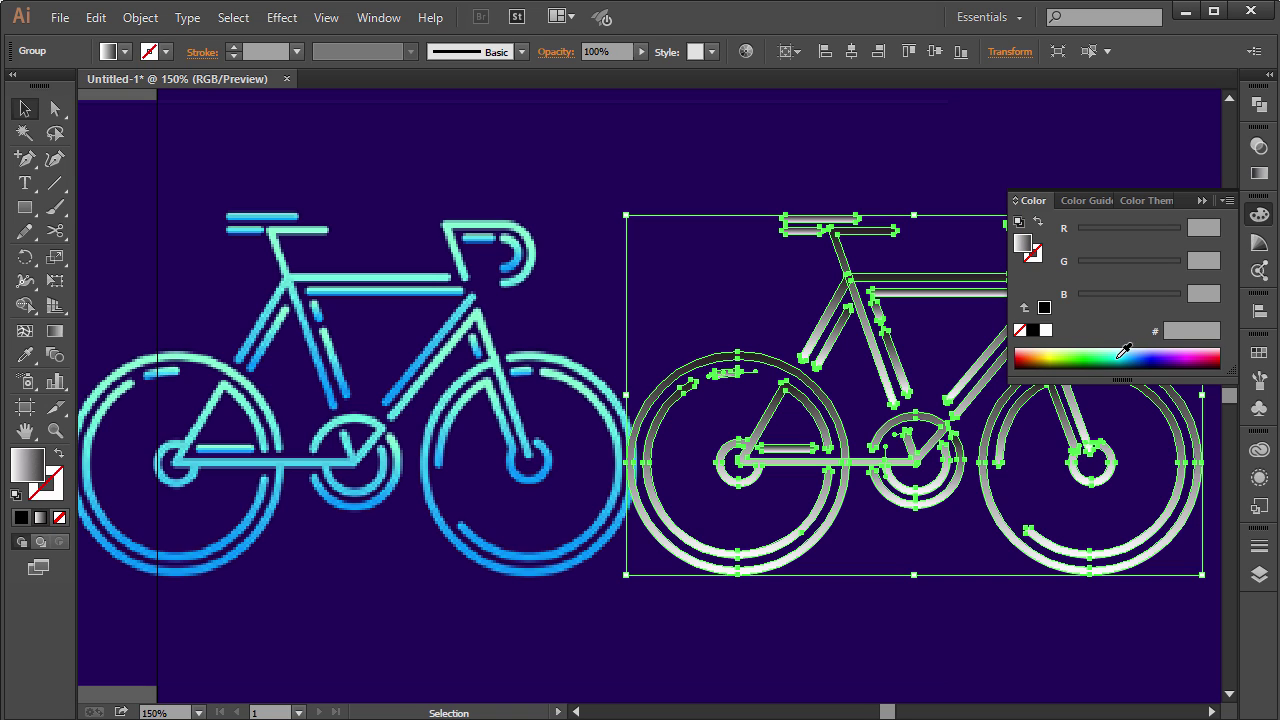
Change the black end stop of the bicycle's gradient to mint green 81f4d1
double_click(55, 331)
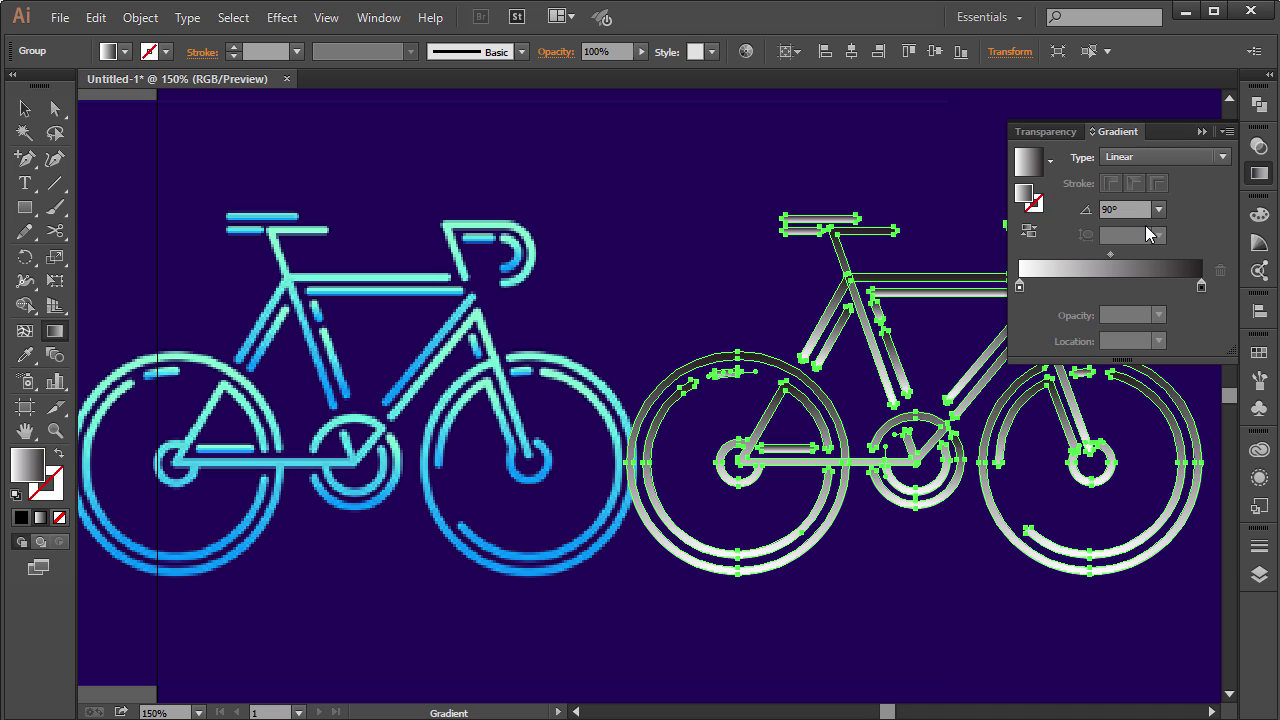
double_click(1201, 287)
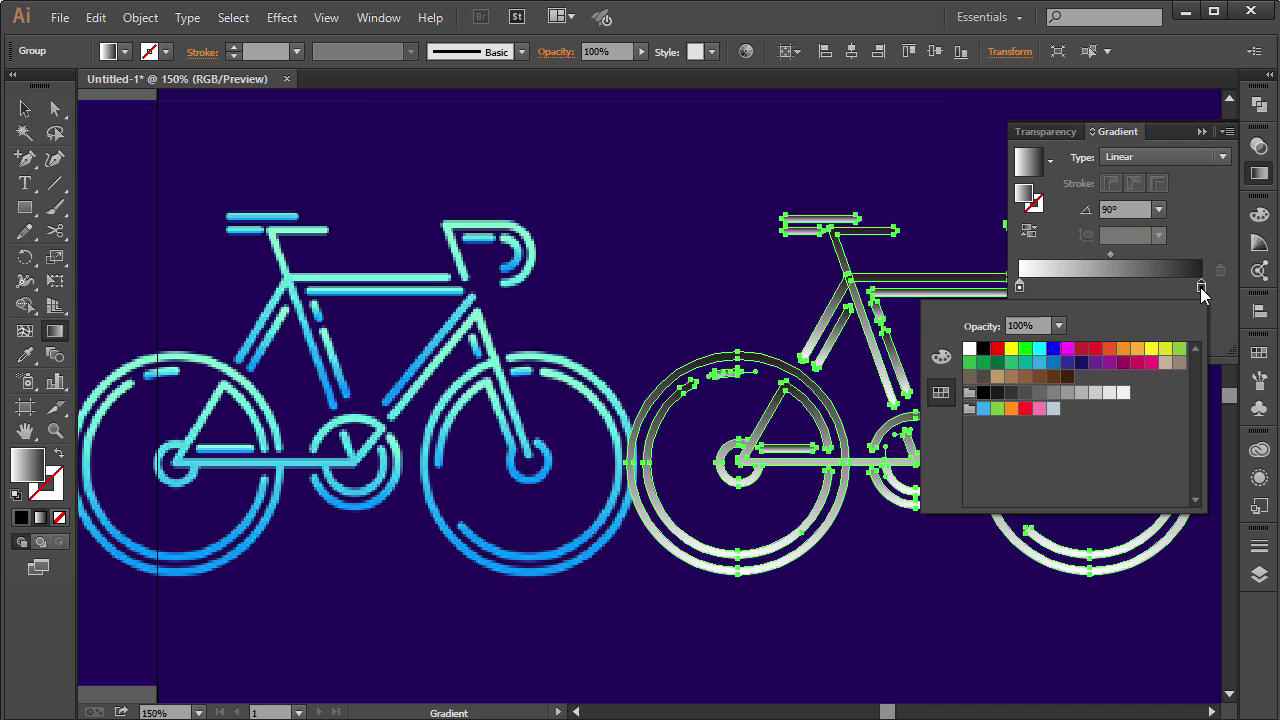
double_click(1201, 287)
double_click(1025, 196)
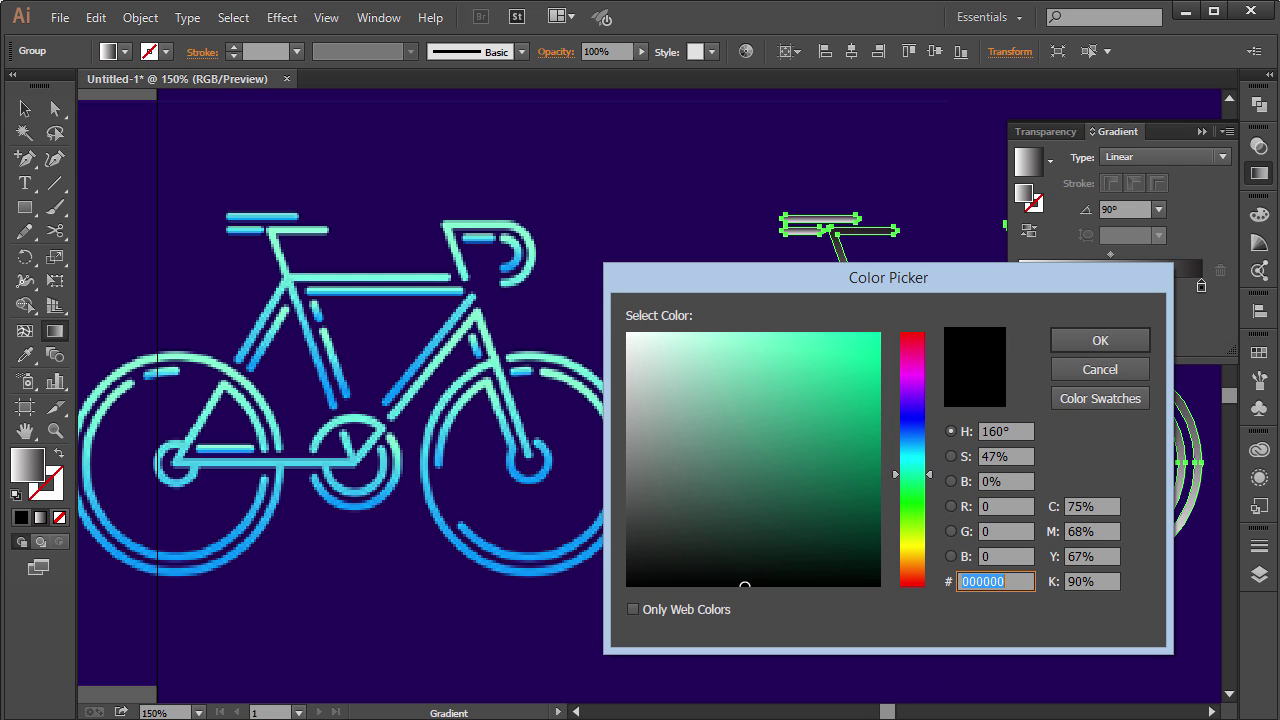
text(81f4d1)
key(Tab)
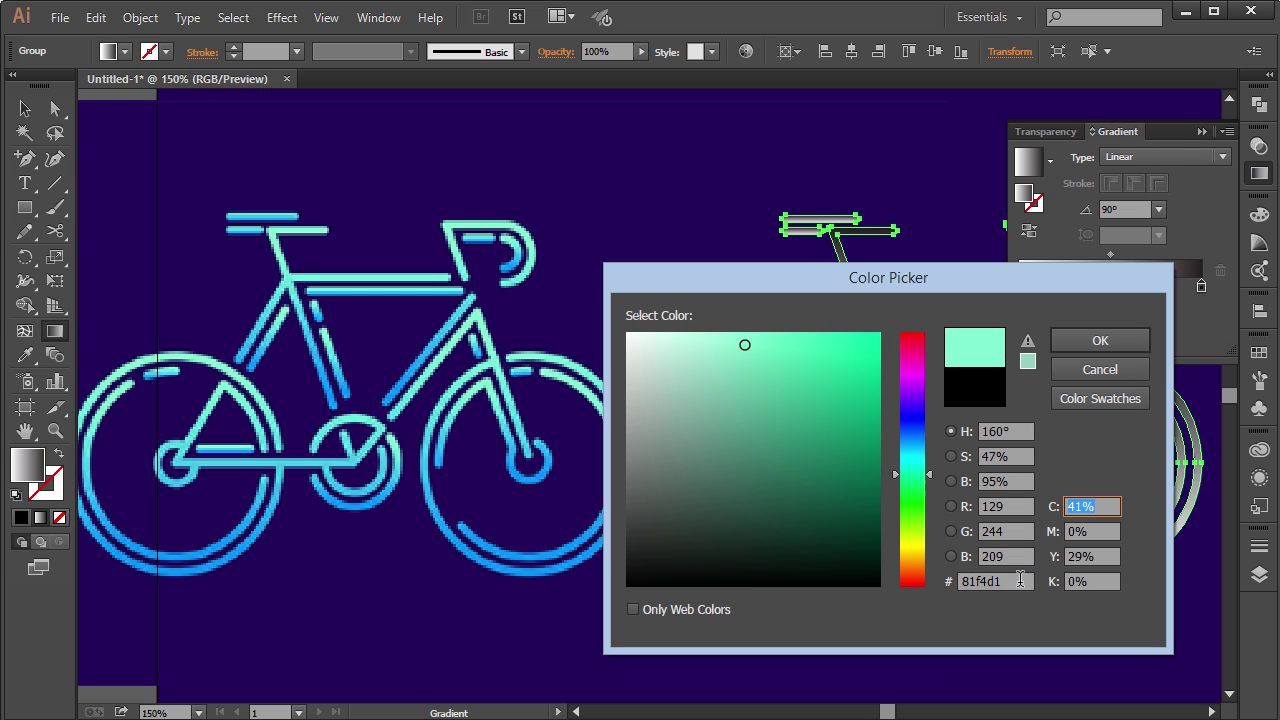
click(1085, 341)
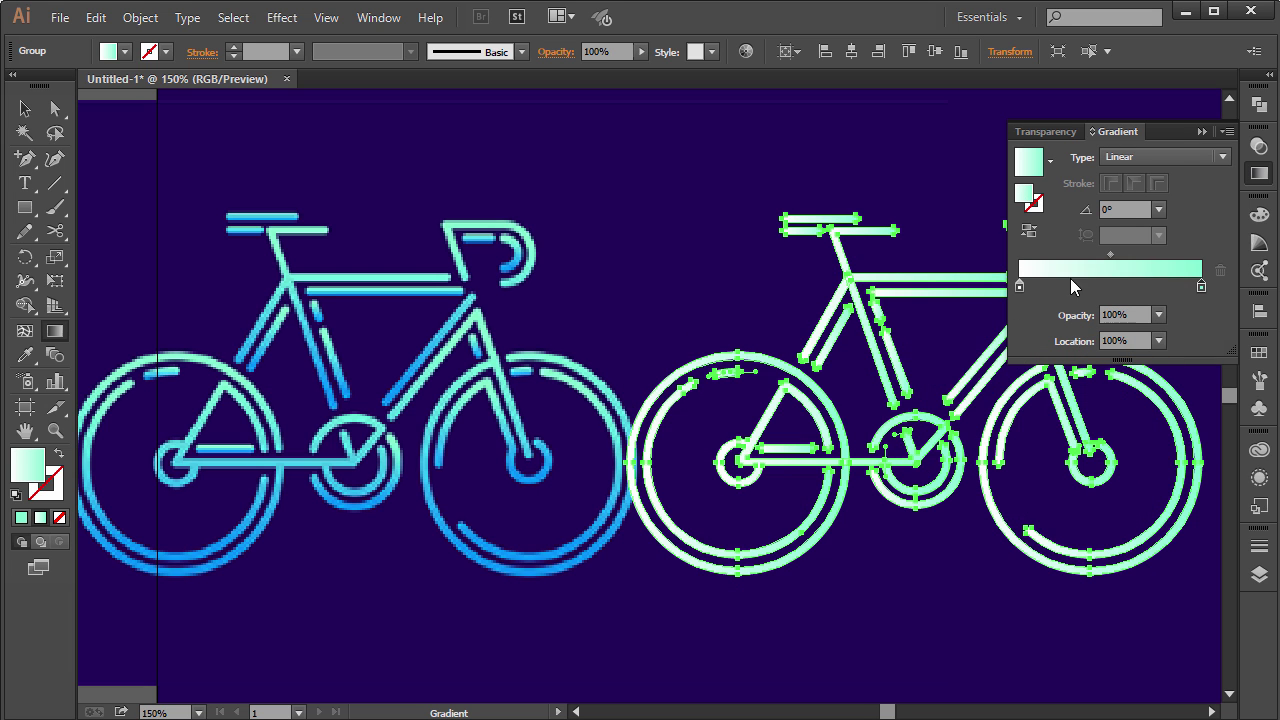
Change the white start stop of the bicycle's gradient to blue 6793fc
click(1019, 287)
double_click(1022, 203)
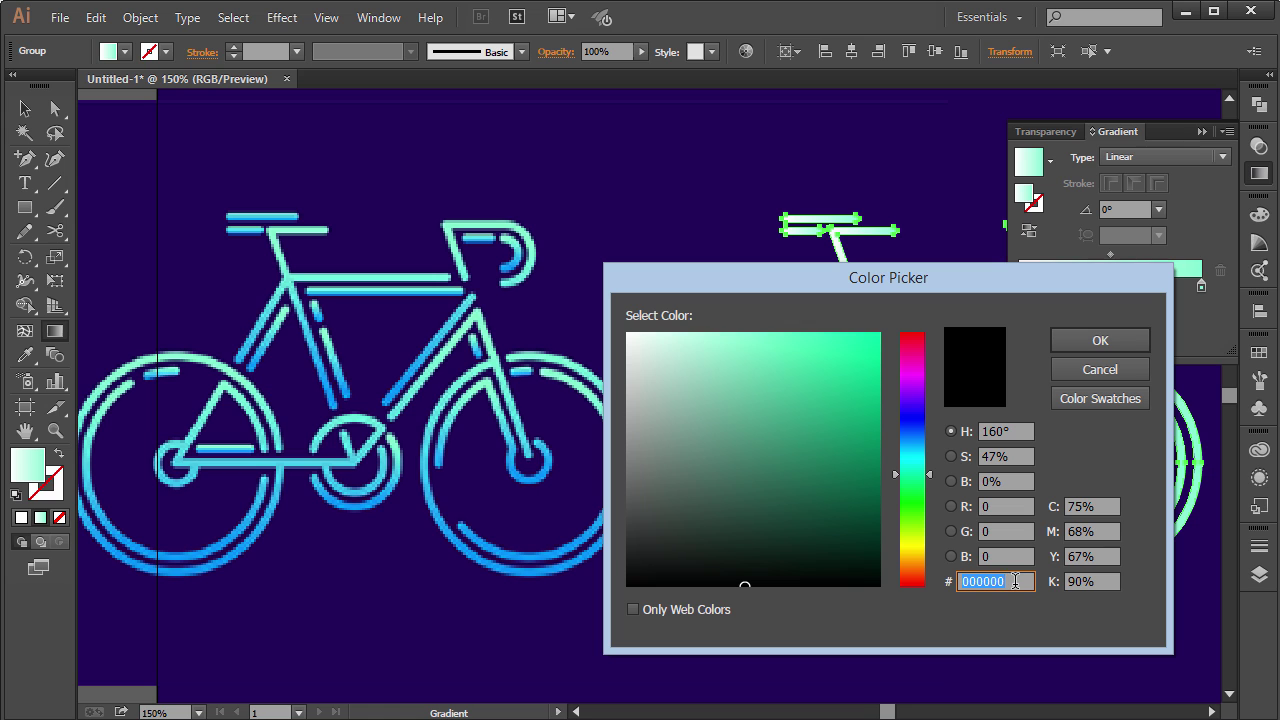
text(6793fc)
key(Return)
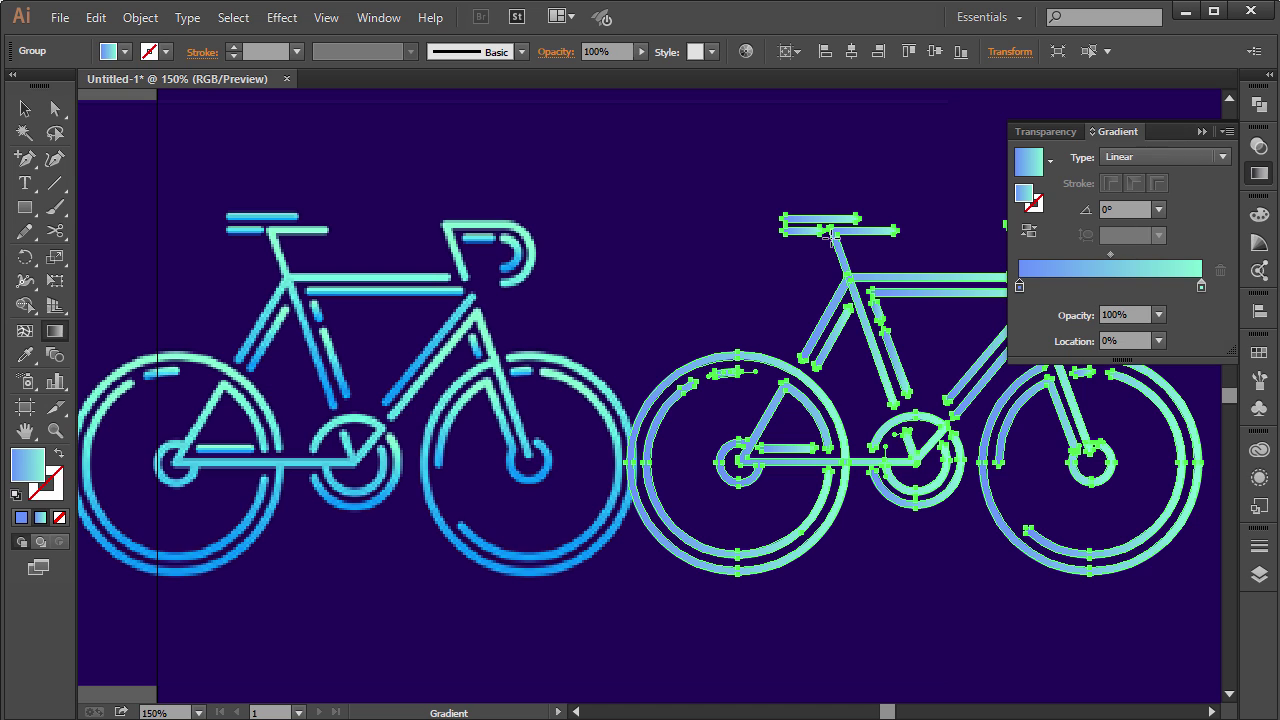
Set the blue-to-mint gradient's angle to 90° and deselect the bicycle
double_click(1118, 210)
text(90)
key(Return)
click(1202, 131)
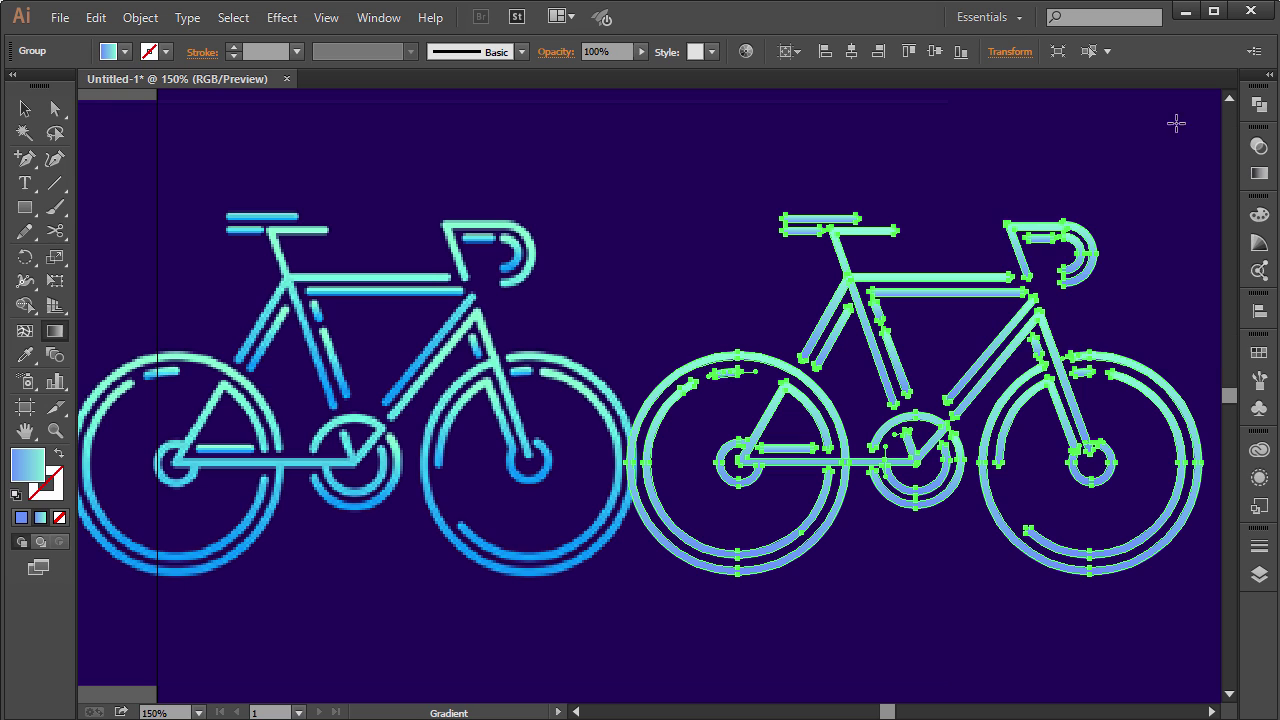
click(55, 109)
key(v)
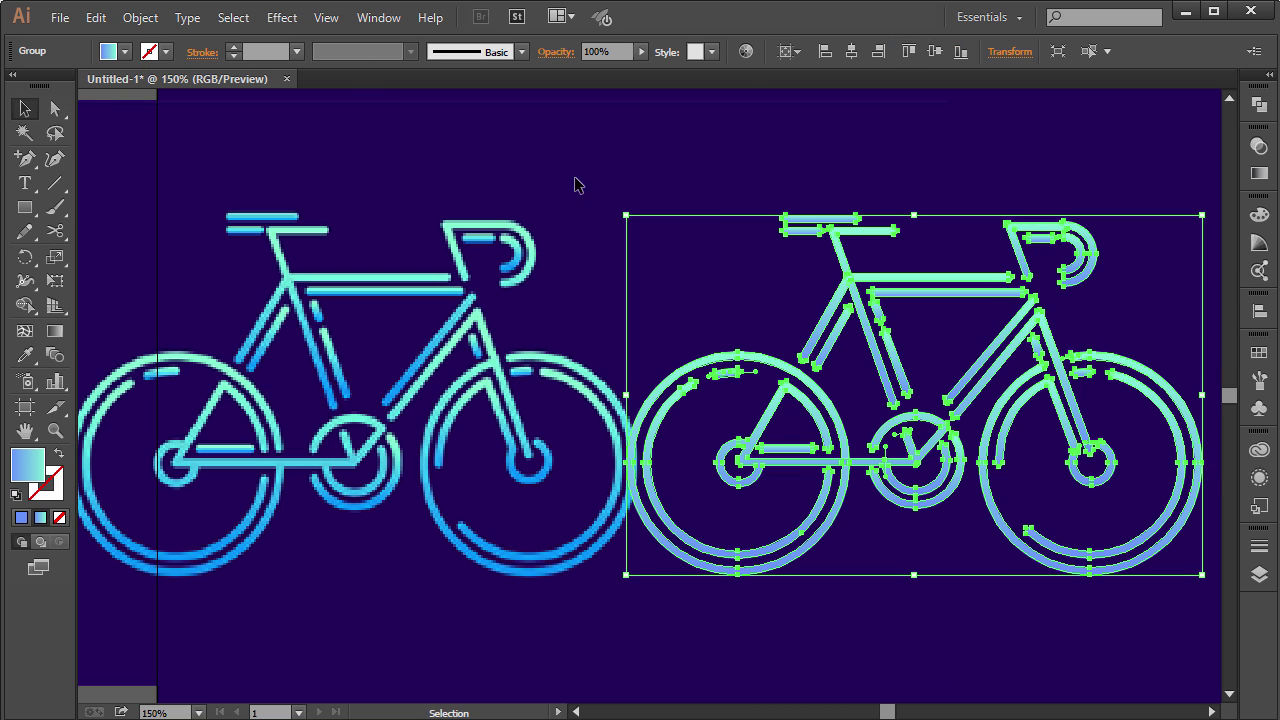
click(585, 183)
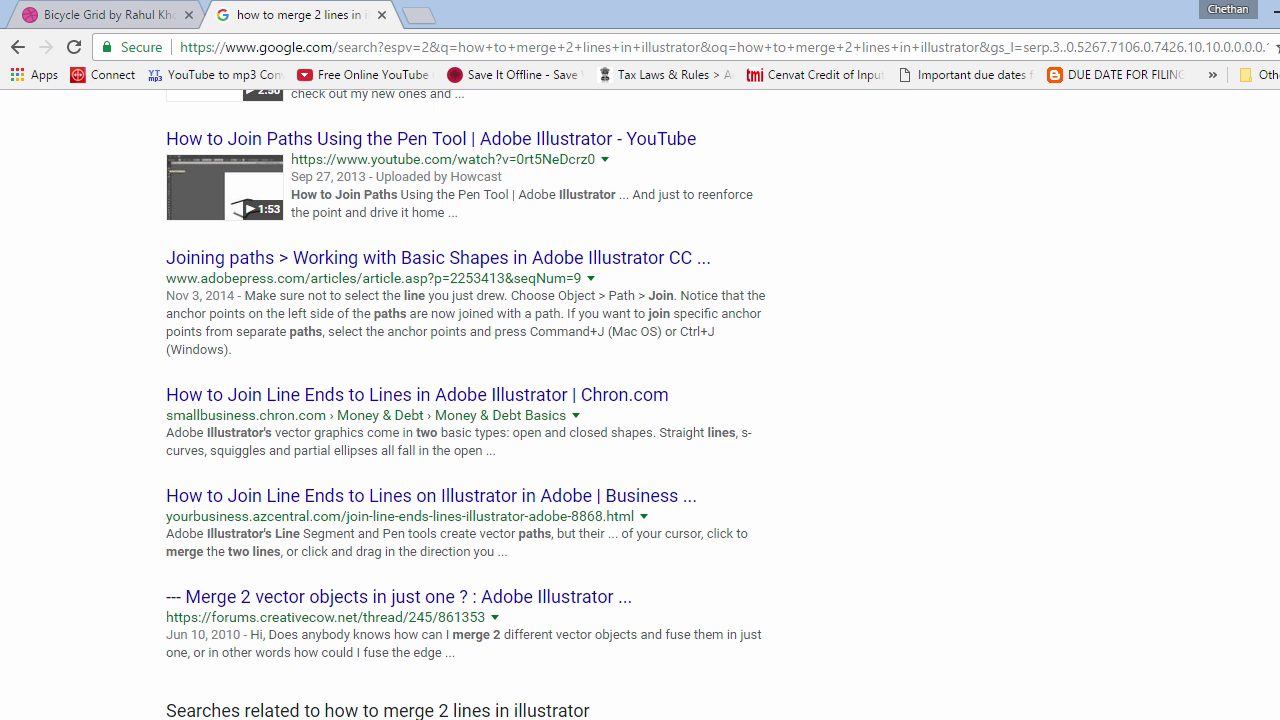
View the Bicycle Grid reference on Dribbble in Chrome and return to Illustrator
click(150, 14)
click(704, 552)
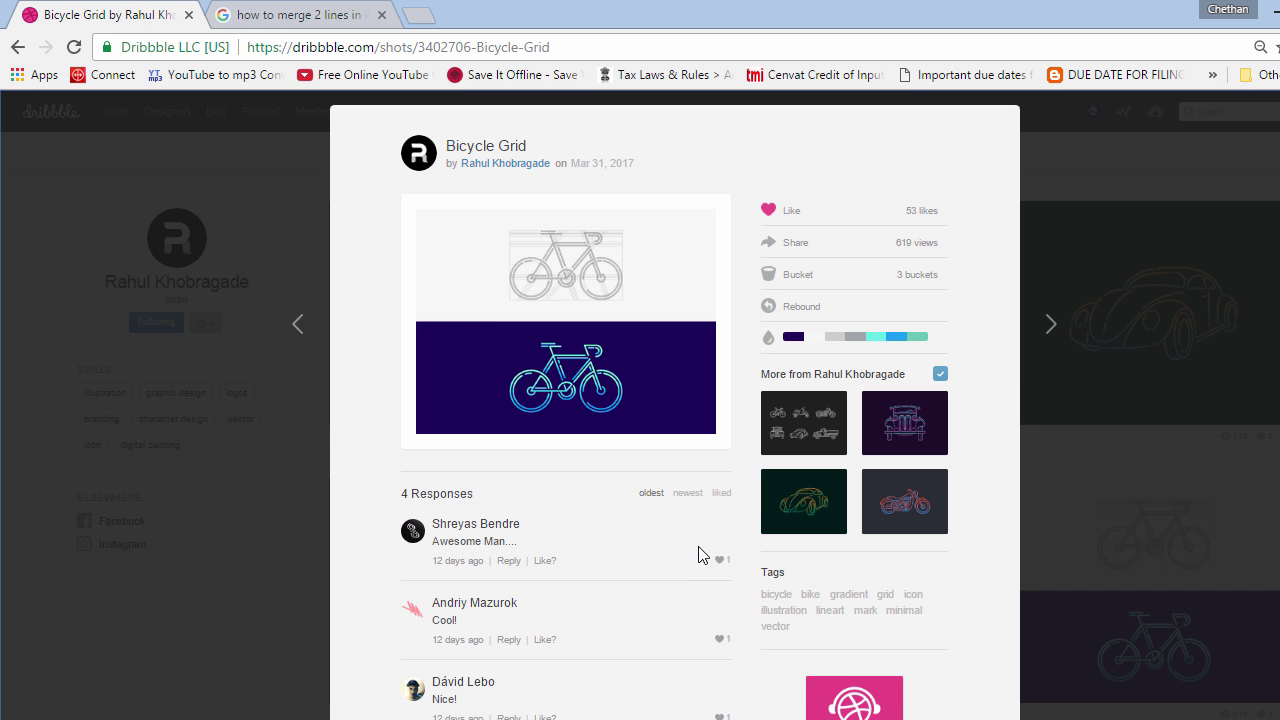
click(622, 366)
key(alt+Tab)
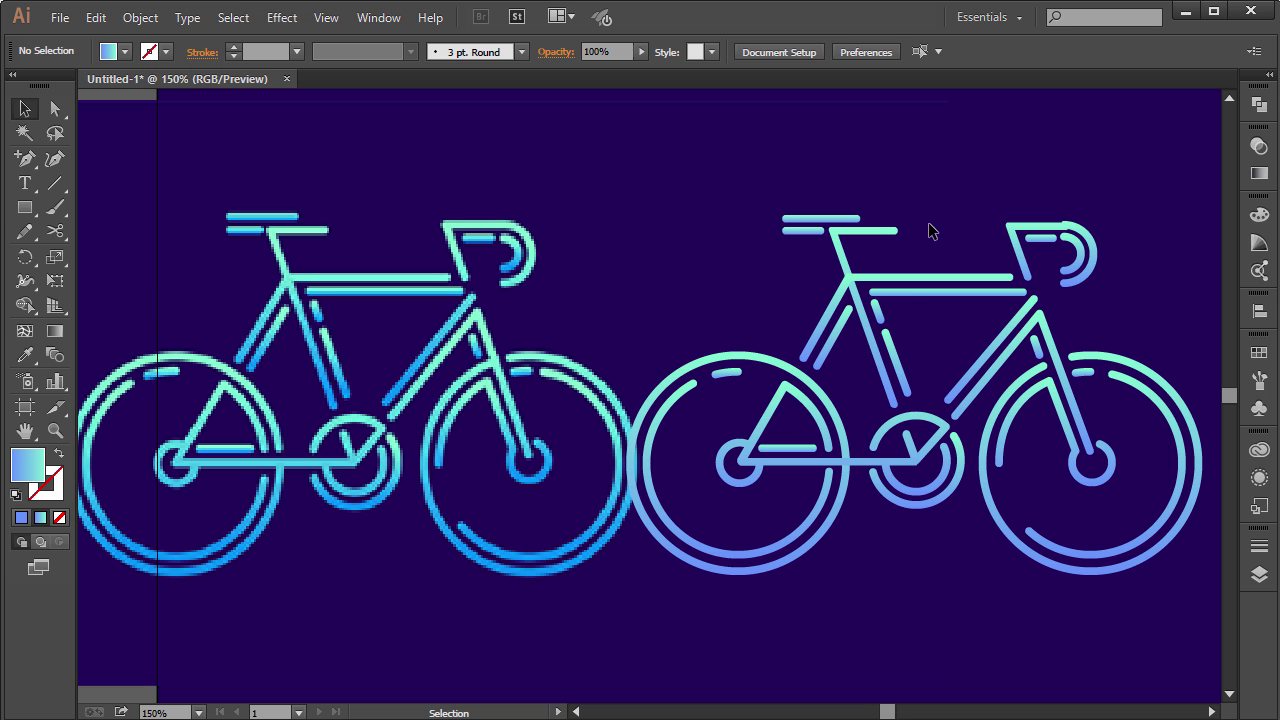
Ungroup the gradient bicycle and unite its main frame lines, from saddle post to top tube, into one shape
click(847, 273)
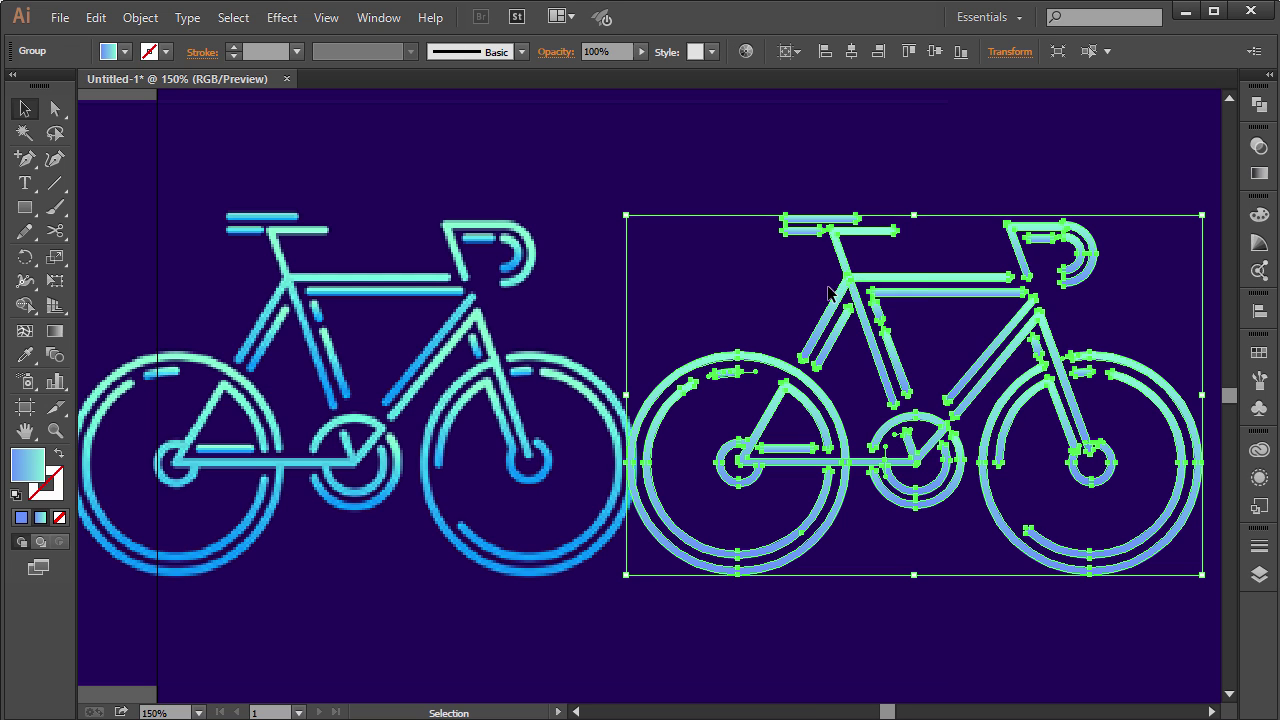
right_click(847, 273)
click(905, 383)
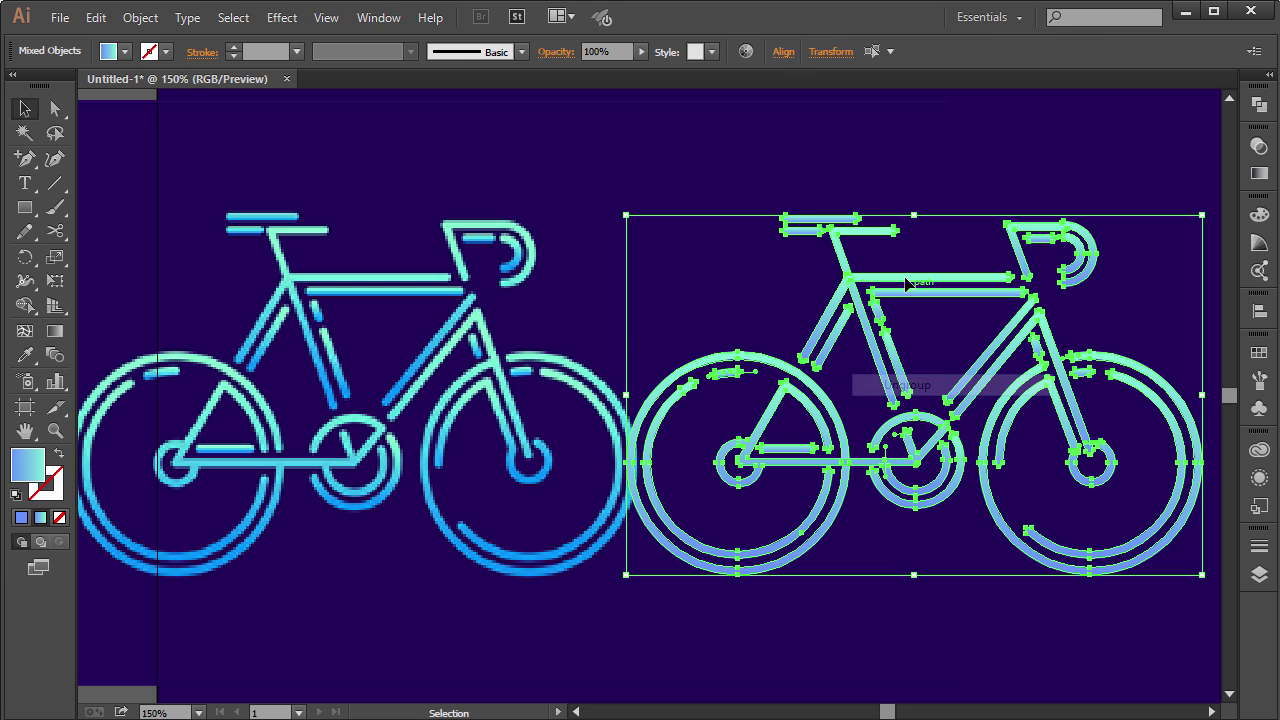
click(833, 287)
click(1259, 104)
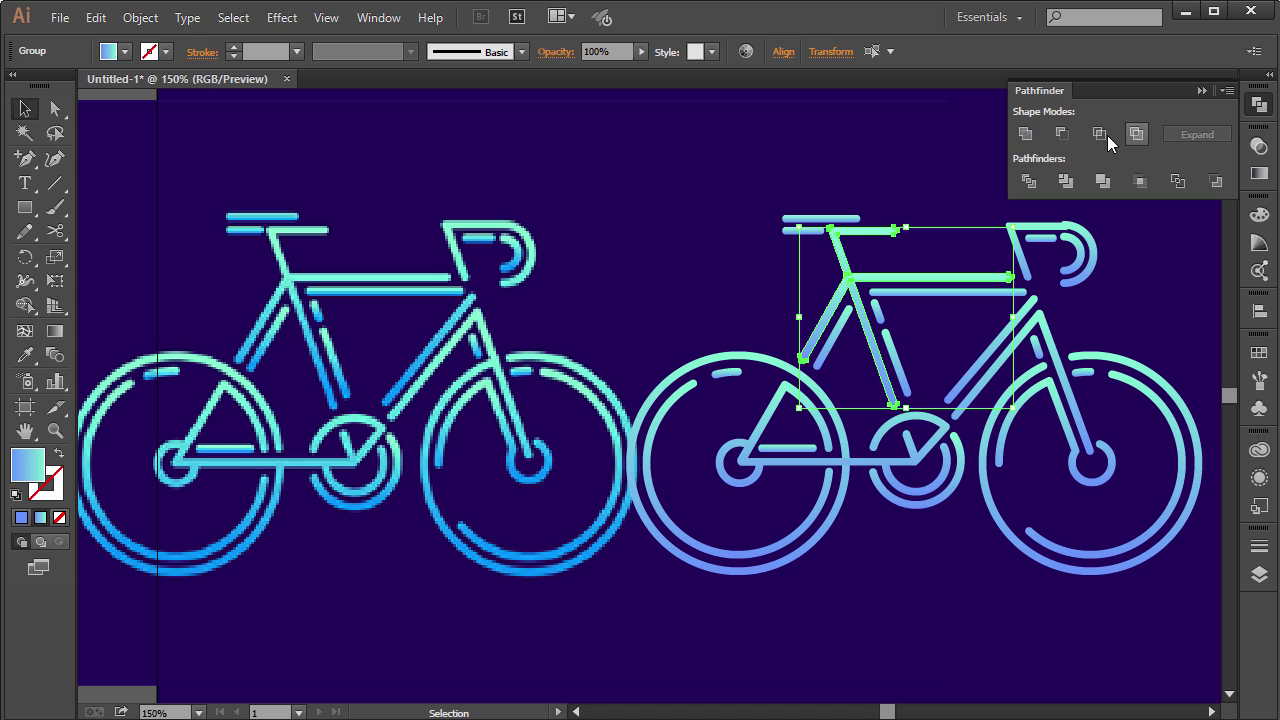
click(1027, 134)
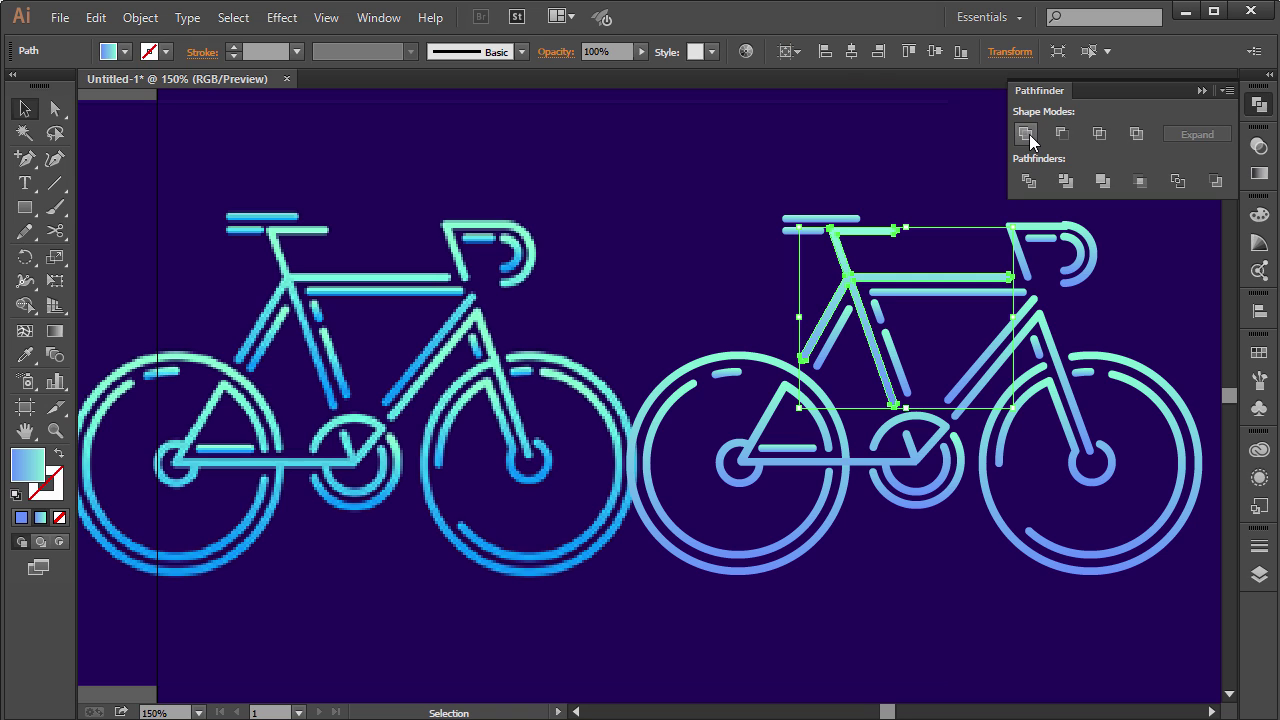
click(1259, 104)
click(858, 178)
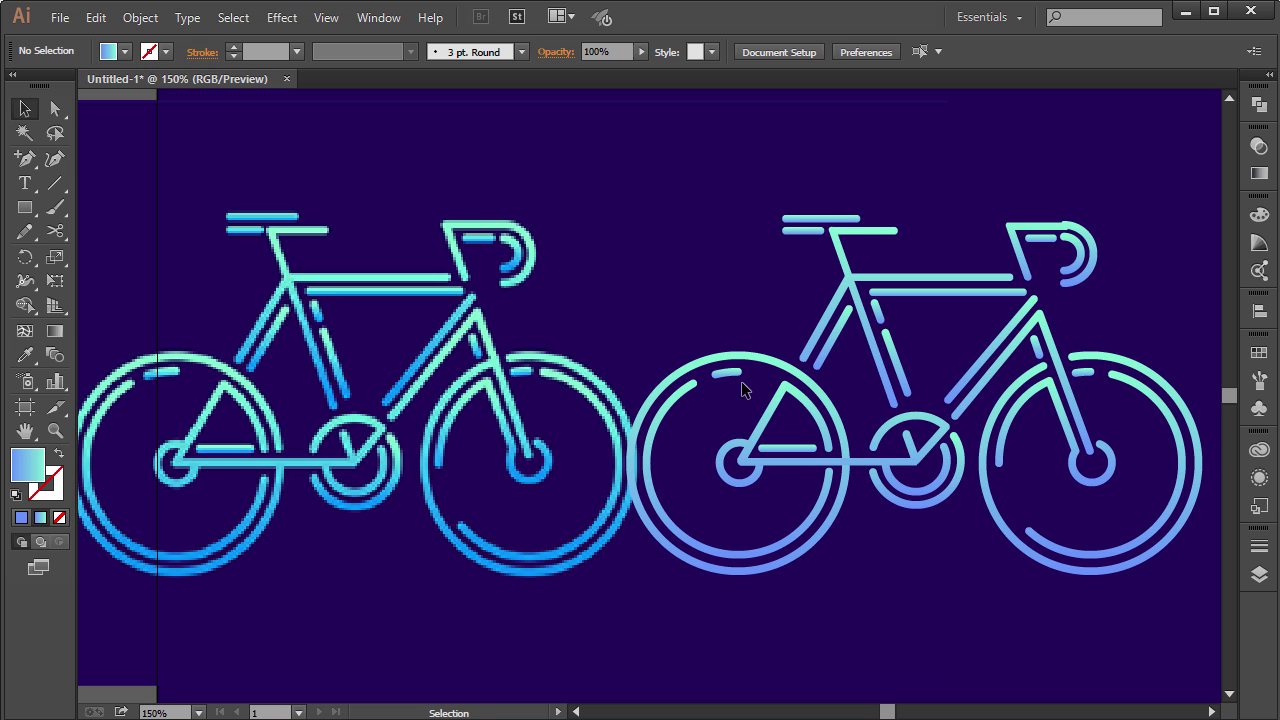
Delete the spare filled bicycle copy overlapping the artboard's upper-right edge, including its leftover short horizontal lines
key(a)
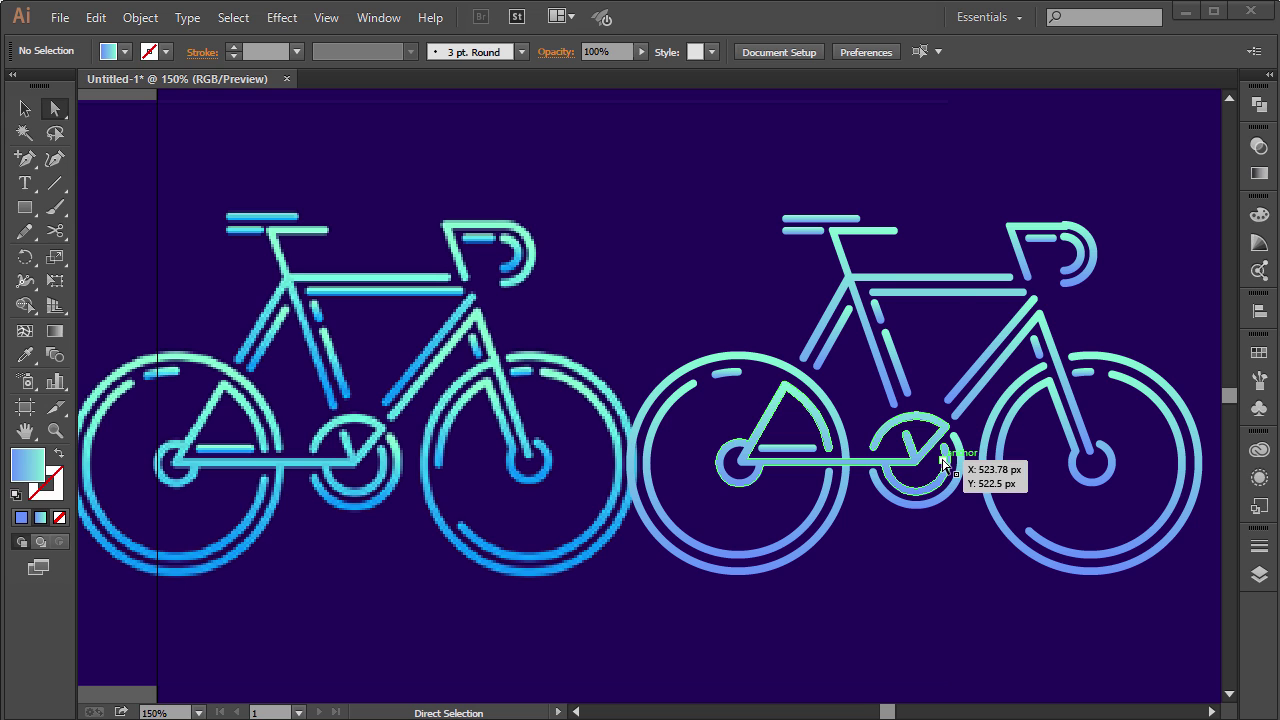
key(ctrl+0)
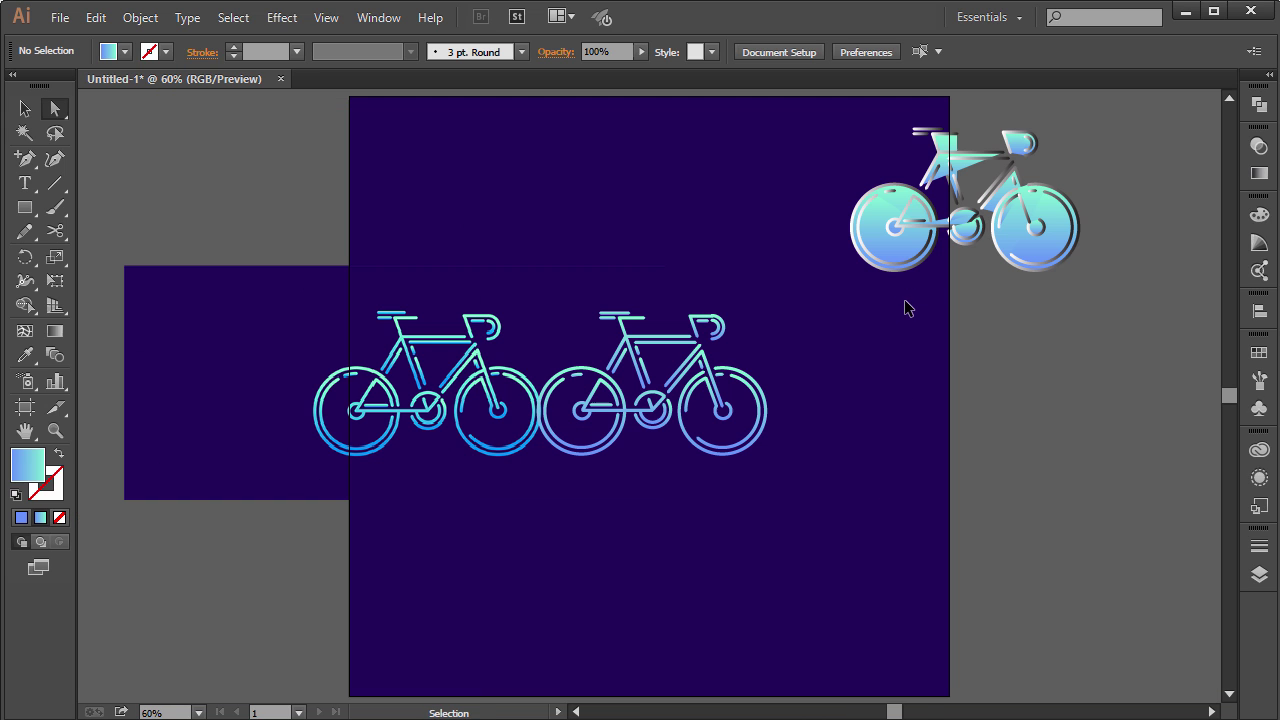
drag(1136, 272, 770, 124)
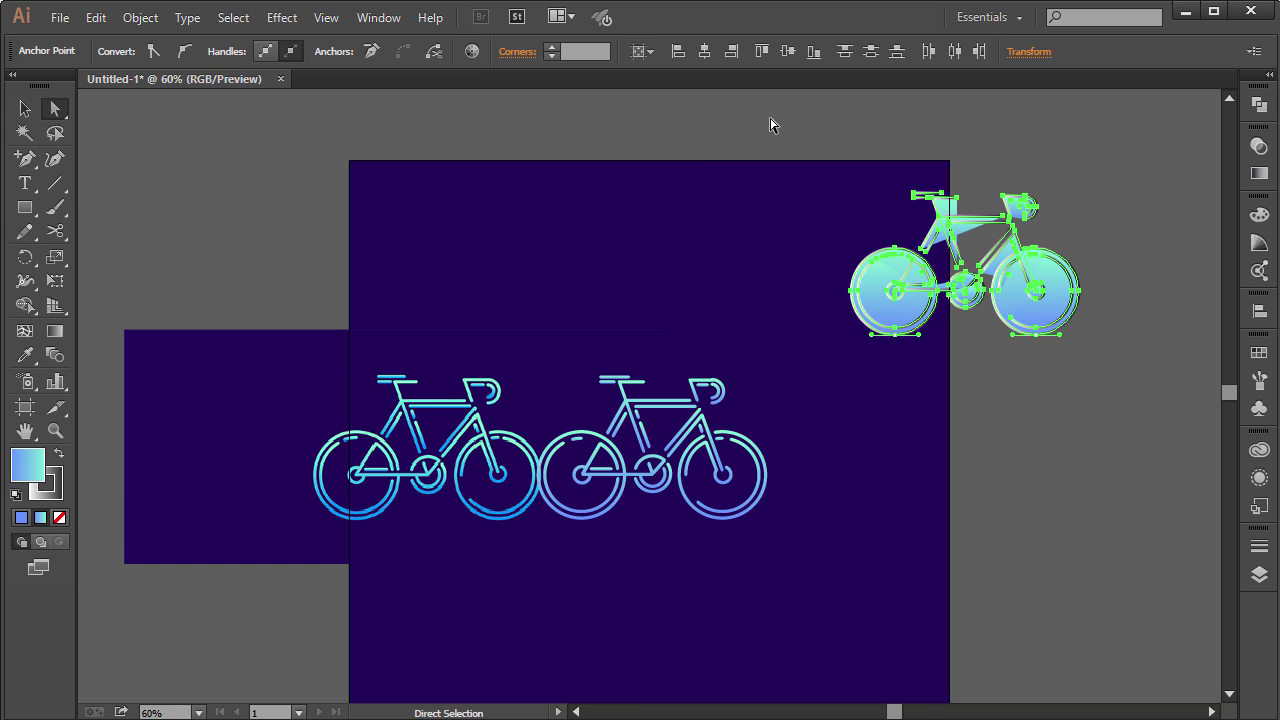
key(Delete)
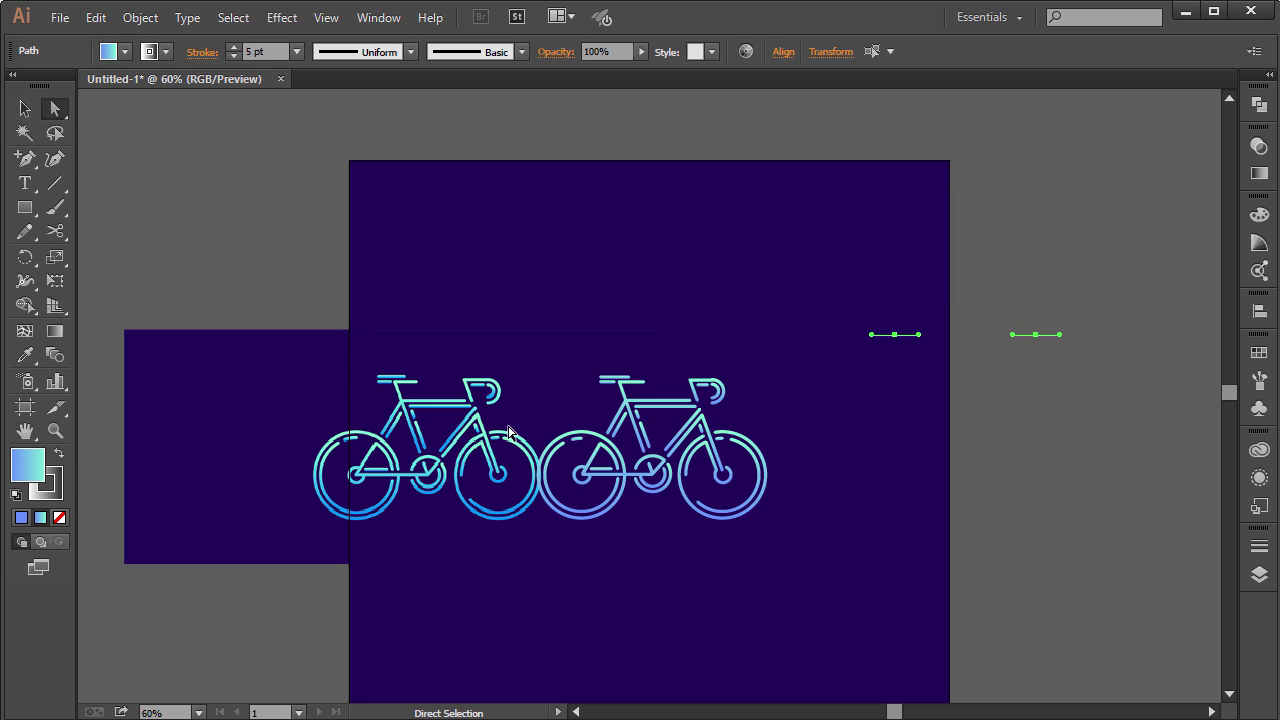
key(Delete)
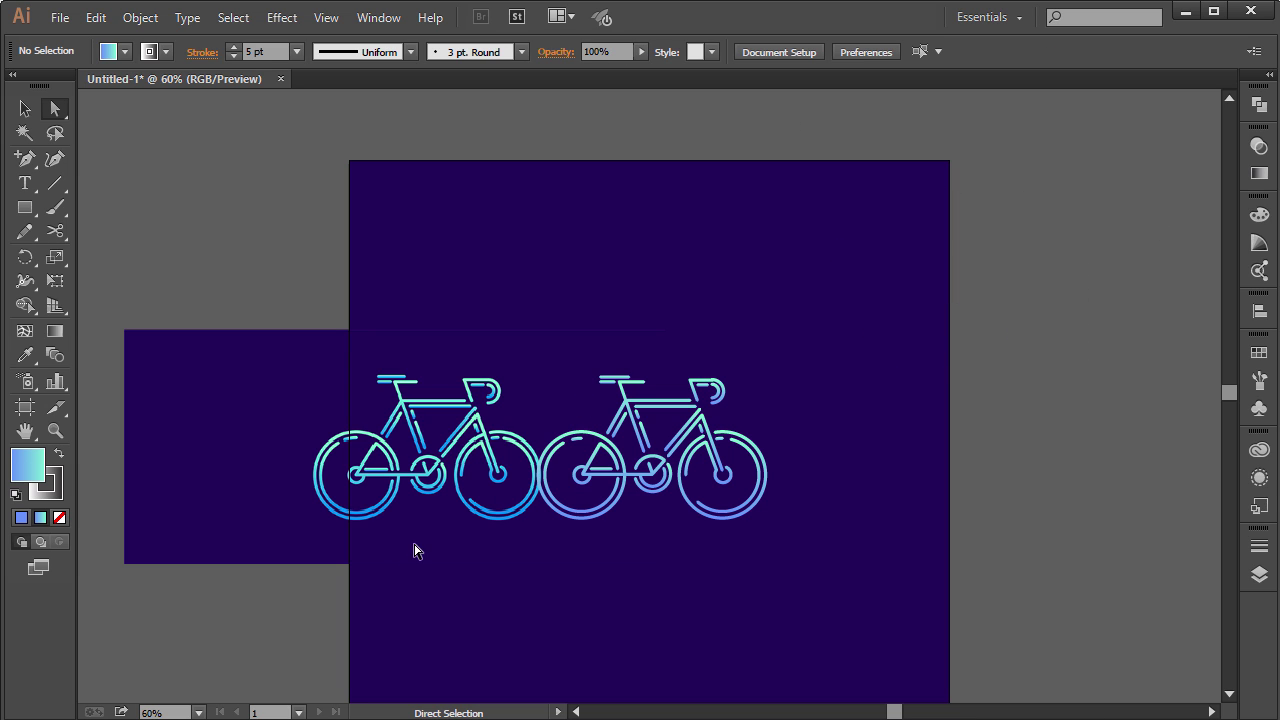
Hide, unlock and delete Layer 2 with the reference bicycle image, and make Layer 3 the active layer
click(1259, 574)
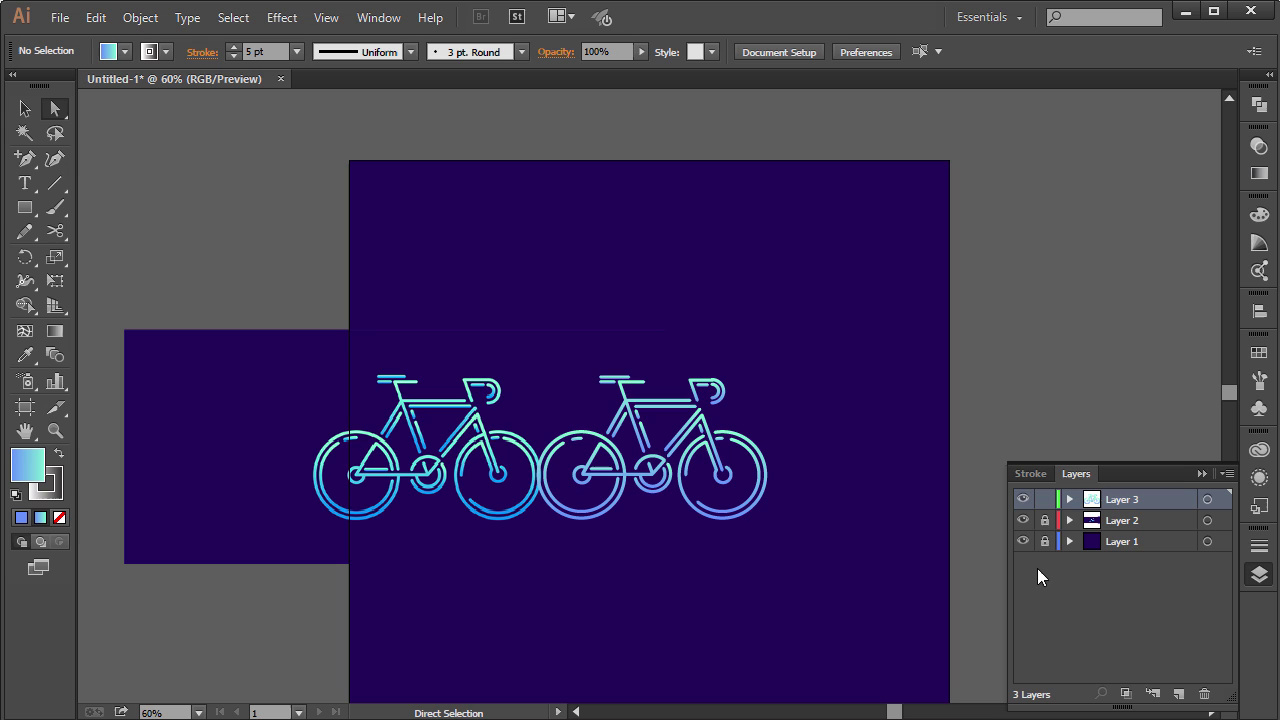
click(1023, 520)
click(1045, 520)
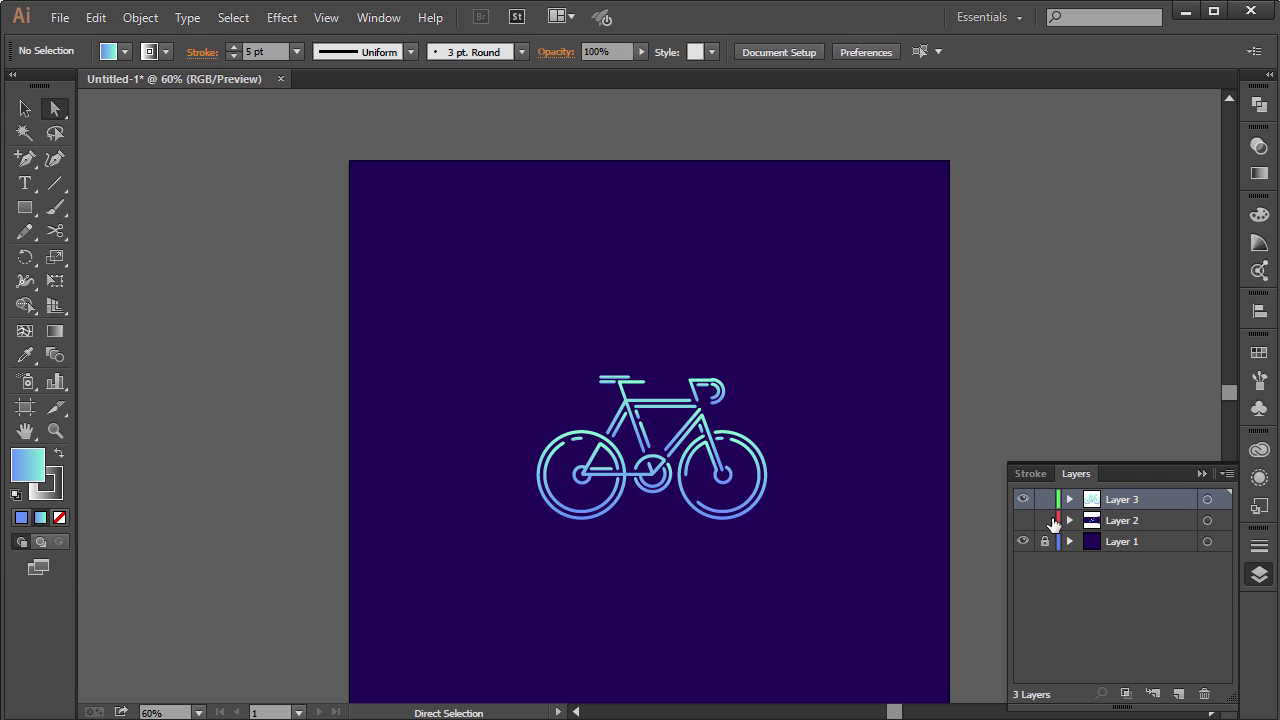
drag(1157, 528, 1205, 694)
scroll(980, 515, down, 1)
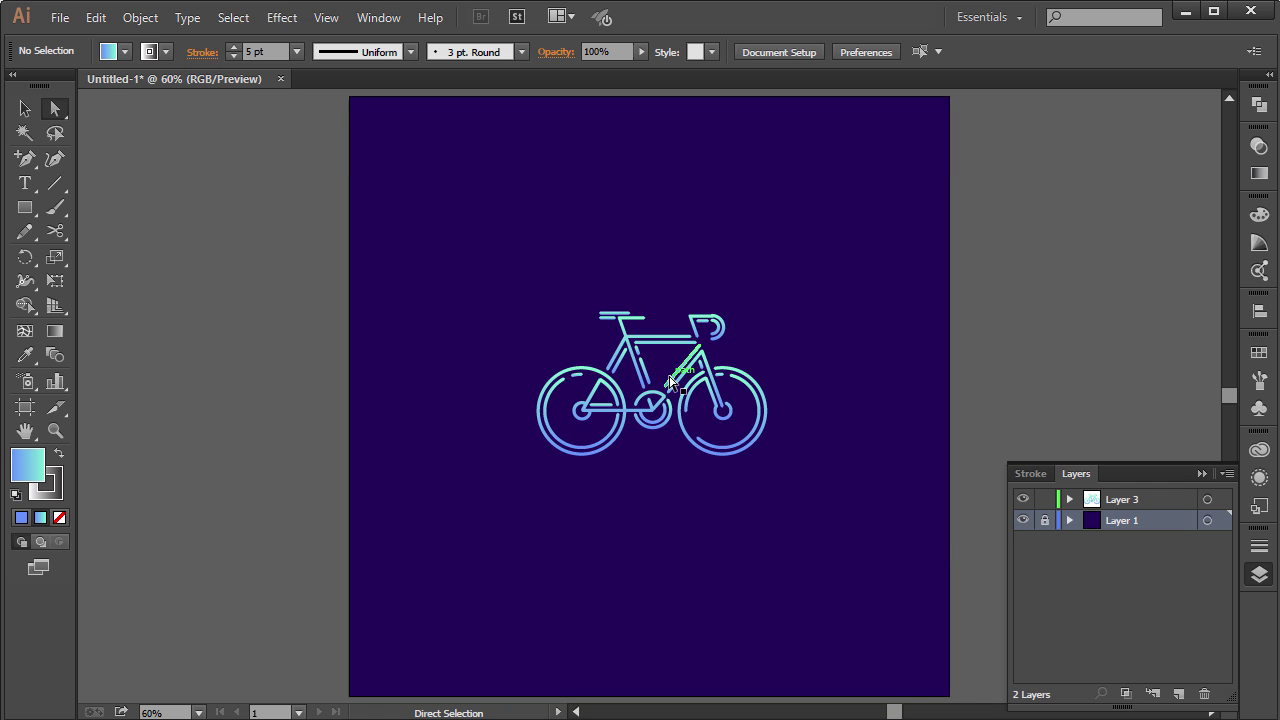
click(1152, 507)
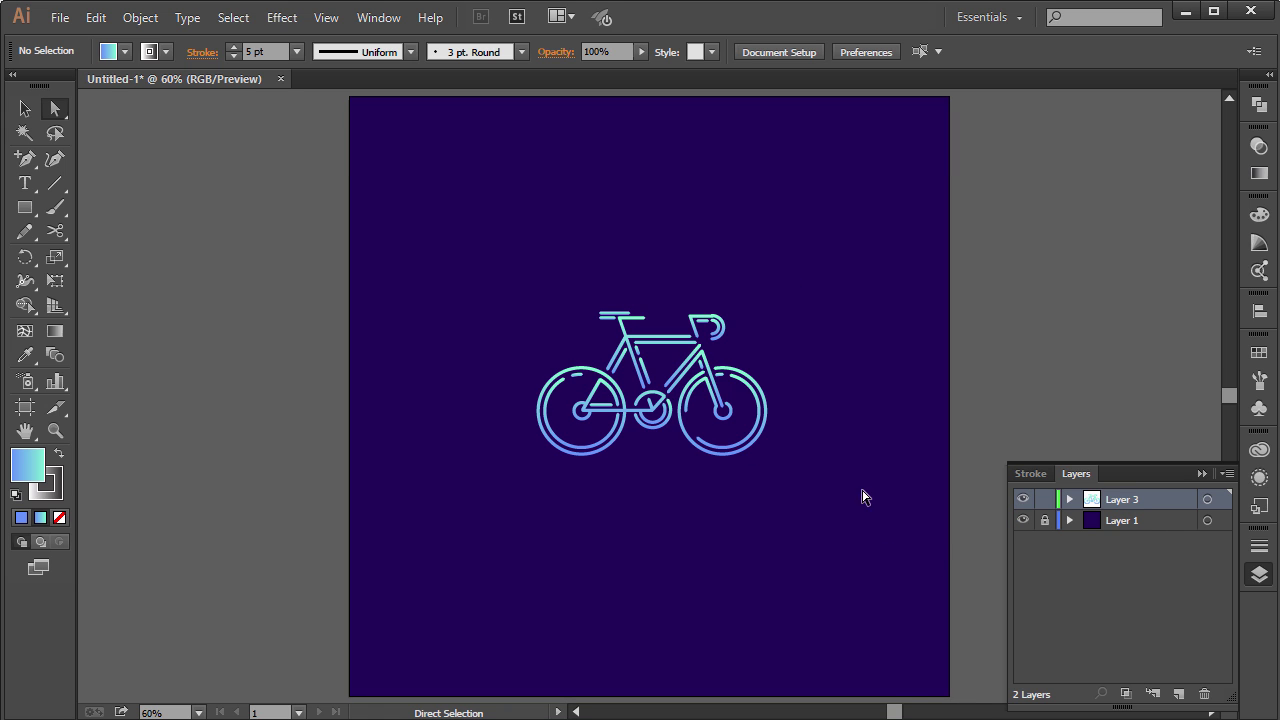
Enlarge the whole bicycle proportionally about its centre until it spans most of the artboard's width, and deselect it
drag(863, 497, 410, 245)
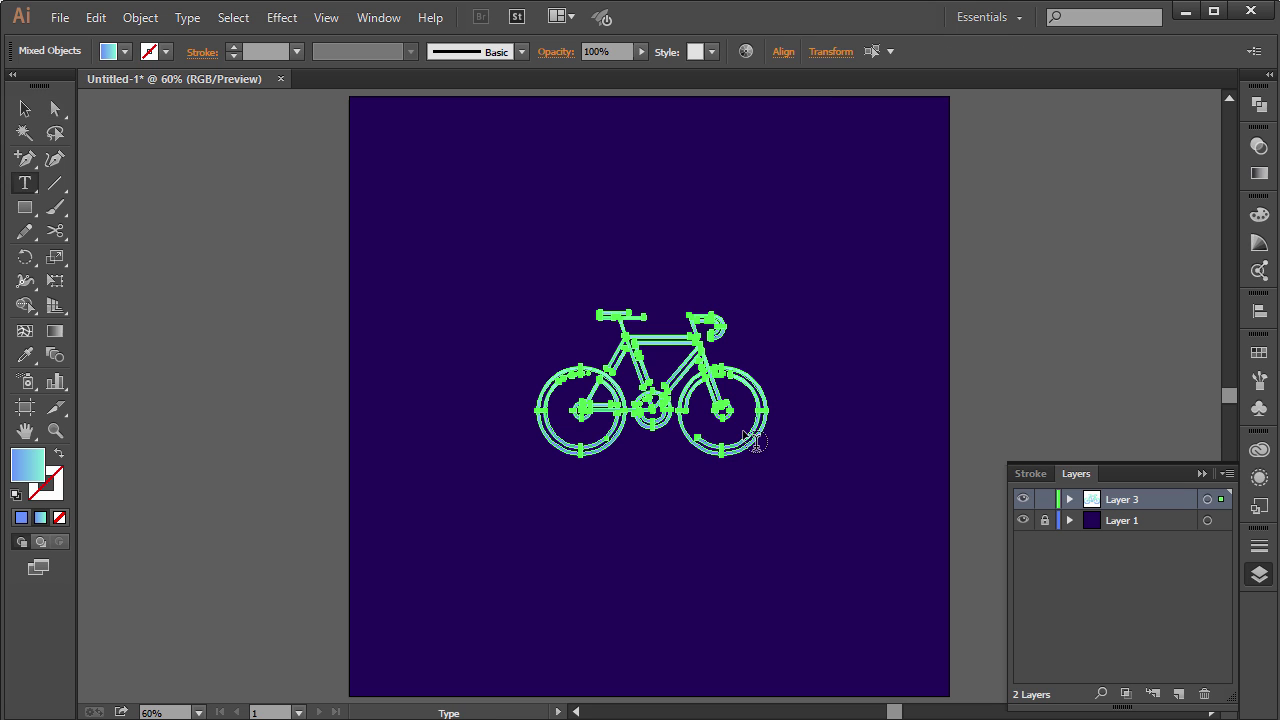
key(v)
drag(767, 456, 918, 551)
click(980, 432)
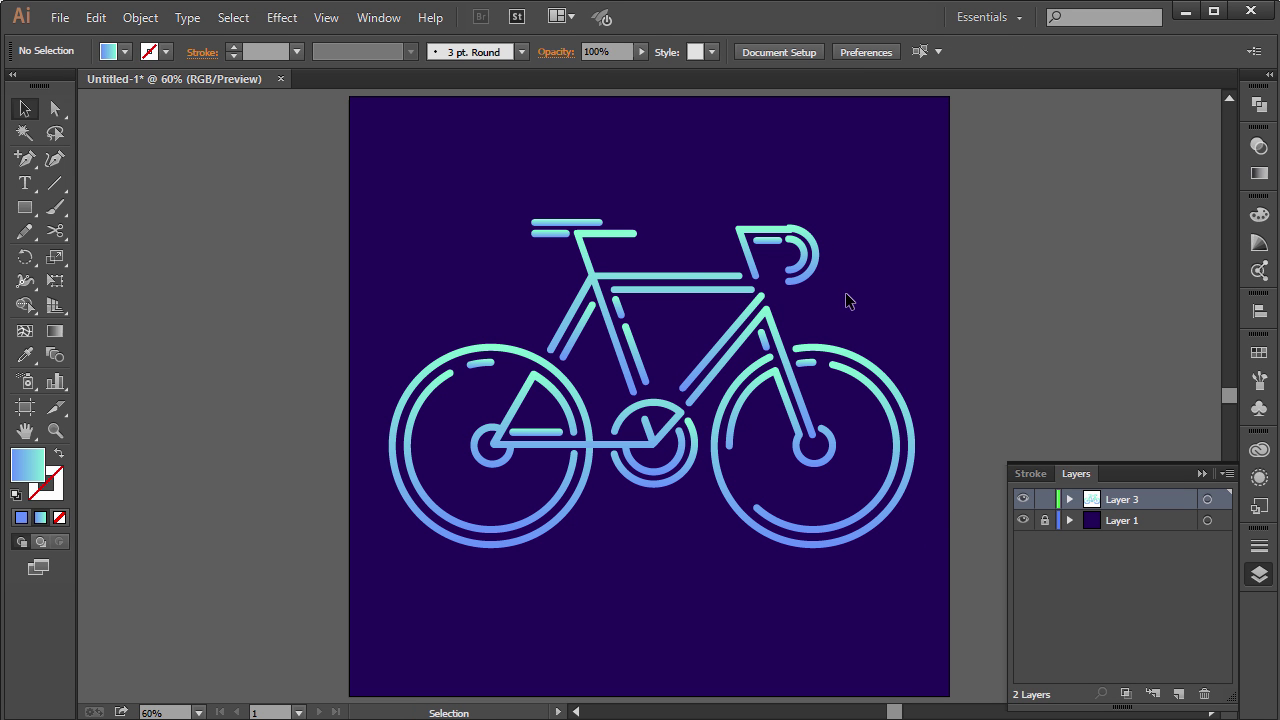
Group all the parts of the bicycle into a single group
click(627, 305)
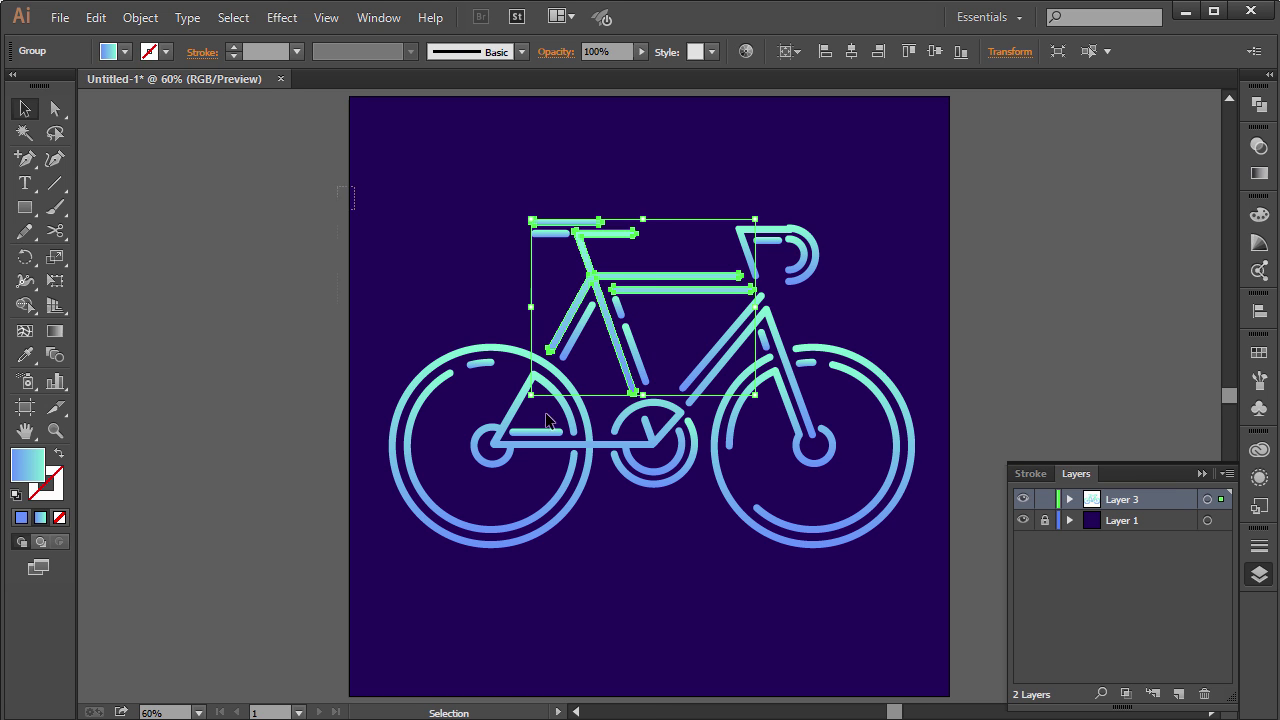
drag(349, 187, 915, 555)
right_click(705, 391)
click(828, 504)
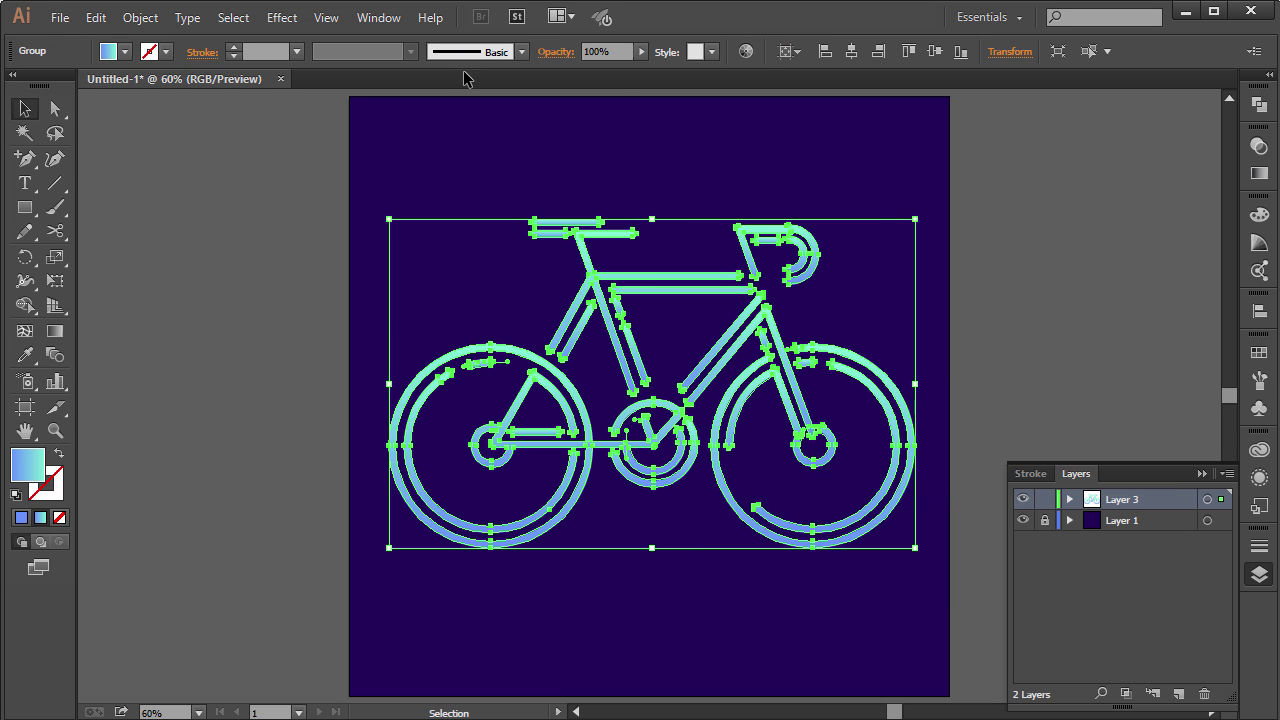
Start an Illustrator Drop Shadow effect on the bicycle group with the preview turned on
click(233, 18)
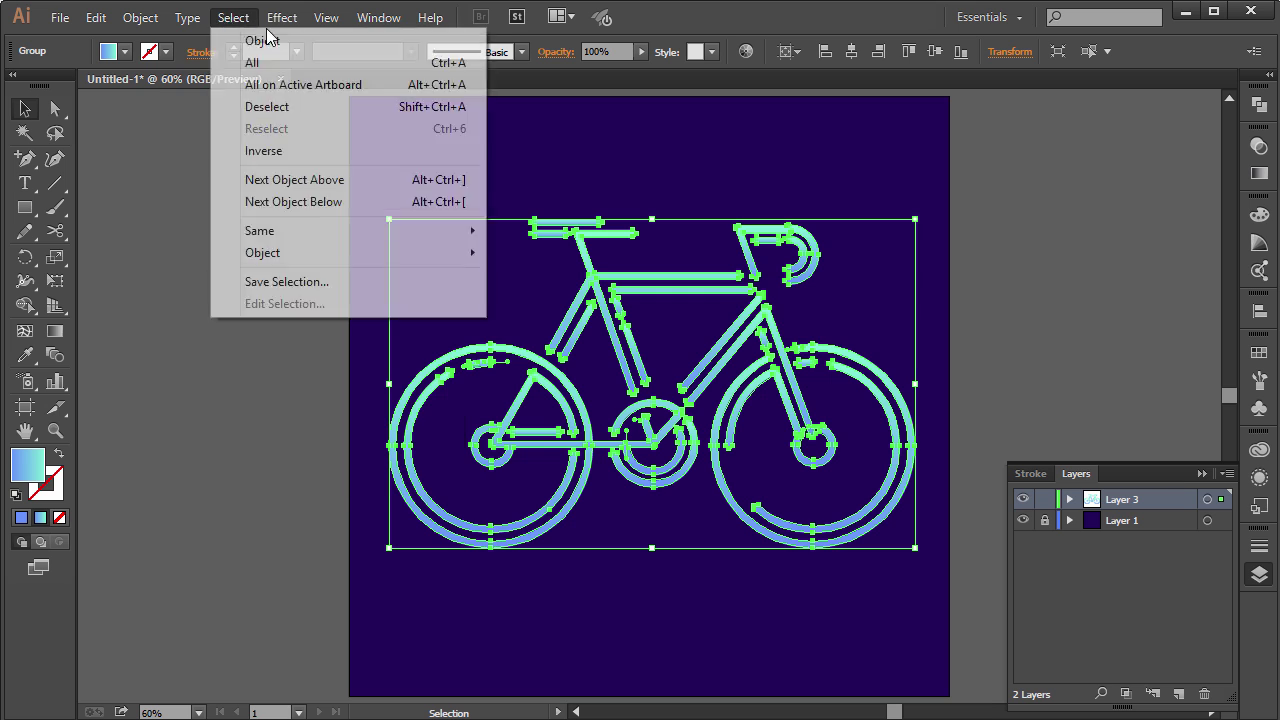
mouse_move(282, 18)
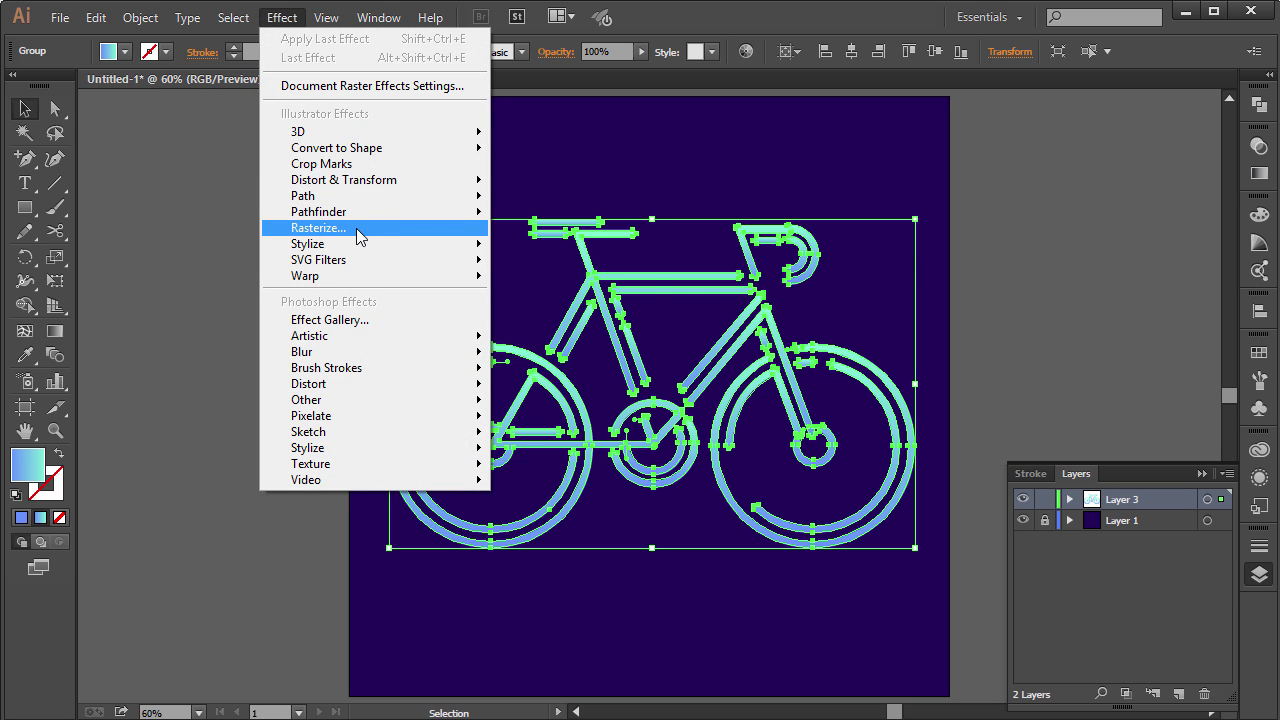
mouse_move(357, 245)
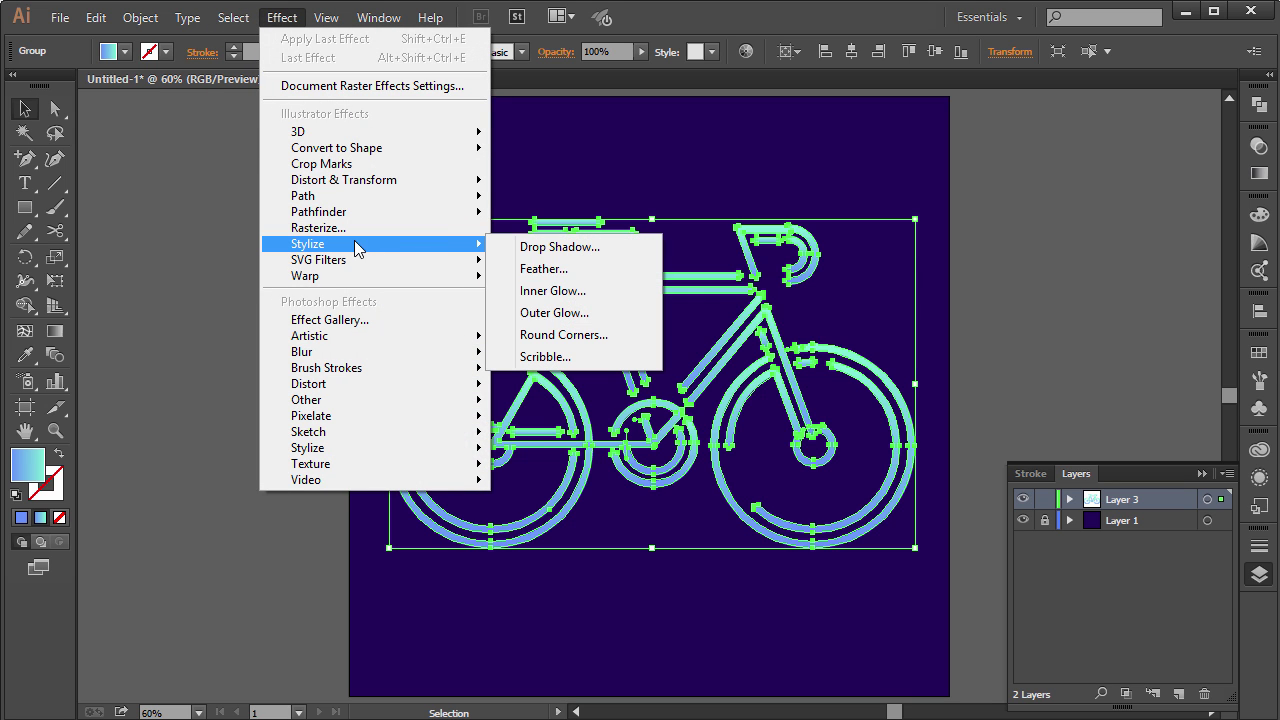
click(562, 250)
drag(688, 233, 960, 200)
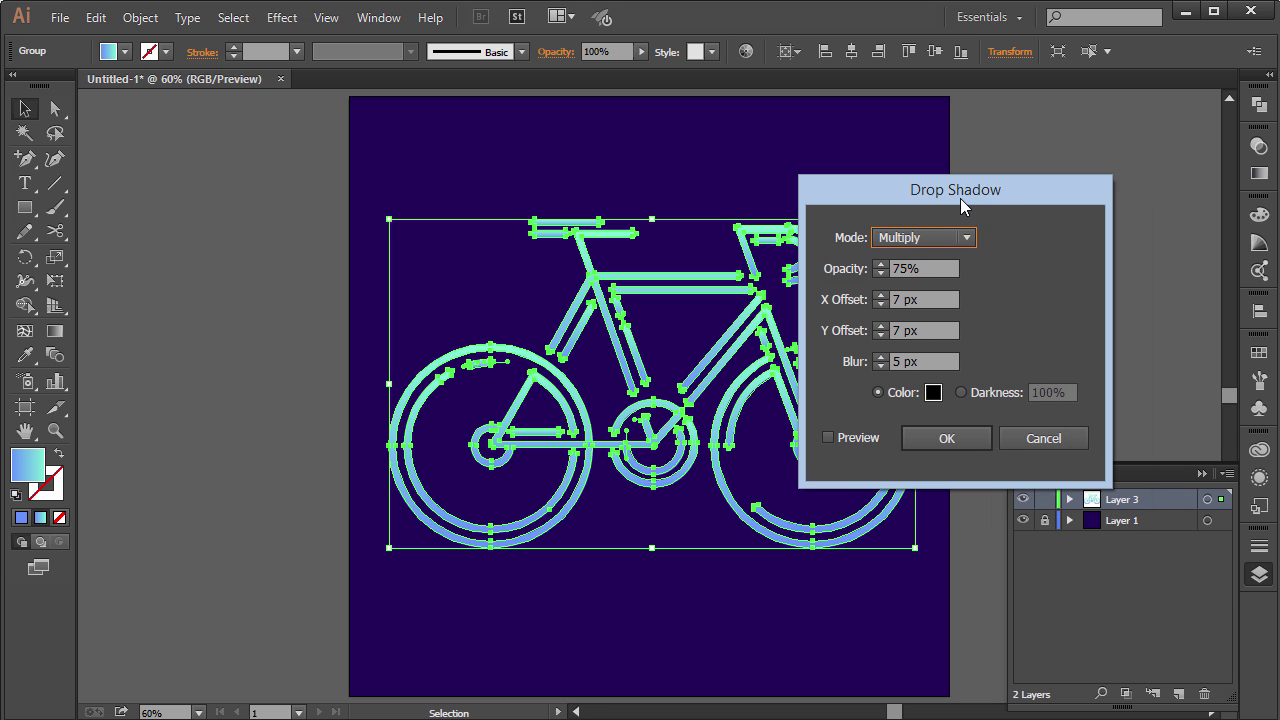
click(845, 440)
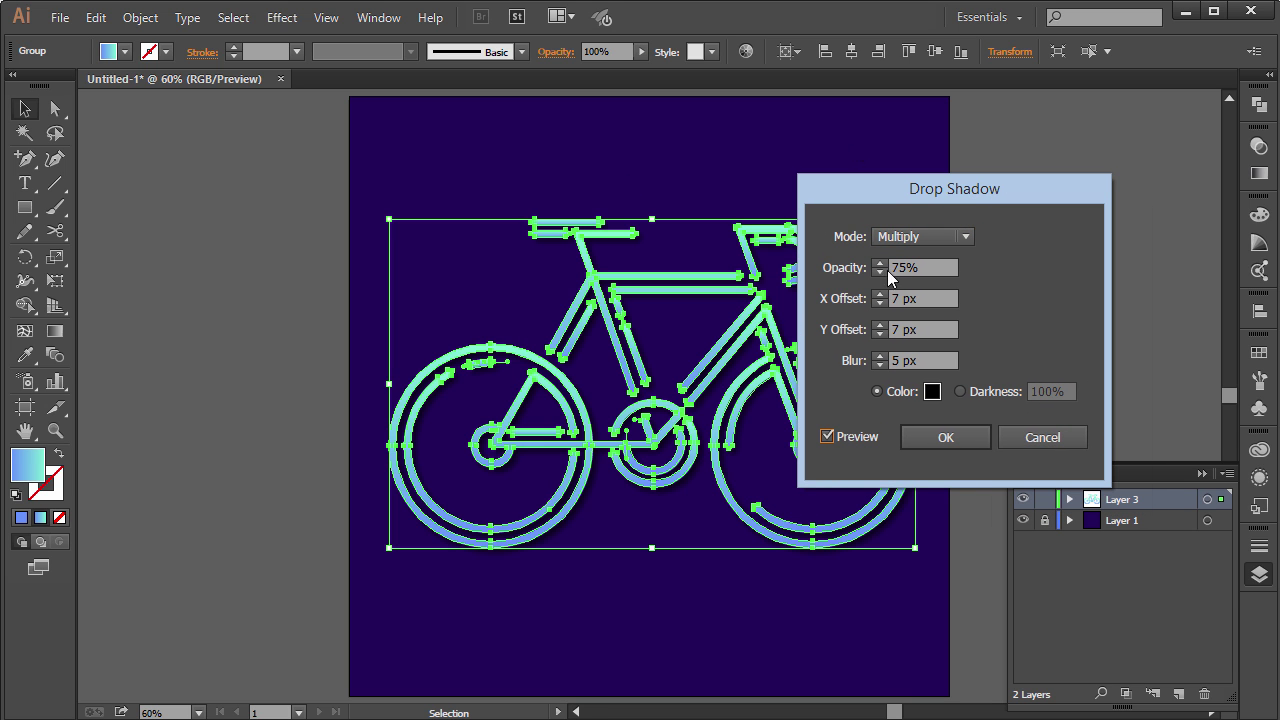
Set the drop shadow's X and Y offsets to 0 px and its blur to 10 px
click(940, 298)
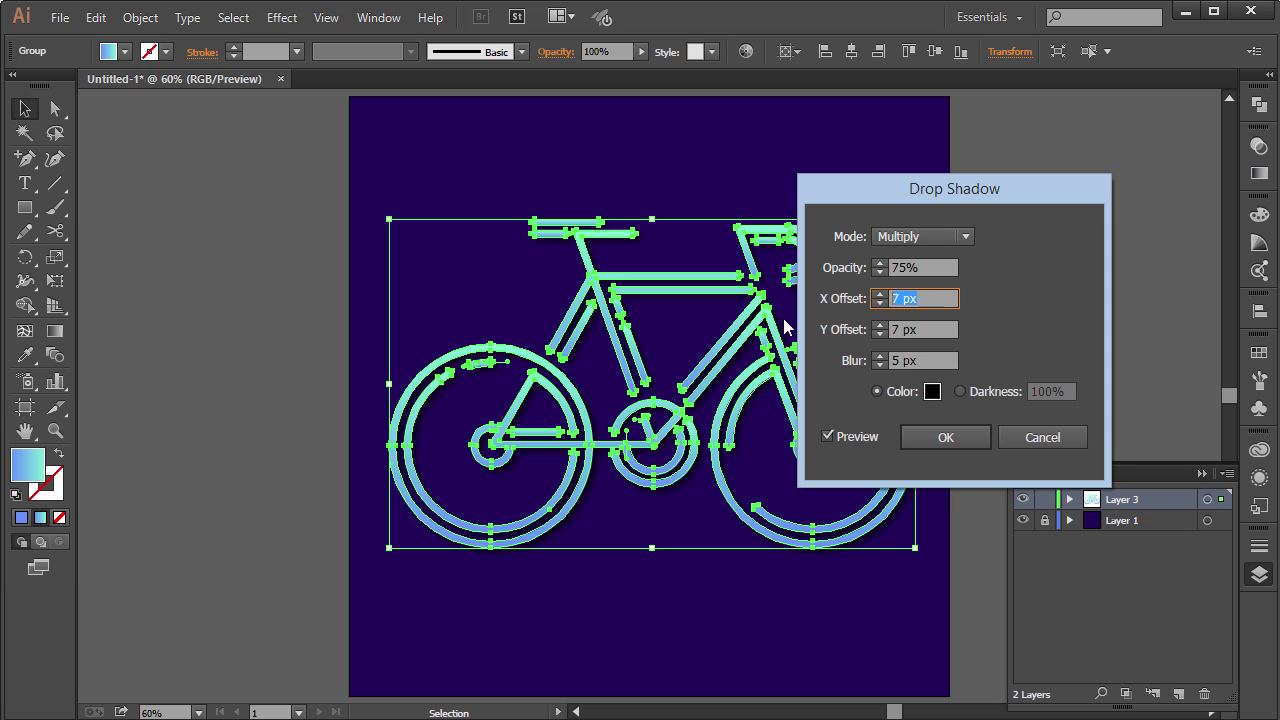
text(9)
key(Tab)
text(0)
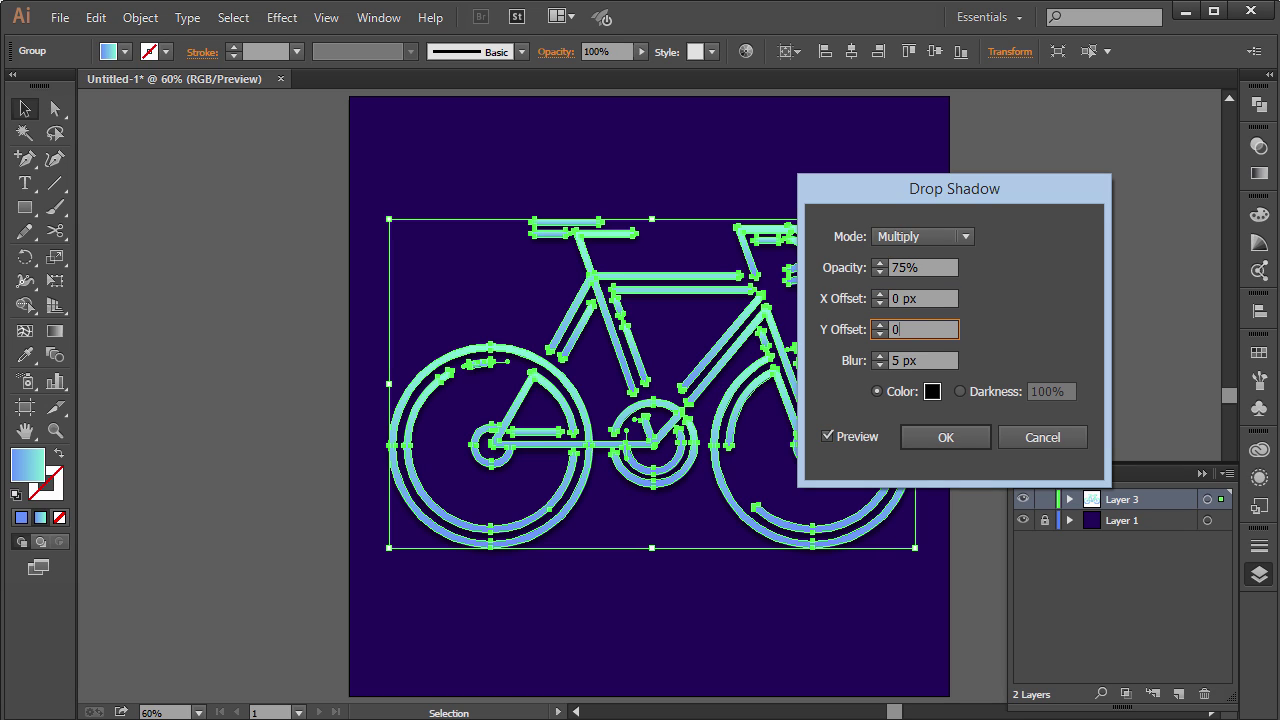
click(862, 435)
click(855, 434)
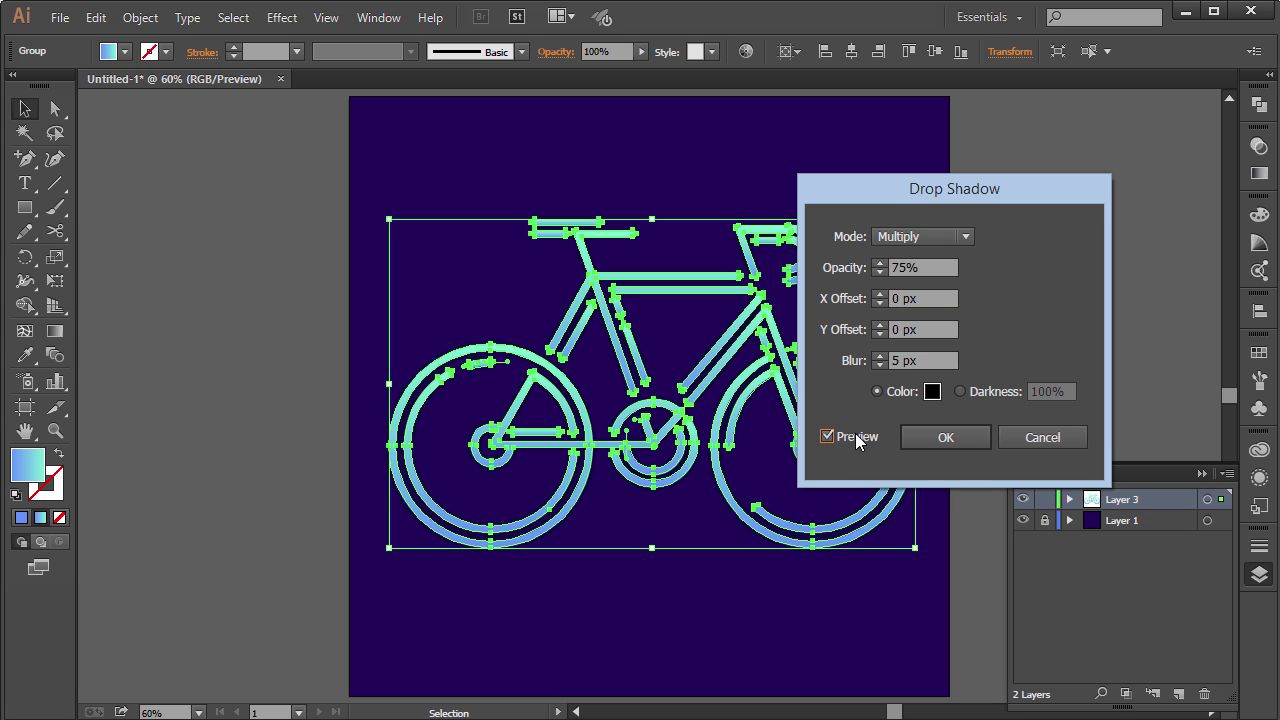
click(933, 358)
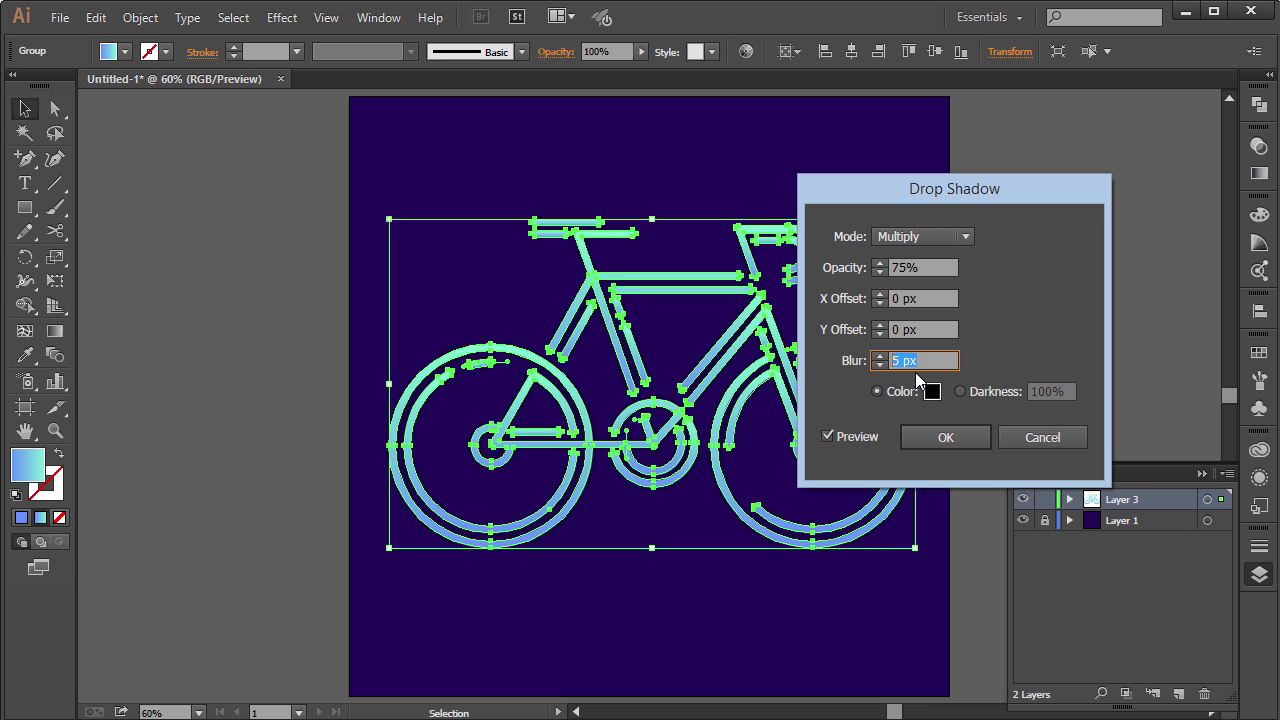
text(10)
key(Tab)
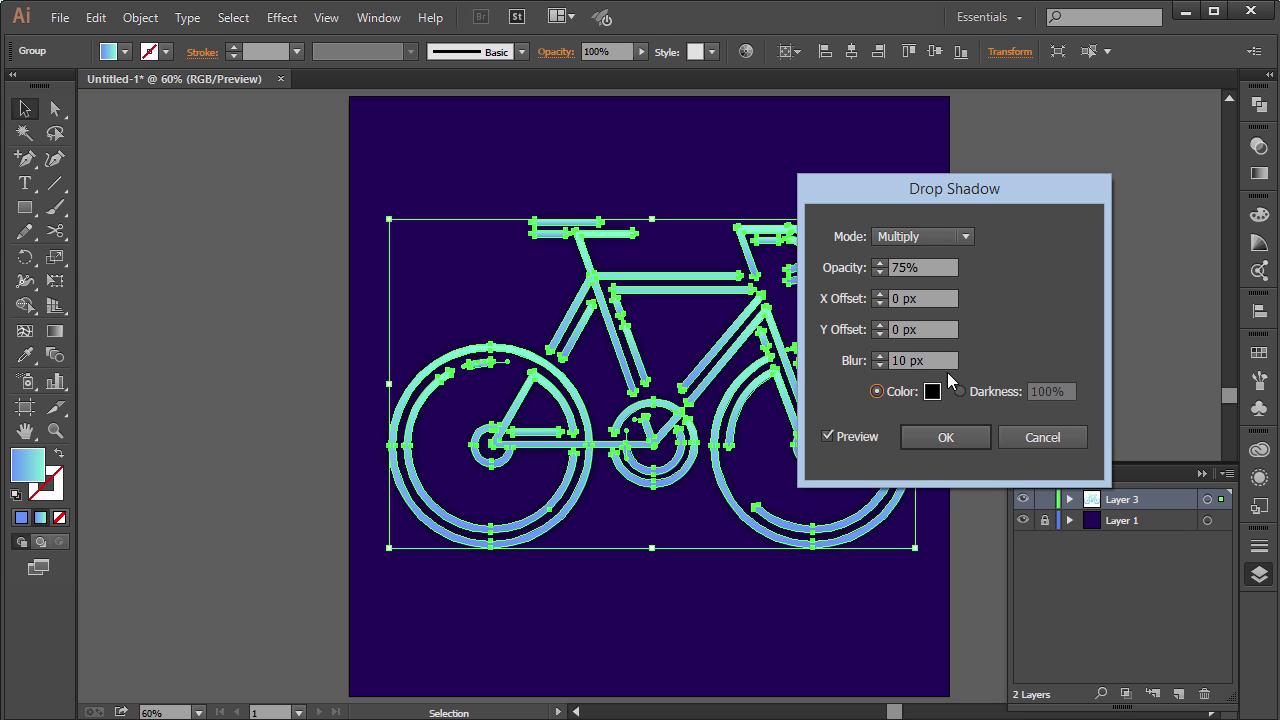
Set the drop shadow's opacity to 20%, apply the effect and deselect the bicycle
click(930, 267)
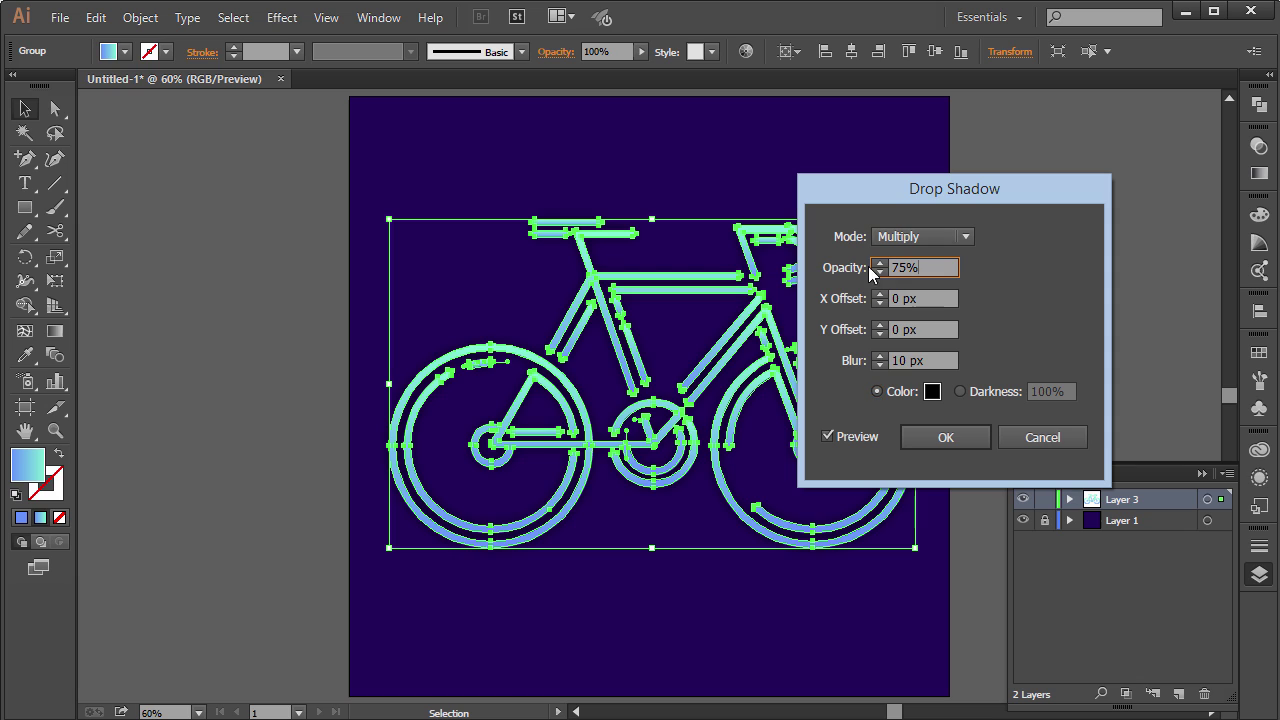
double_click(924, 267)
text(20)
key(Tab)
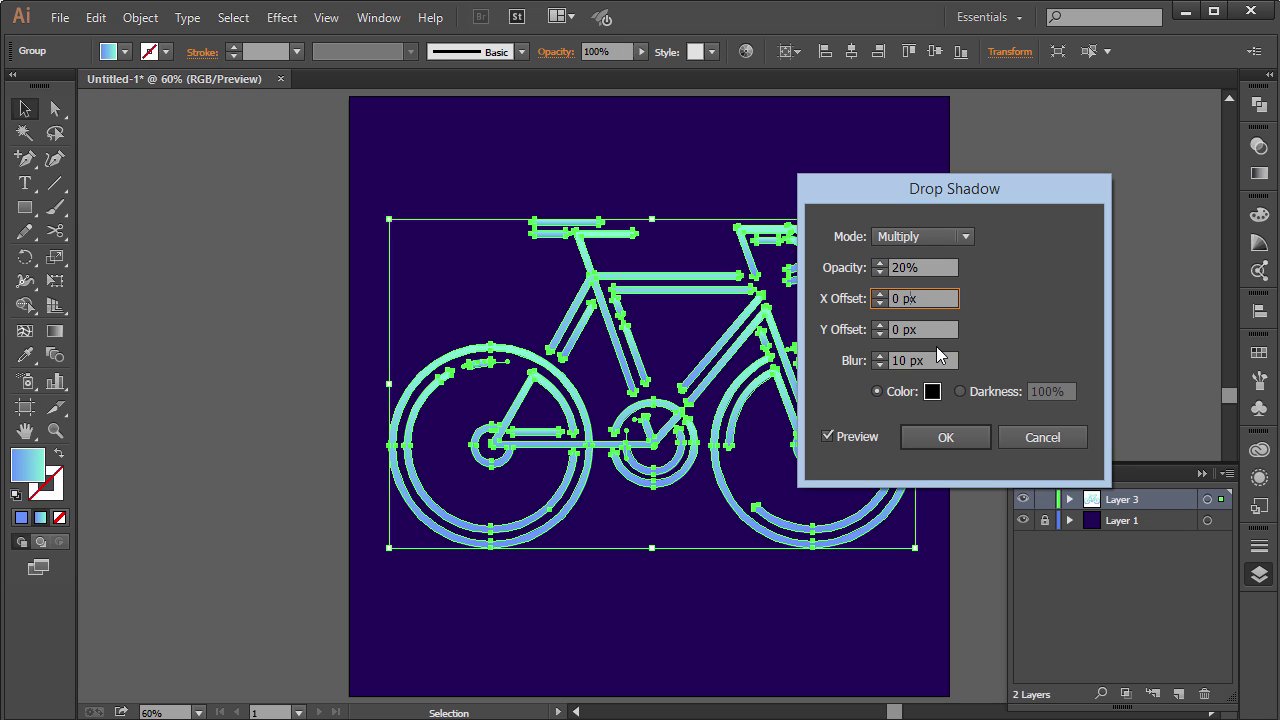
click(943, 437)
click(1009, 359)
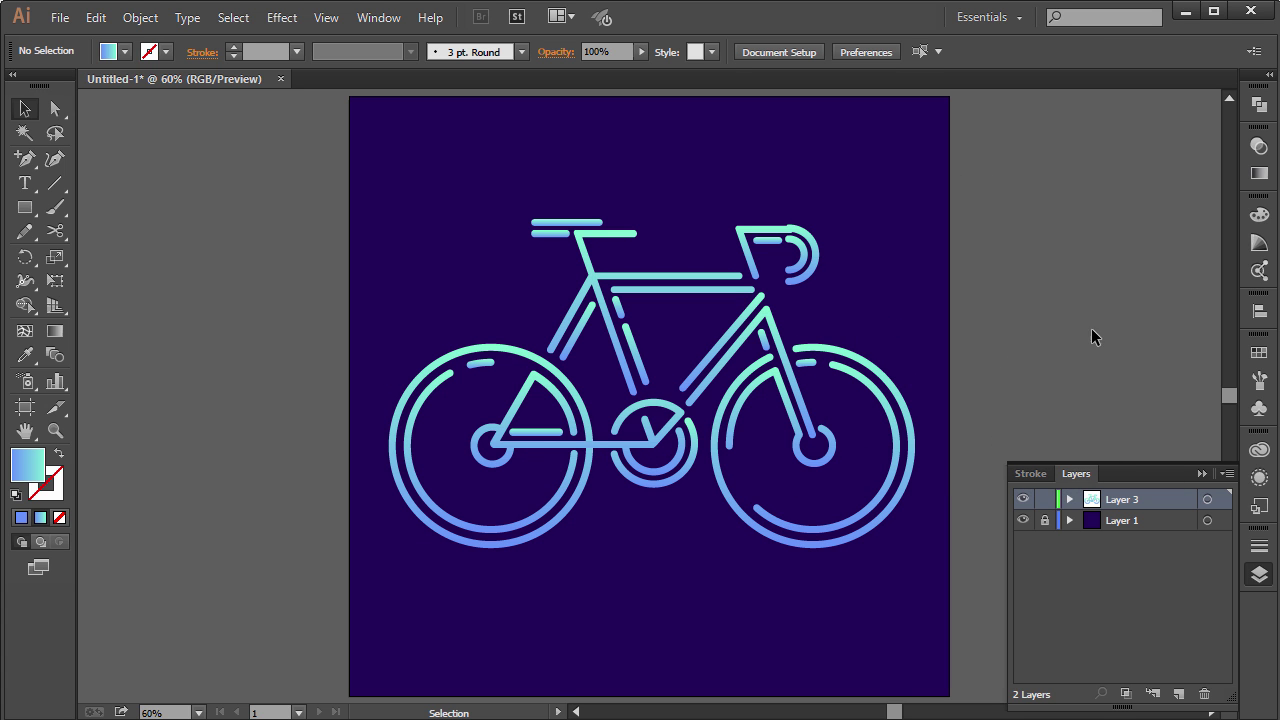